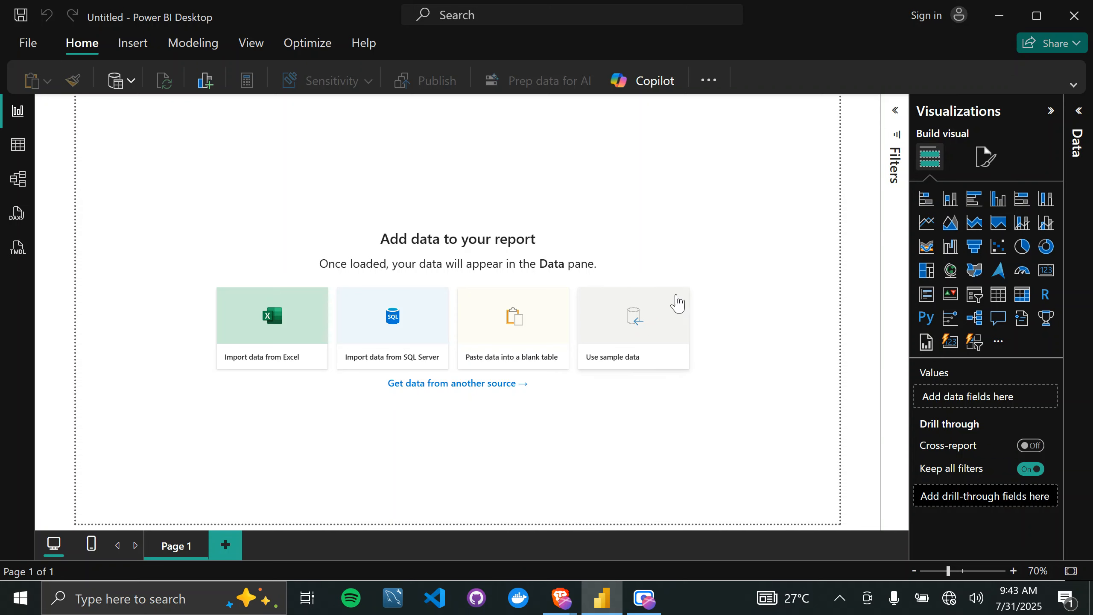
# Load the financials table from the sample workbook Financial Sample.xlsx into the report.
pyautogui.click(616, 355)
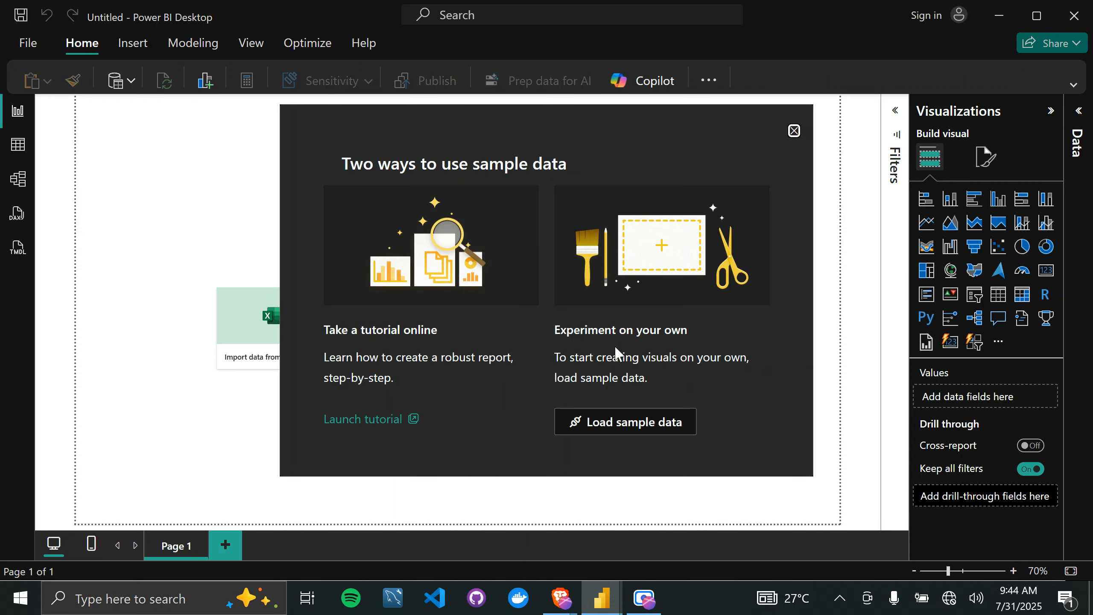
pyautogui.click(602, 424)
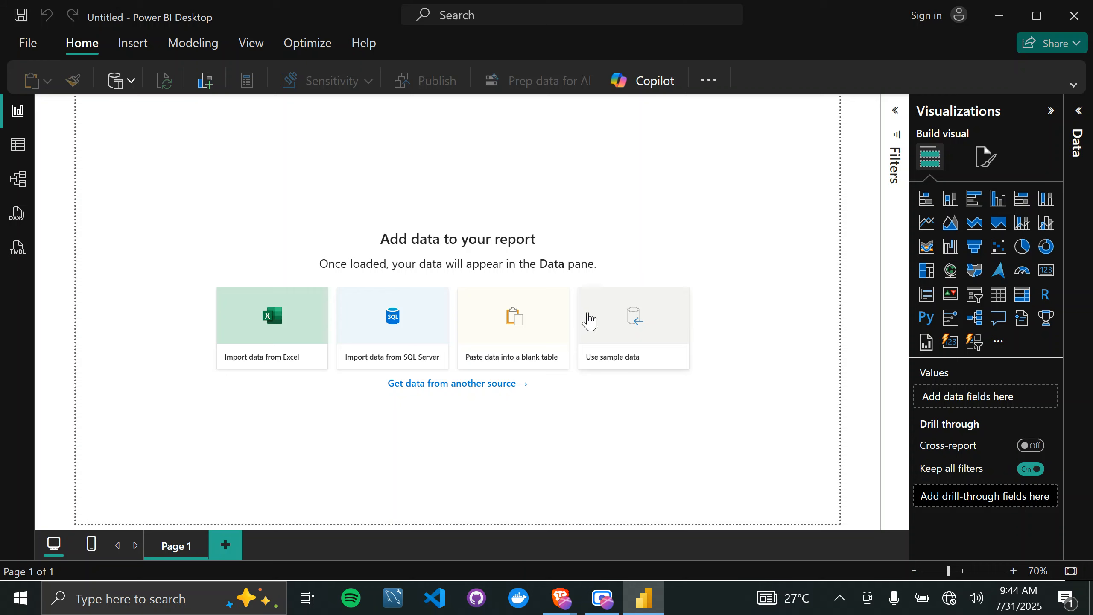
pyautogui.click(536, 340)
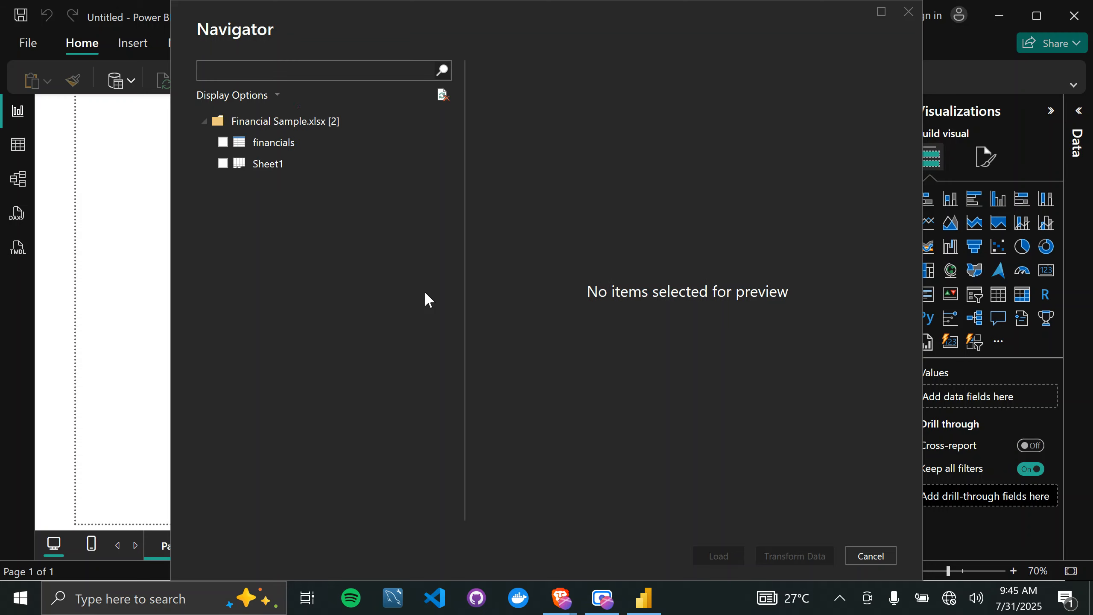
pyautogui.click(223, 143)
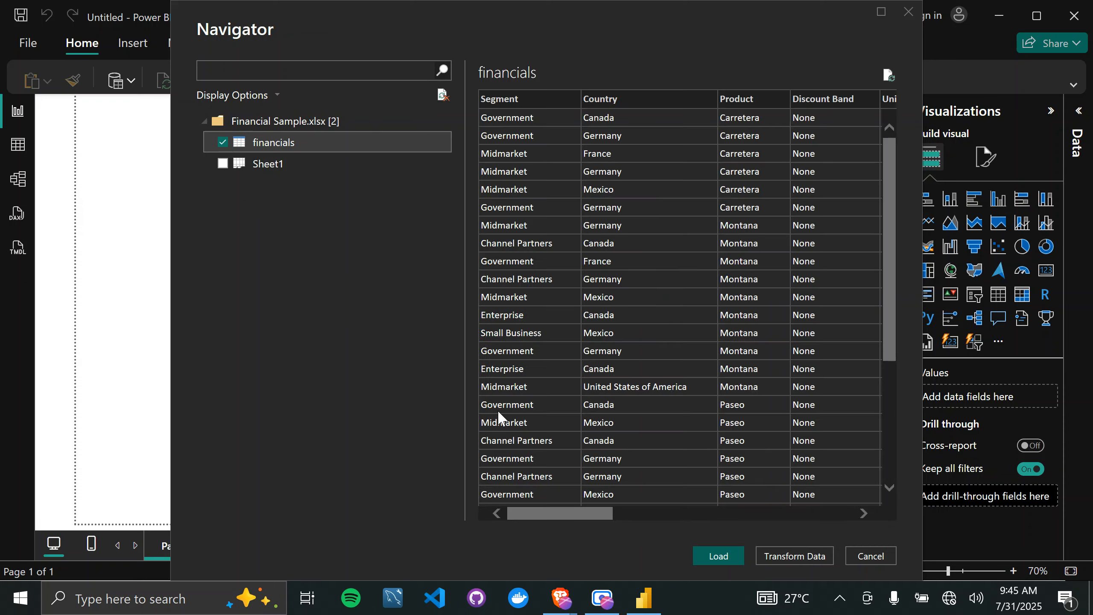
pyautogui.scroll(-5, 664, 433)
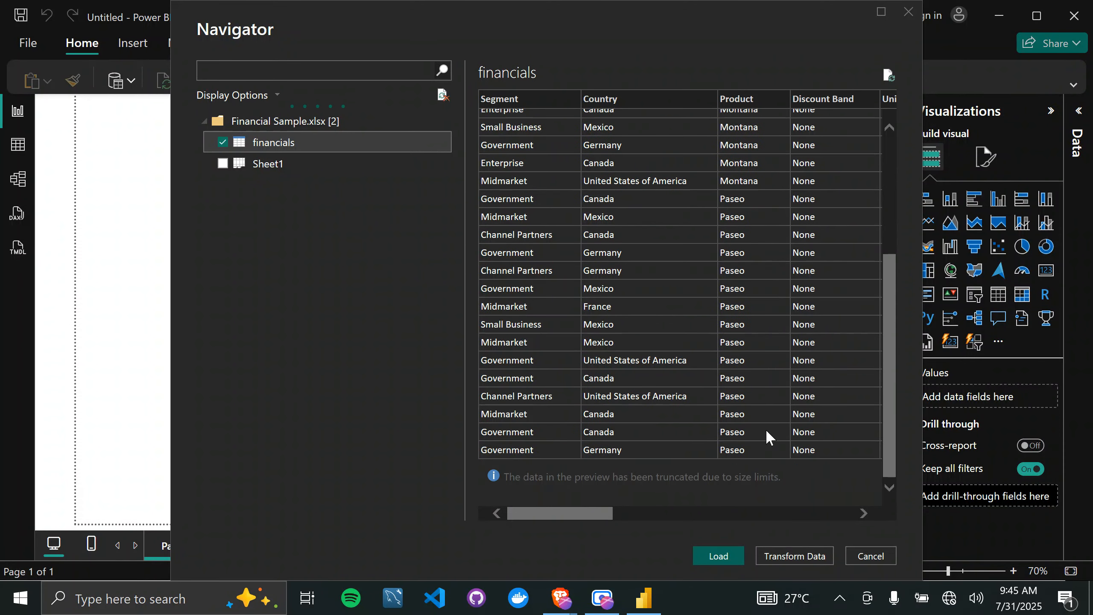
pyautogui.scroll(-4, 767, 433)
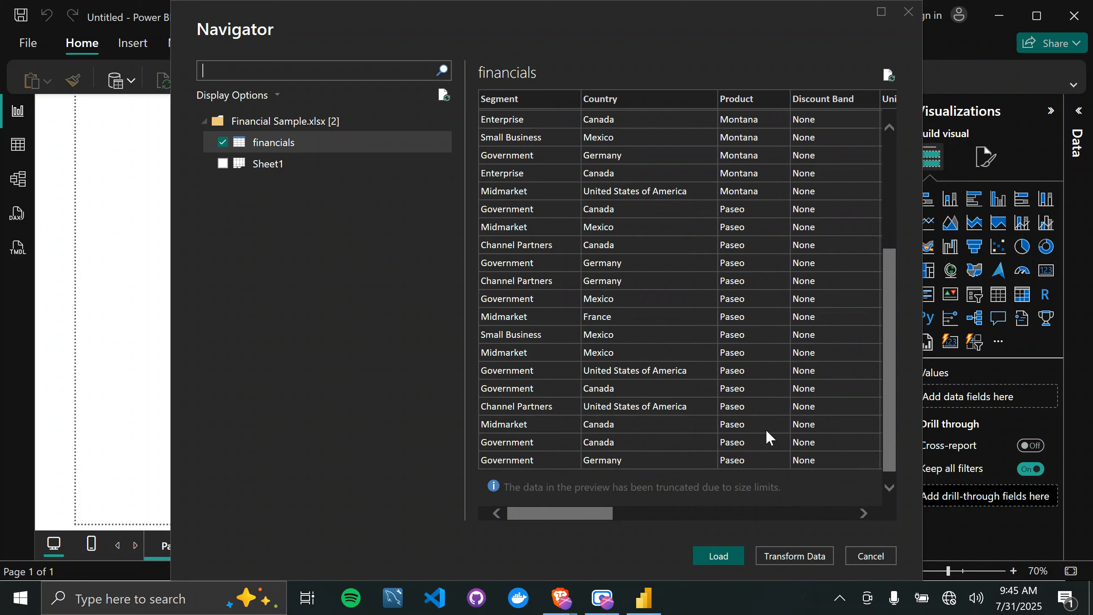
pyautogui.click(719, 556)
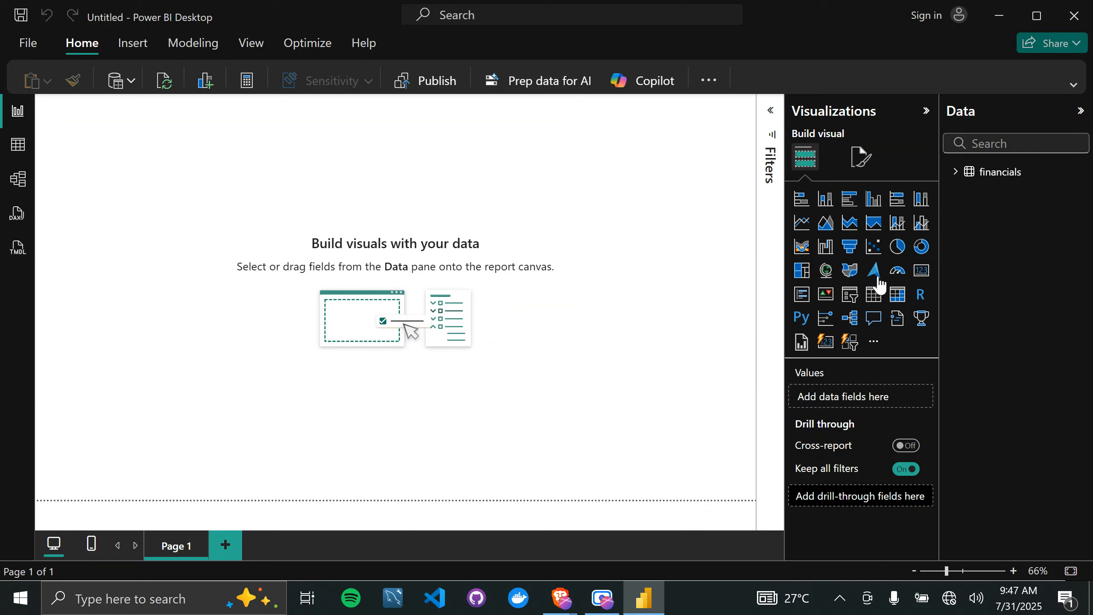
# Expand the financials table's field list and review its rows and its card in the data model.
pyautogui.click(955, 173)
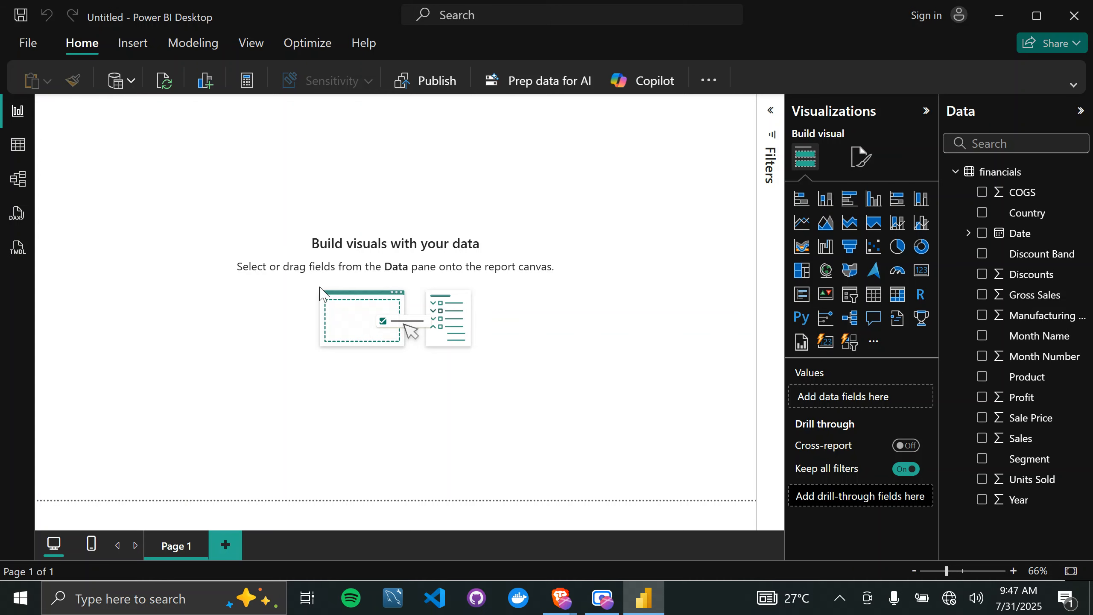
pyautogui.click(18, 148)
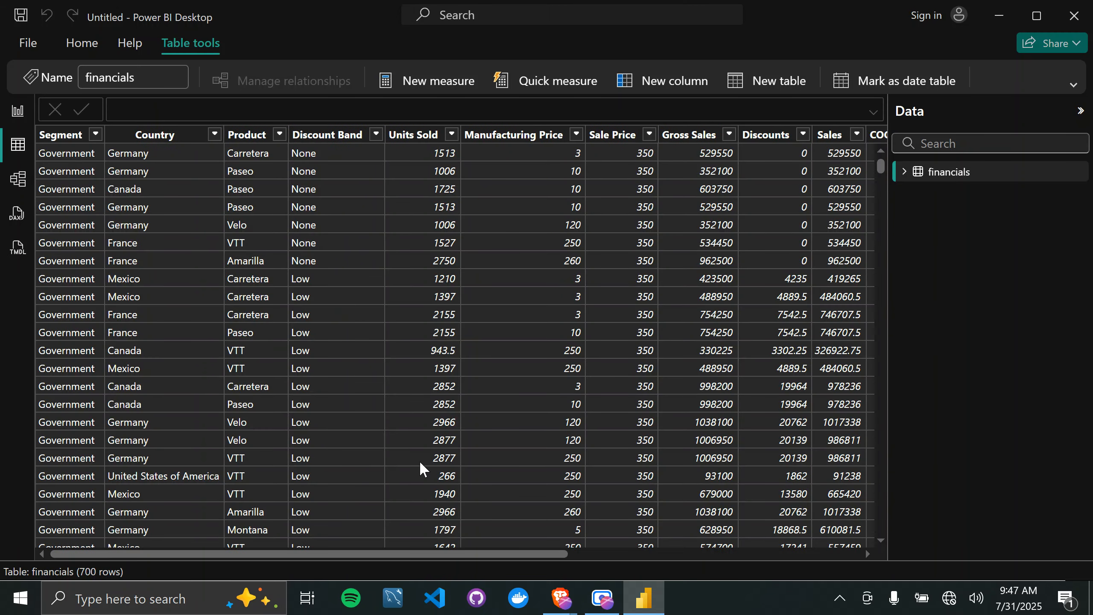
pyautogui.click(183, 188)
pyautogui.click(17, 186)
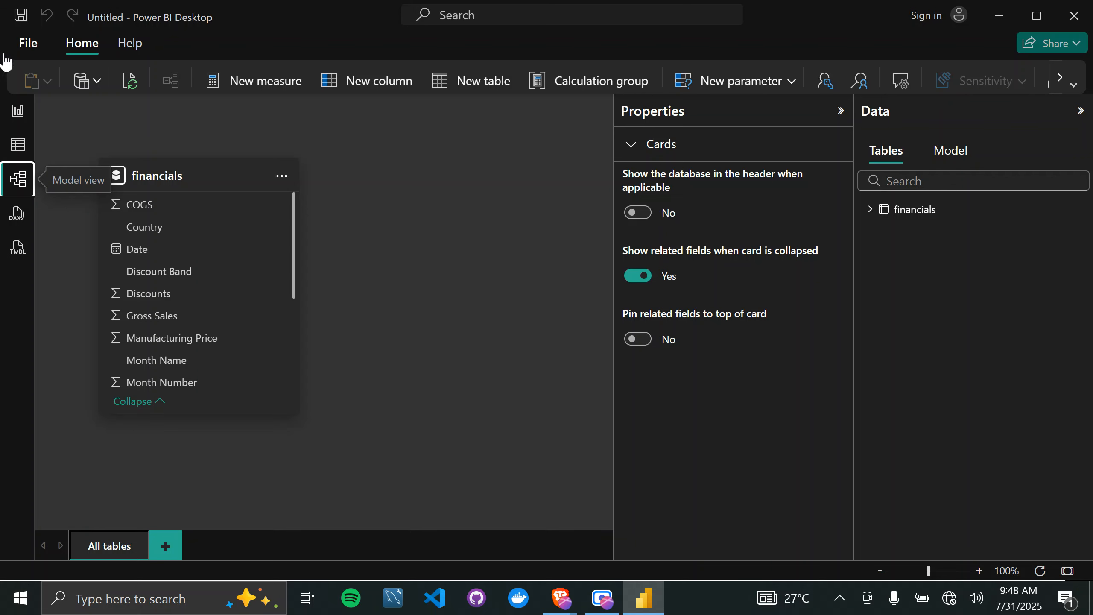
pyautogui.click(18, 112)
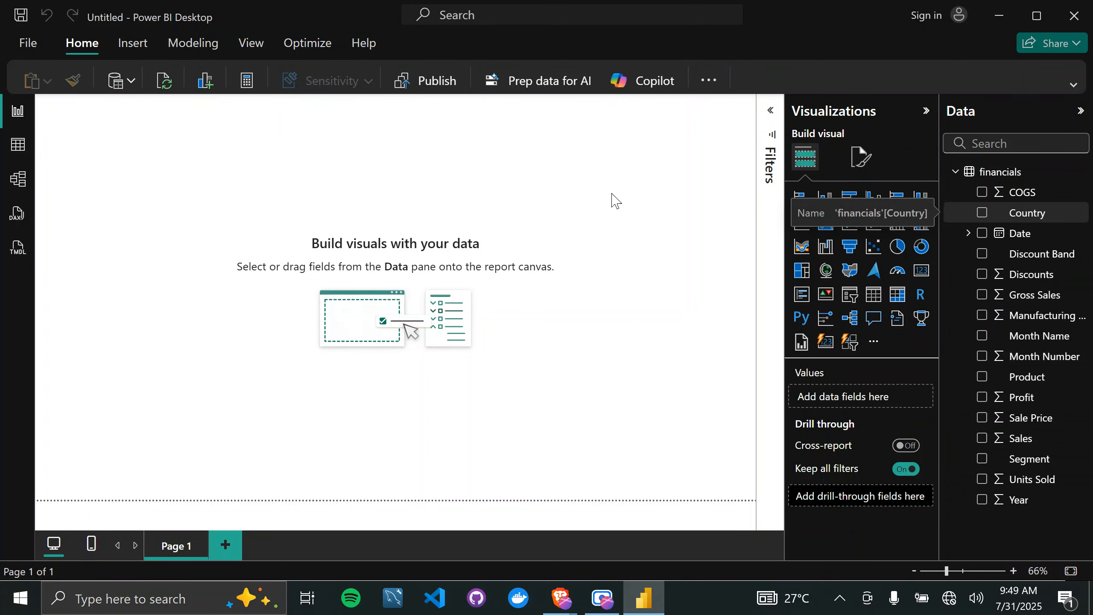
# Examine the distinct values in the Country column and the remaining columns of the financials table, and return to the report page.
pyautogui.click(11, 155)
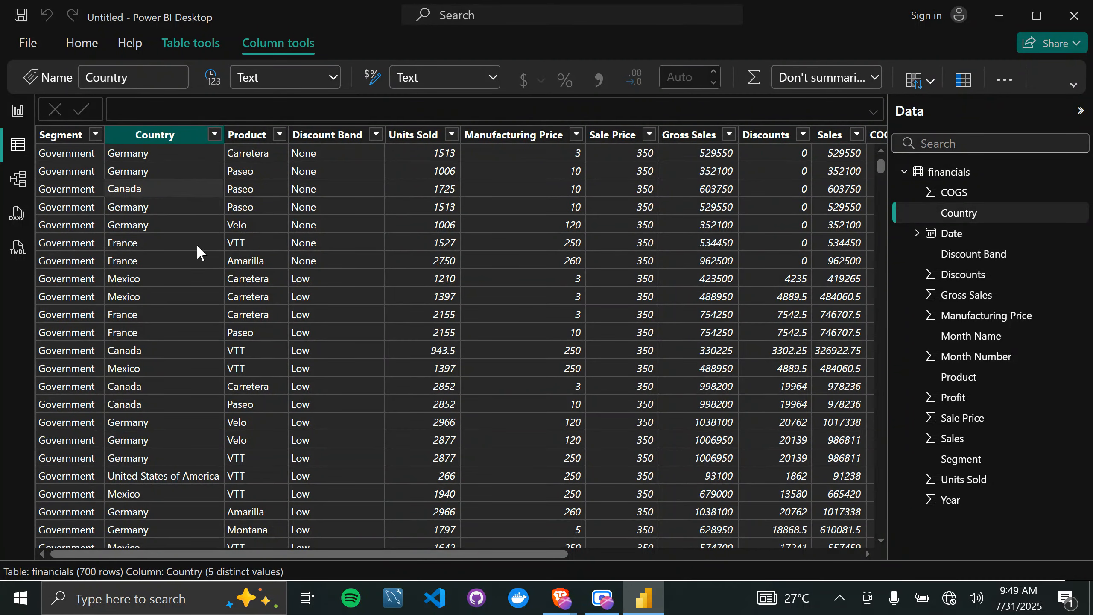
pyautogui.click(214, 136)
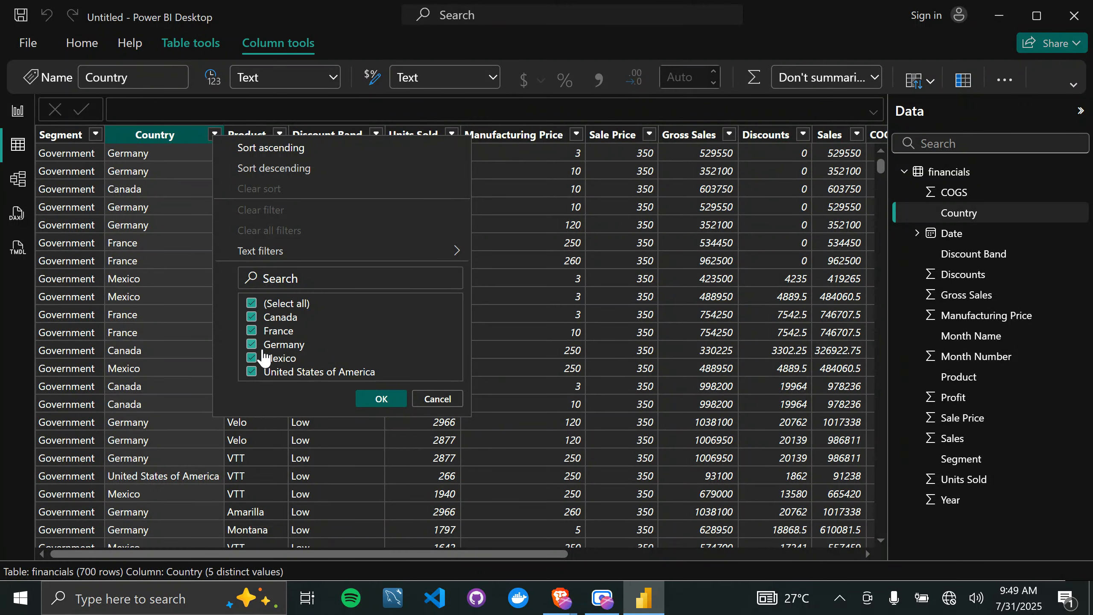
pyautogui.click(151, 134)
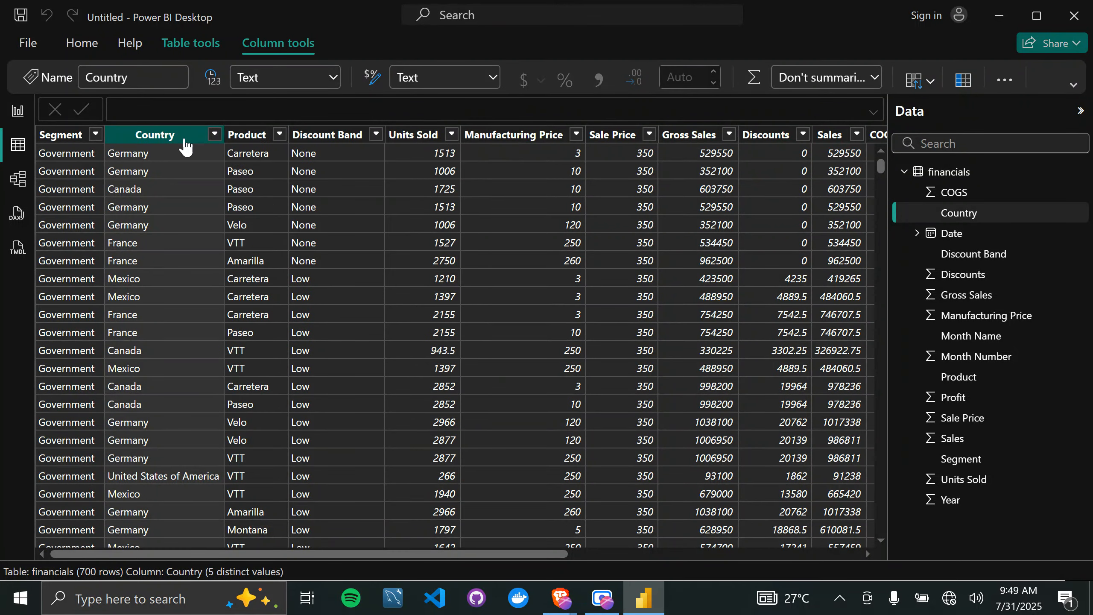
pyautogui.hscroll(6, 640, 225)
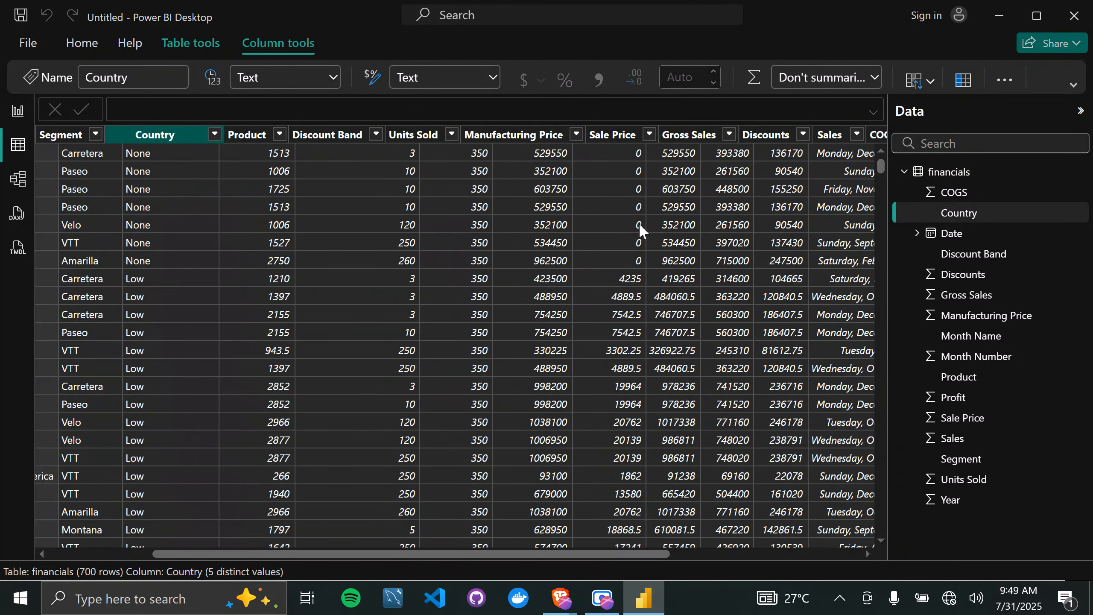
pyautogui.hscroll(-3, 640, 225)
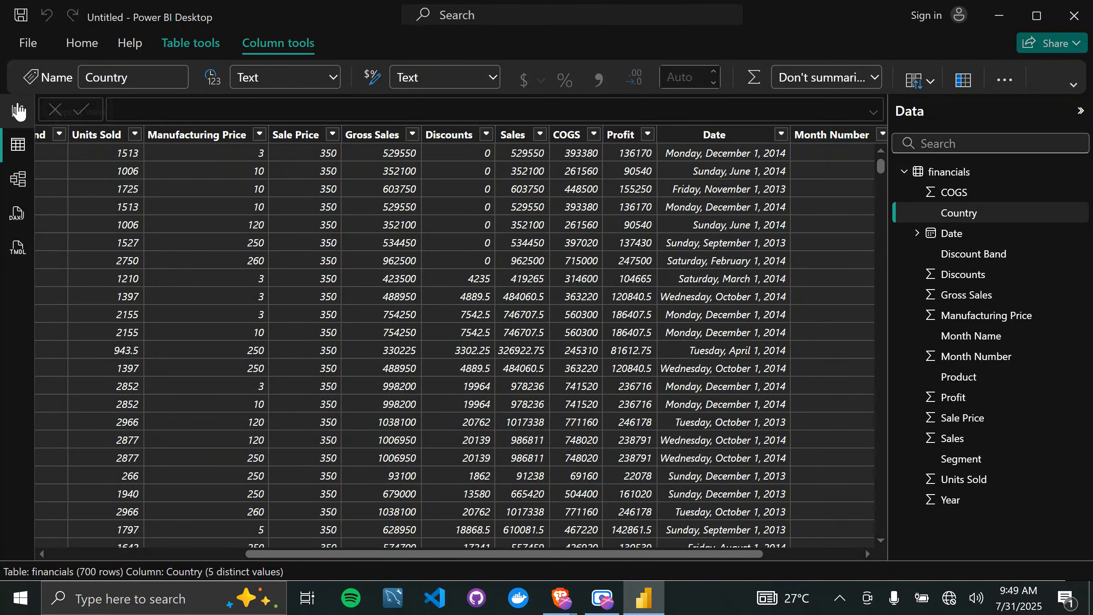
pyautogui.click(18, 111)
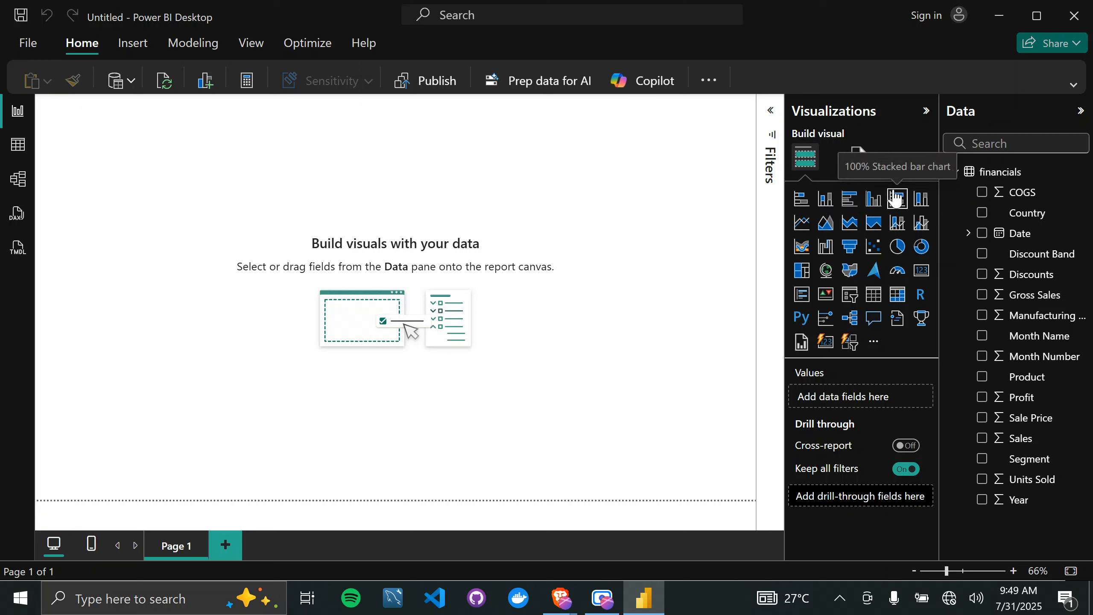
# Expand the report filters and add an empty stacked bar chart to Page 1.
pyautogui.click(770, 110)
pyautogui.click(801, 198)
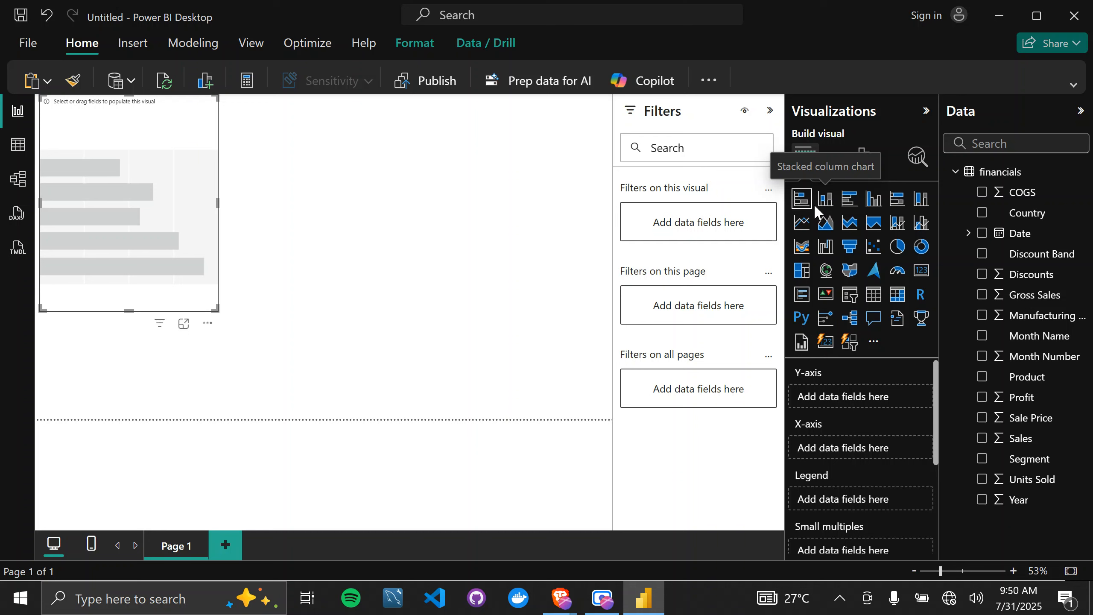
pyautogui.click(375, 270)
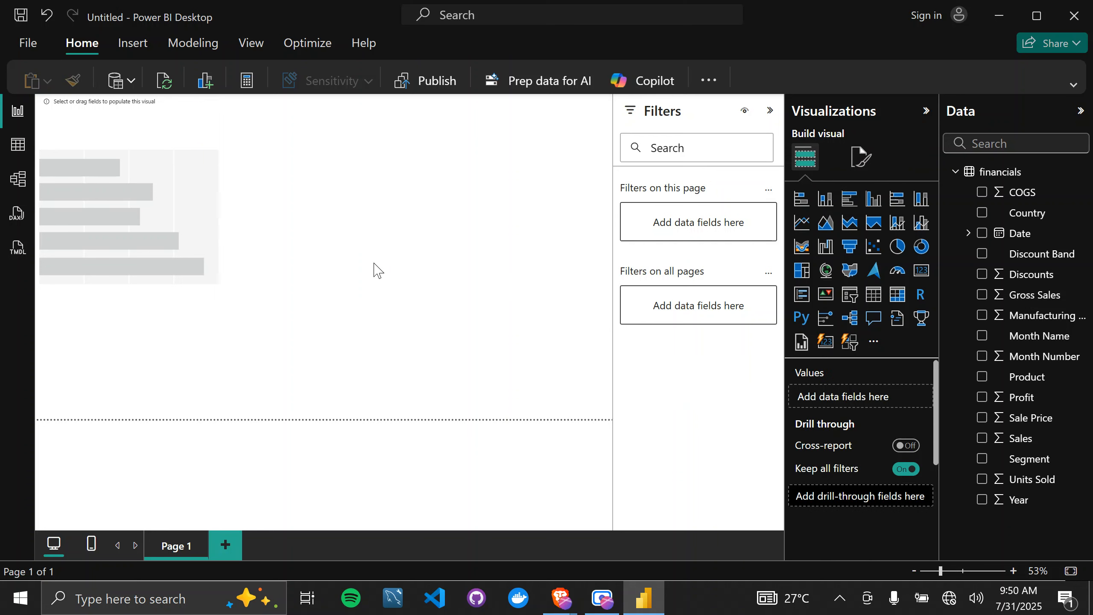
# Add an empty stacked column chart, place it to the right of the bar chart and enlarge it.
pyautogui.click(825, 200)
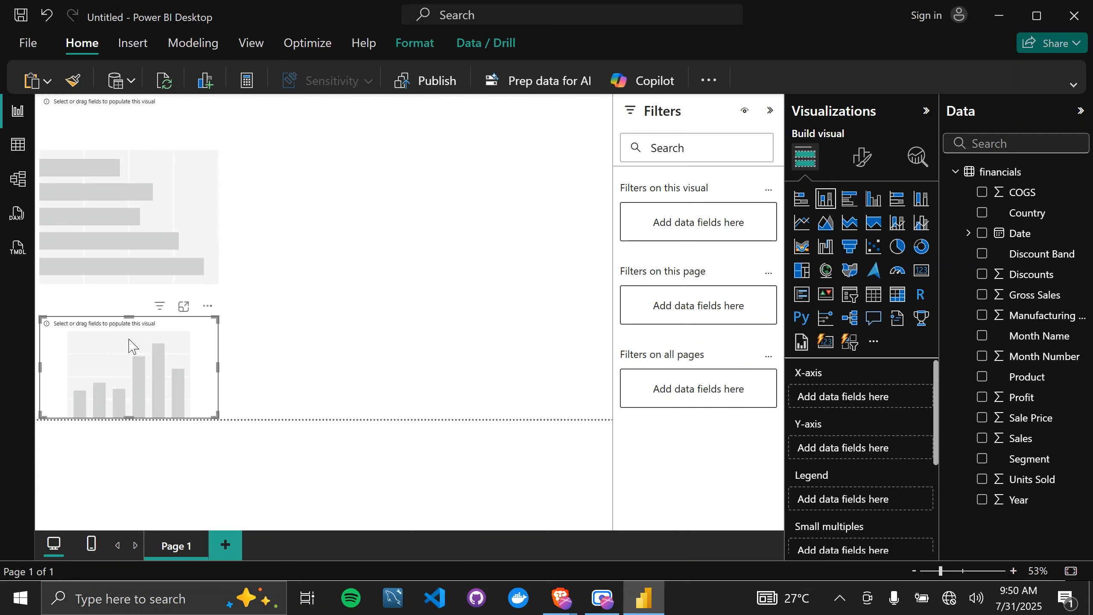
pyautogui.moveTo(132, 345); pyautogui.dragTo(459, 165)
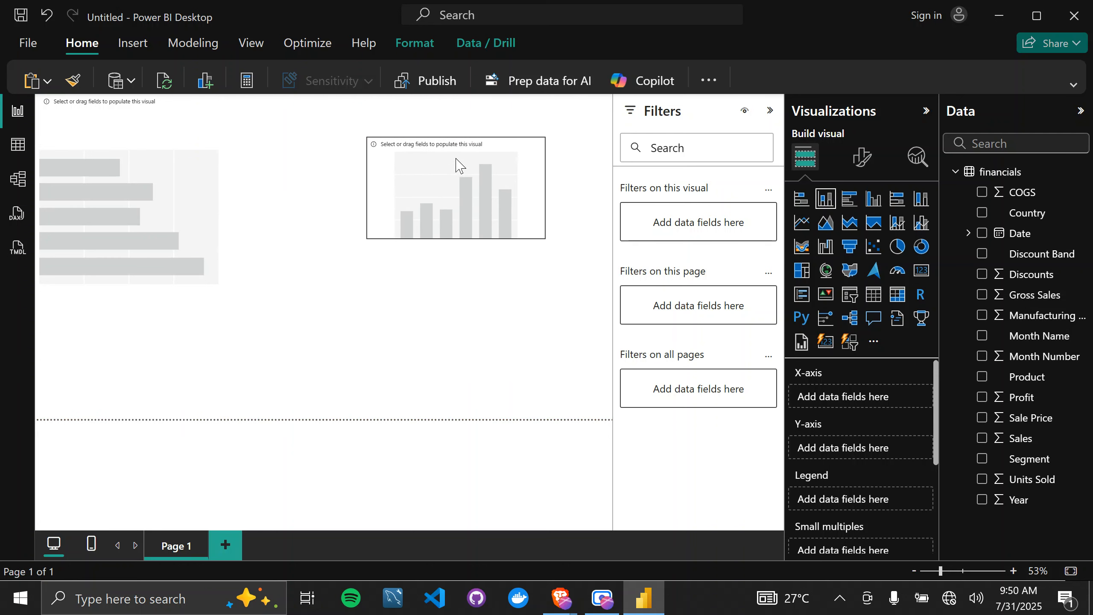
pyautogui.moveTo(543, 235); pyautogui.dragTo(586, 298)
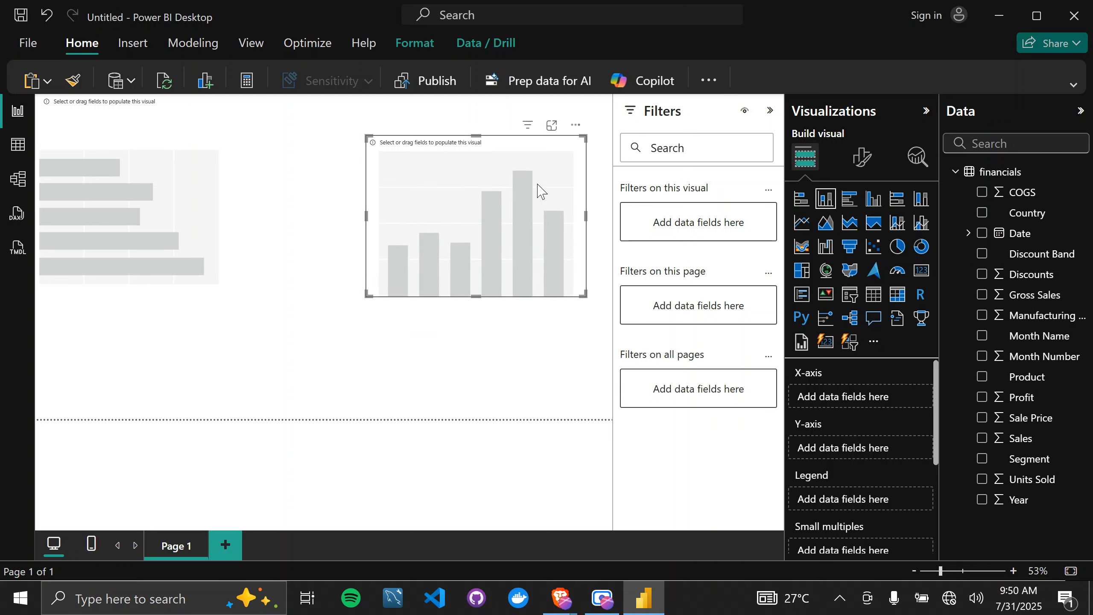
pyautogui.click(332, 351)
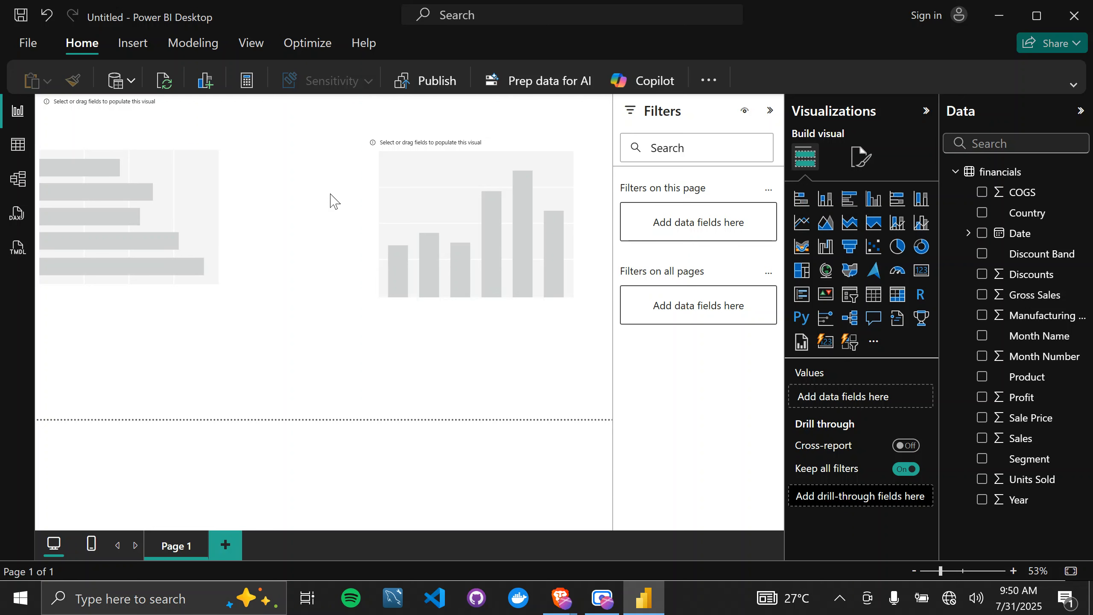
# Try the column chart as a pie chart and restore it to a stacked column chart.
pyautogui.click(502, 217)
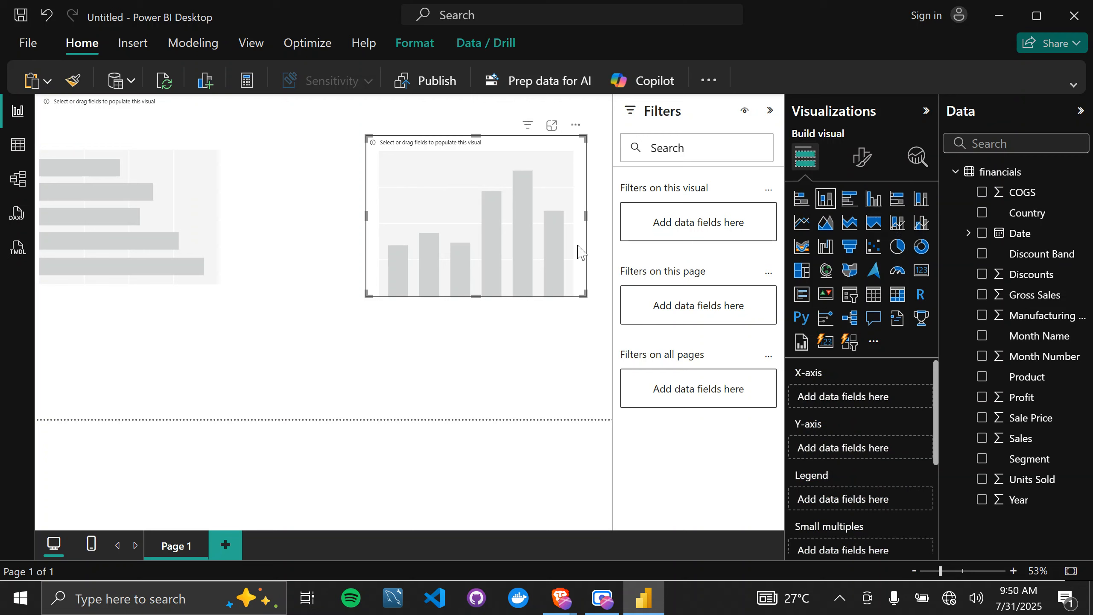
pyautogui.click(899, 249)
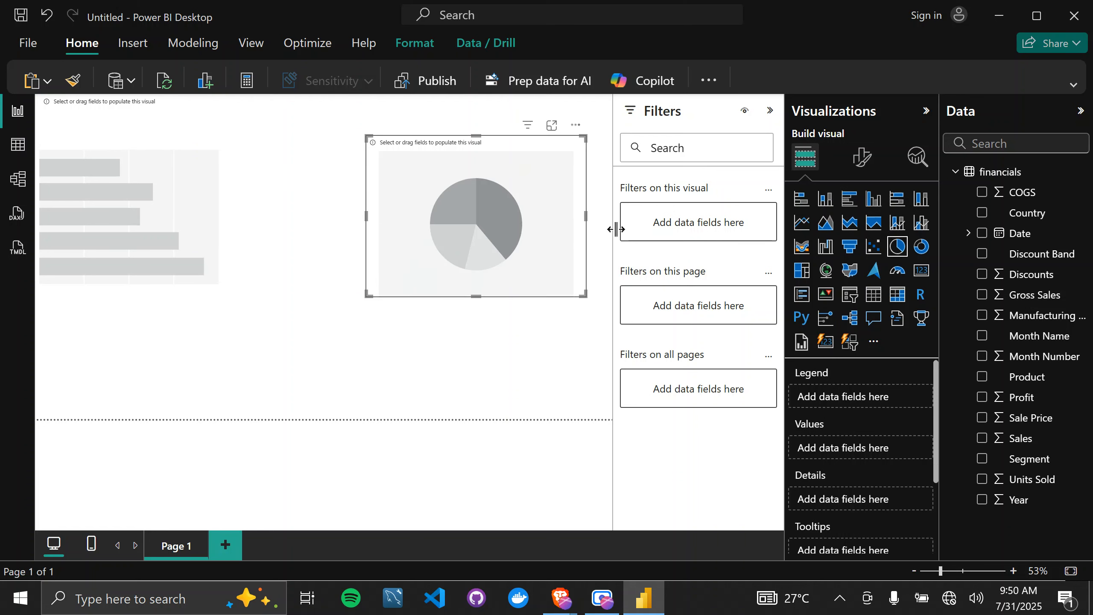
pyautogui.click(827, 199)
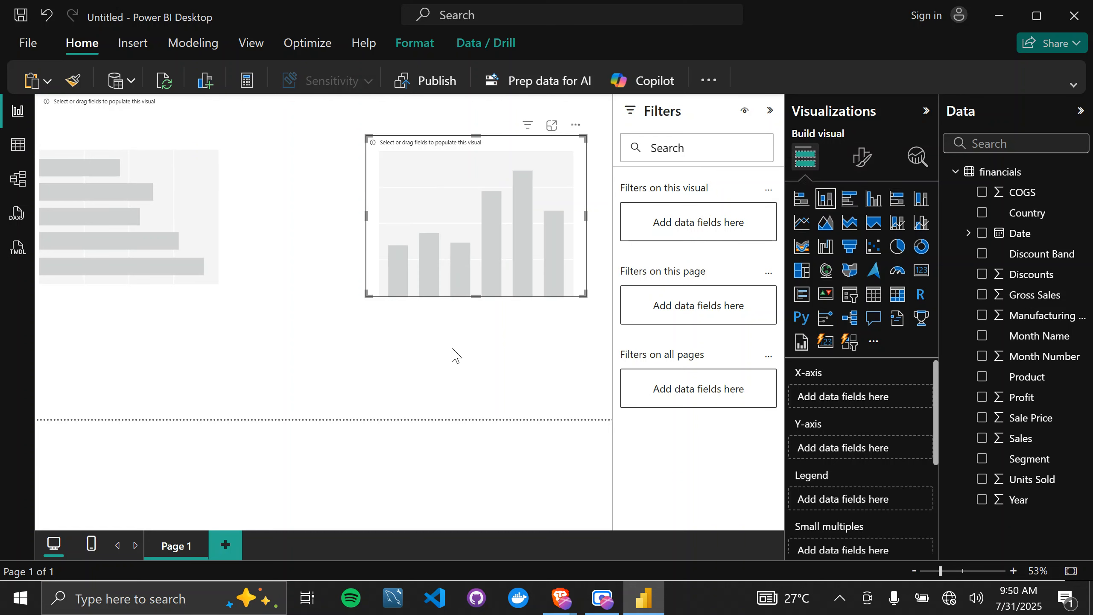
pyautogui.click(267, 334)
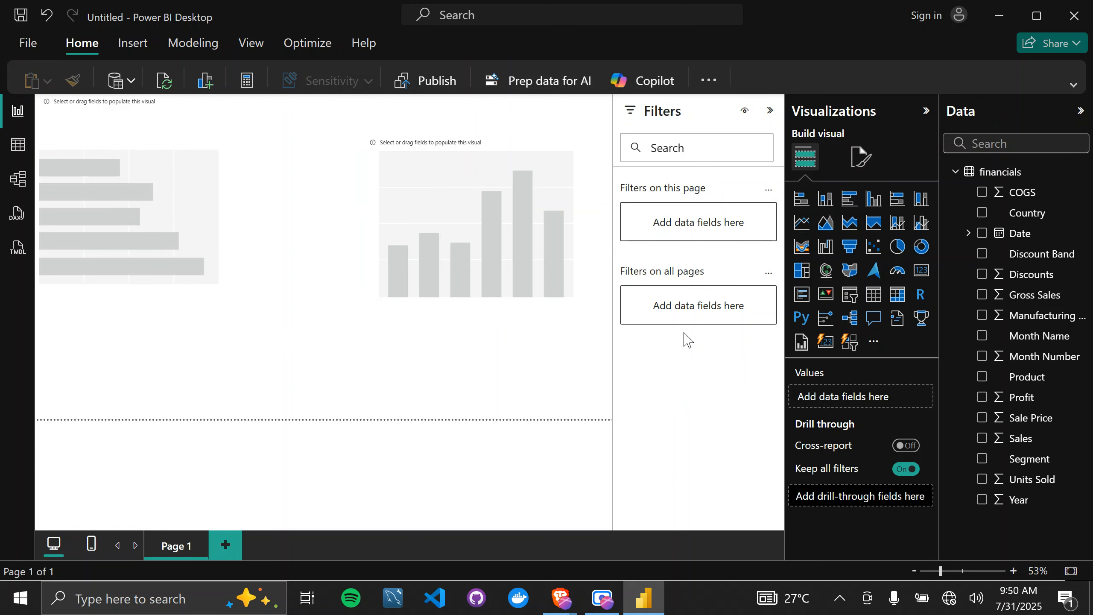
# Add an empty pie chart below the bar chart and remove it from the page.
pyautogui.click(900, 257)
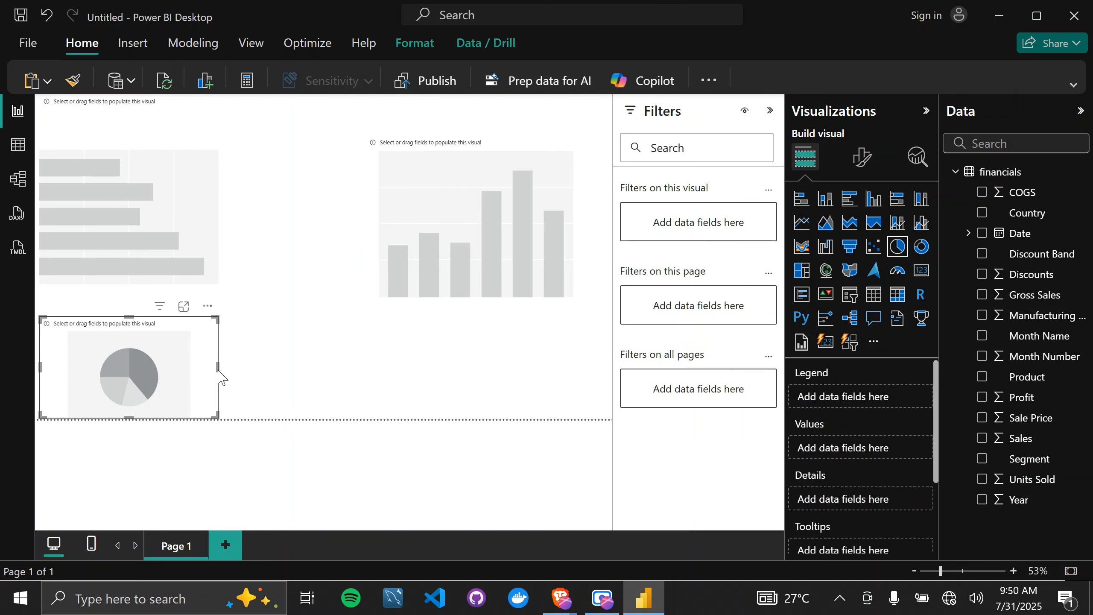
pyautogui.click(209, 306)
pyautogui.click(298, 326)
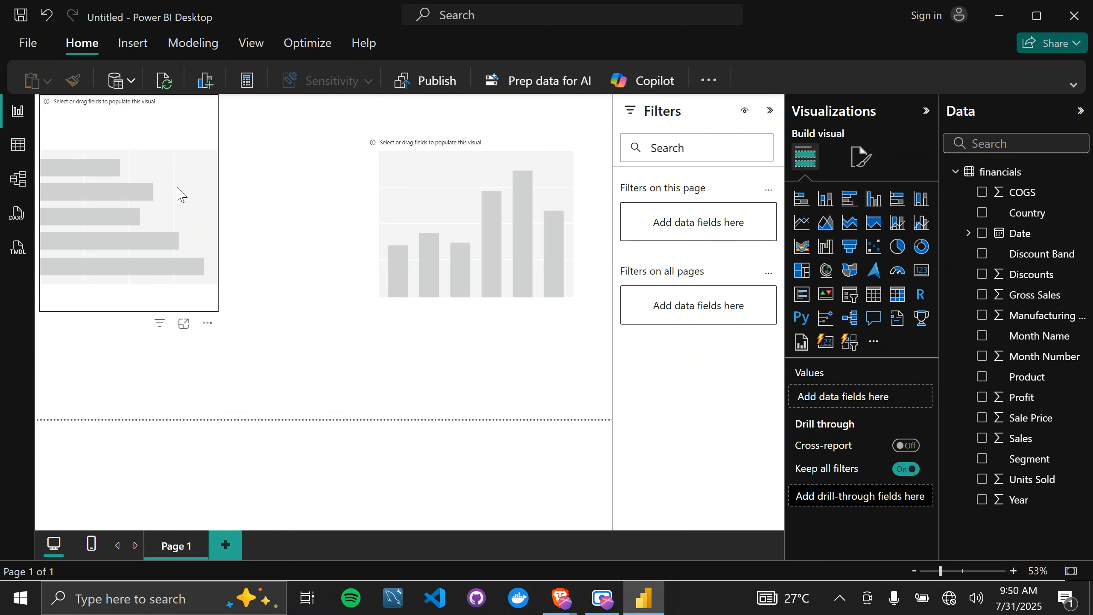
# Move the bar chart slightly down and to the right, and extend the column chart downward to match its bottom edge.
pyautogui.click(178, 189)
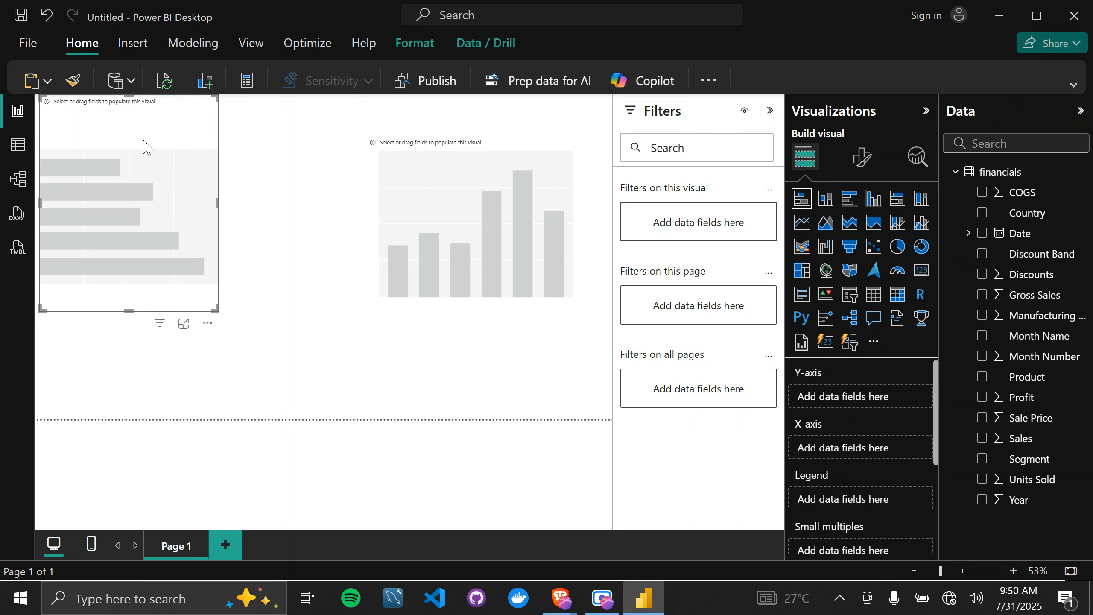
pyautogui.moveTo(143, 141); pyautogui.dragTo(205, 171)
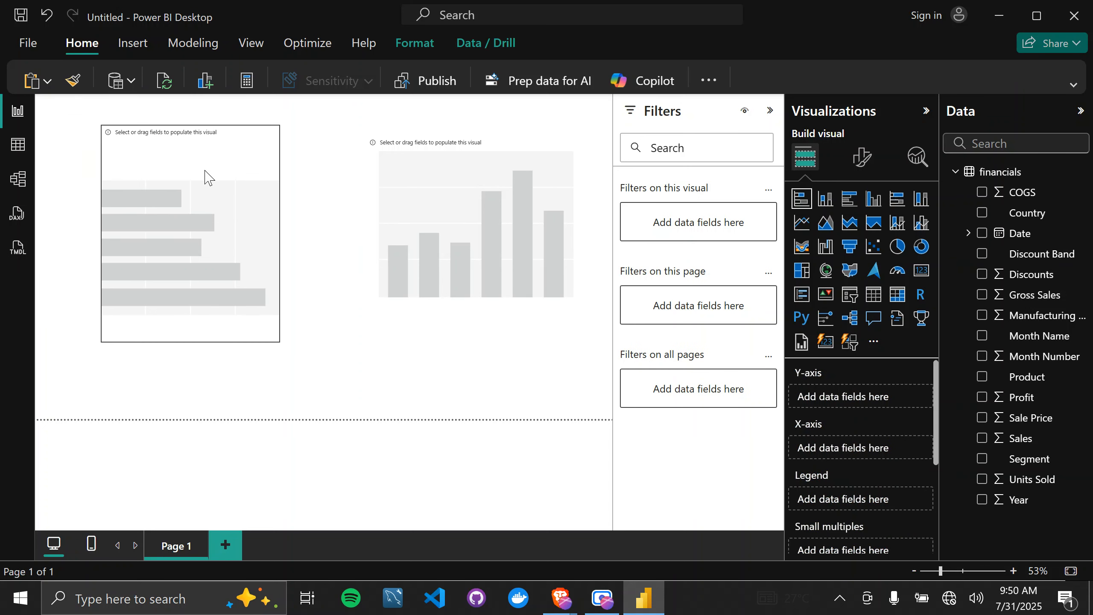
pyautogui.click(448, 168)
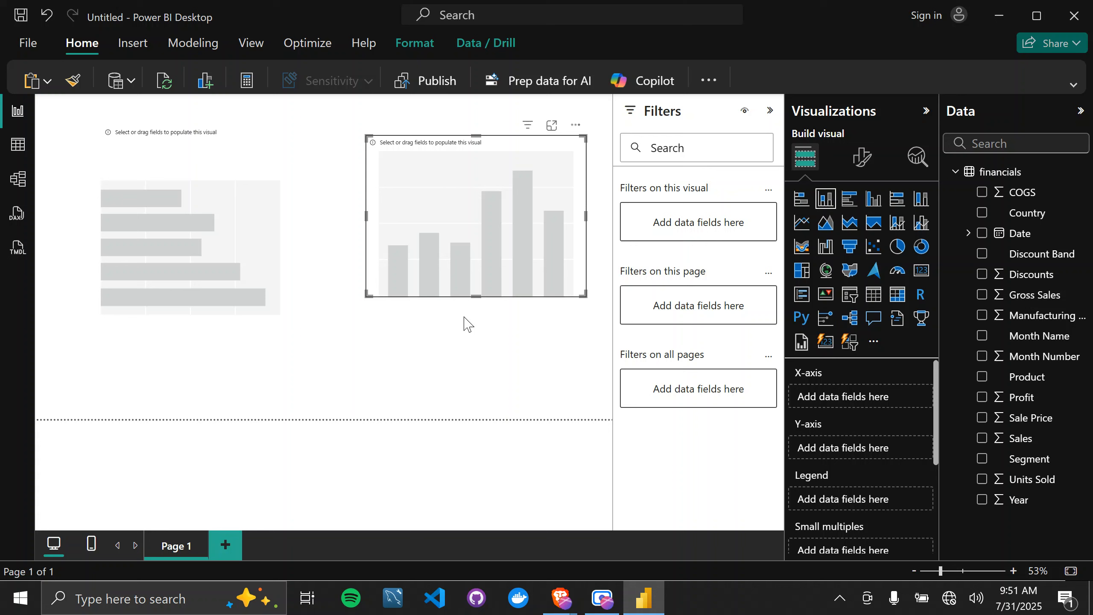
pyautogui.moveTo(467, 323); pyautogui.dragTo(458, 343)
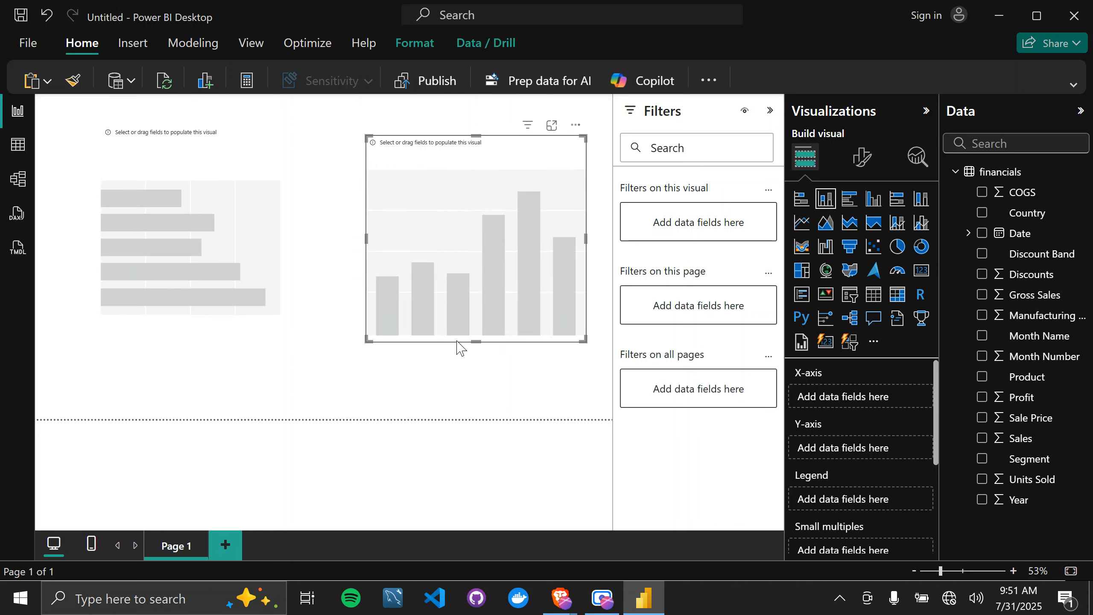
# Assign the Country field to the Y-axis of the stacked bar chart.
pyautogui.click(209, 157)
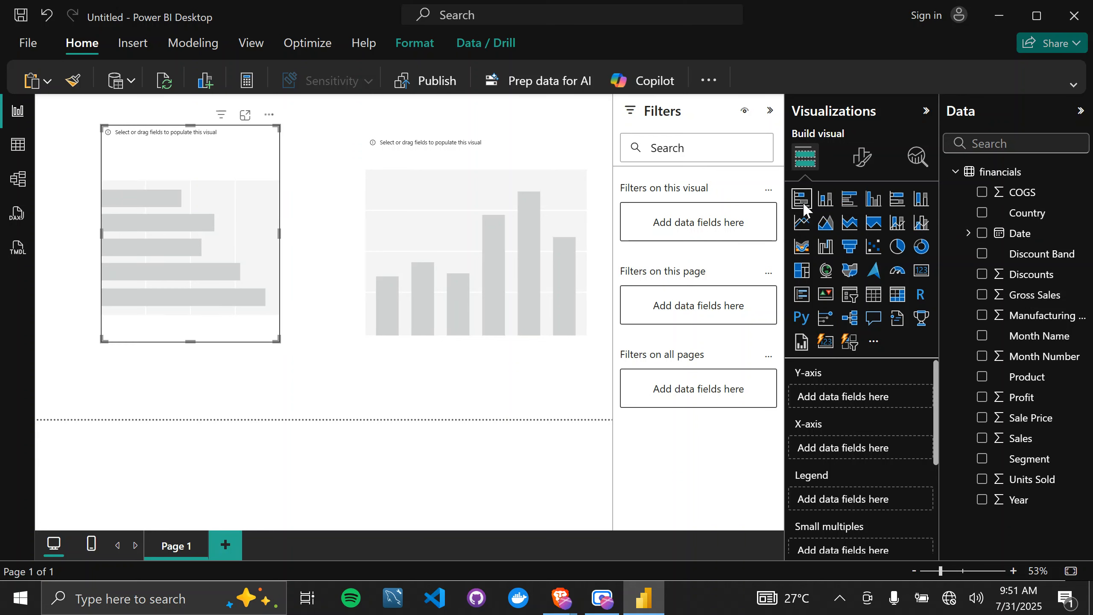
pyautogui.moveTo(1041, 216); pyautogui.dragTo(849, 409)
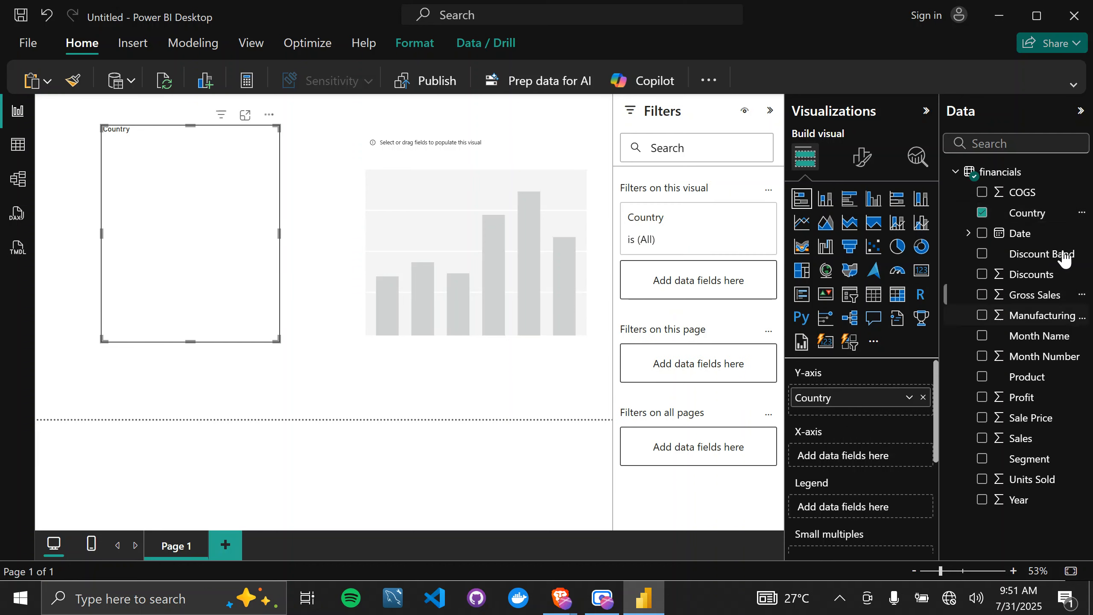
# Assign Profit to the X-axis of the stacked bar chart, then move the chart to the page's upper-left corner and enlarge it.
pyautogui.moveTo(1049, 403); pyautogui.dragTo(871, 454)
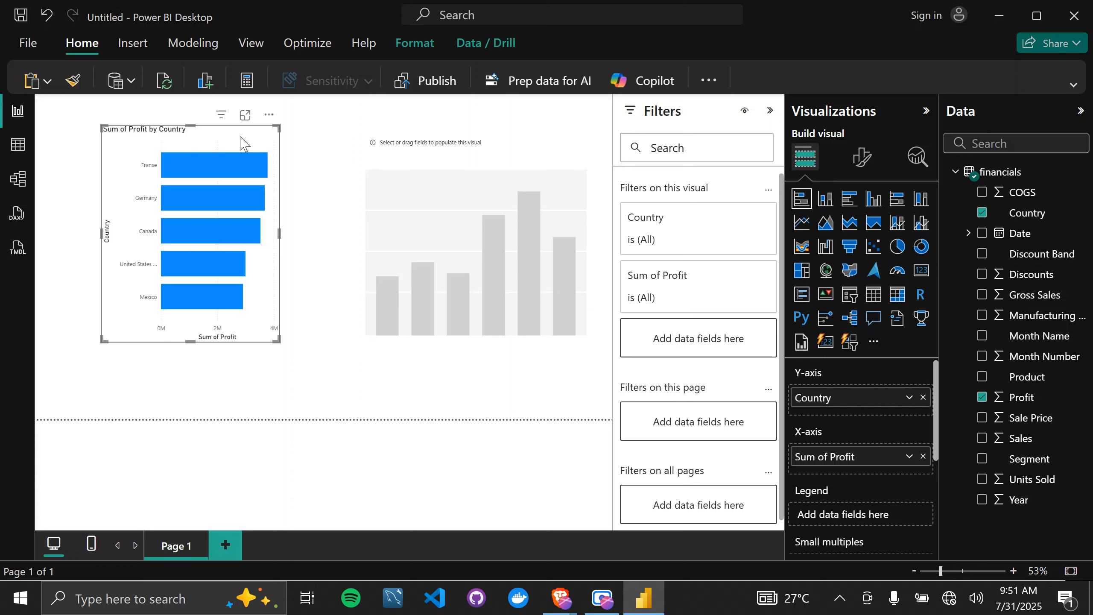
pyautogui.moveTo(242, 142); pyautogui.dragTo(184, 124)
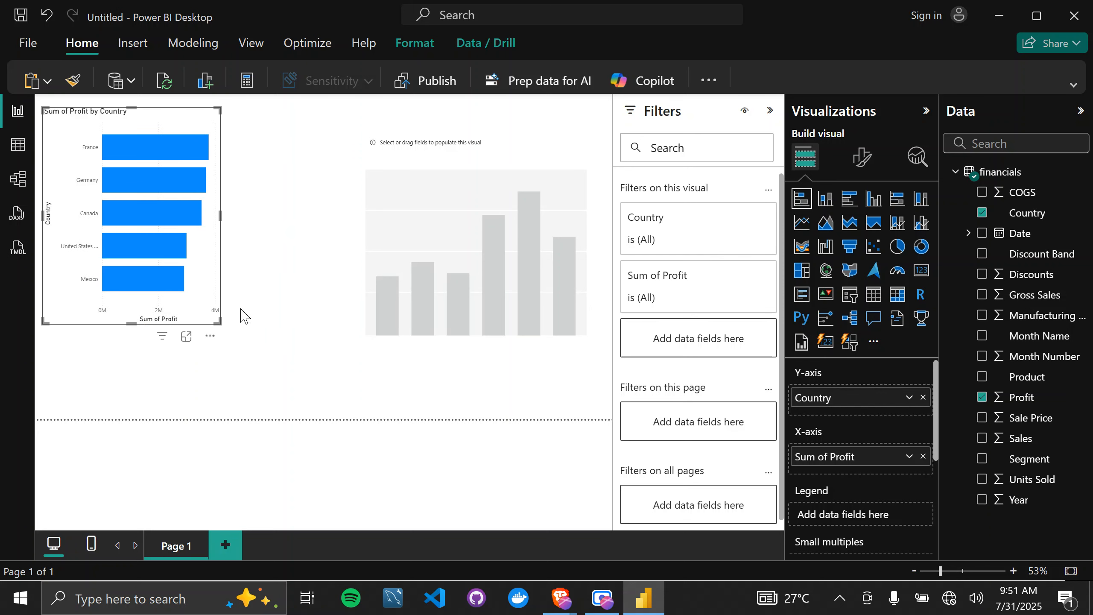
pyautogui.moveTo(217, 321); pyautogui.dragTo(263, 354)
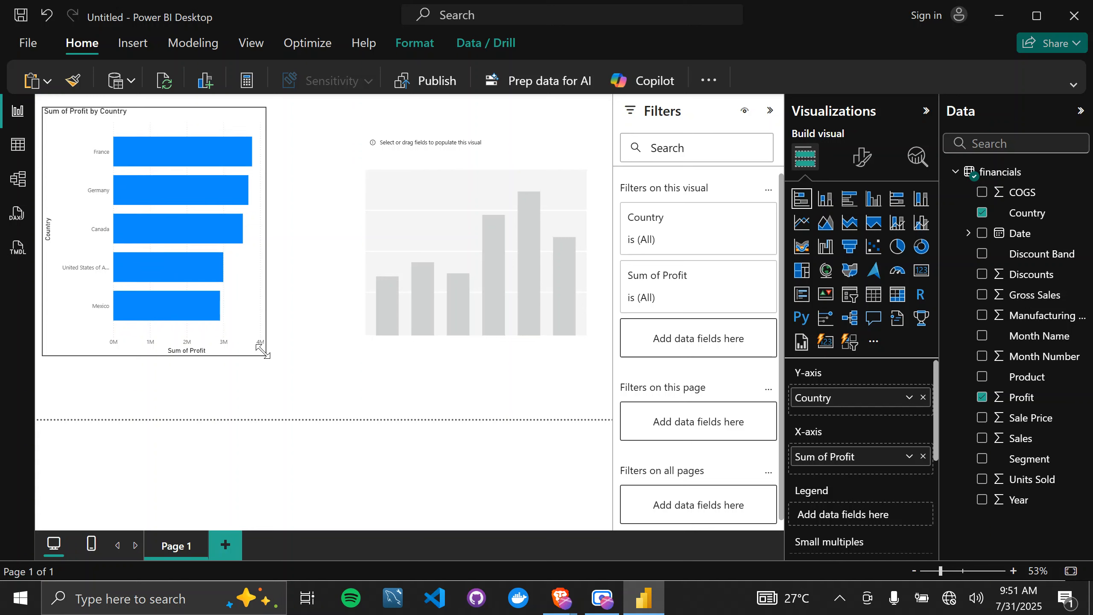
# Collapse the Filters pane and assign Country to the X-axis and Profit to the Y-axis of the empty stacked column chart.
pyautogui.click(766, 113)
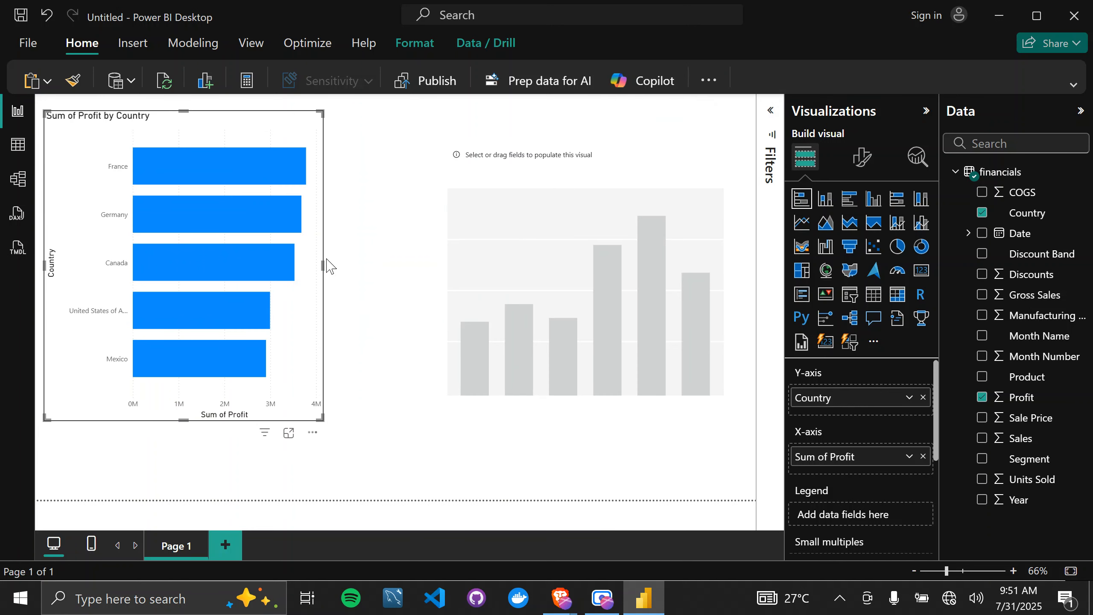
pyautogui.click(591, 167)
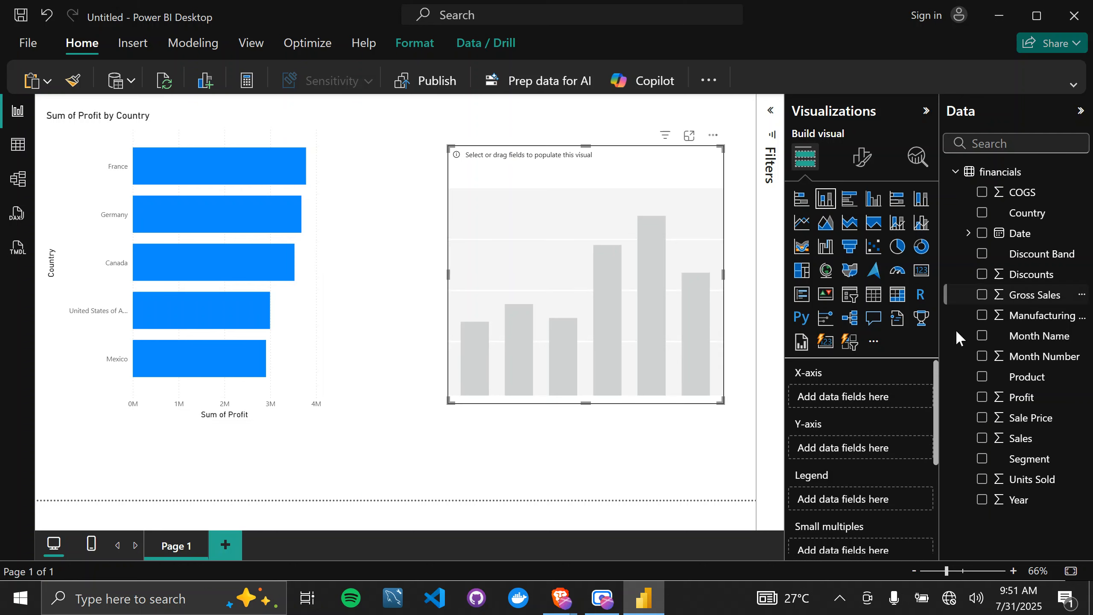
pyautogui.moveTo(1026, 221); pyautogui.dragTo(874, 407)
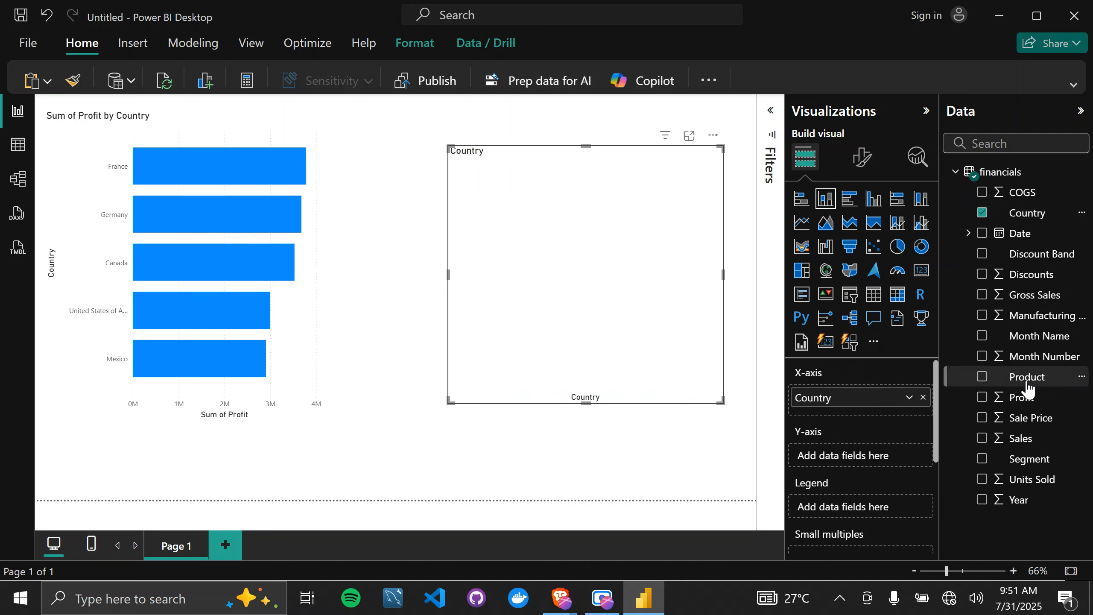
pyautogui.moveTo(1024, 399); pyautogui.dragTo(862, 466)
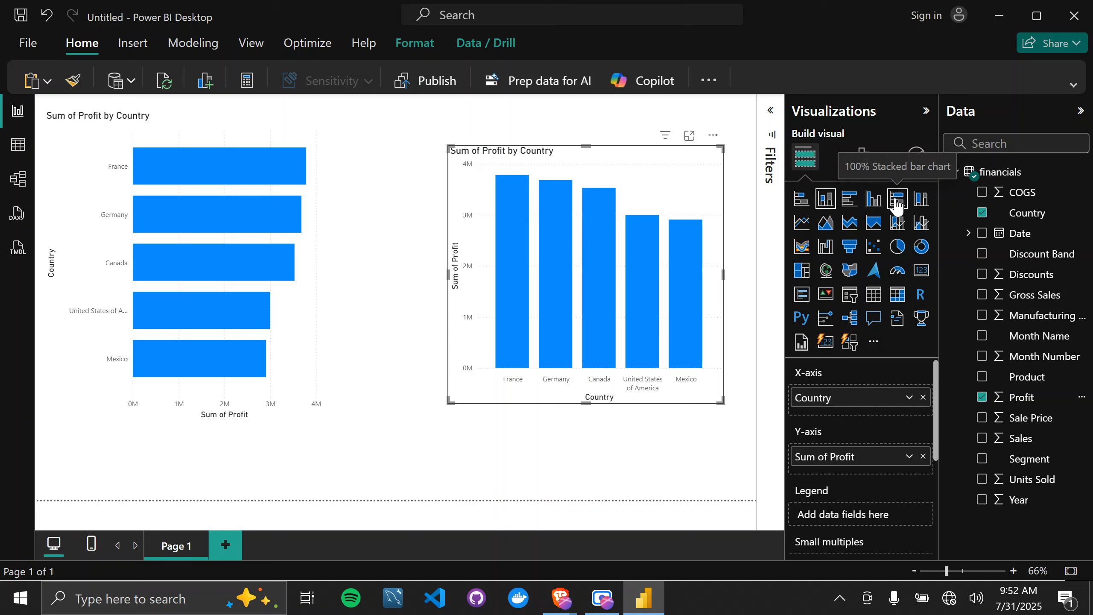
# Try the bar chart as a clustered and a 100% stacked bar chart, and restore it to a stacked bar chart.
pyautogui.click(316, 310)
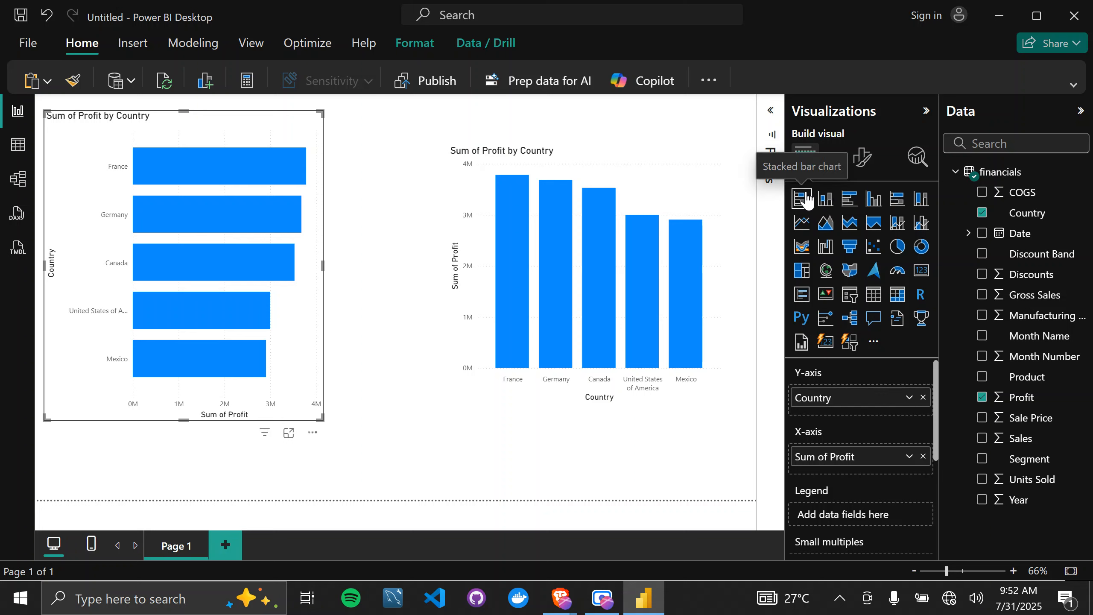
pyautogui.click(851, 201)
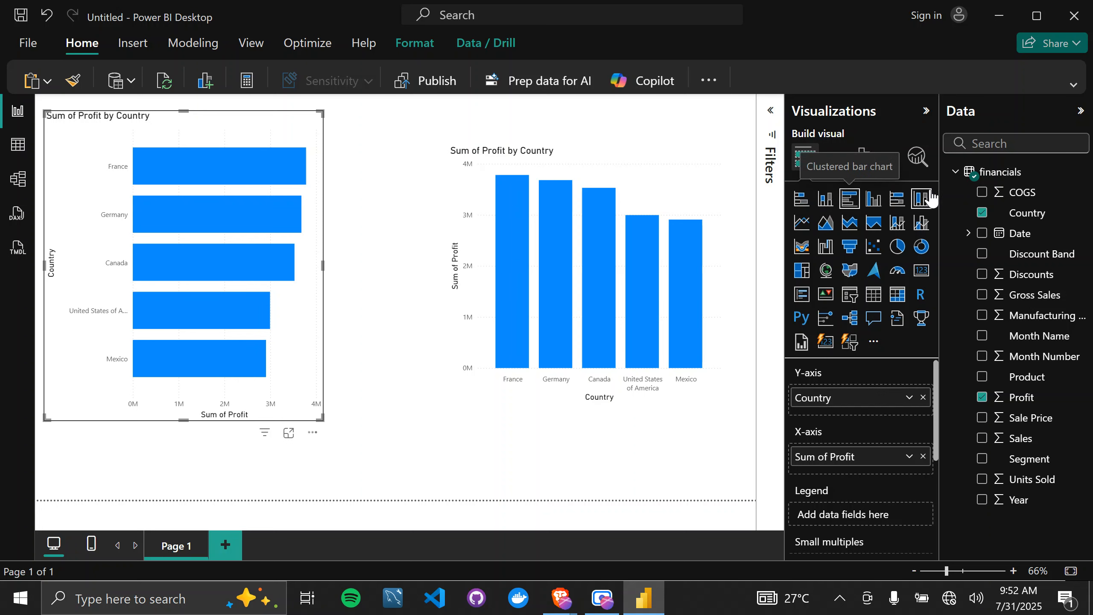
pyautogui.click(903, 202)
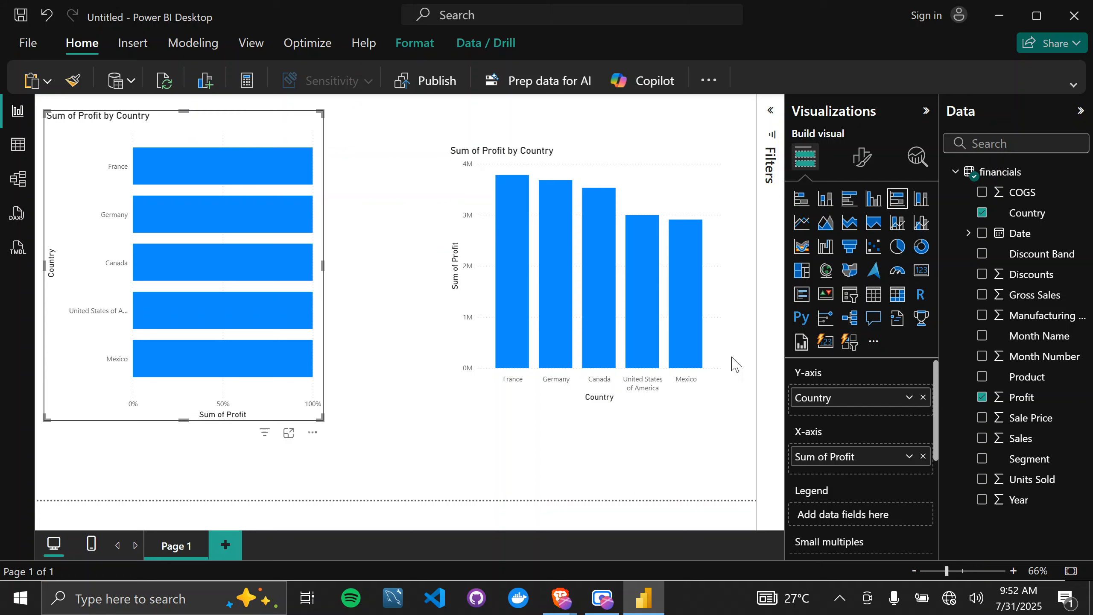
pyautogui.click(801, 205)
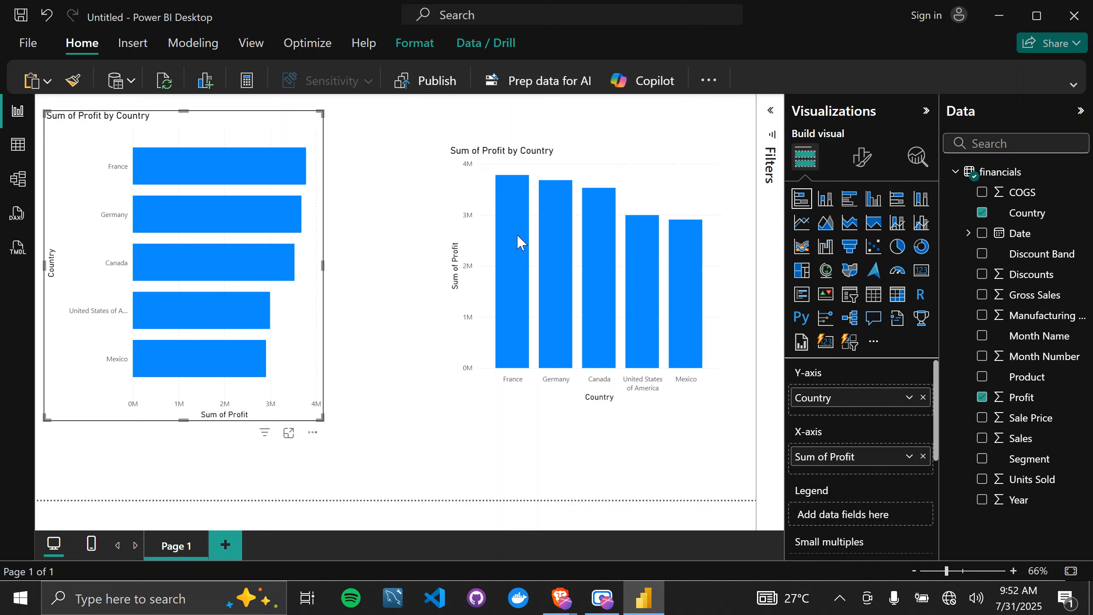
# Try Average and Minimum as the Profit aggregation in the stacked column chart, and set it to Maximum.
pyautogui.click(668, 190)
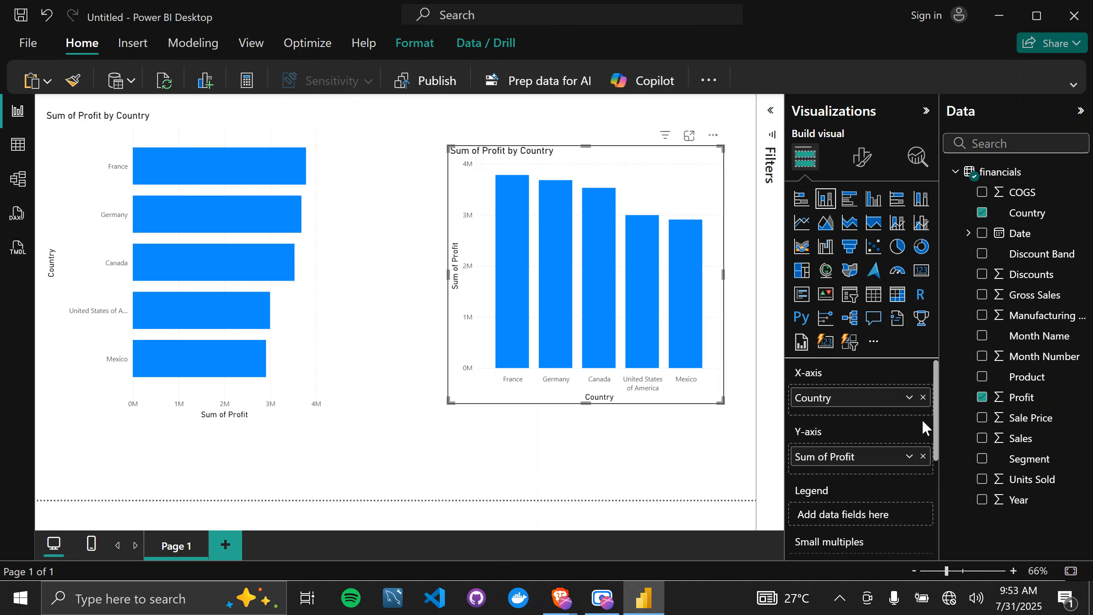
pyautogui.click(909, 457)
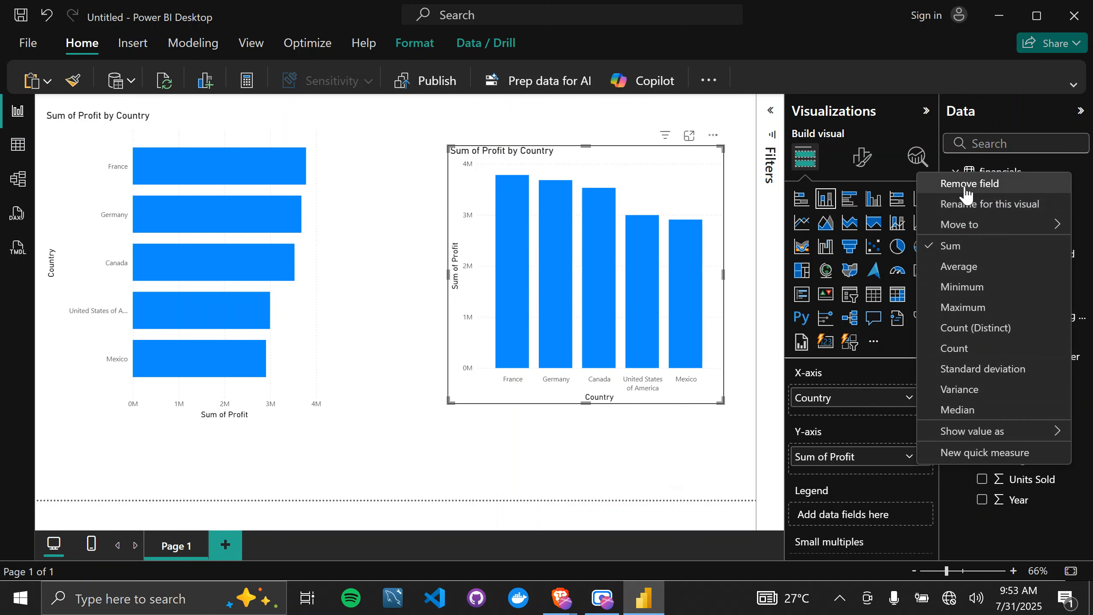
pyautogui.click(959, 267)
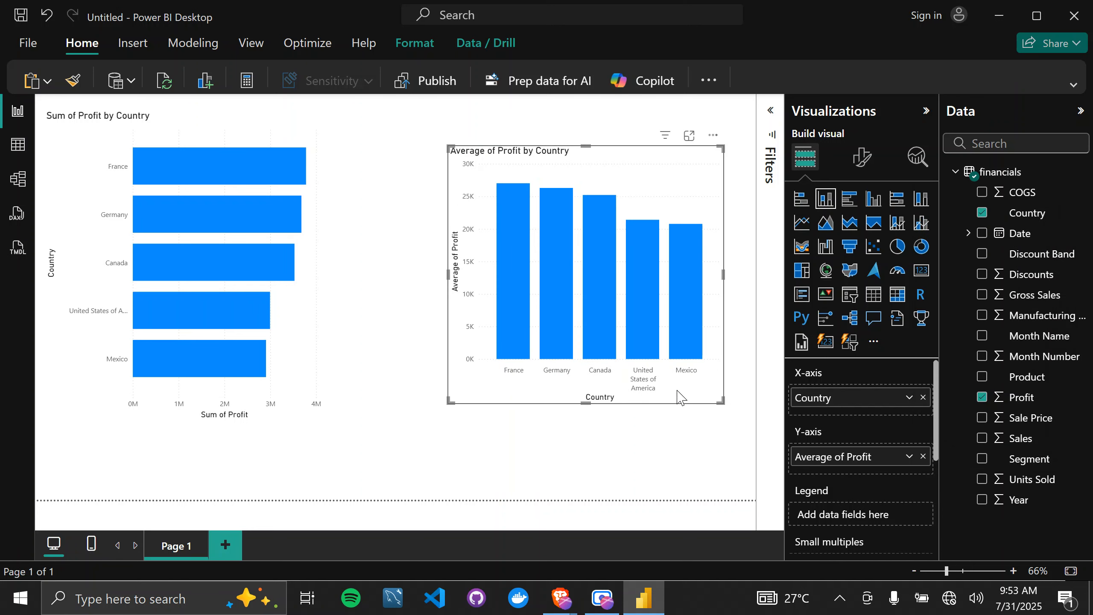
pyautogui.click(909, 458)
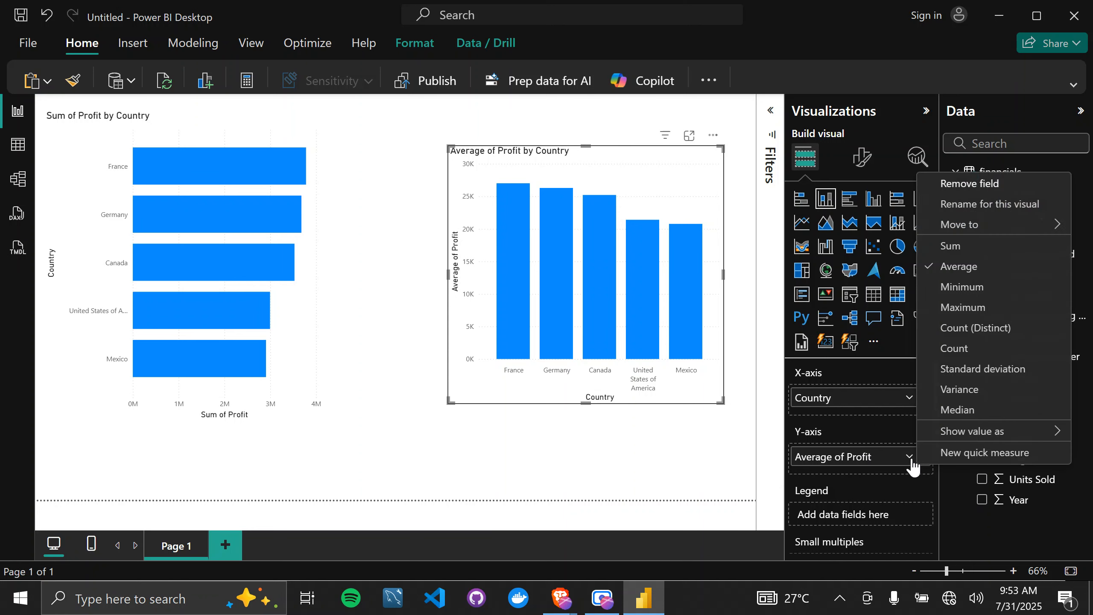
pyautogui.click(953, 289)
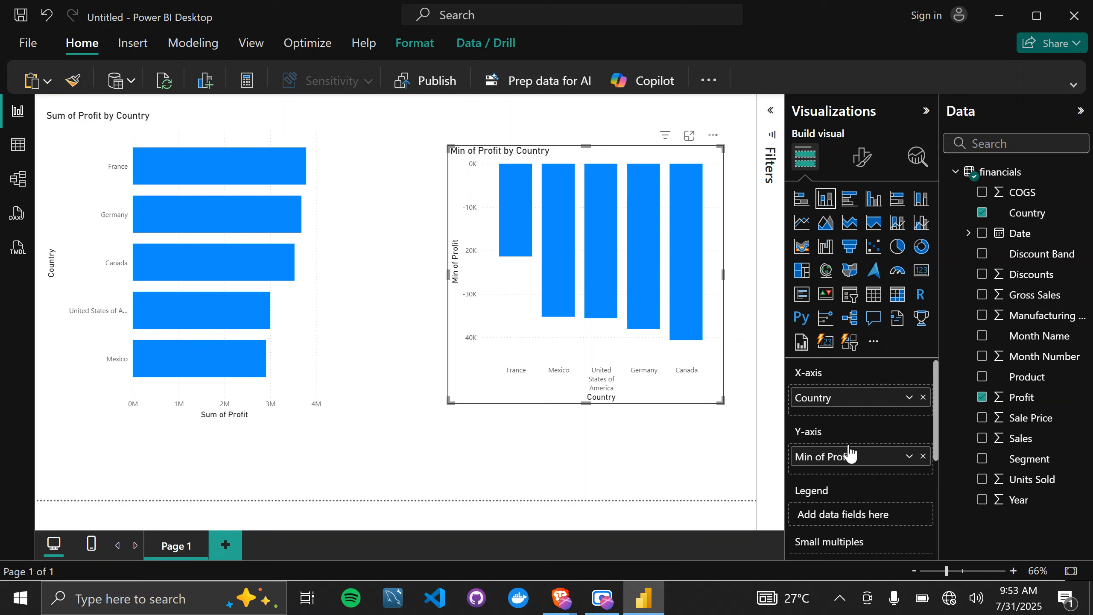
pyautogui.click(909, 457)
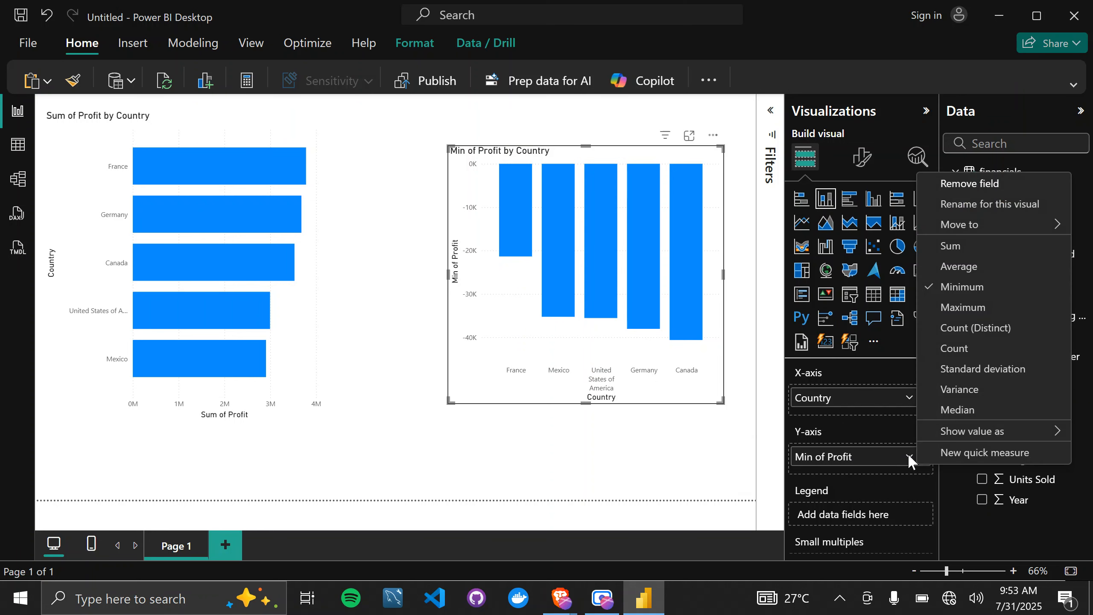
pyautogui.click(947, 306)
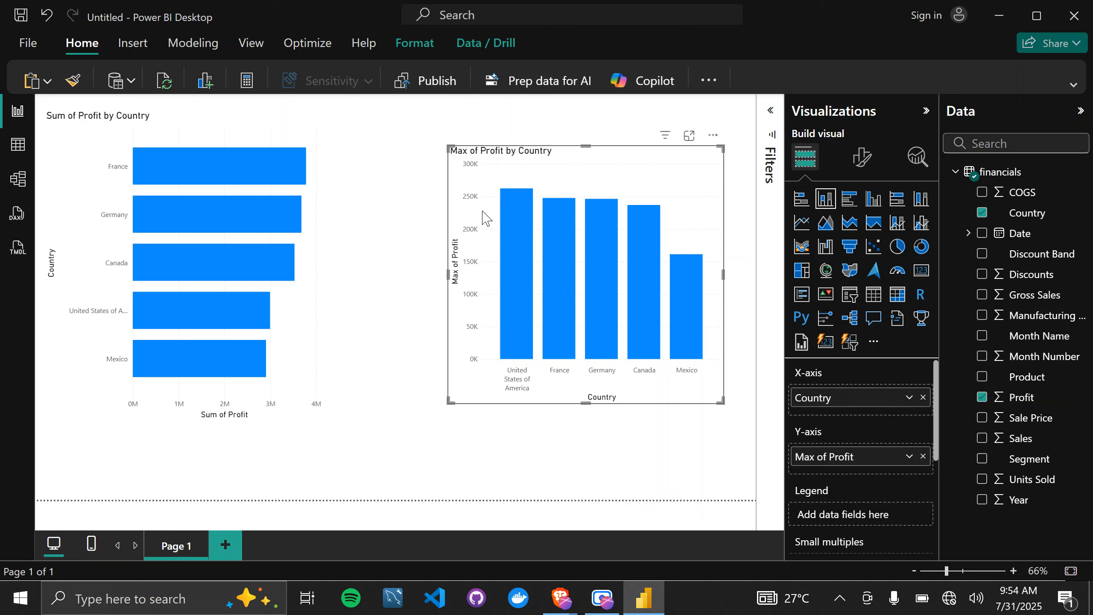
pyautogui.click(323, 362)
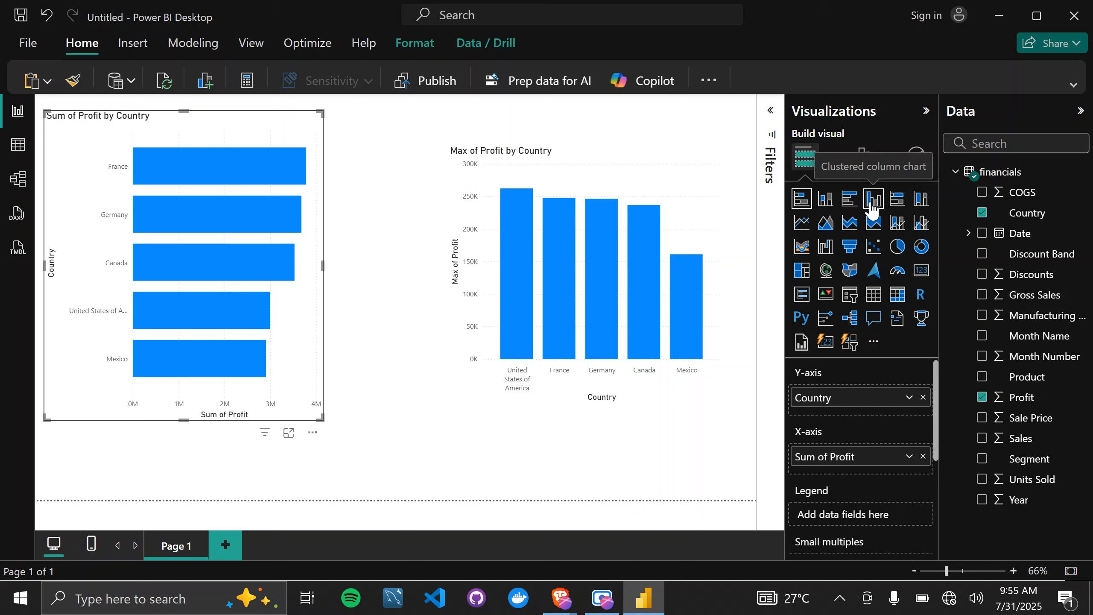
pyautogui.click(674, 200)
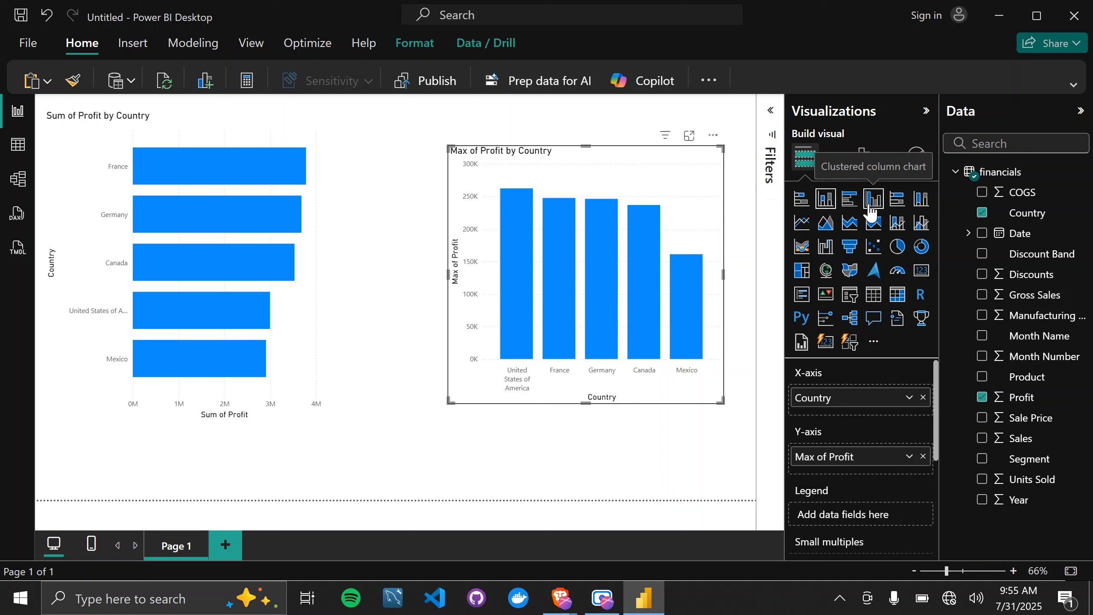
pyautogui.click(296, 327)
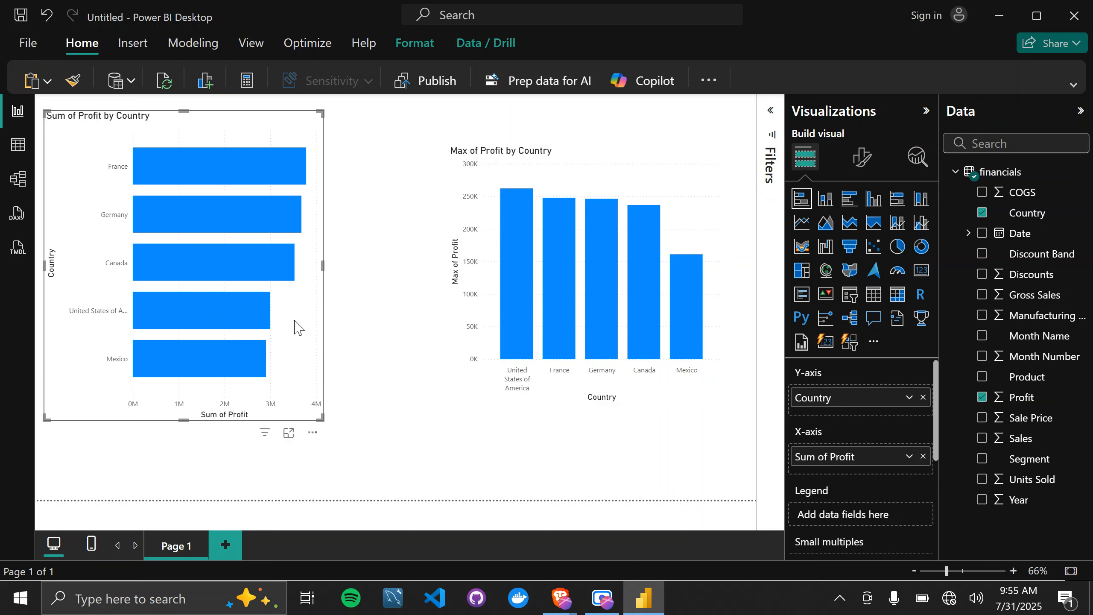
pyautogui.click(687, 199)
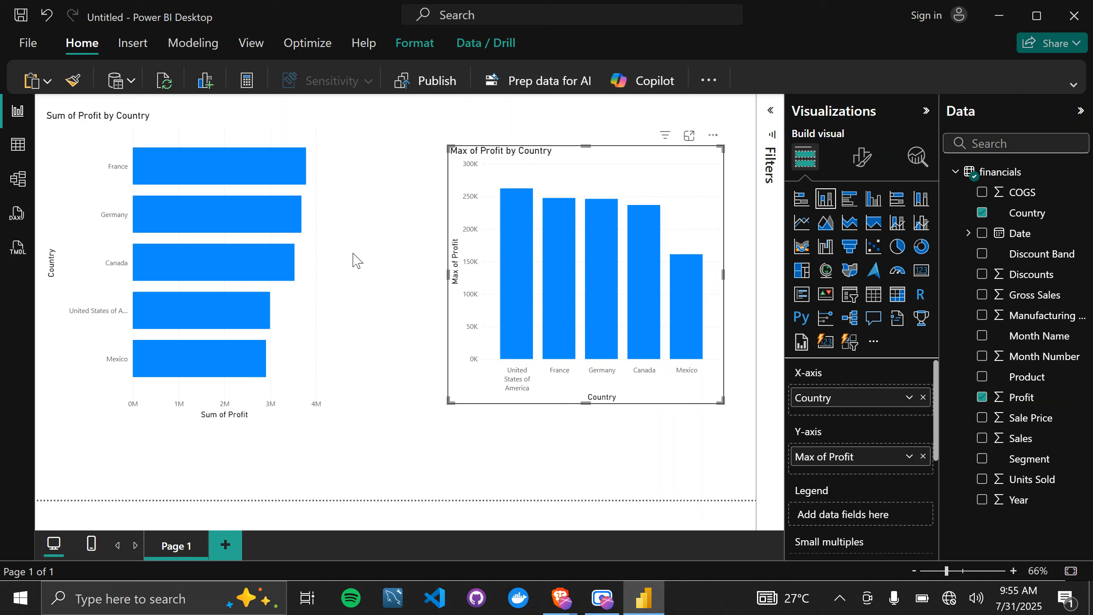
# Convert the stacked bar chart to a clustered column chart, reduce its height, and shift it slightly right and up.
pyautogui.click(292, 313)
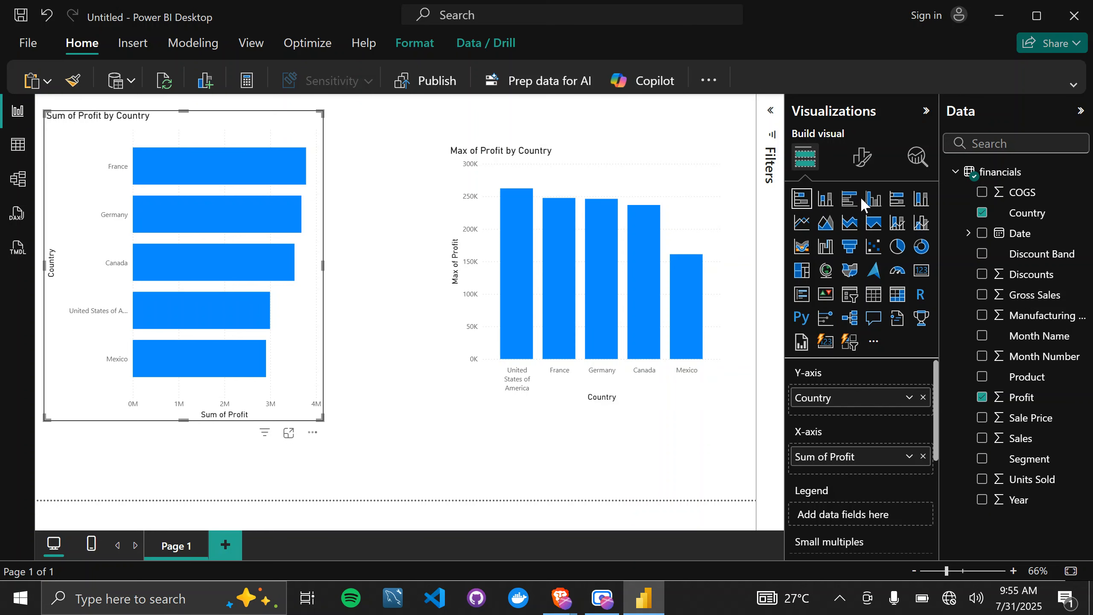
pyautogui.click(873, 199)
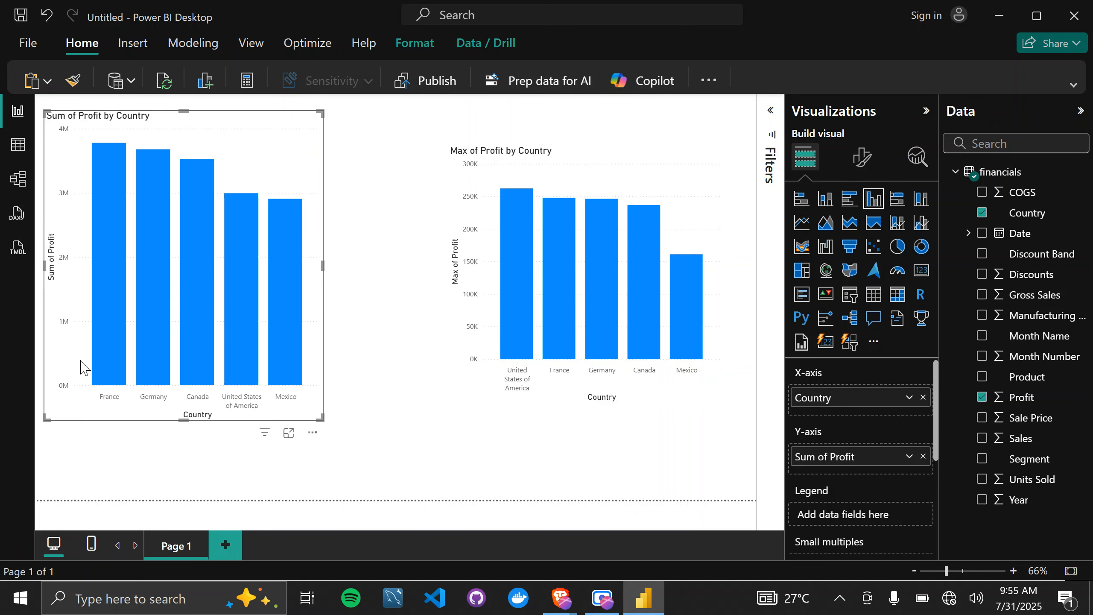
pyautogui.moveTo(185, 114); pyautogui.dragTo(188, 165)
pyautogui.moveTo(236, 192); pyautogui.dragTo(274, 163)
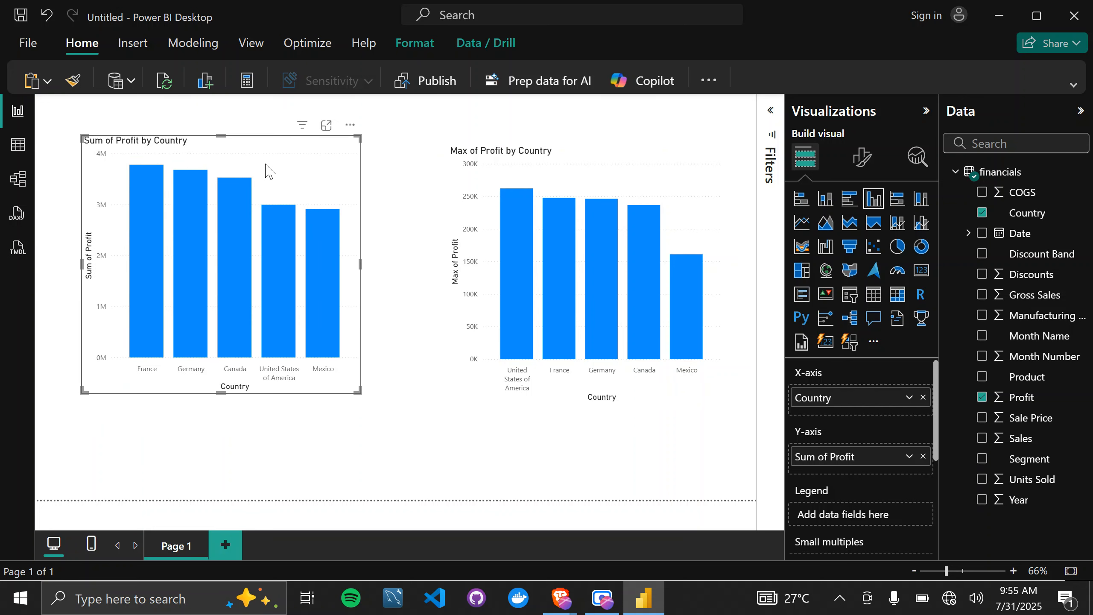
# Set the Profit aggregation of the clustered column chart to Maximum.
pyautogui.click(909, 457)
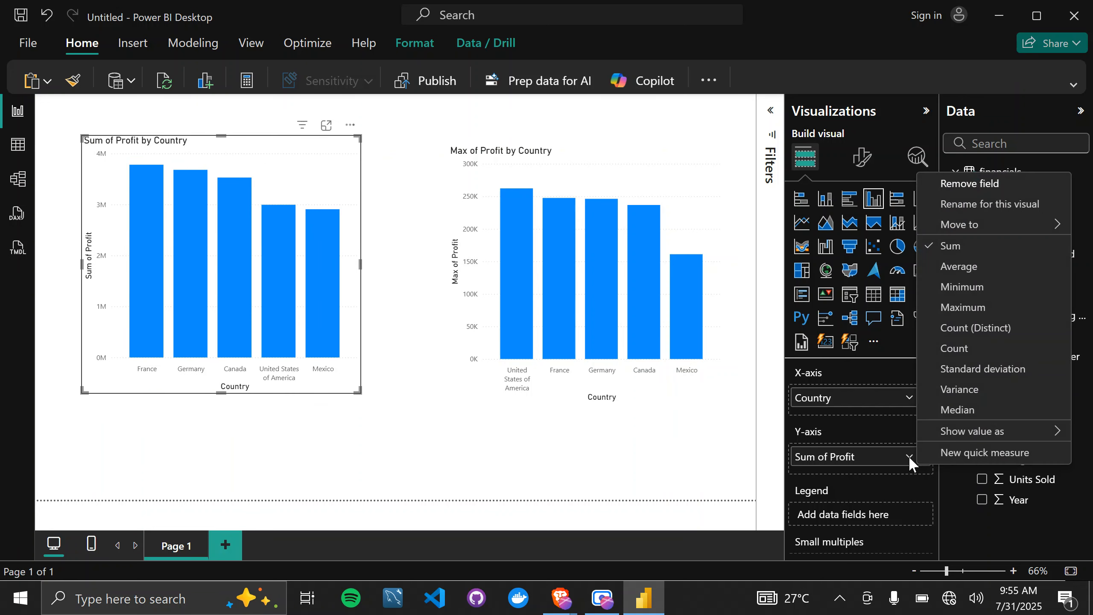
pyautogui.click(967, 314)
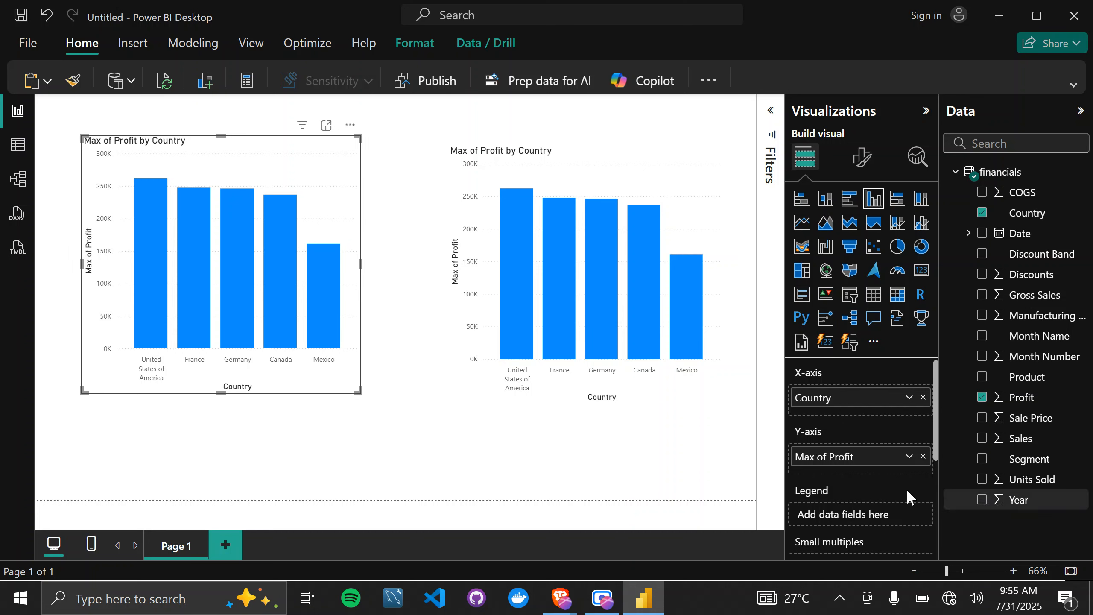
# Assign Segment to the legend of the clustered column chart and enlarge the chart from its lower-right corner.
pyautogui.scroll(-1, 841, 456)
pyautogui.scroll(1, 839, 457)
pyautogui.scroll(-2, 838, 454)
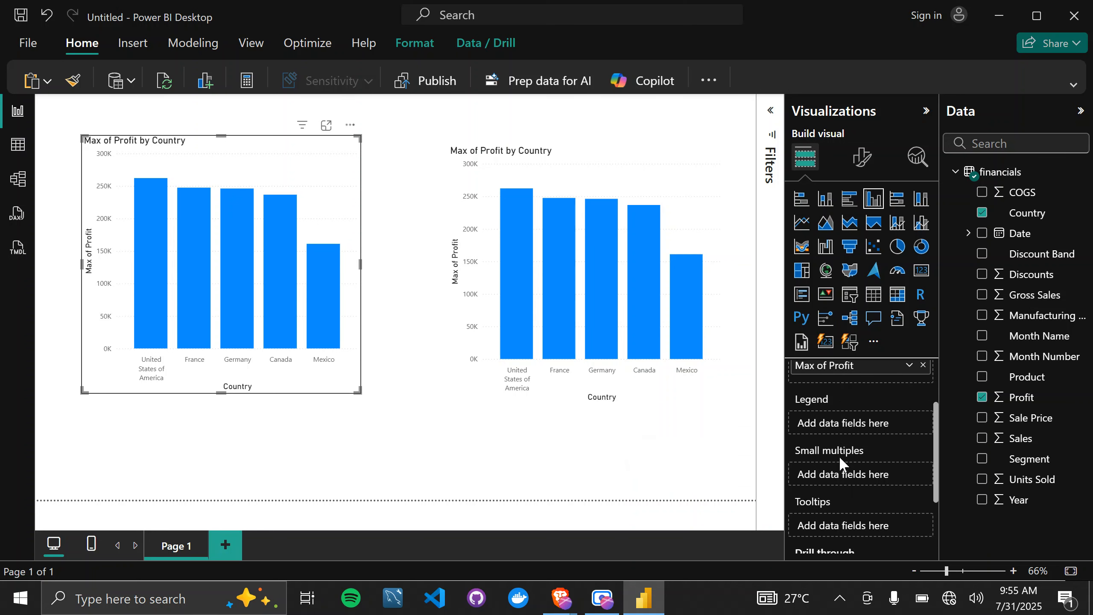
pyautogui.scroll(1, 839, 456)
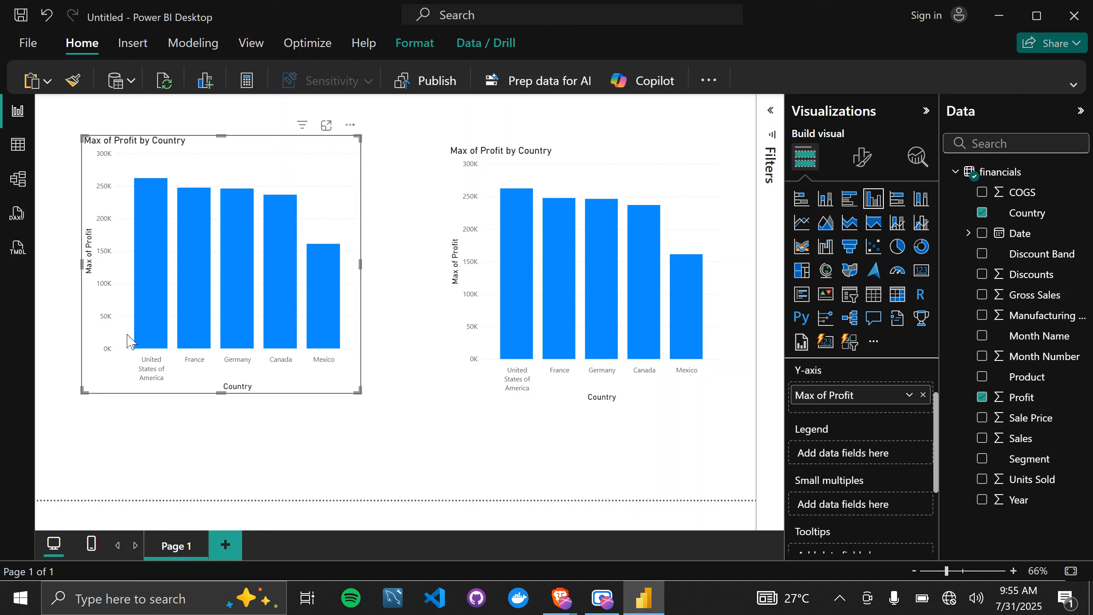
pyautogui.moveTo(268, 343)
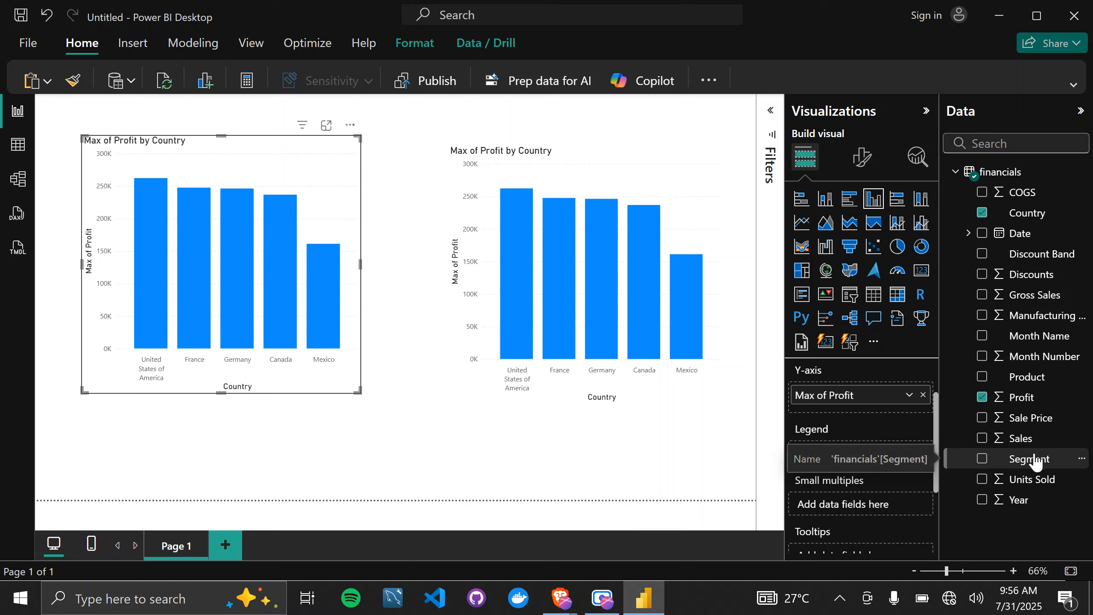
pyautogui.moveTo(1034, 459); pyautogui.dragTo(872, 458)
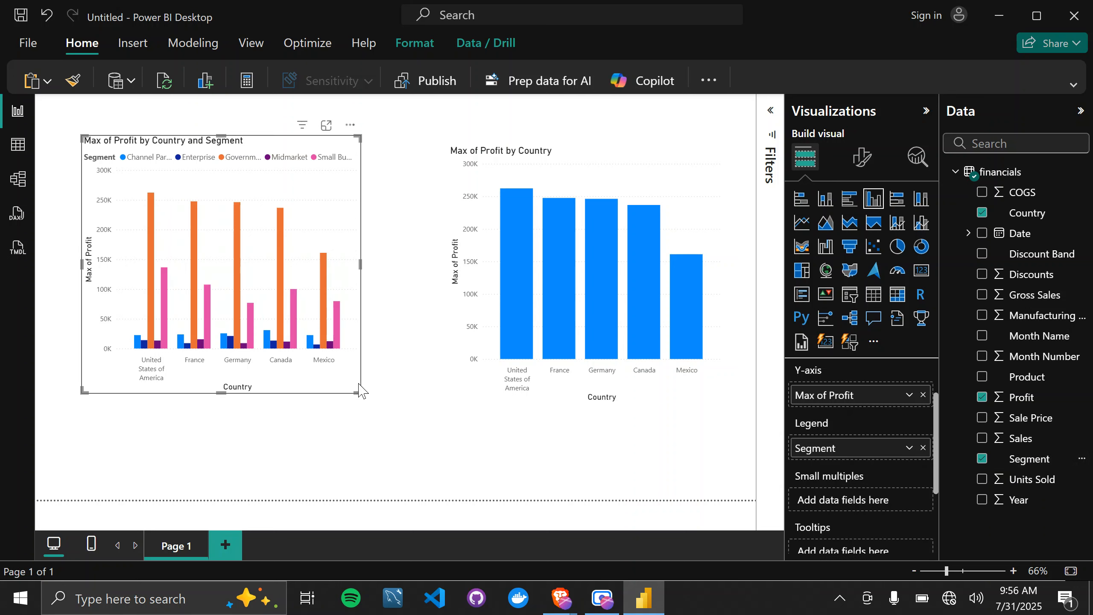
pyautogui.moveTo(359, 391); pyautogui.dragTo(394, 417)
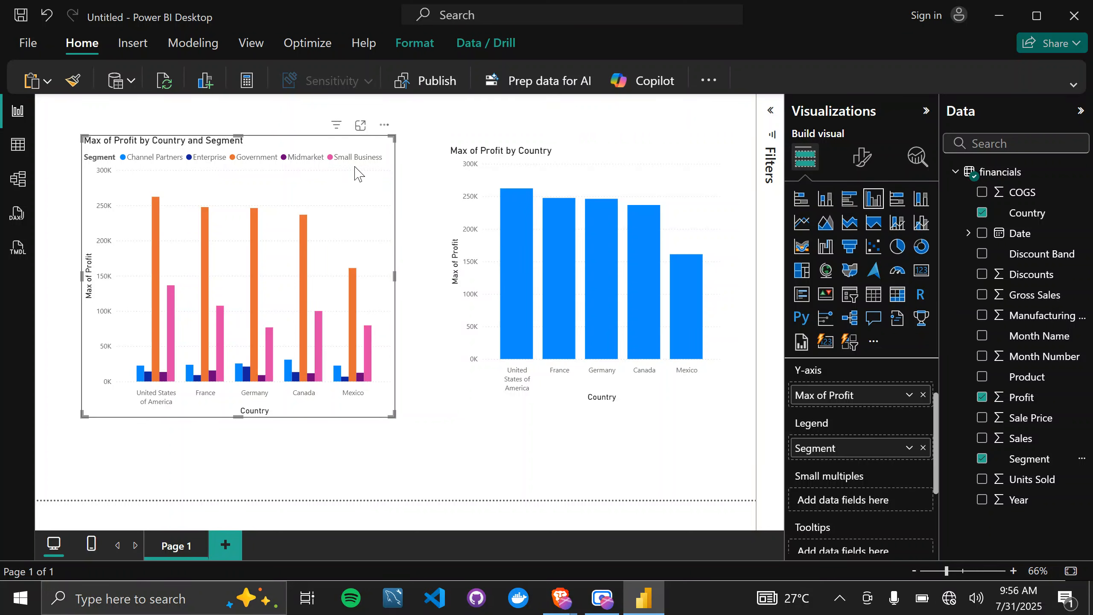
pyautogui.moveTo(139, 382)
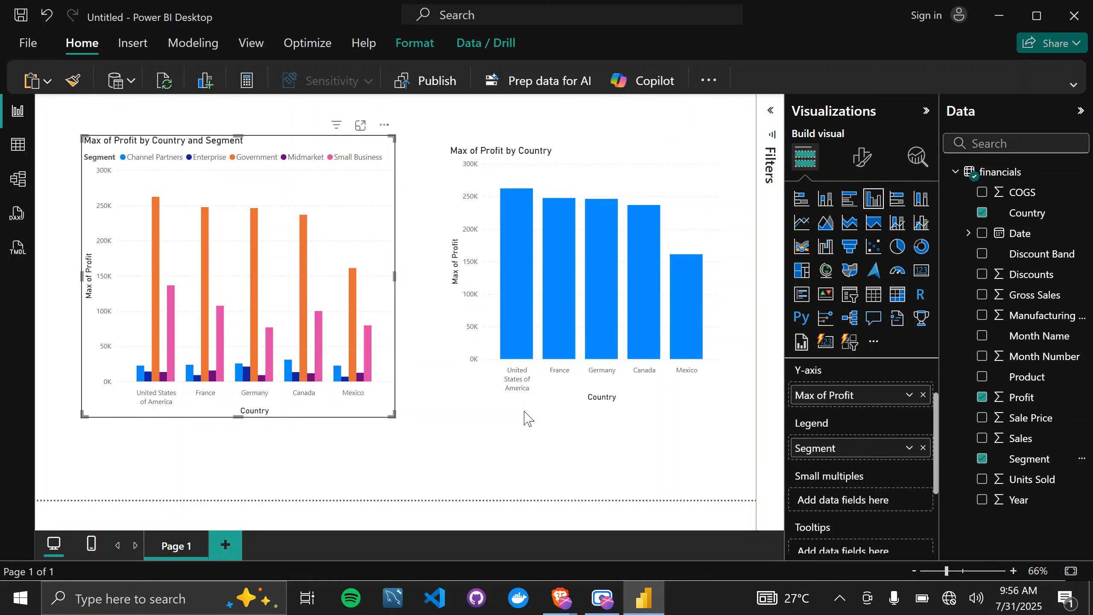
# Assign Segment to the legend of the stacked column chart.
pyautogui.click(682, 194)
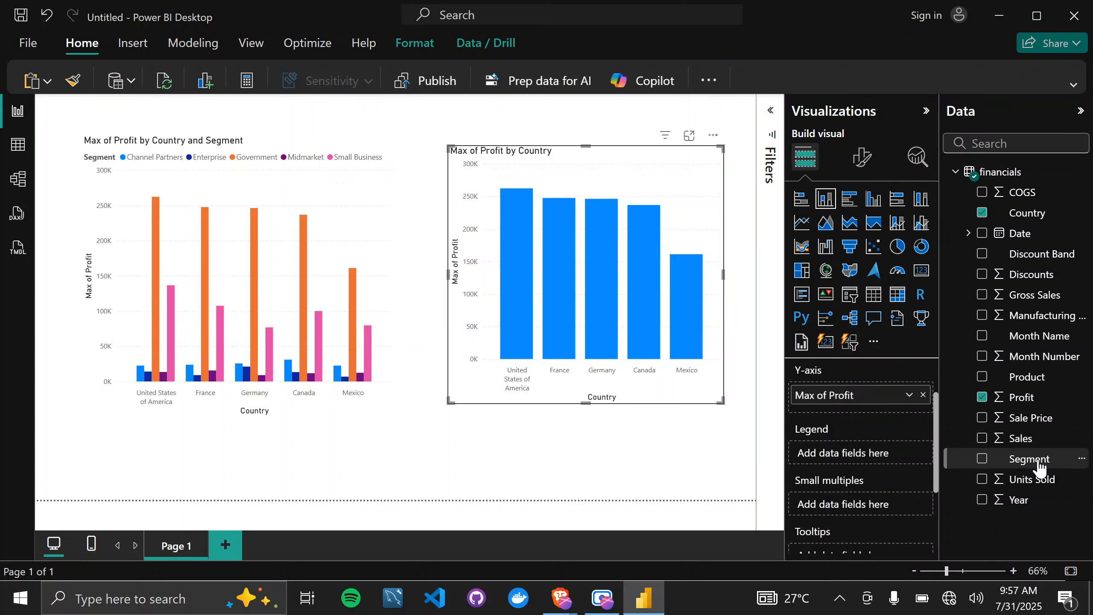
pyautogui.moveTo(1038, 466); pyautogui.dragTo(856, 451)
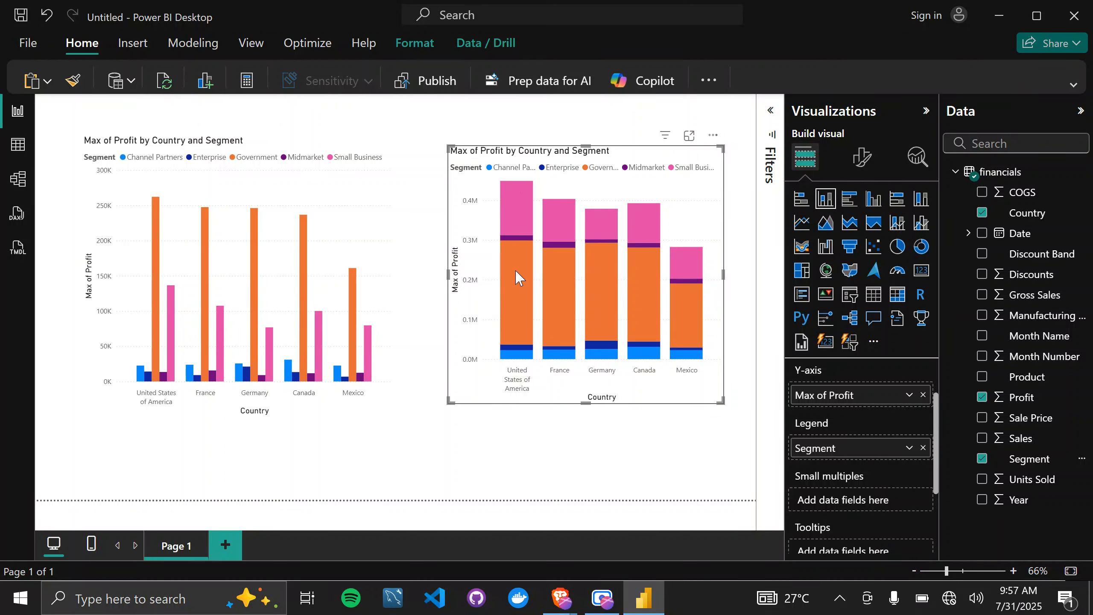
# Shrink the clustered column chart from its lower-right corner and enlarge the stacked column chart from its lower-left corner.
pyautogui.moveTo(523, 316)
pyautogui.click(374, 406)
pyautogui.moveTo(391, 413); pyautogui.dragTo(285, 283)
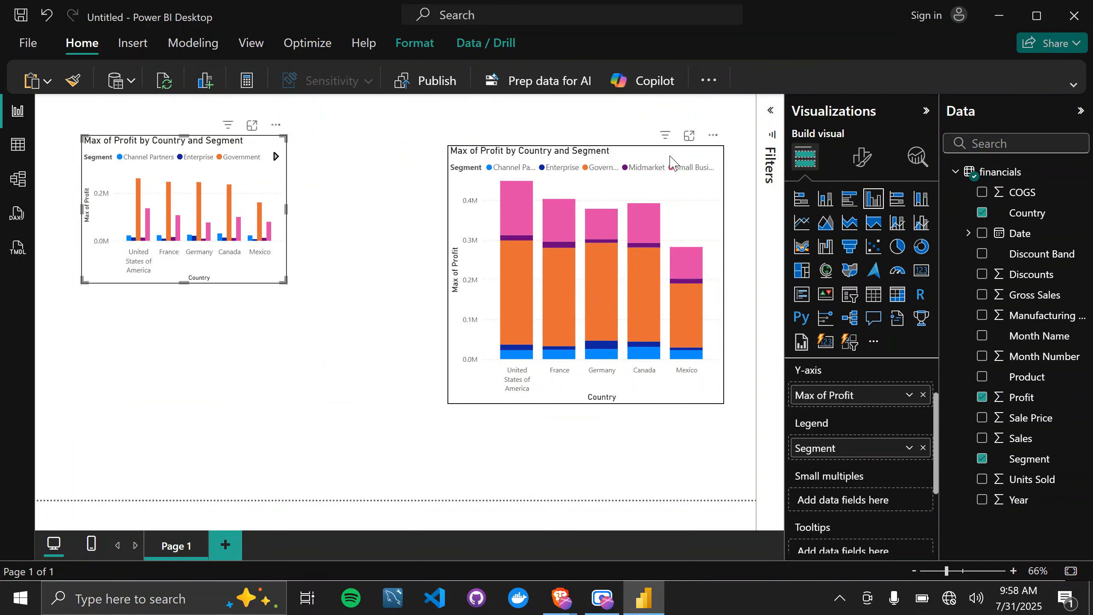
pyautogui.click(537, 311)
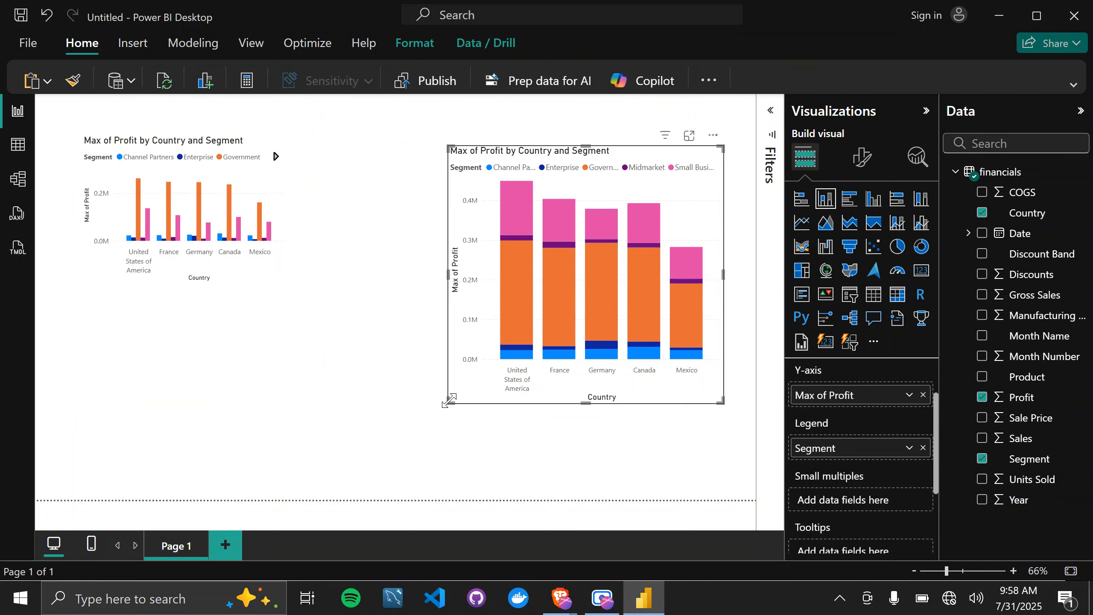
pyautogui.moveTo(448, 401); pyautogui.dragTo(324, 446)
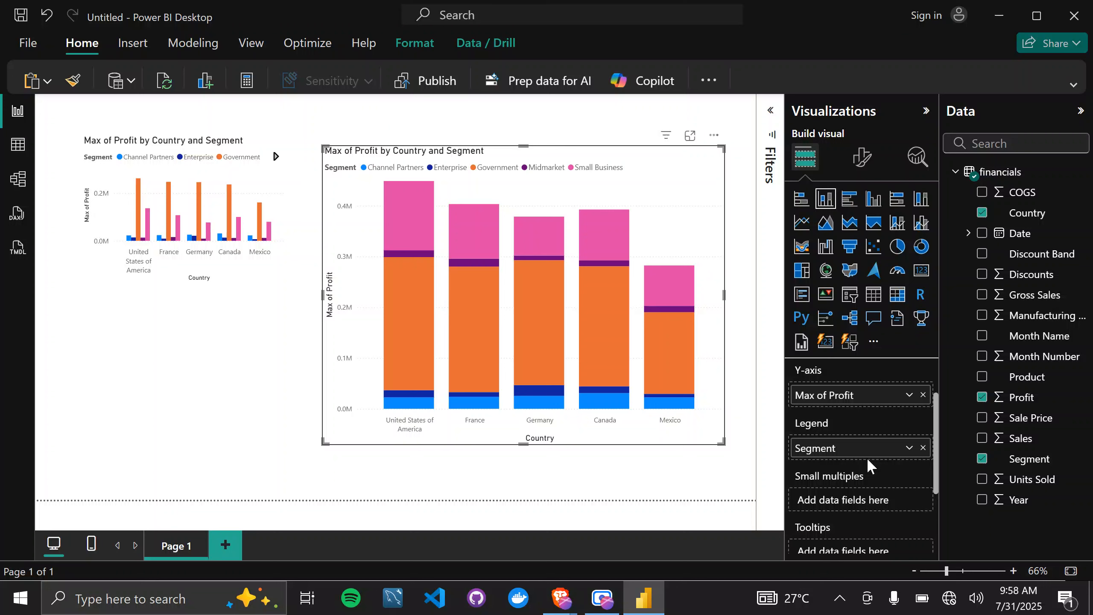
# Set the Profit aggregation of the stacked column chart to Average and rename the Y-axis field to "Average Profit".
pyautogui.click(909, 395)
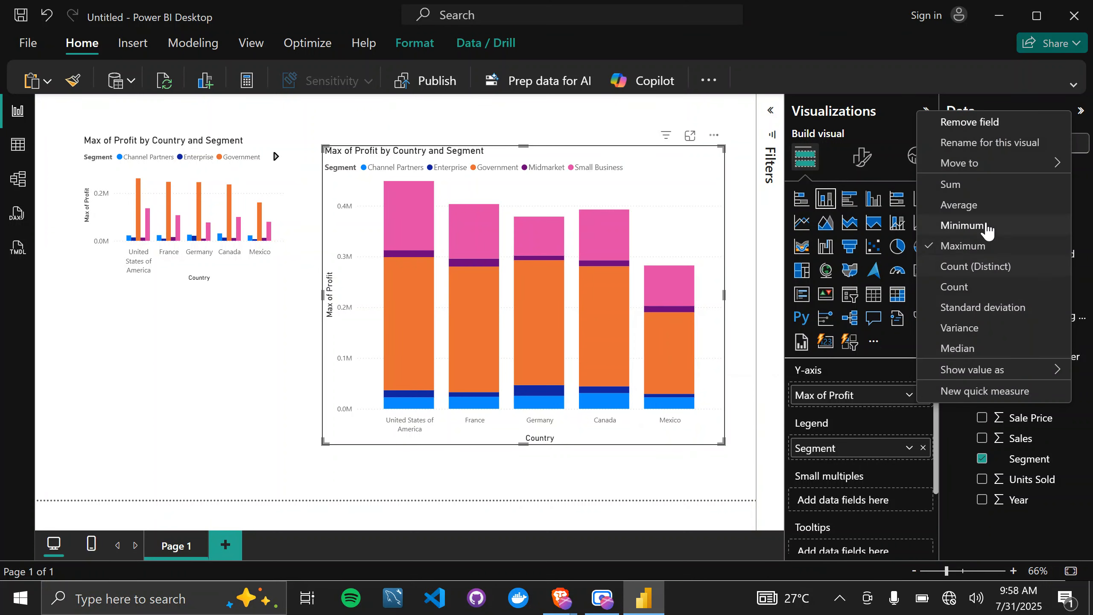
pyautogui.click(987, 206)
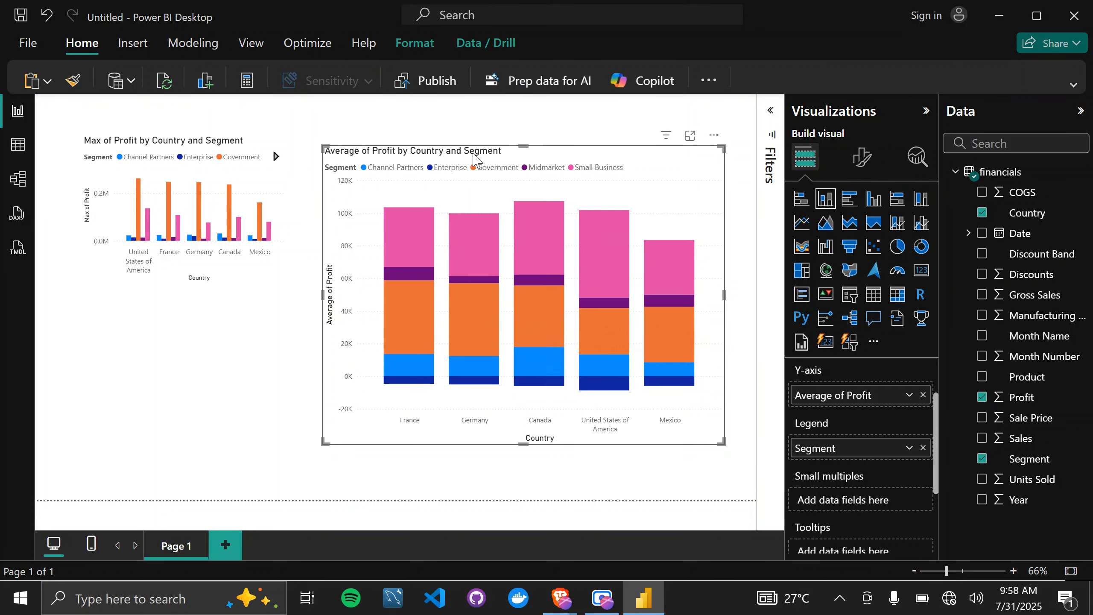
pyautogui.scroll(-3, 818, 458)
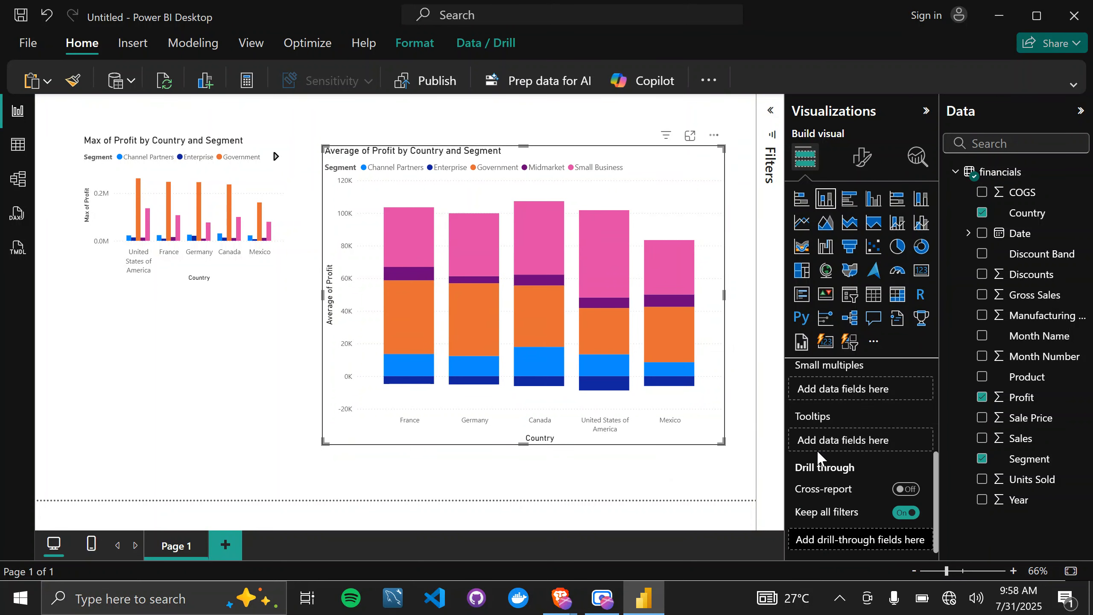
pyautogui.scroll(4, 818, 458)
pyautogui.scroll(-1, 818, 459)
pyautogui.scroll(-1, 817, 458)
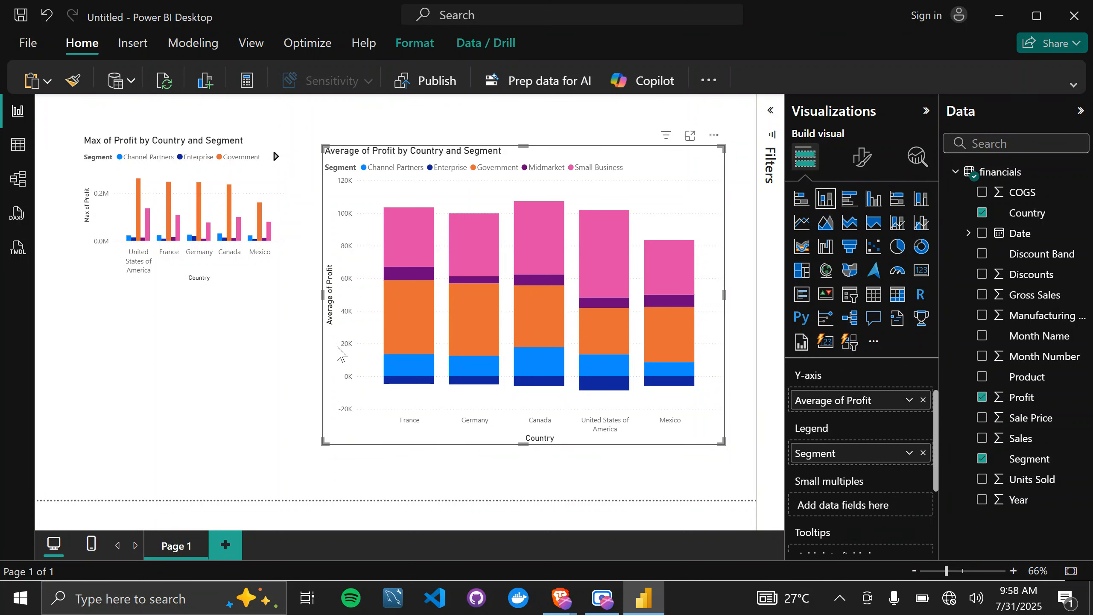
pyautogui.doubleClick(874, 400)
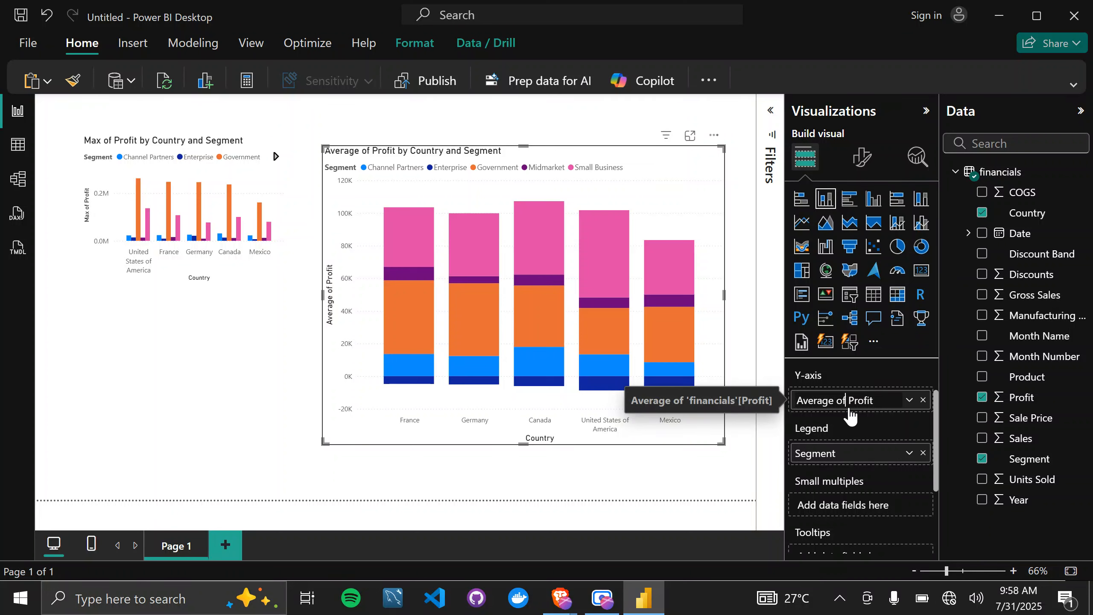
pyautogui.press('BackSpace')
pyautogui.press('BackSpace')
pyautogui.press('BackSpace')
pyautogui.press('Return')
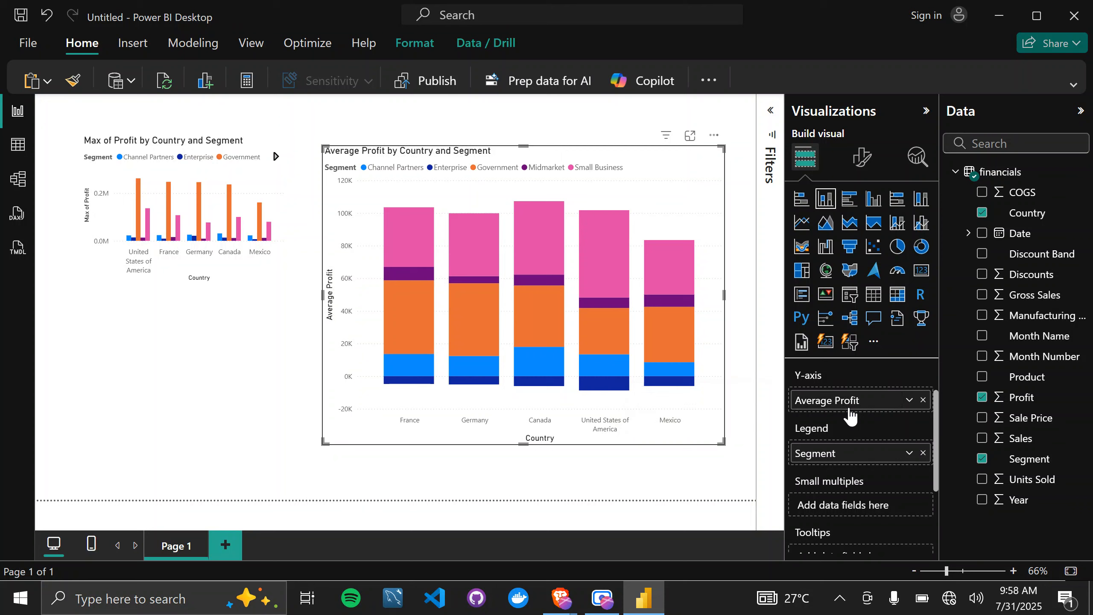
# Open the title formatting settings of the stacked column chart.
pyautogui.scroll(2, 847, 467)
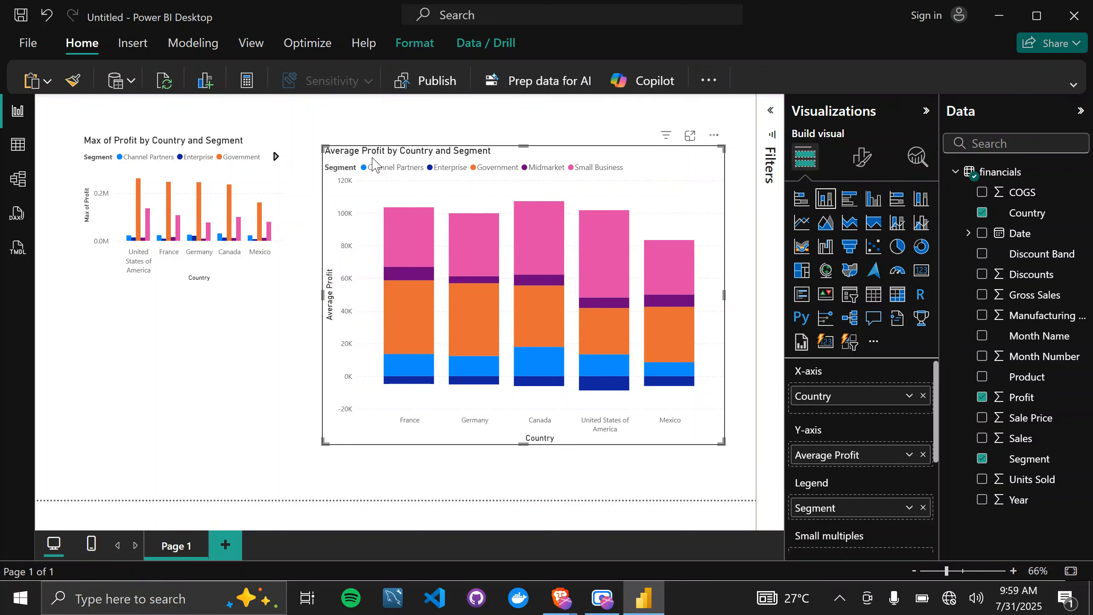
pyautogui.click(862, 162)
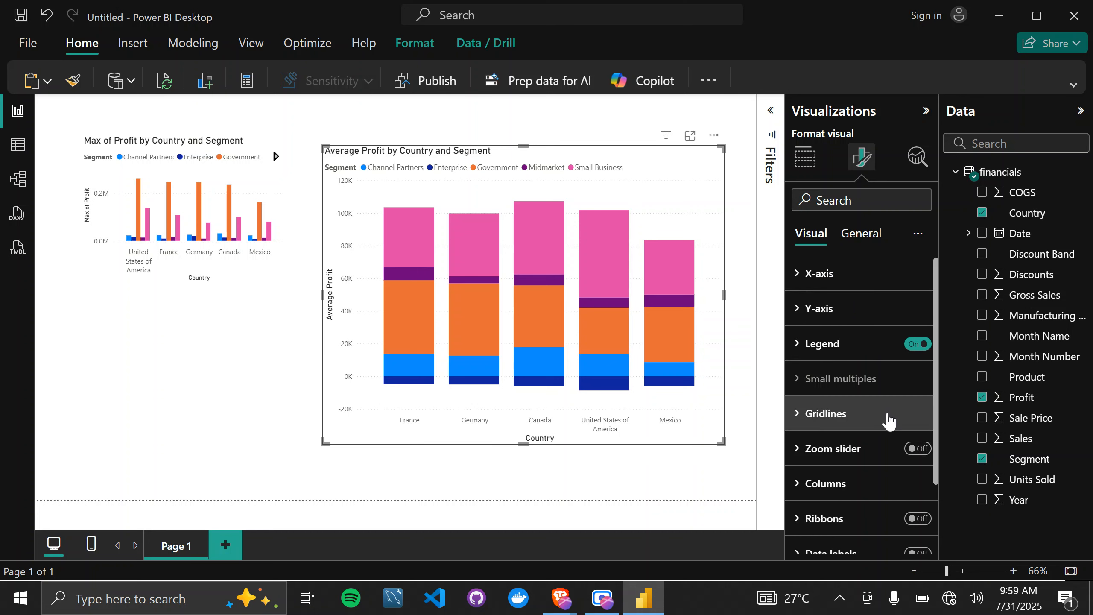
pyautogui.scroll(-1, 890, 420)
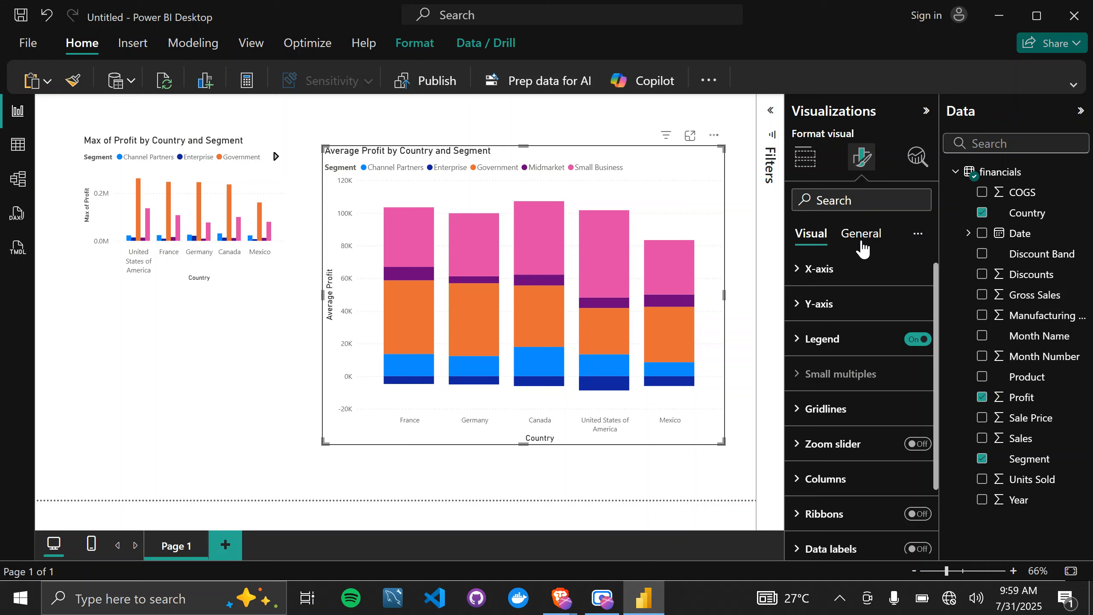
pyautogui.scroll(-3, 860, 426)
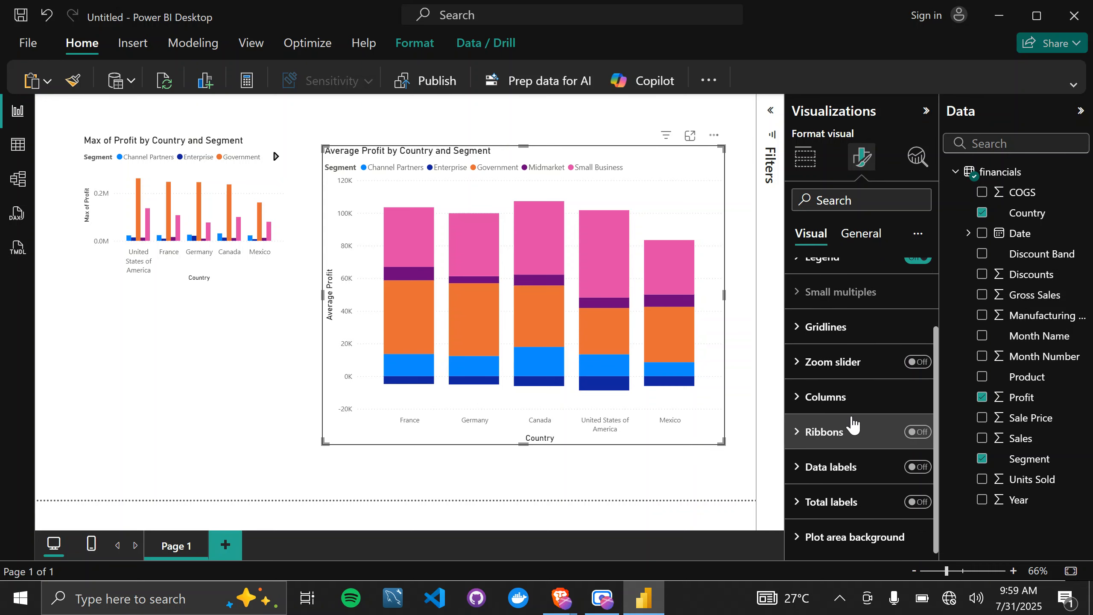
pyautogui.scroll(4, 857, 296)
pyautogui.click(858, 238)
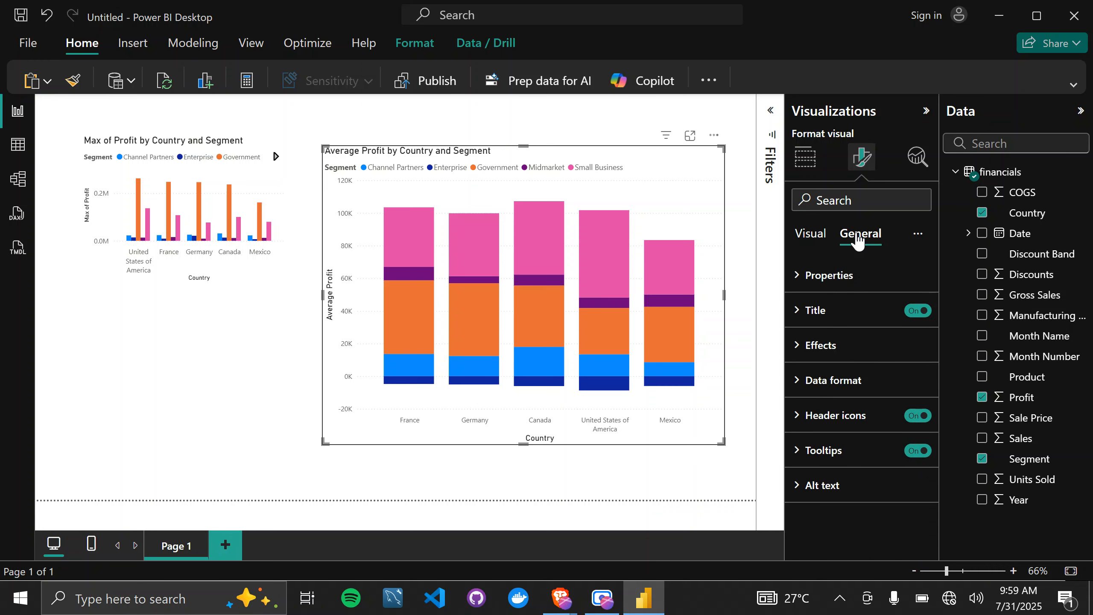
pyautogui.click(795, 309)
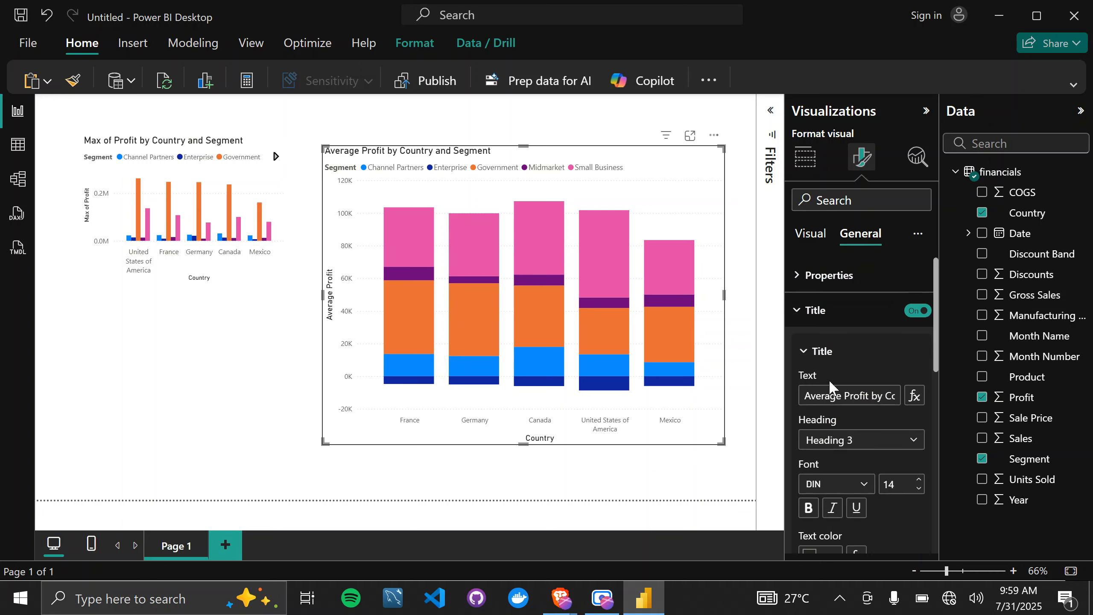
# Replace "by" with "in each" in the title text of the stacked column chart.
pyautogui.click(868, 396)
pyautogui.hscroll(3, 857, 398)
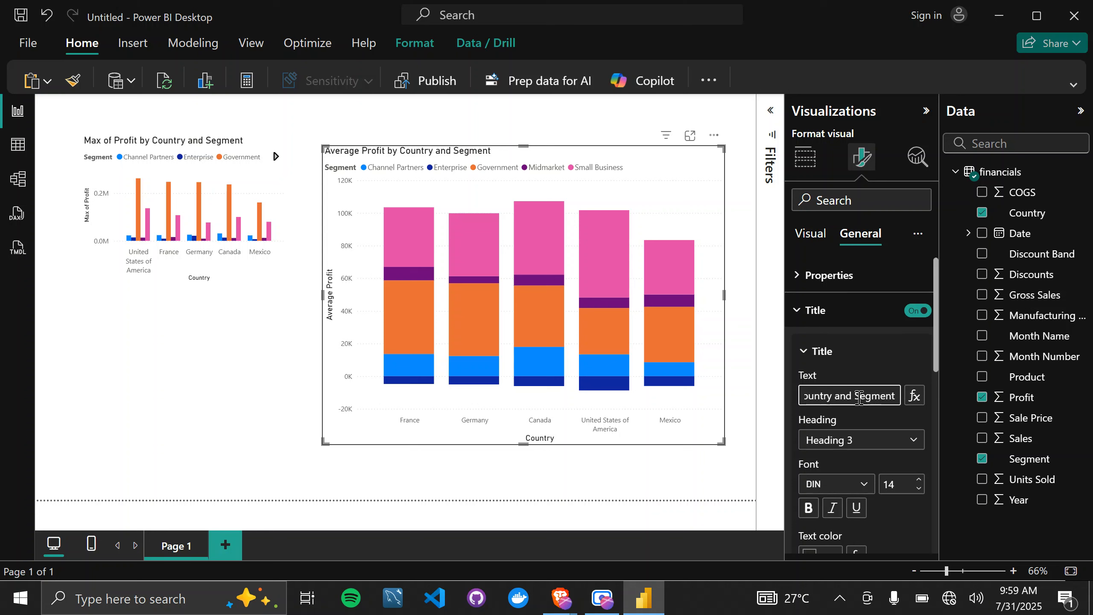
pyautogui.hscroll(-1, 843, 396)
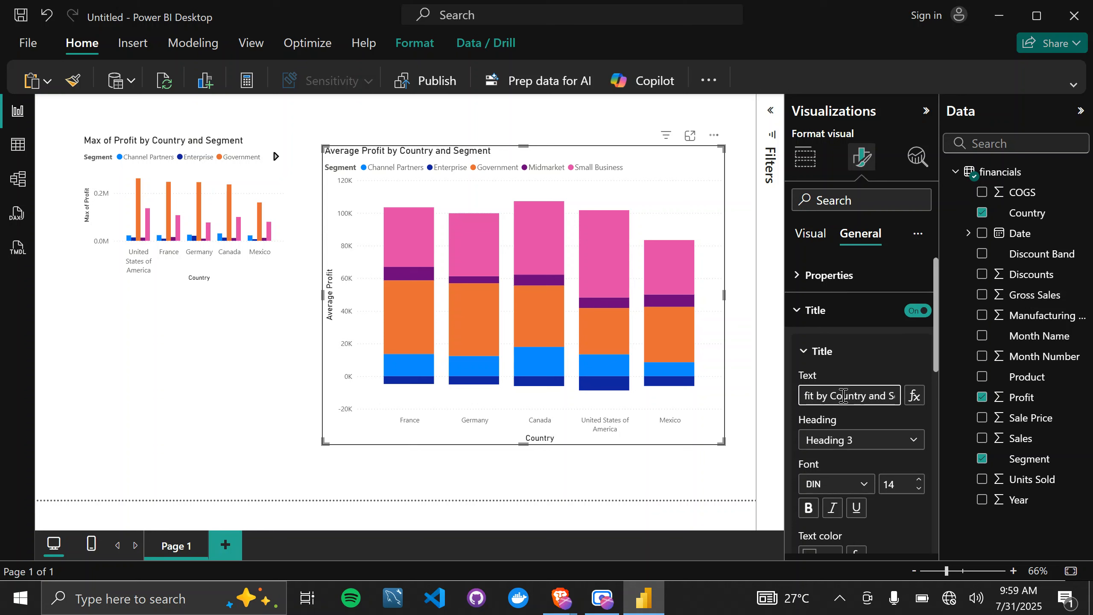
pyautogui.hscroll(-1, 843, 395)
pyautogui.hscroll(2, 843, 396)
pyautogui.hscroll(-3, 844, 395)
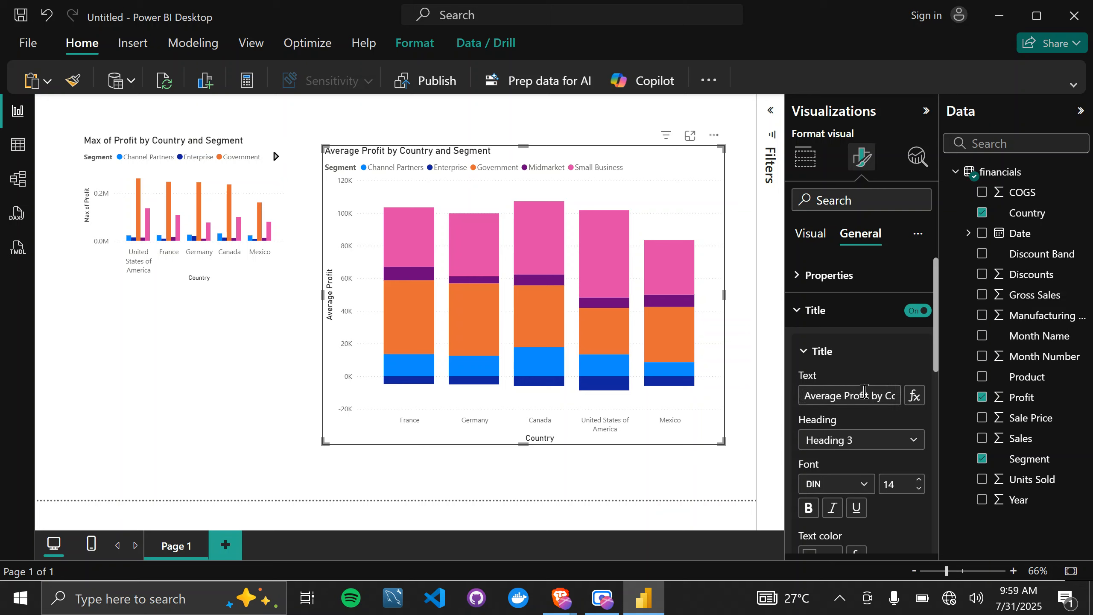
pyautogui.click(863, 392)
pyautogui.press('Right')
pyautogui.press('Right')
pyautogui.press('Right')
pyautogui.press('Right')
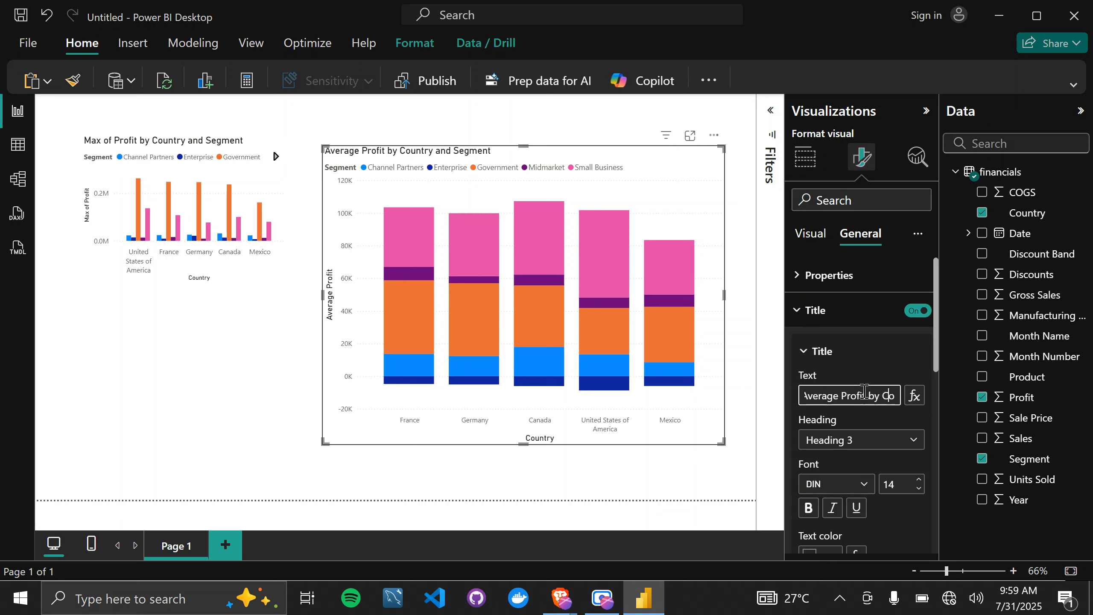
pyautogui.press('BackSpace')
pyautogui.press('BackSpace')
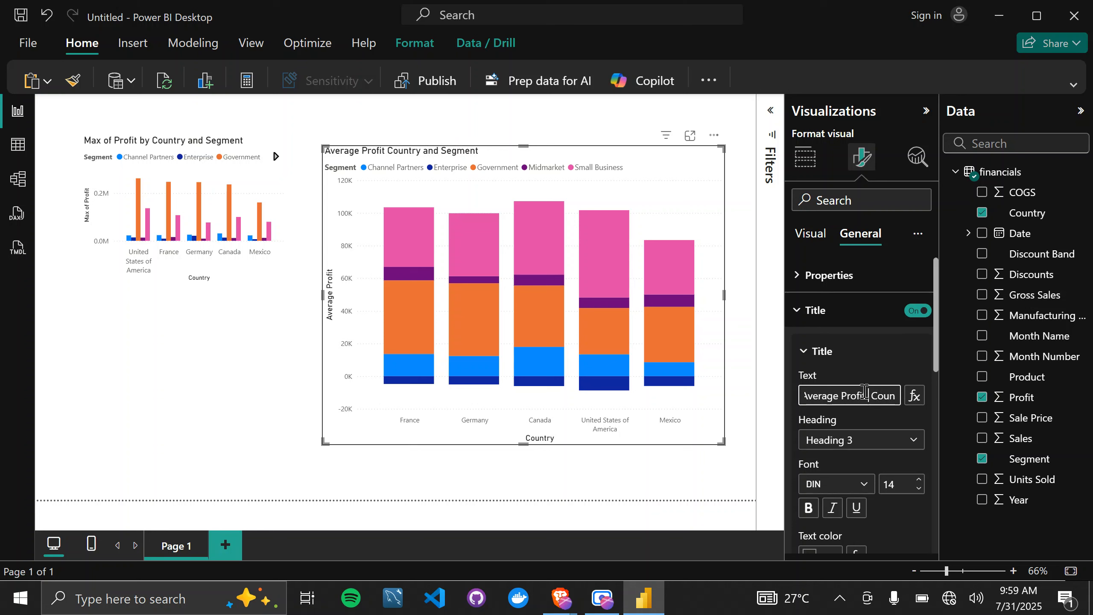
pyautogui.write('in')
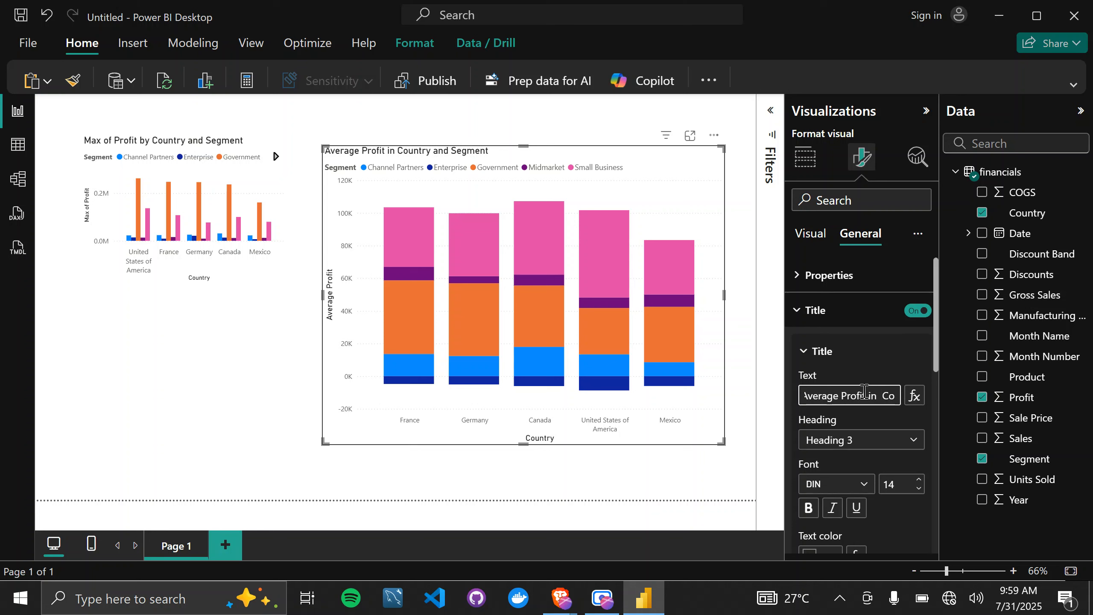
pyautogui.write(' each')
# Replace "and" with "based on" so the stacked column chart's title reads "Average Profit in each Country based on Segment".
pyautogui.press('End')
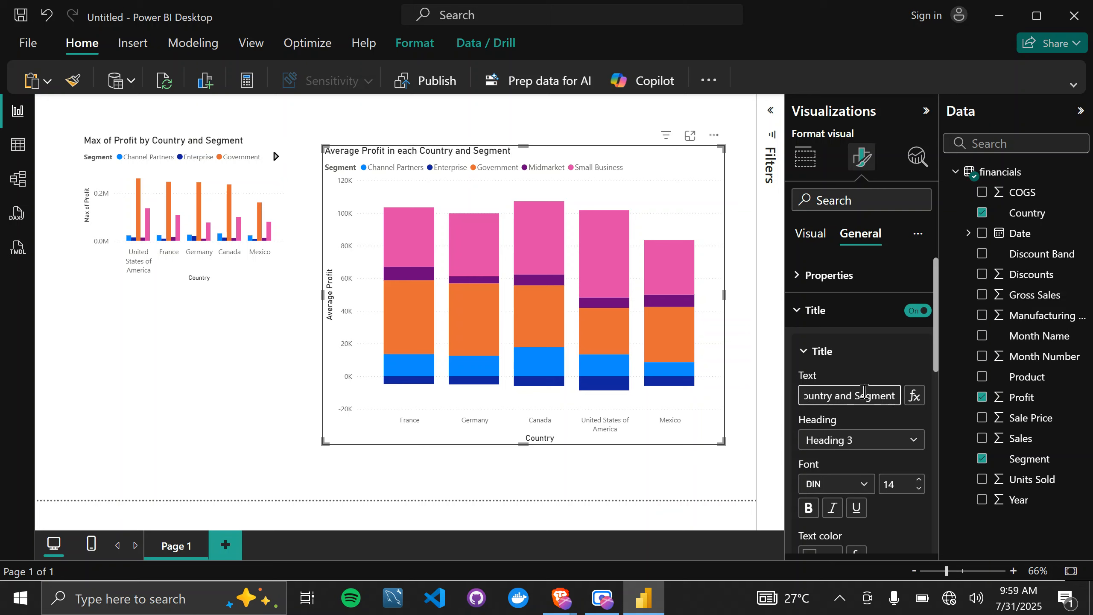
pyautogui.press('Left')
pyautogui.press('Left')
pyautogui.press('Left')
pyautogui.press('Left')
pyautogui.press('Left')
pyautogui.press('Left')
pyautogui.press('Left')
pyautogui.press('Left')
pyautogui.press('Left')
pyautogui.press('Left')
pyautogui.press('Left')
pyautogui.press('Left')
pyautogui.press('Left')
pyautogui.press('Left')
pyautogui.press('Left')
pyautogui.press('Left')
pyautogui.press('Left')
pyautogui.press('Left')
pyautogui.press('Left')
pyautogui.press('Left')
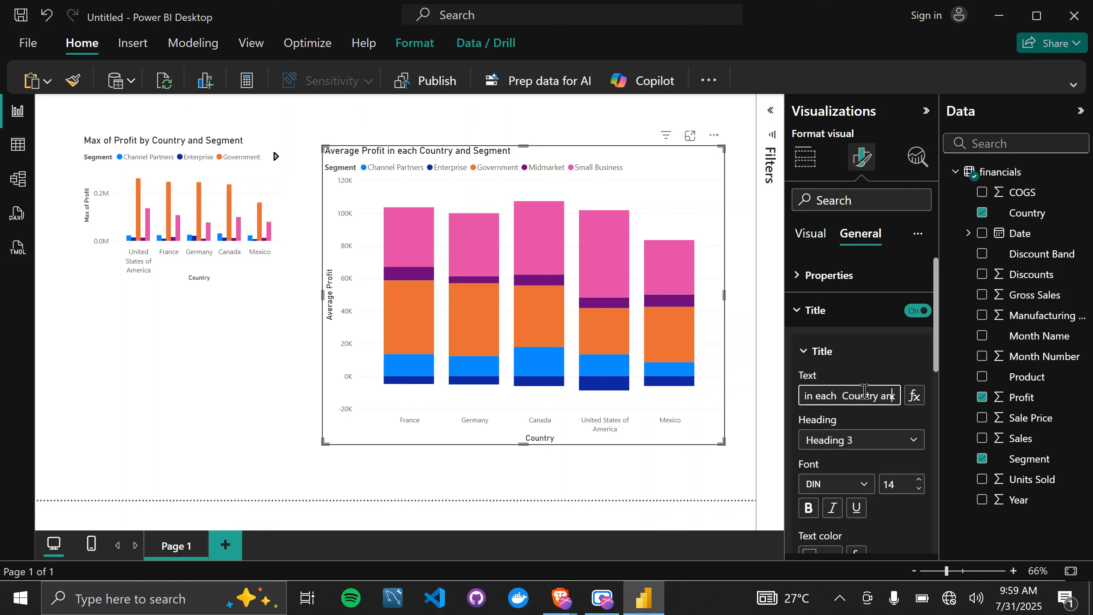
pyautogui.press('Right')
pyautogui.press('Right')
pyautogui.press('Right')
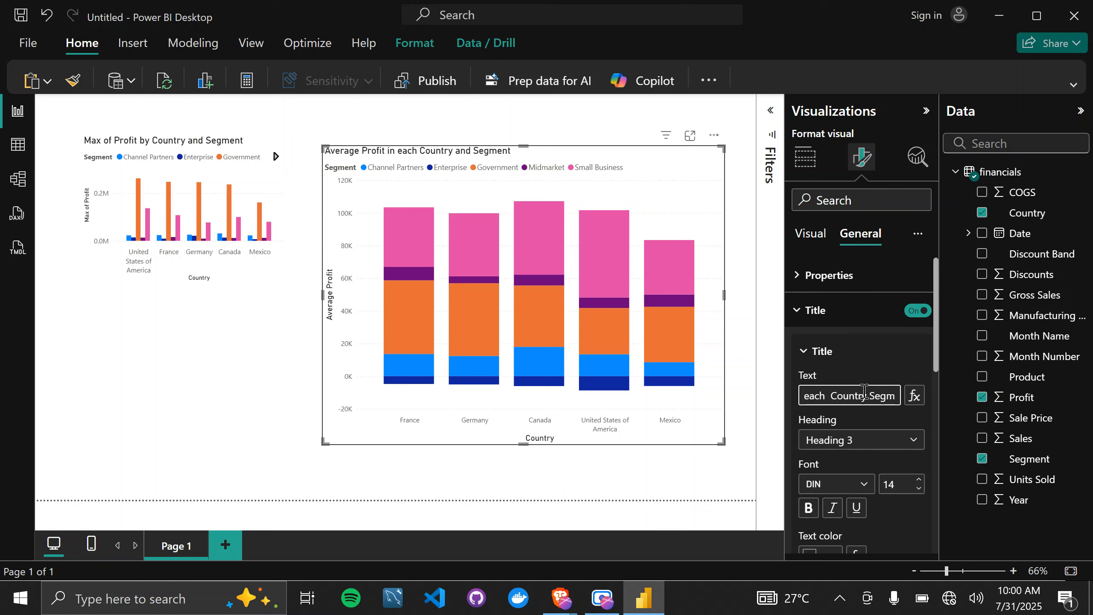
pyautogui.write('based on')
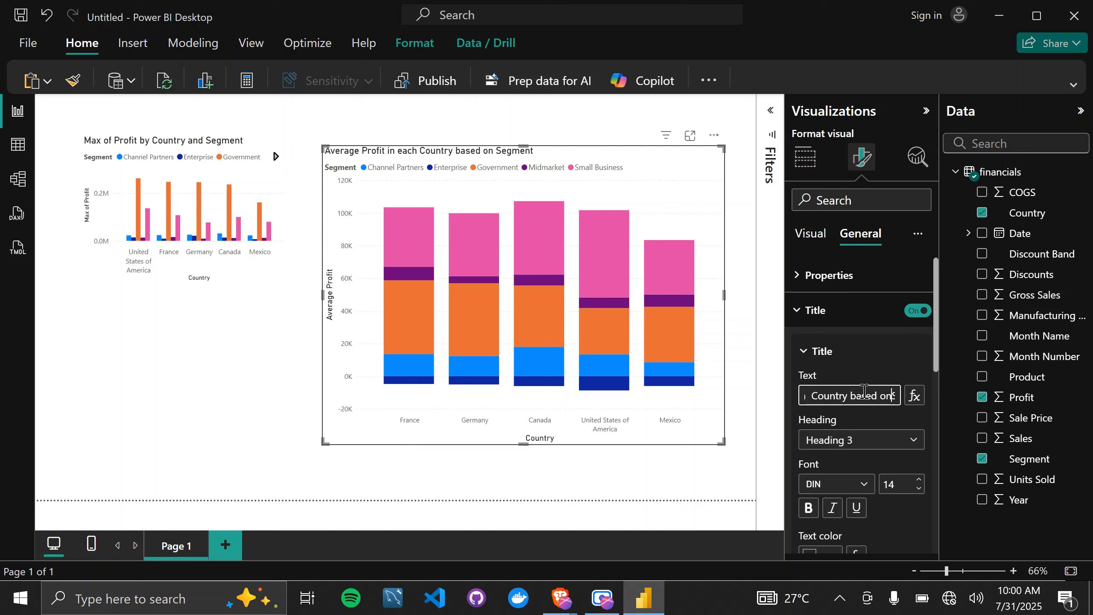
pyautogui.press('BackSpace')
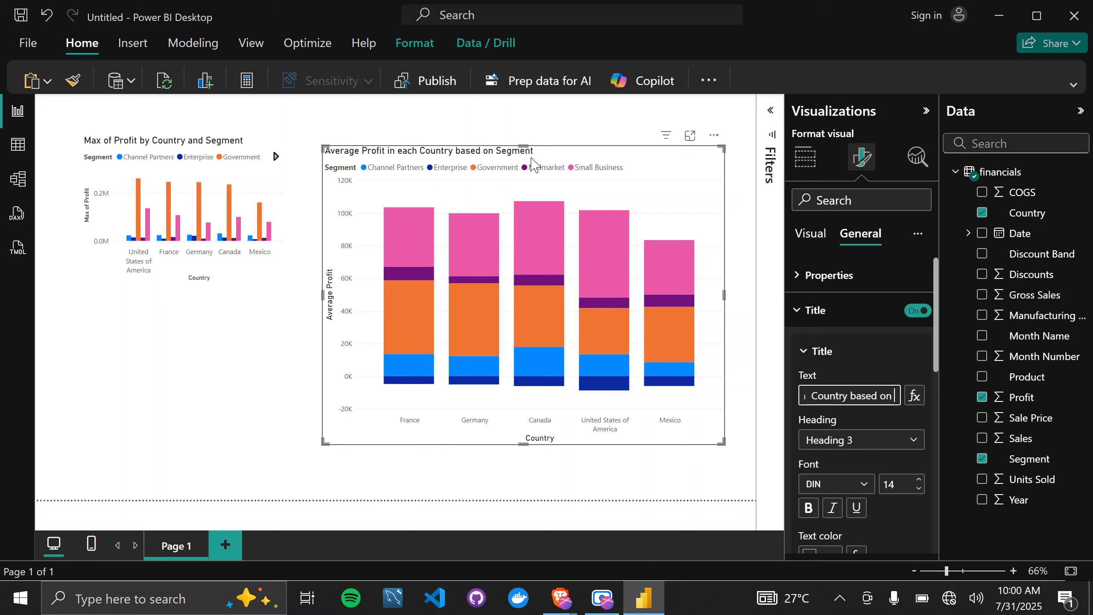
# Make the stacked column chart's title bold and italic, keeping the title switched on.
pyautogui.click(918, 311)
pyautogui.click(918, 310)
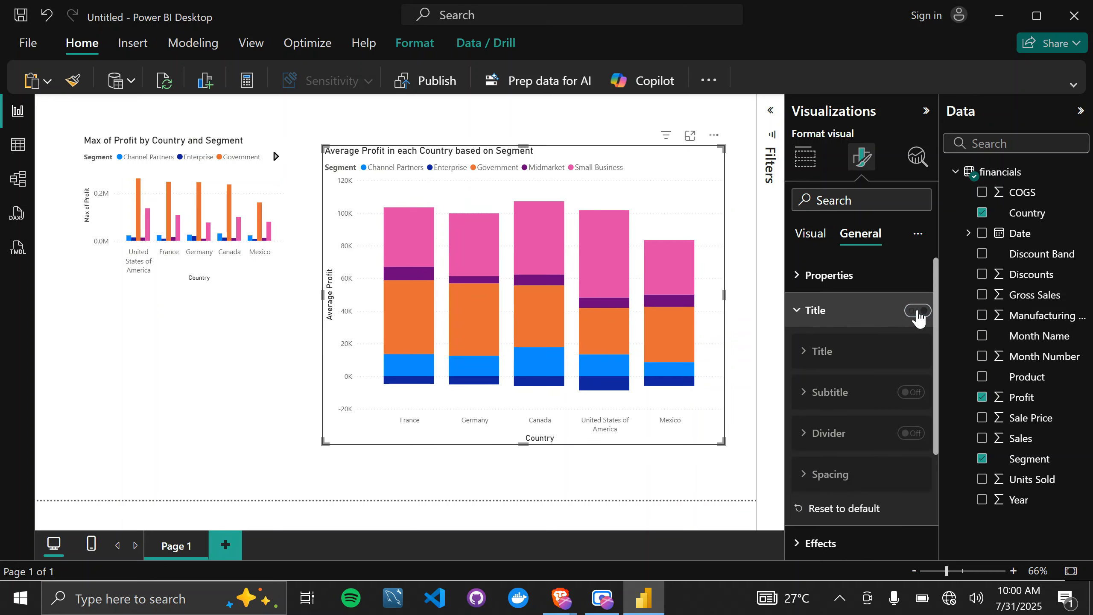
pyautogui.scroll(-1, 828, 495)
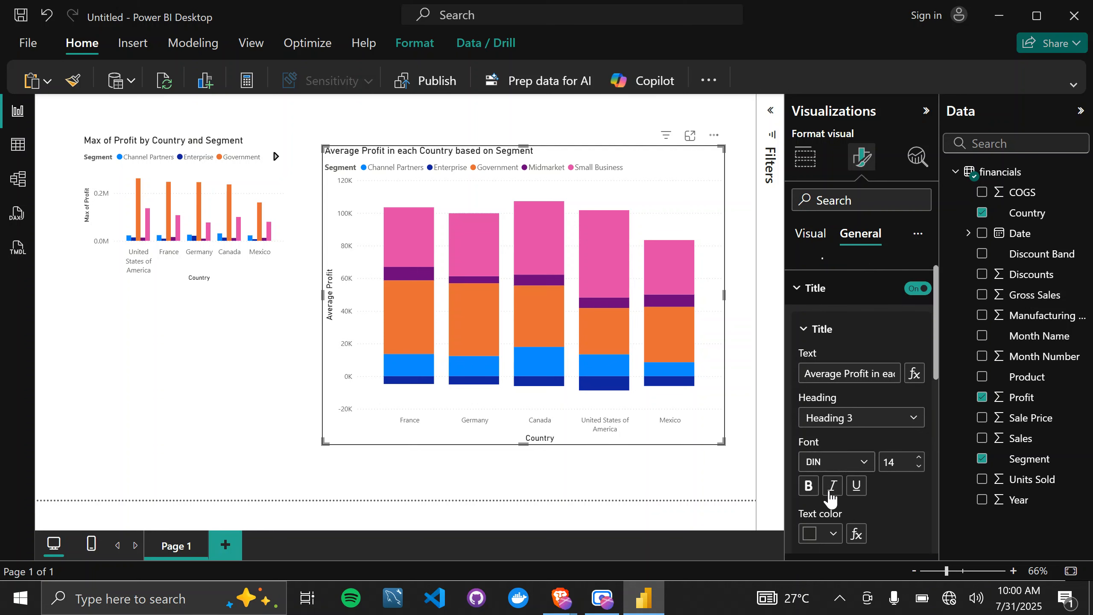
pyautogui.click(837, 484)
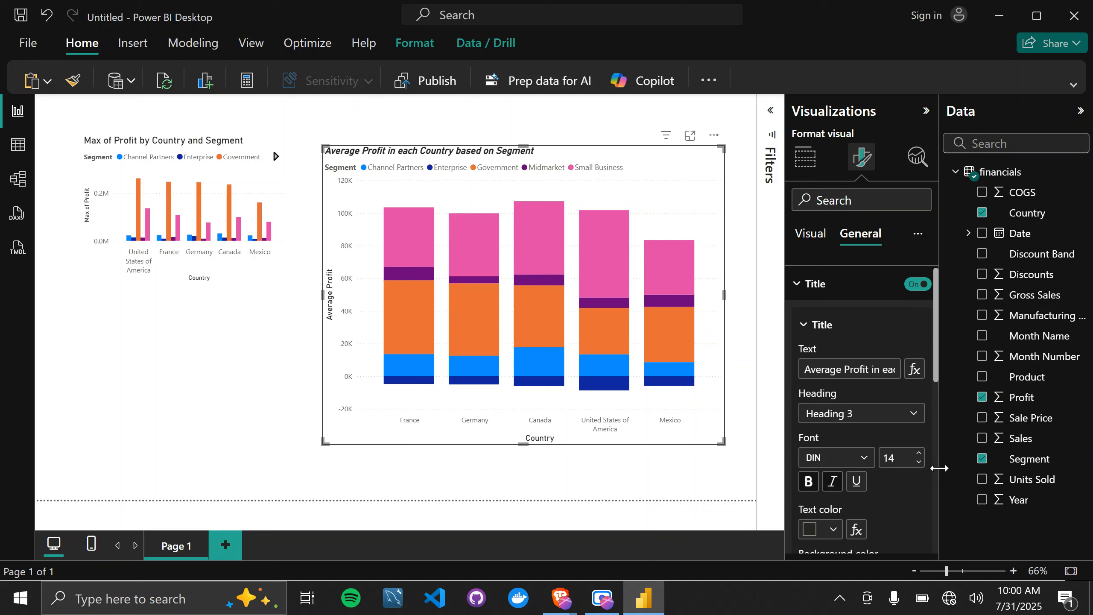
pyautogui.scroll(-5, 914, 520)
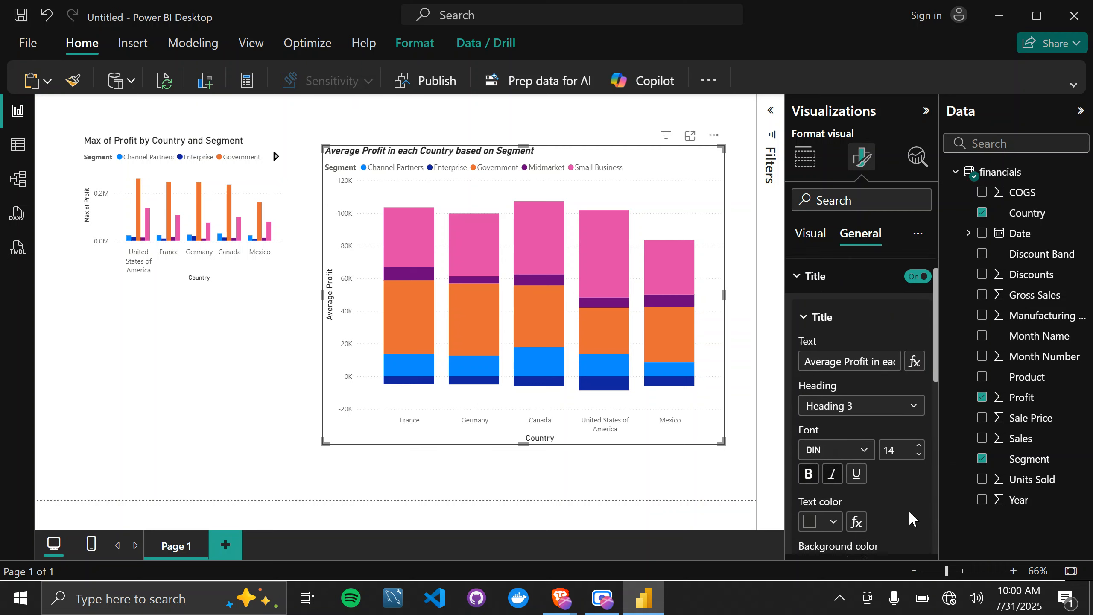
pyautogui.scroll(5, 913, 520)
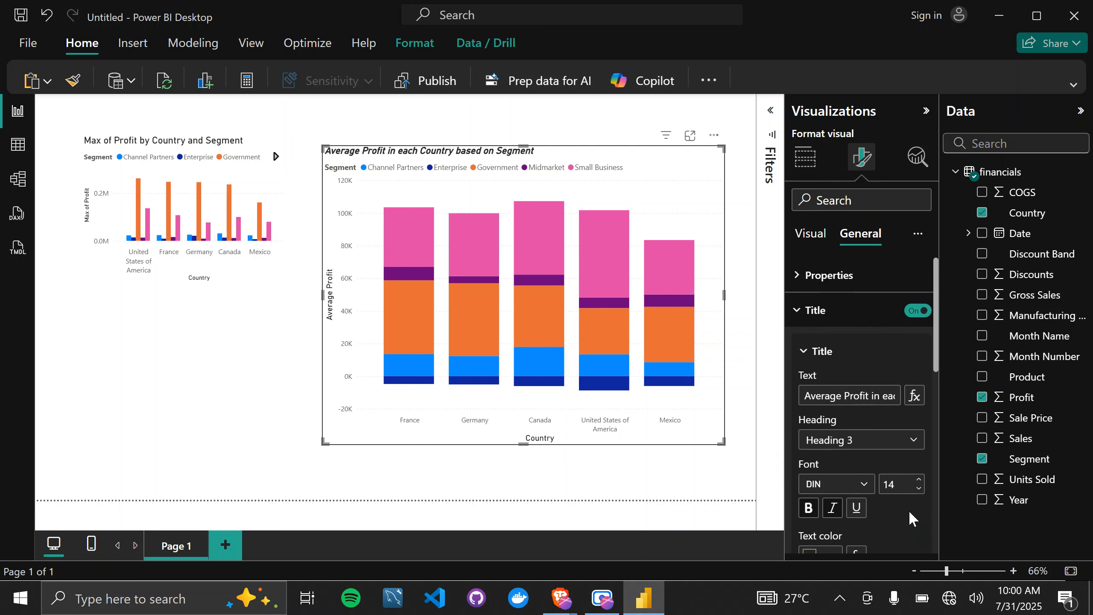
# Set the legend position of the stacked column chart to Center right.
pyautogui.click(819, 320)
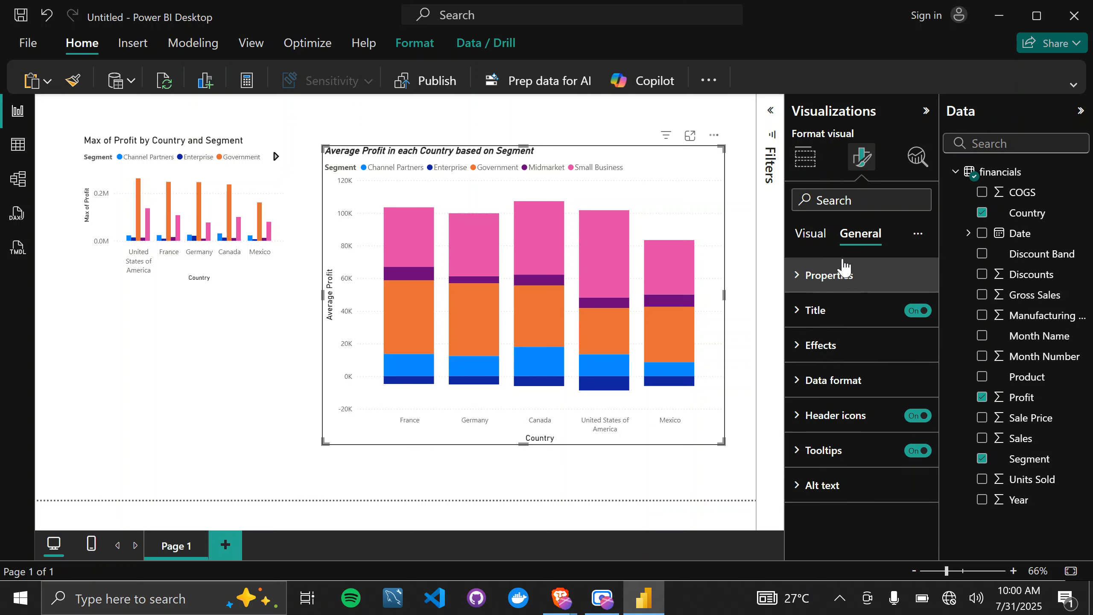
pyautogui.click(808, 235)
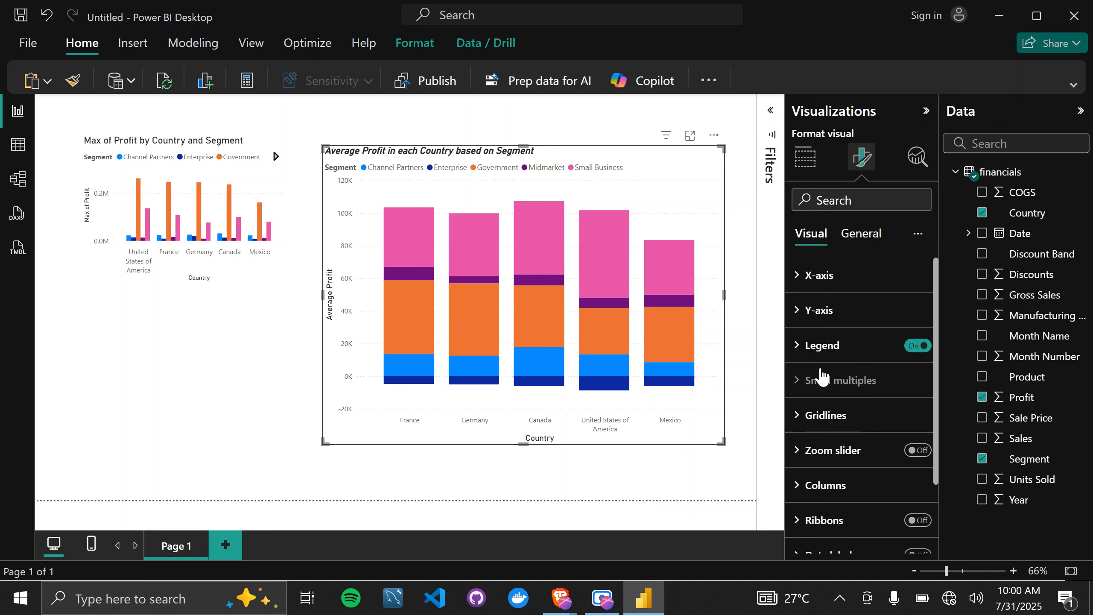
pyautogui.moveTo(823, 373)
pyautogui.click(799, 346)
pyautogui.scroll(-1, 864, 348)
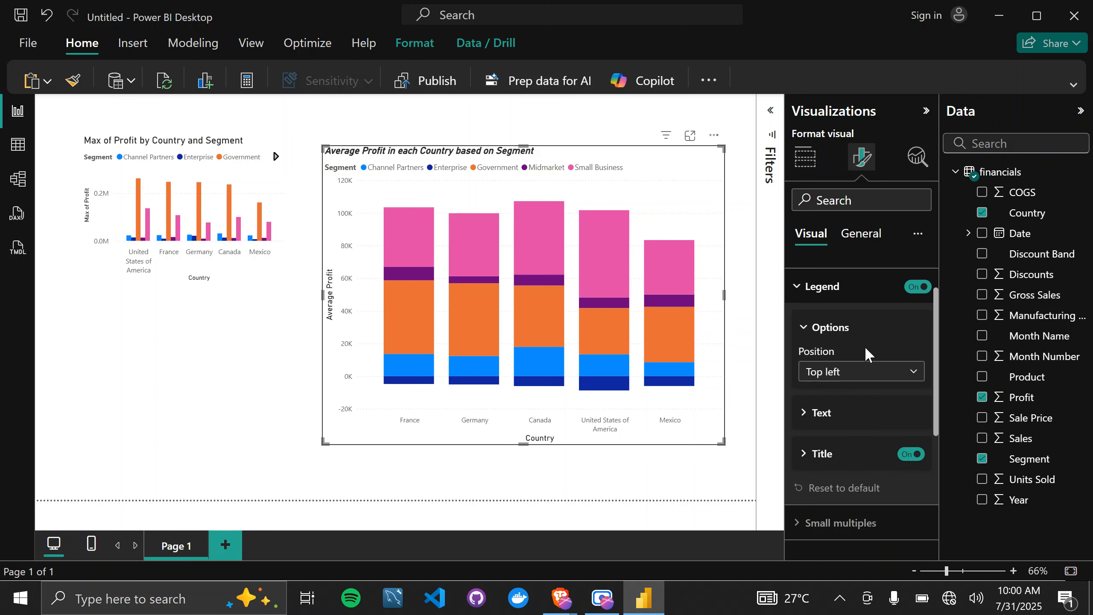
pyautogui.click(877, 372)
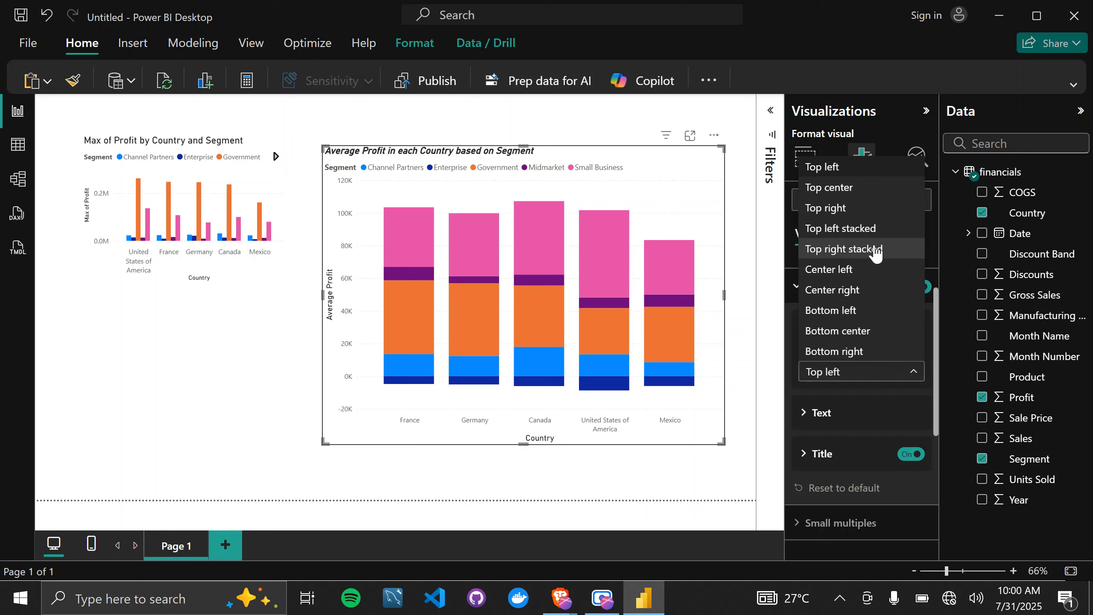
pyautogui.click(874, 297)
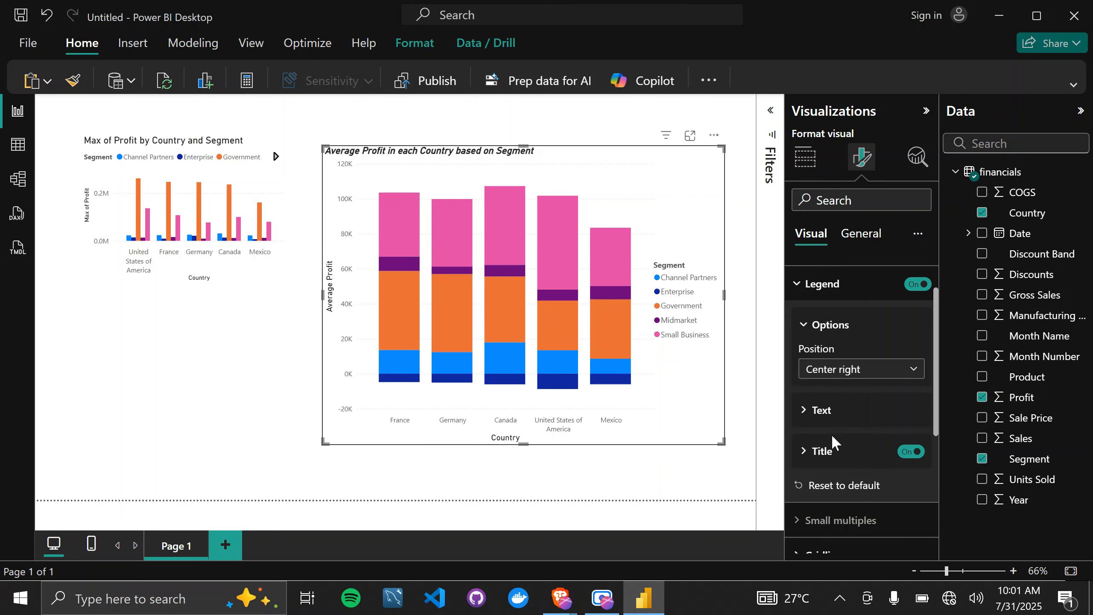
# Change the column color of the Channel Partners series to black in the stacked column chart.
pyautogui.scroll(-2, 832, 433)
pyautogui.scroll(4, 831, 435)
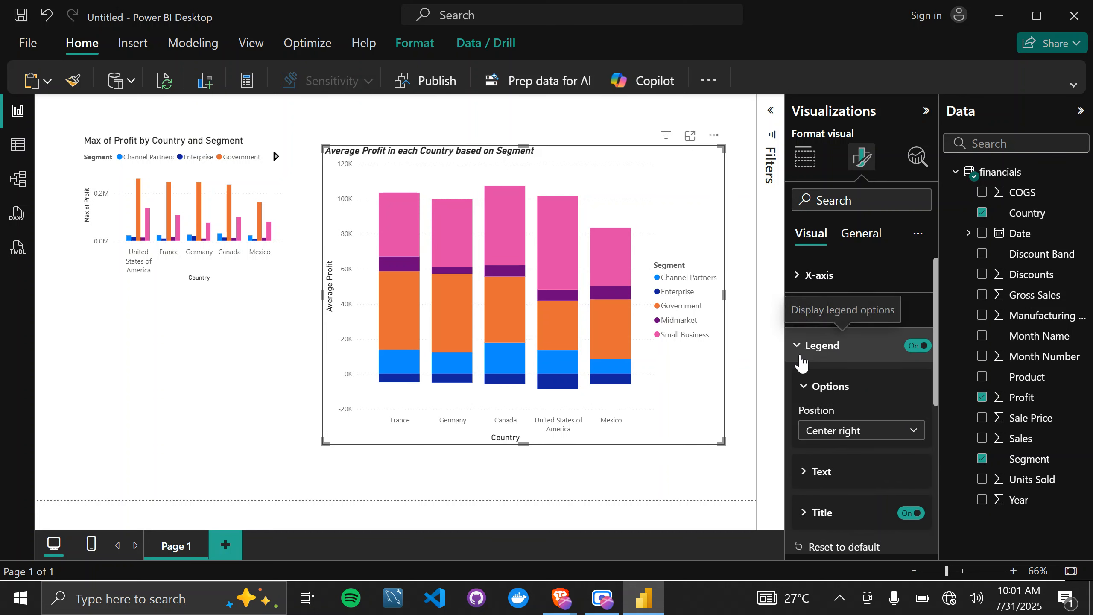
pyautogui.scroll(-4, 852, 448)
pyautogui.scroll(-2, 851, 450)
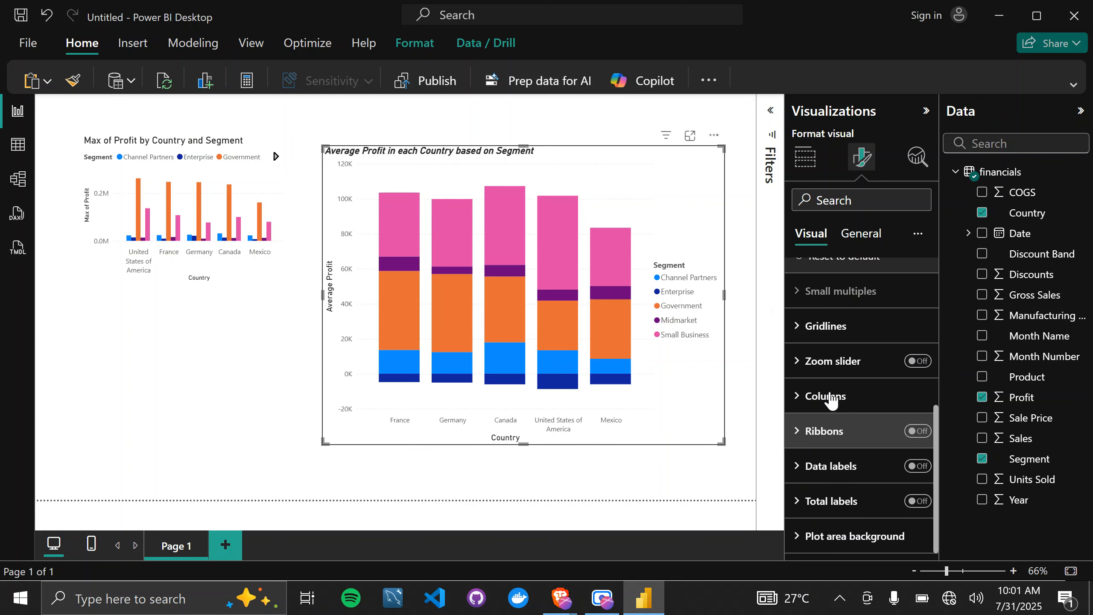
pyautogui.click(812, 396)
pyautogui.scroll(-1, 811, 393)
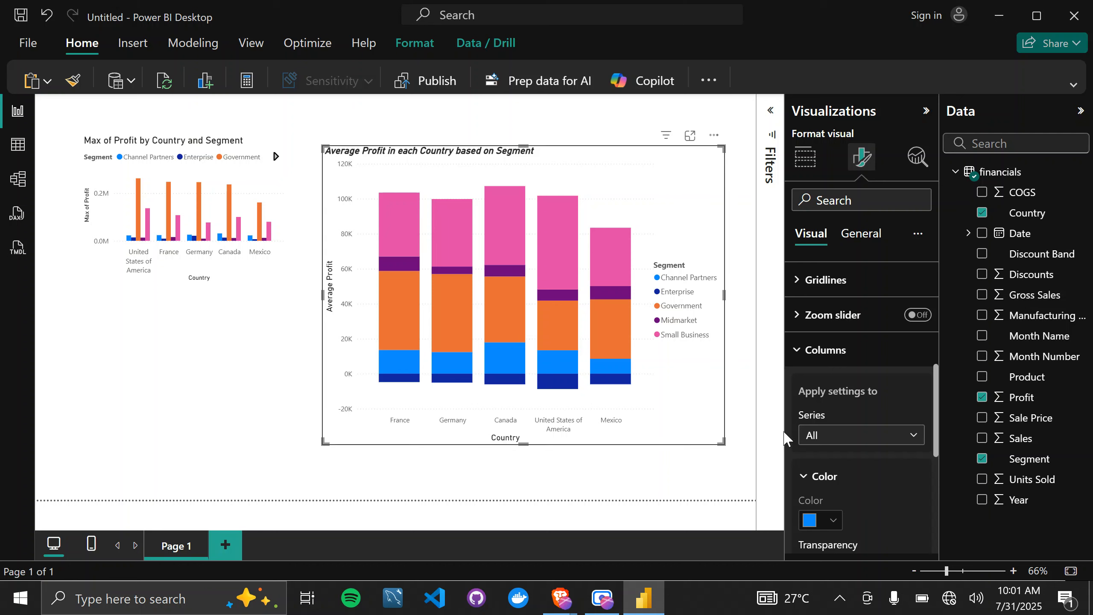
pyautogui.scroll(-3, 832, 473)
pyautogui.scroll(1, 832, 473)
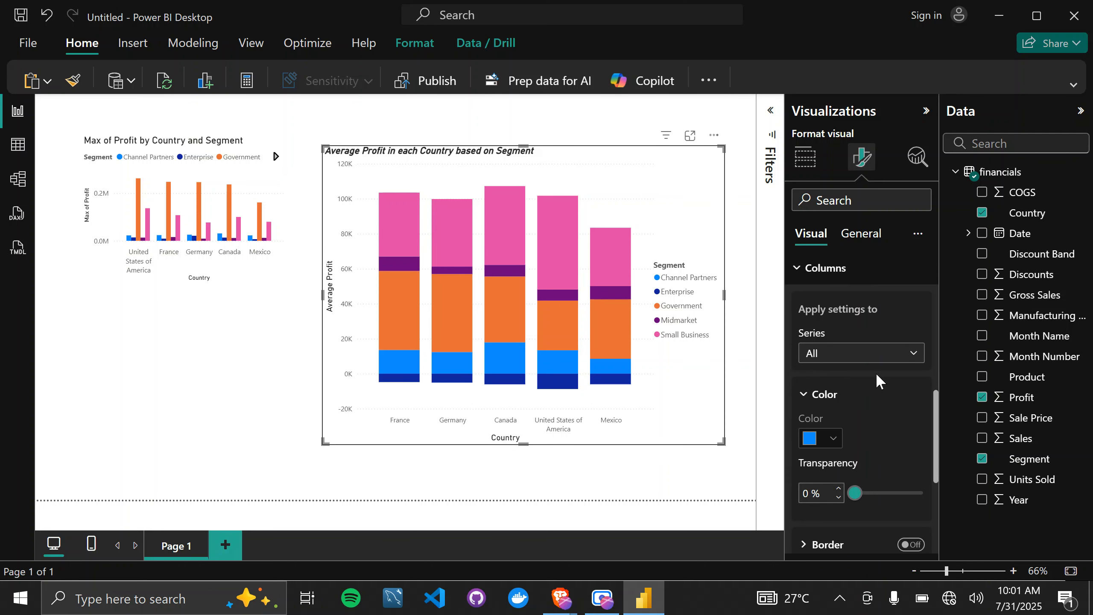
pyautogui.click(904, 362)
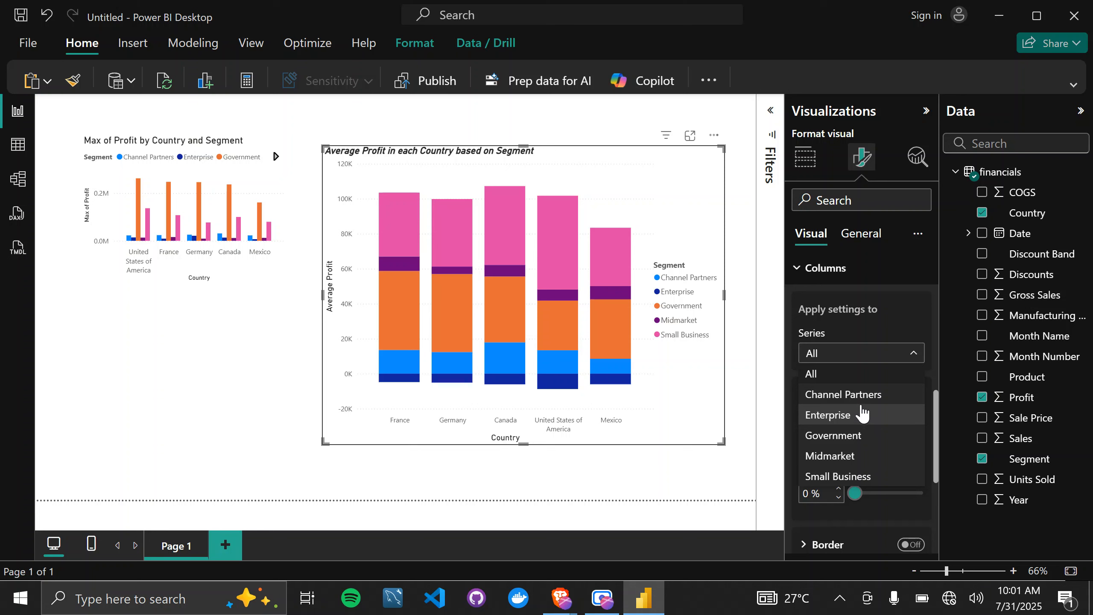
pyautogui.click(876, 400)
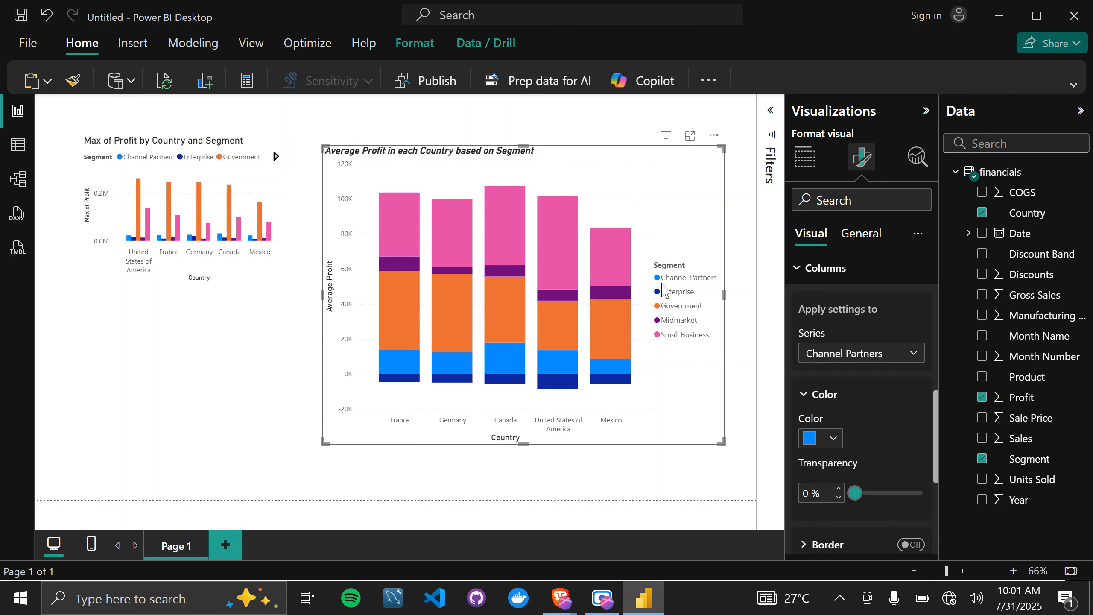
pyautogui.click(834, 438)
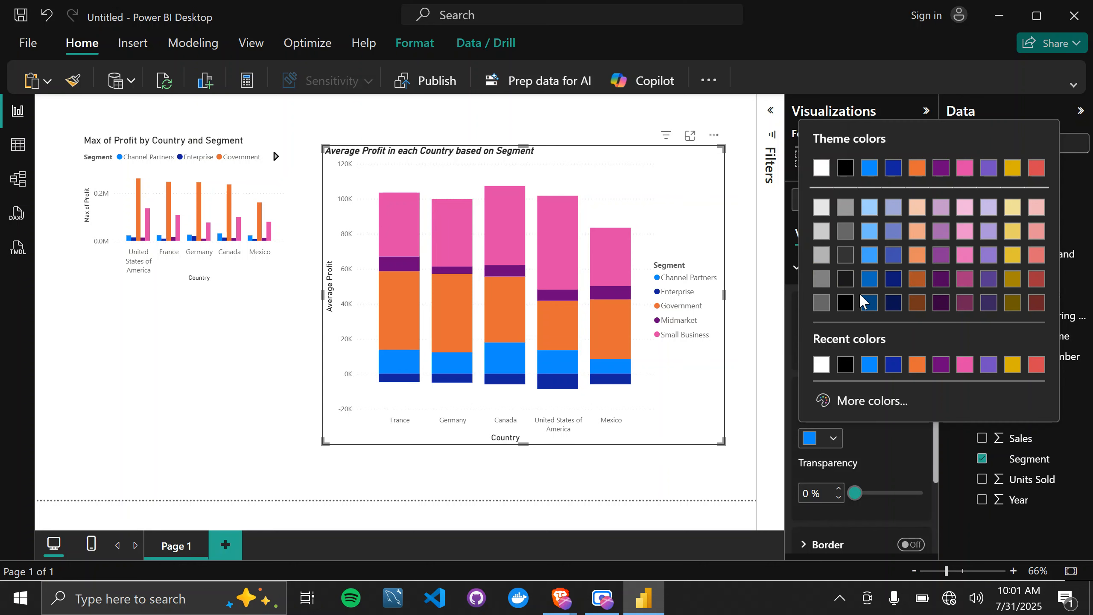
pyautogui.click(845, 302)
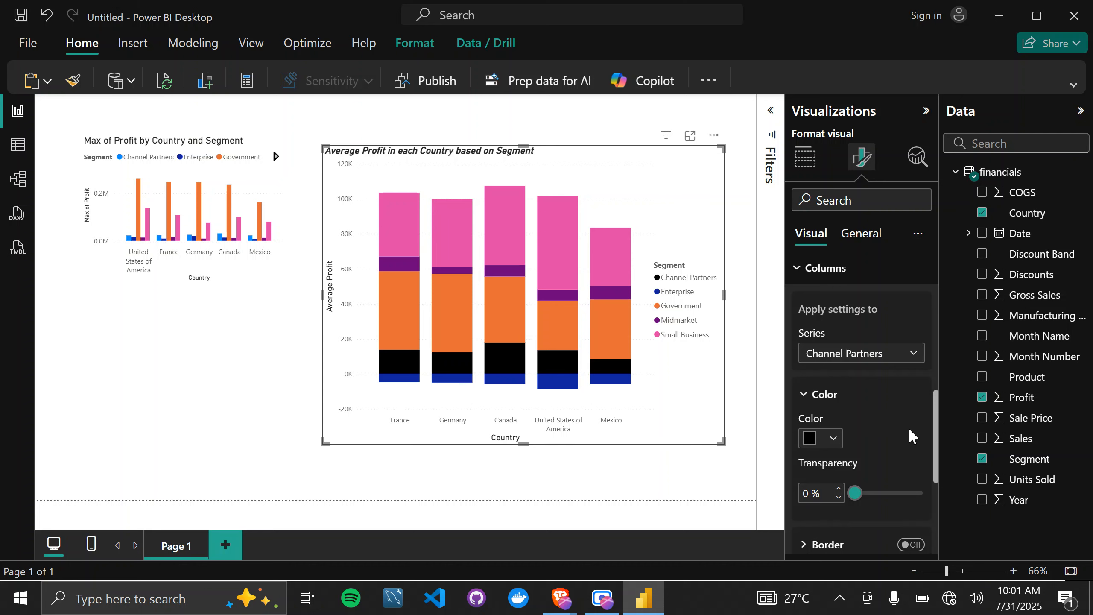
# Make the X-axis values of the stacked column chart bold and return to the visual building options.
pyautogui.scroll(-4, 911, 434)
pyautogui.scroll(2, 911, 435)
pyautogui.scroll(-5, 911, 434)
pyautogui.scroll(3, 911, 434)
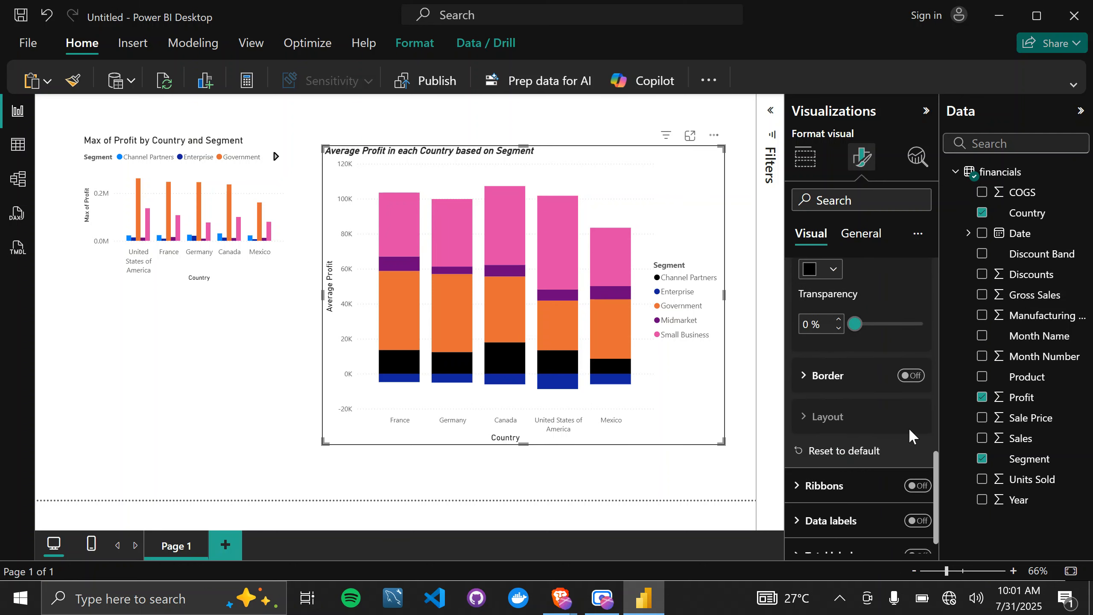
pyautogui.scroll(10, 908, 426)
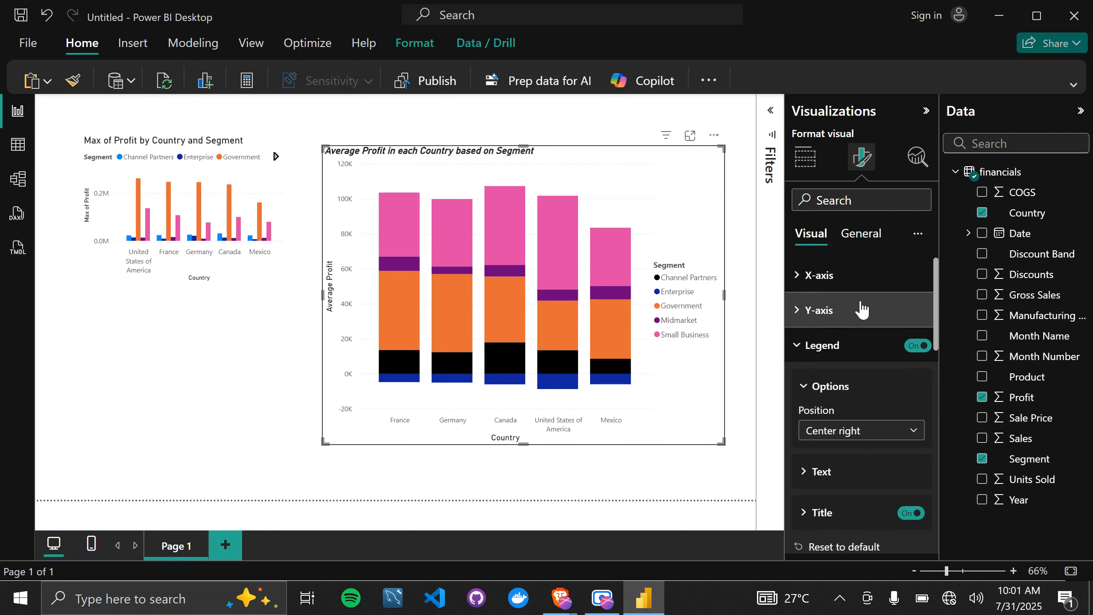
pyautogui.click(797, 276)
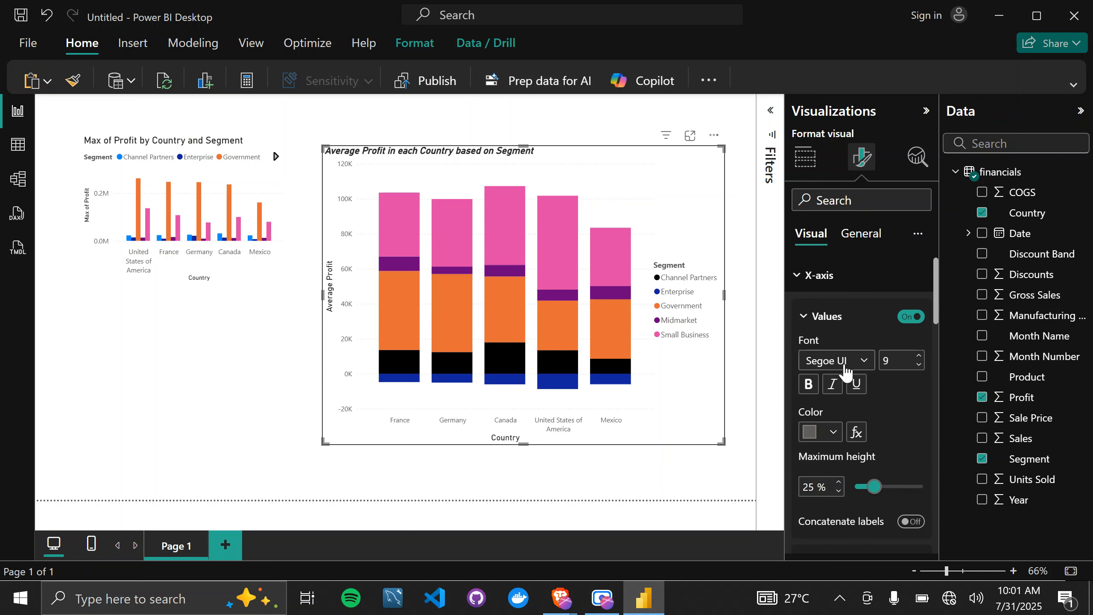
pyautogui.click(809, 383)
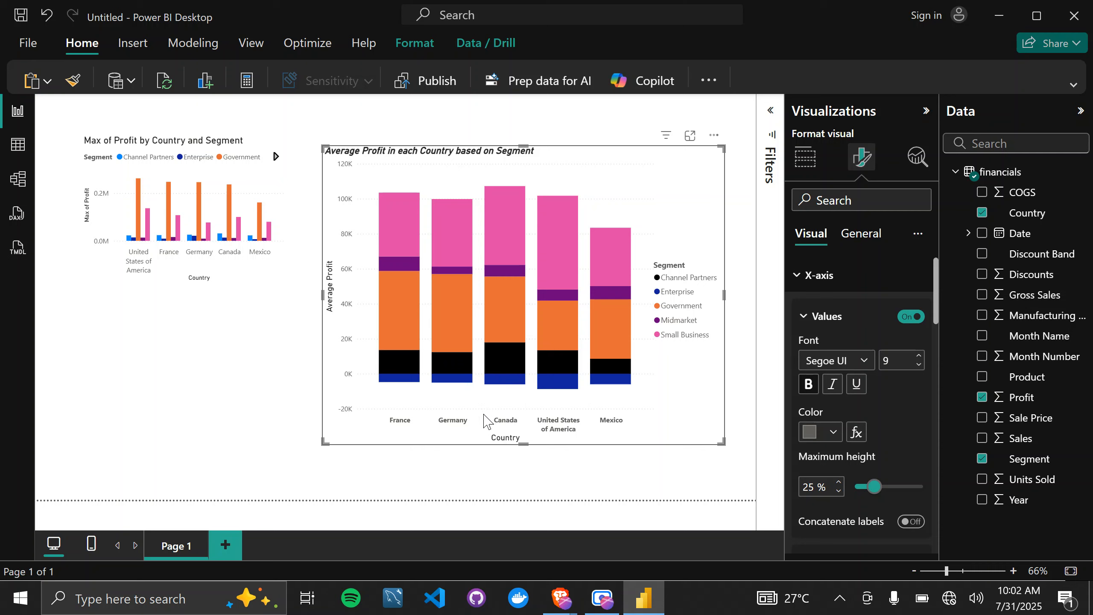
pyautogui.click(804, 163)
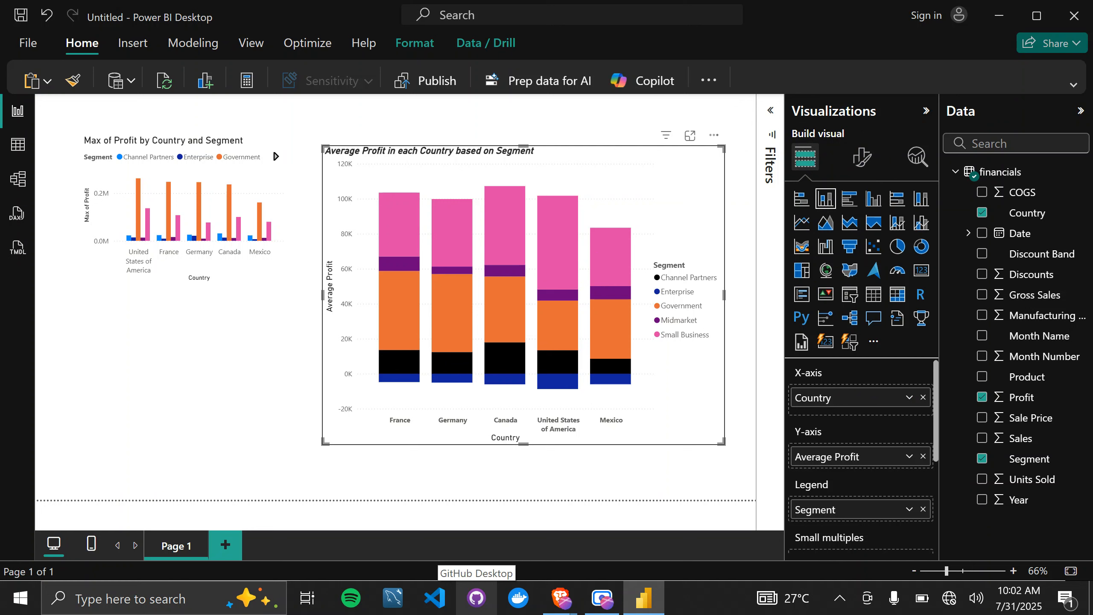
# Set the computer's power mode to Battery saver and return to the report.
pyautogui.click(923, 605)
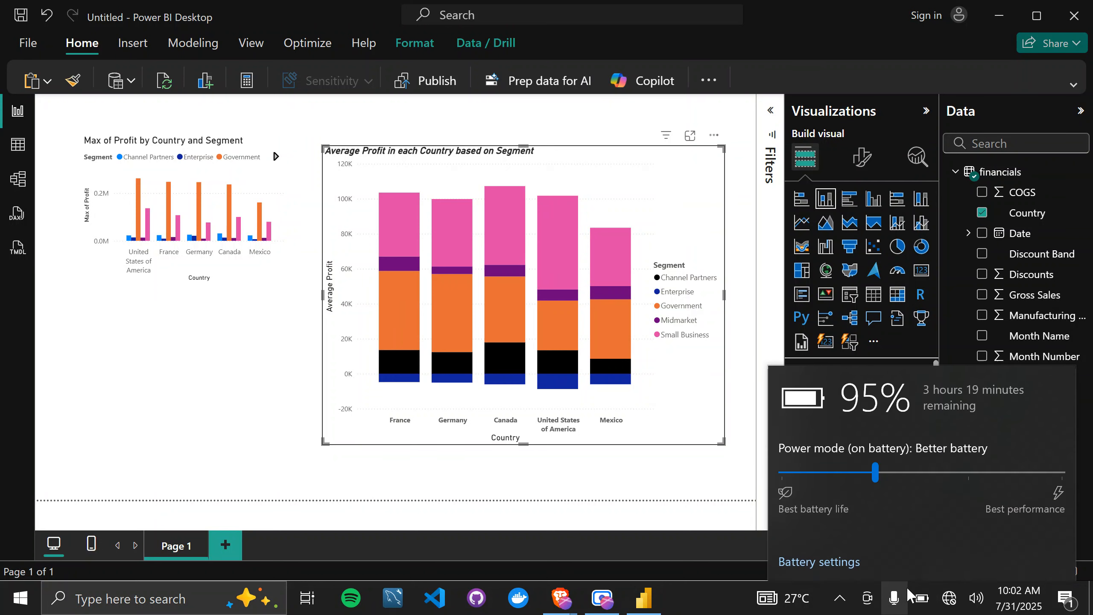
pyautogui.click(781, 469)
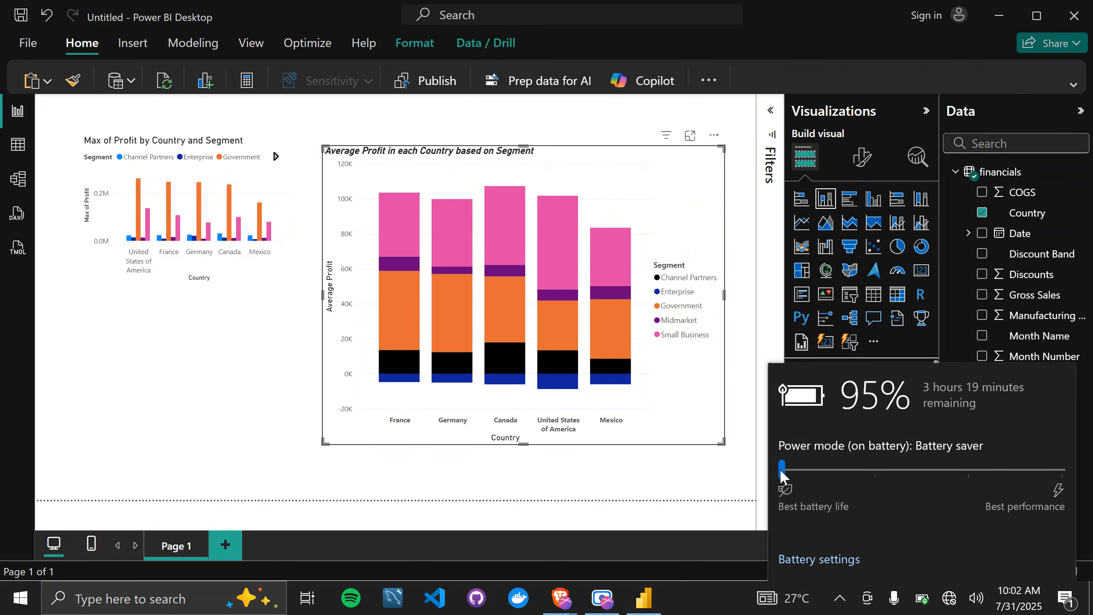
pyautogui.click(816, 8)
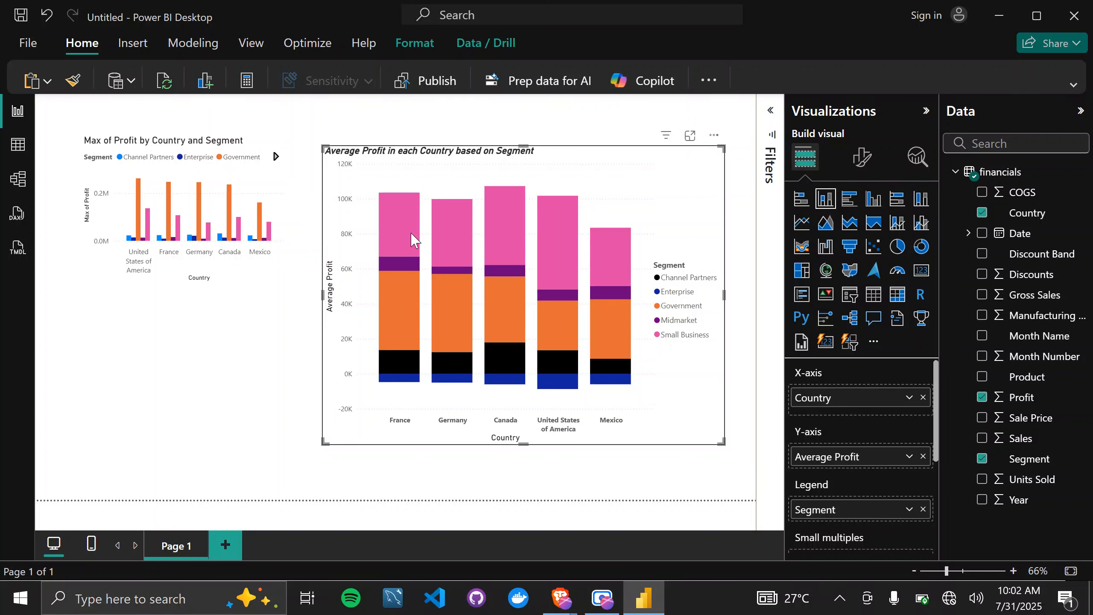
# Add a new report page and insert an enlarged, empty line chart in its upper-left area.
pyautogui.click(229, 547)
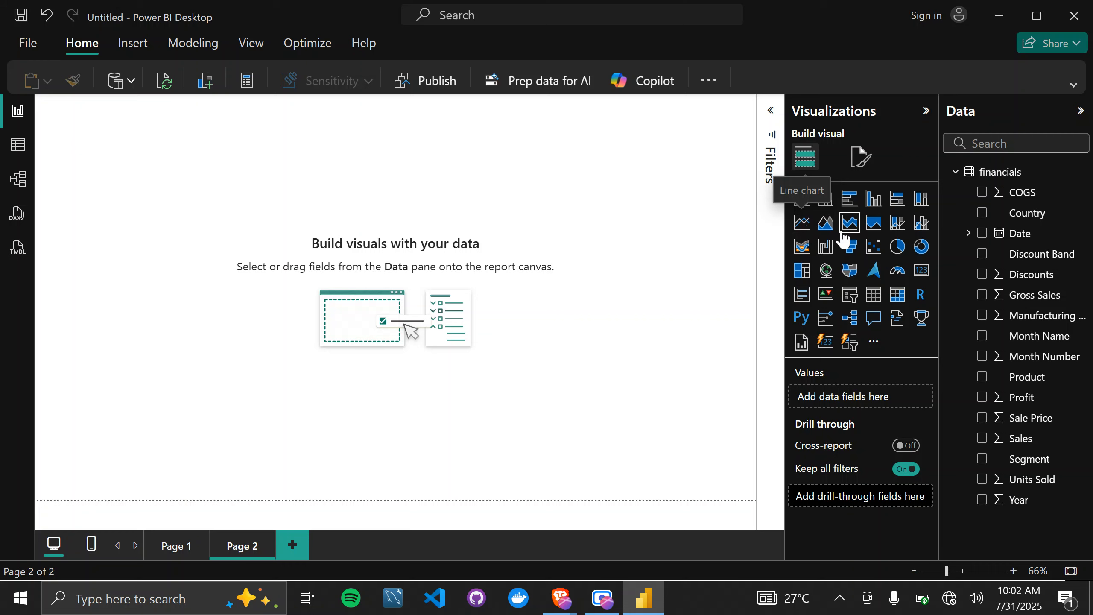
pyautogui.click(802, 228)
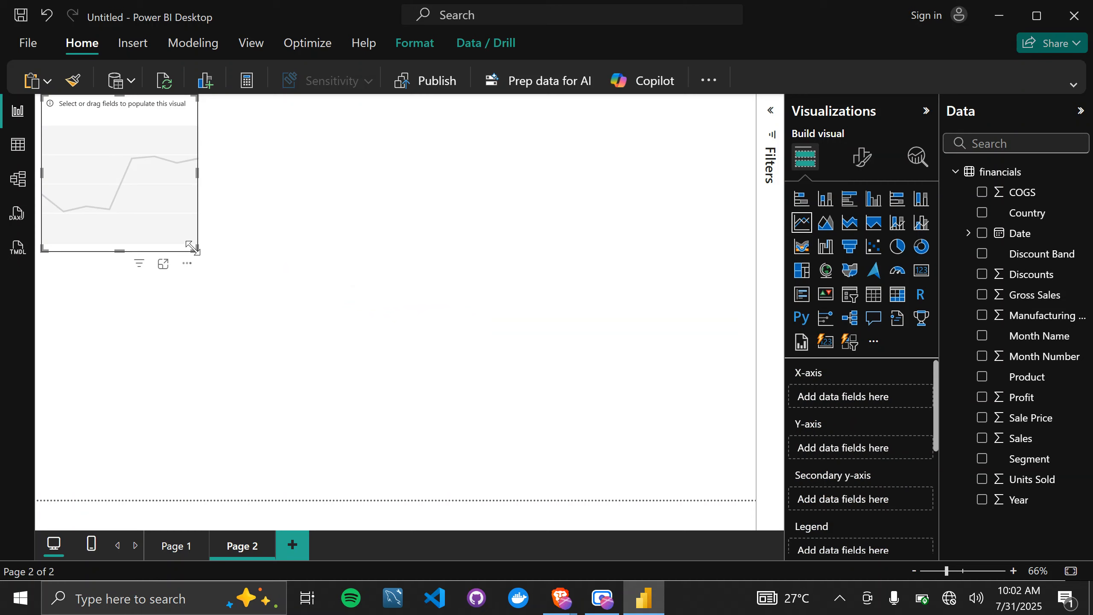
pyautogui.moveTo(193, 248); pyautogui.dragTo(256, 297)
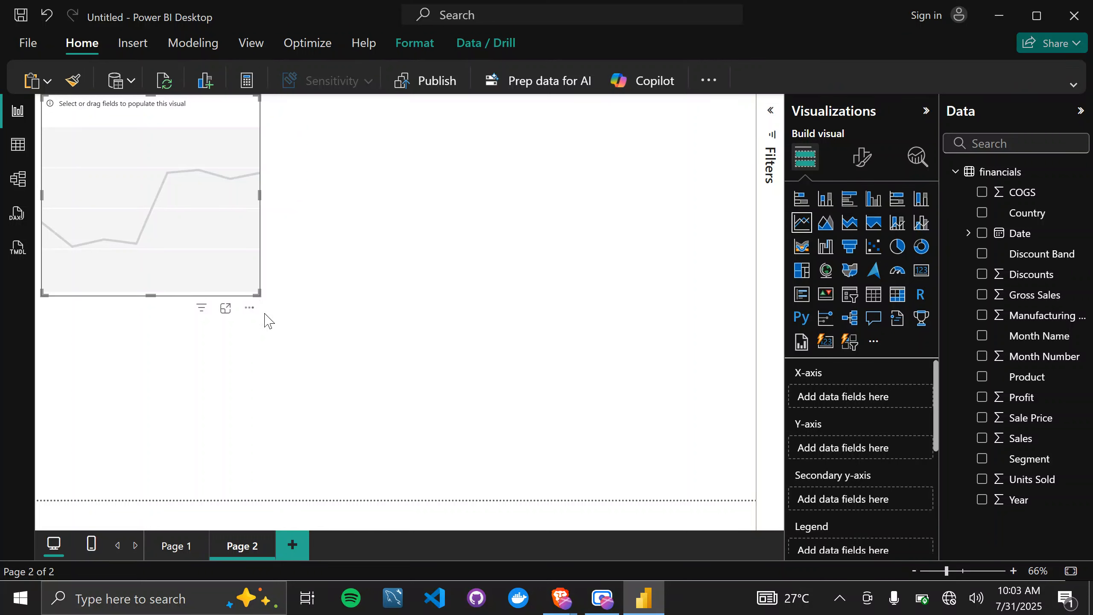
pyautogui.moveTo(255, 293); pyautogui.dragTo(323, 315)
pyautogui.click(443, 266)
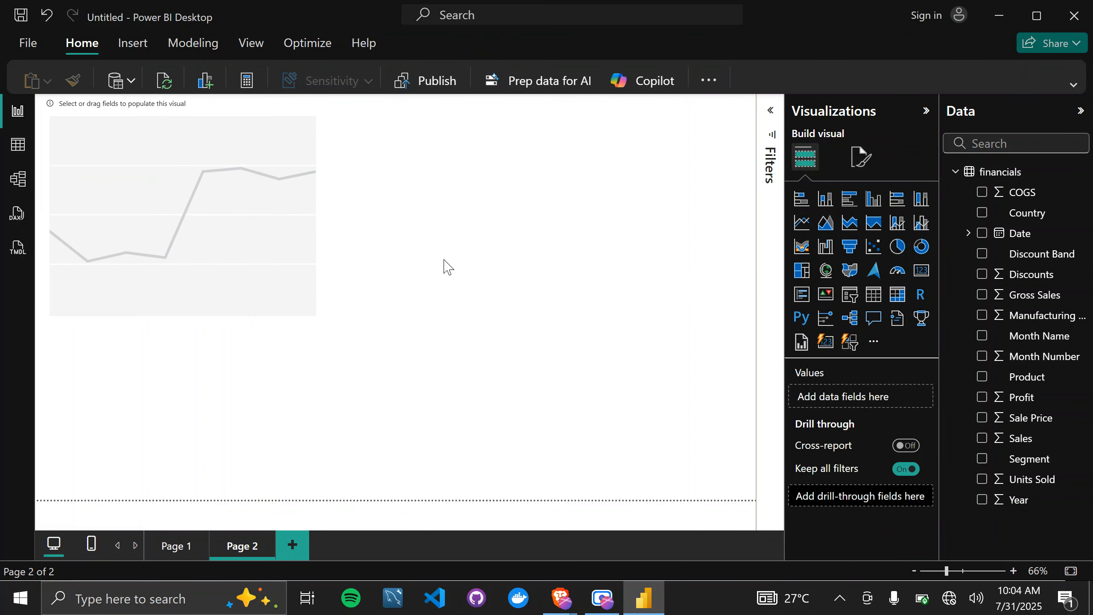
# Insert an empty area chart, place it to the right of the line chart and enlarge it.
pyautogui.click(826, 223)
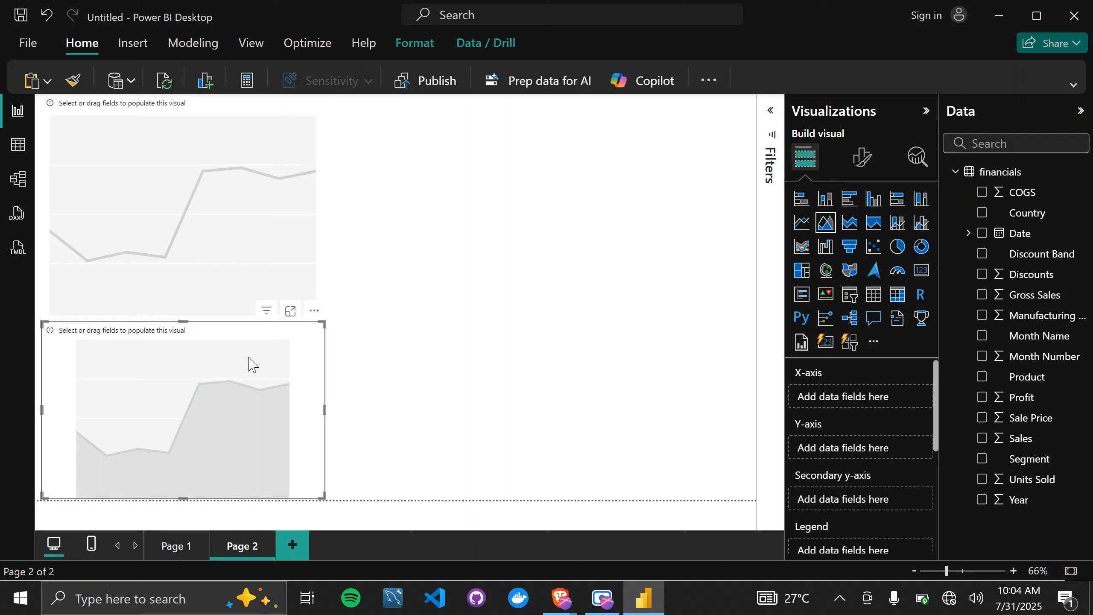
pyautogui.moveTo(266, 364); pyautogui.dragTo(652, 151)
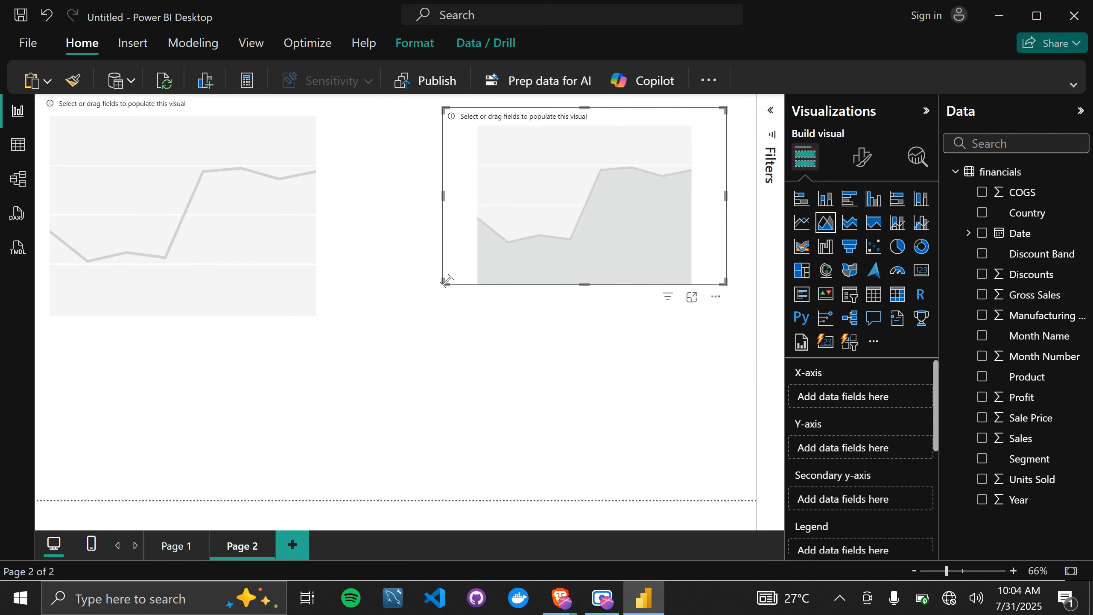
pyautogui.moveTo(445, 284); pyautogui.dragTo(398, 331)
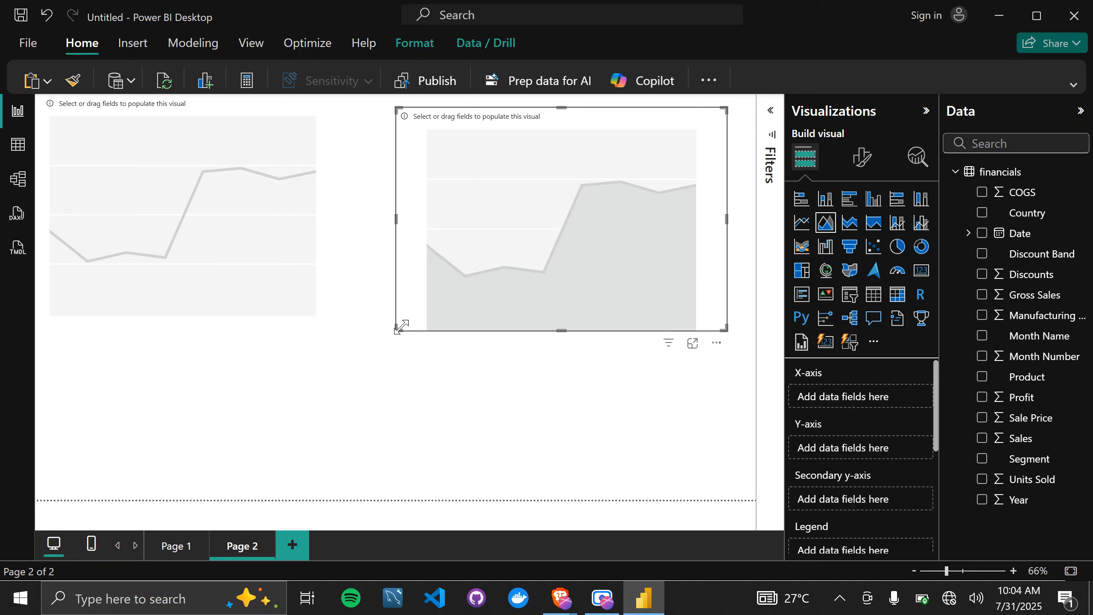
# Enlarge the line chart and plot Profit on its Y-axis against the Date hierarchy on its X-axis.
pyautogui.click(260, 285)
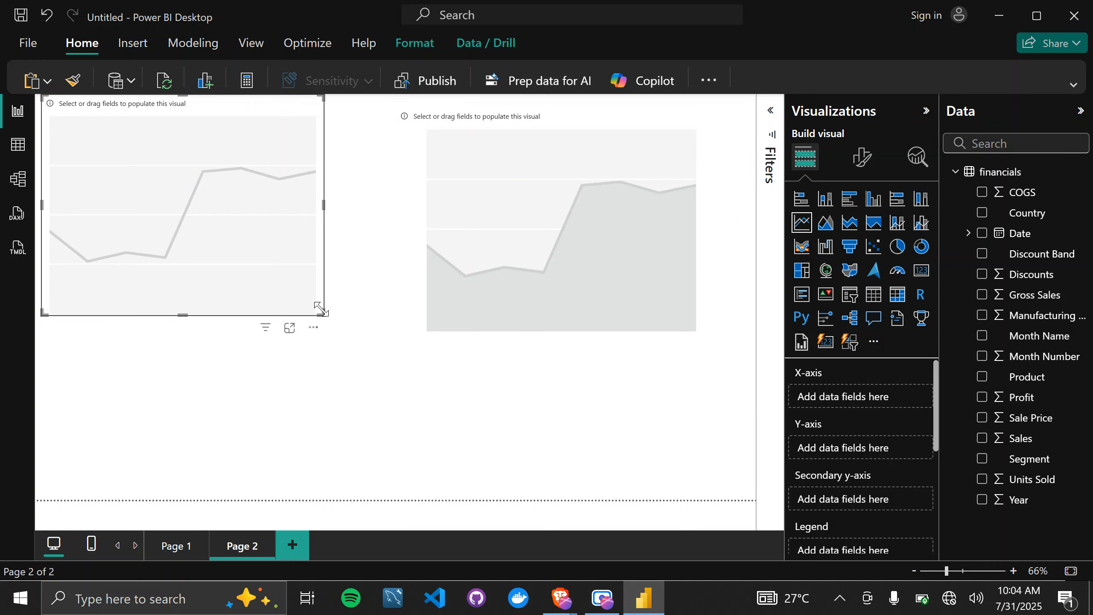
pyautogui.moveTo(322, 314); pyautogui.dragTo(350, 330)
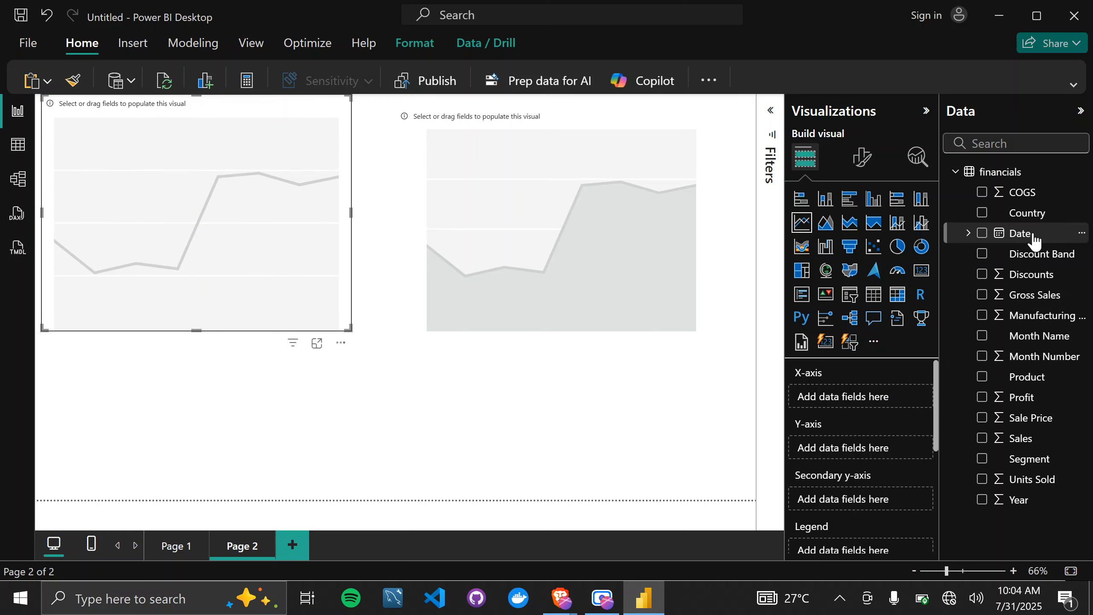
pyautogui.moveTo(1033, 239); pyautogui.dragTo(867, 405)
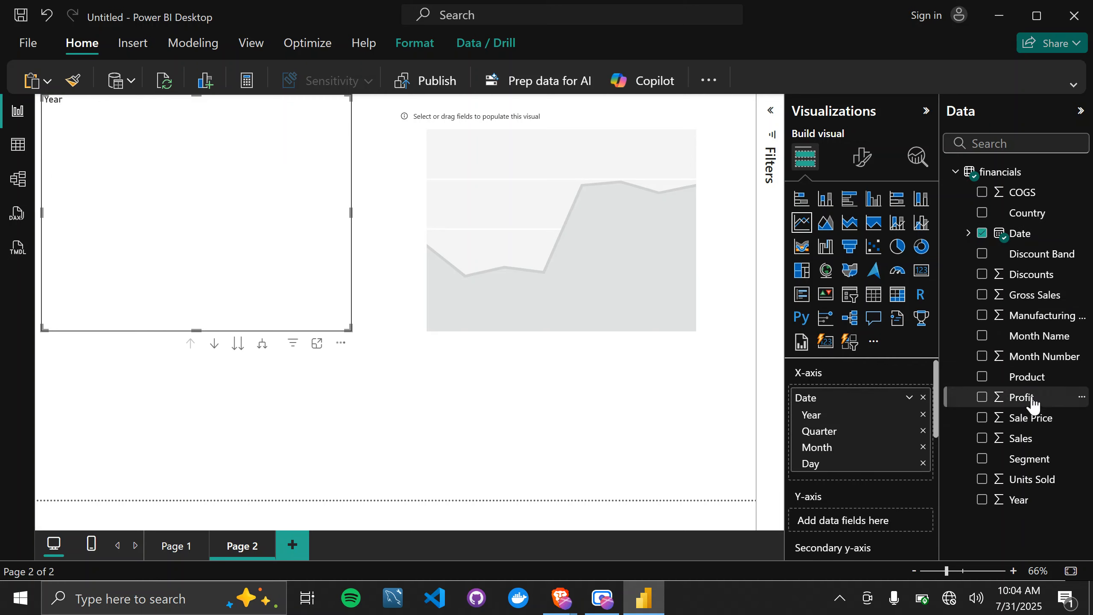
pyautogui.moveTo(1032, 404); pyautogui.dragTo(859, 532)
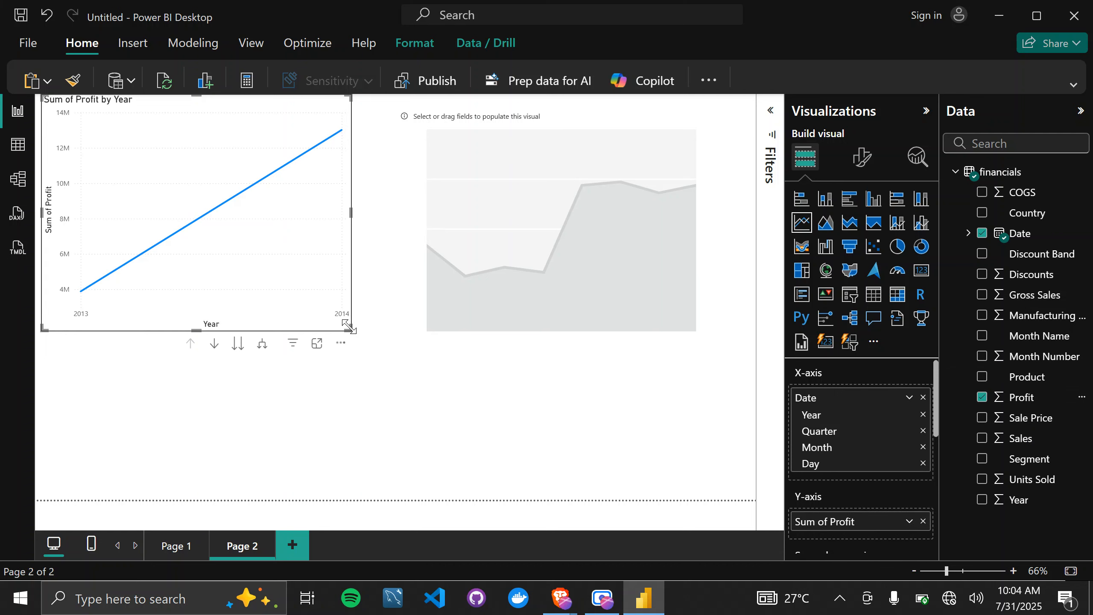
pyautogui.moveTo(349, 329); pyautogui.dragTo(376, 332)
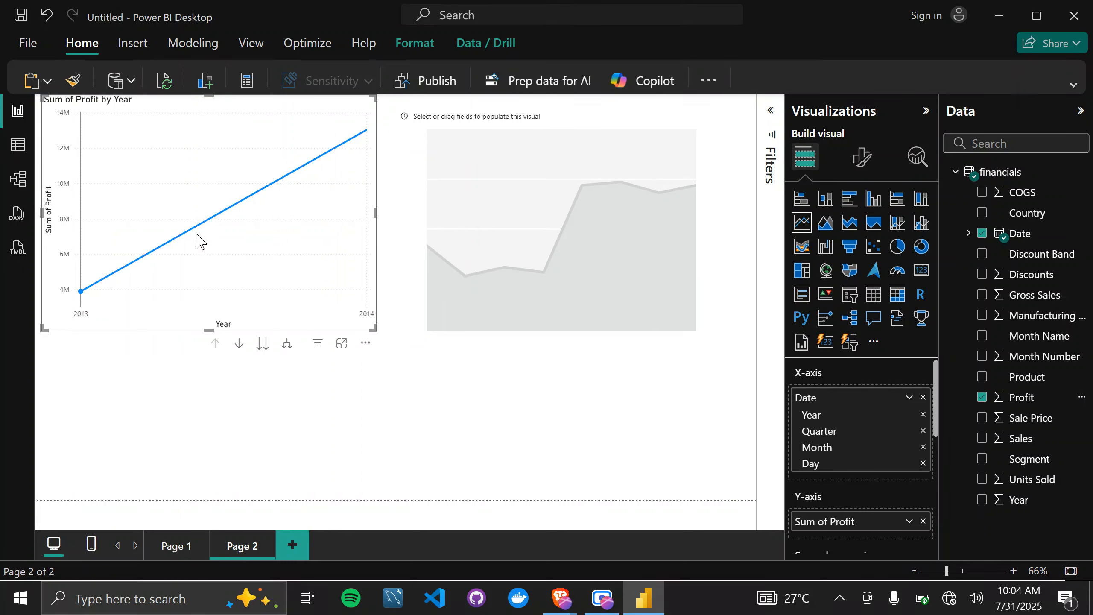
pyautogui.moveTo(267, 187)
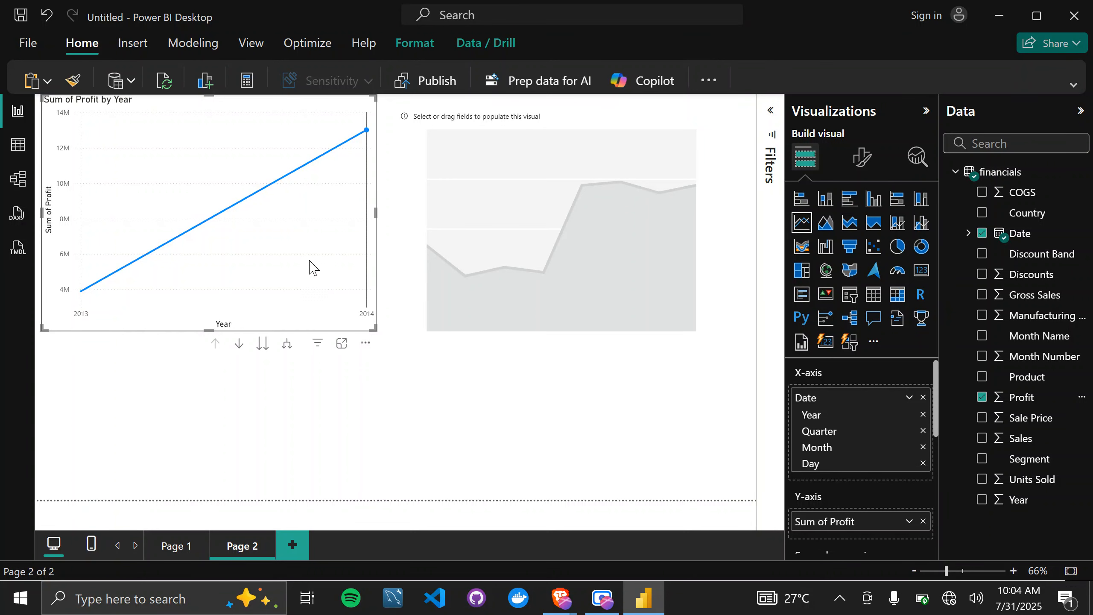
# Switch the line chart's X-axis from the date hierarchy to the plain Date field.
pyautogui.moveTo(310, 261)
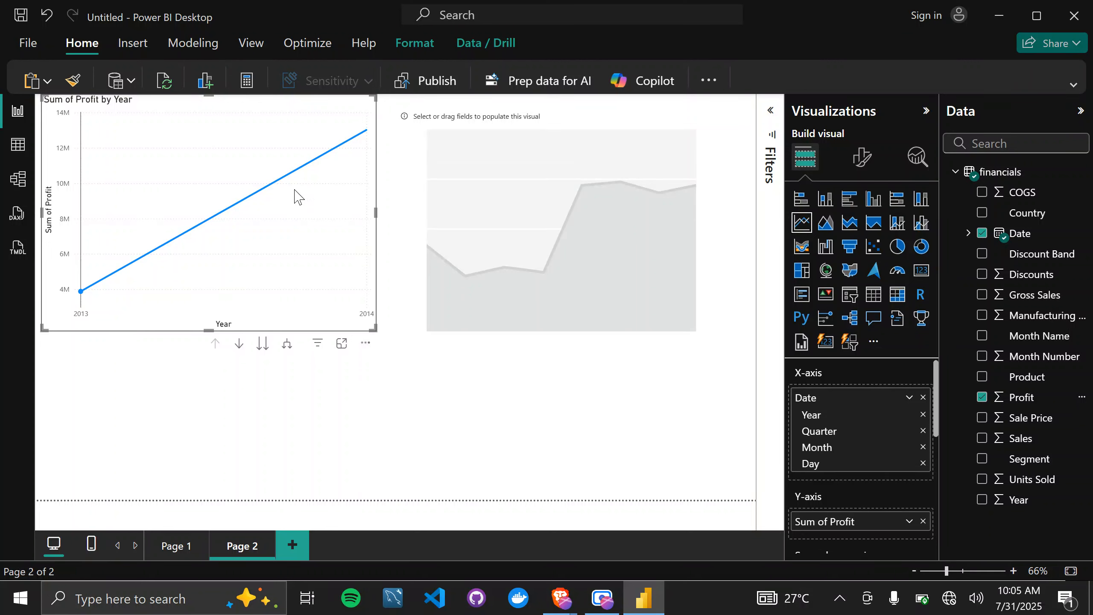
pyautogui.click(909, 397)
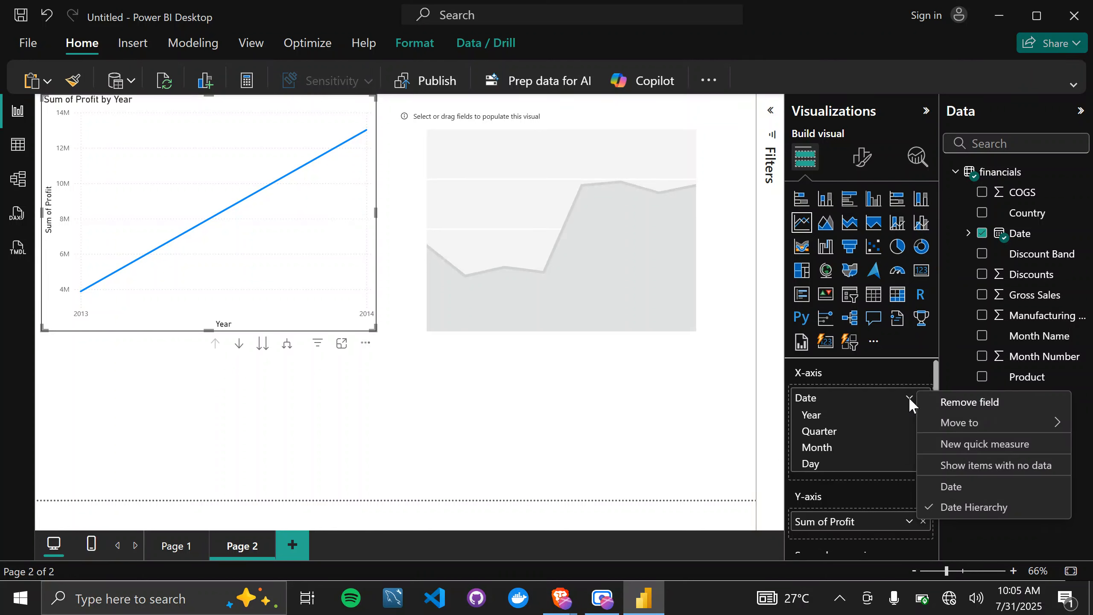
pyautogui.click(951, 486)
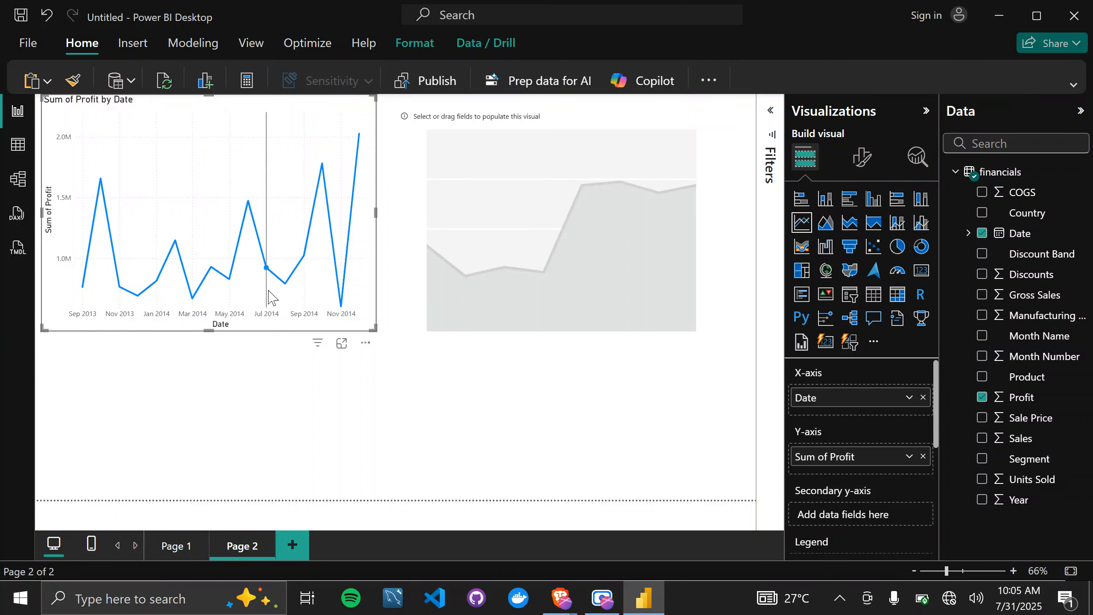
pyautogui.moveTo(270, 297)
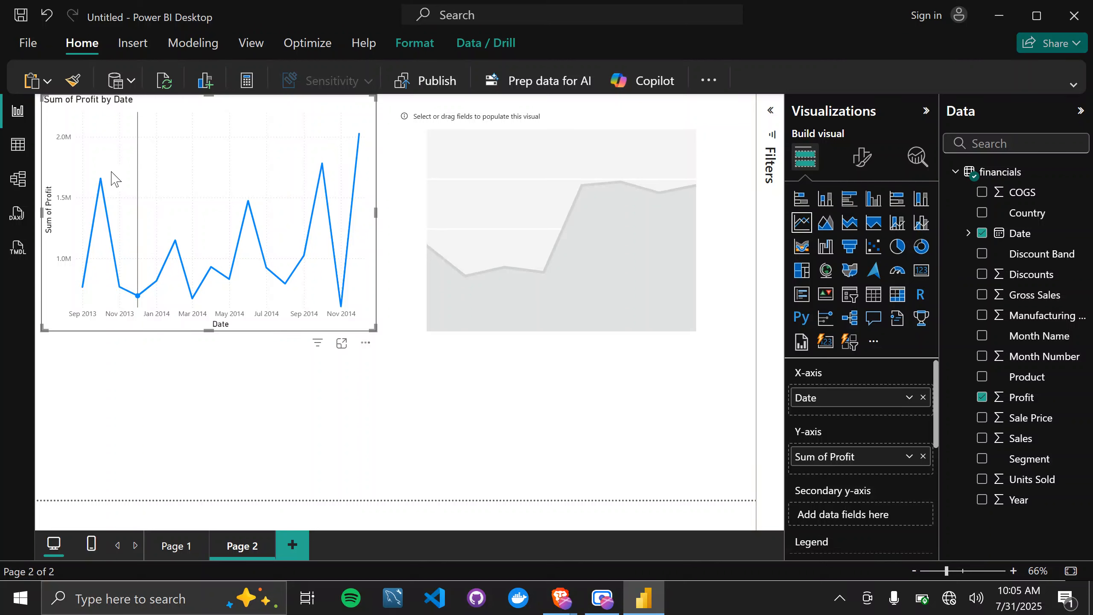
pyautogui.moveTo(102, 197)
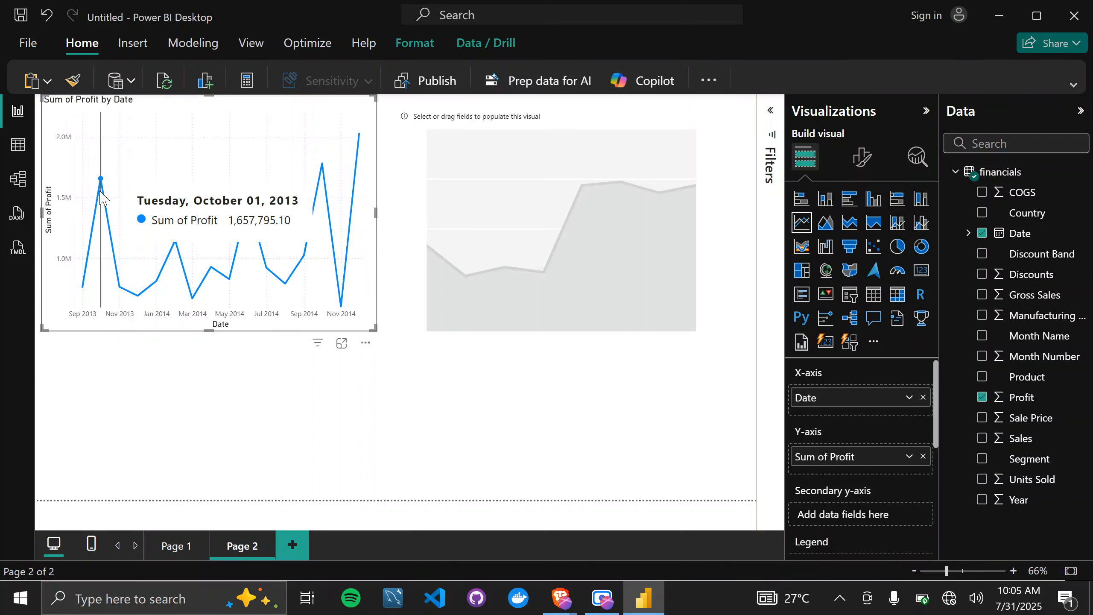
pyautogui.moveTo(322, 168)
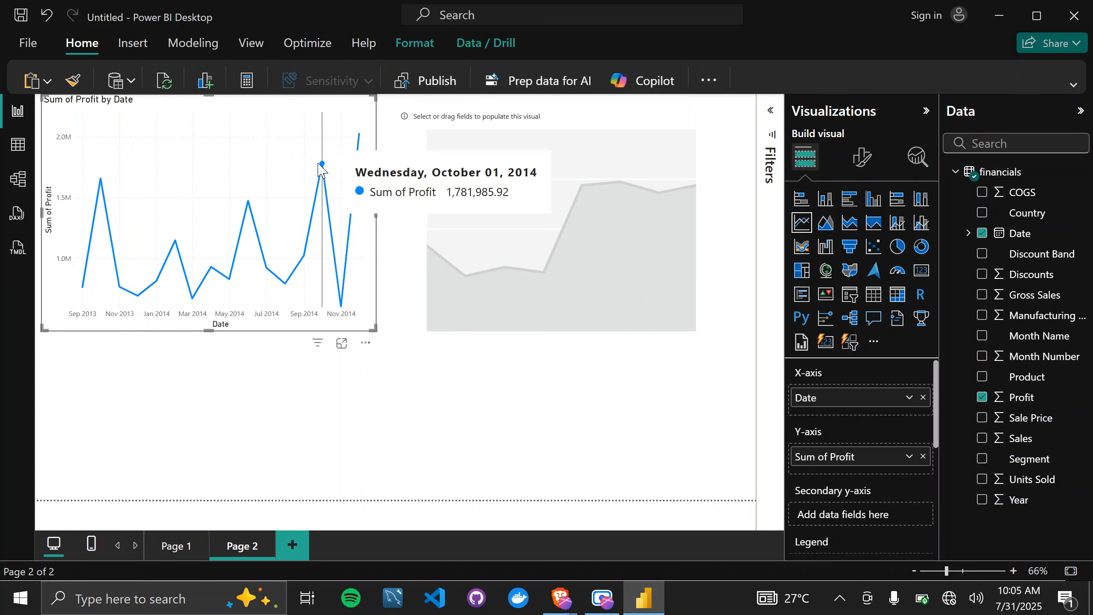
# Change the aggregation of Profit on the line chart's Y-axis to Average.
pyautogui.click(909, 457)
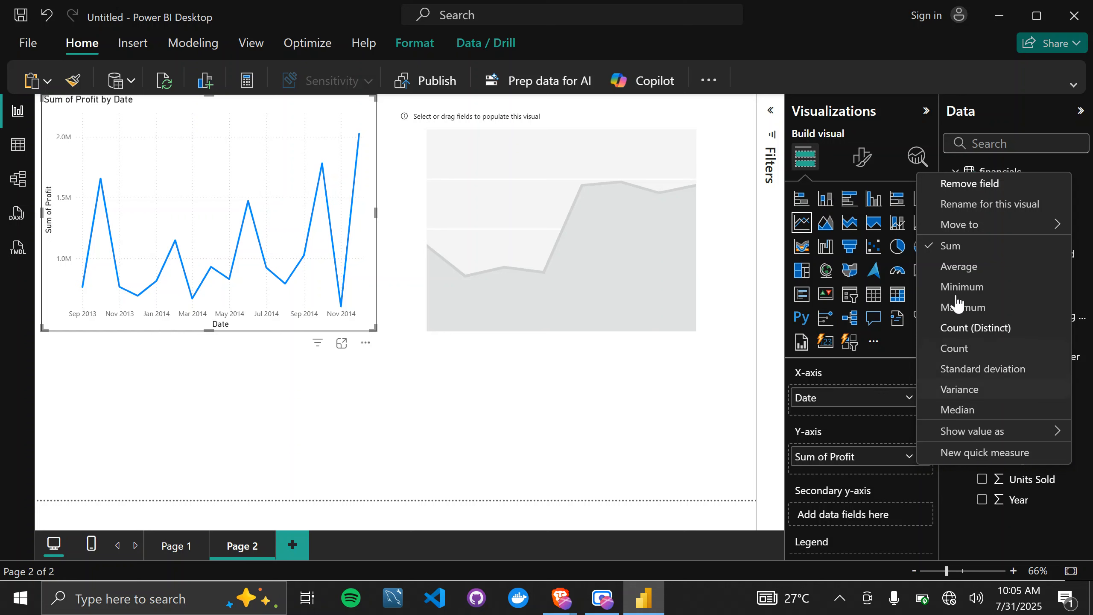
pyautogui.click(970, 270)
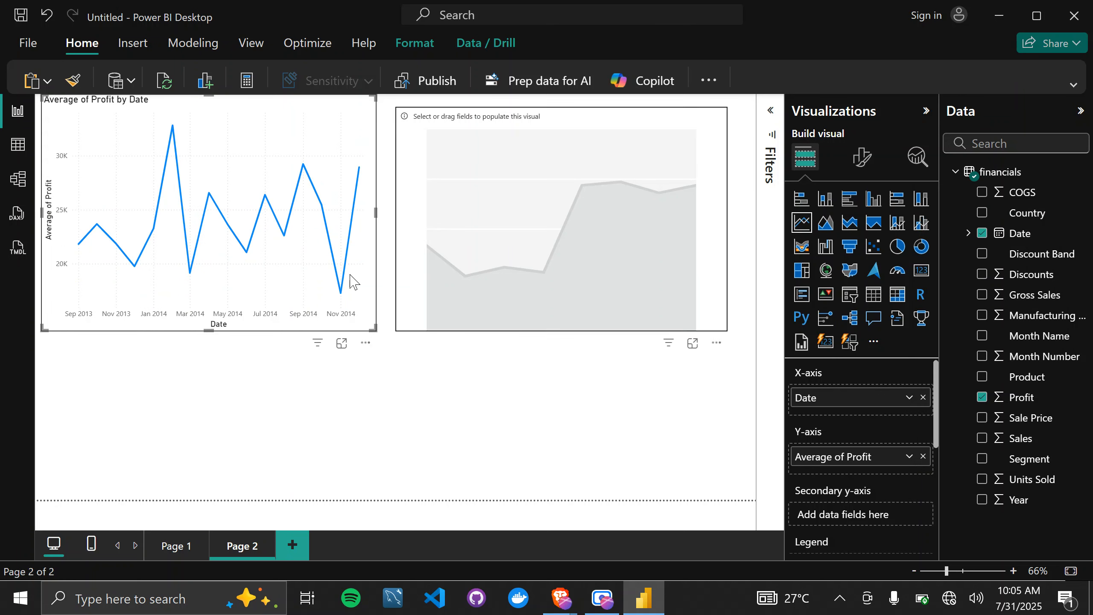
pyautogui.moveTo(134, 268)
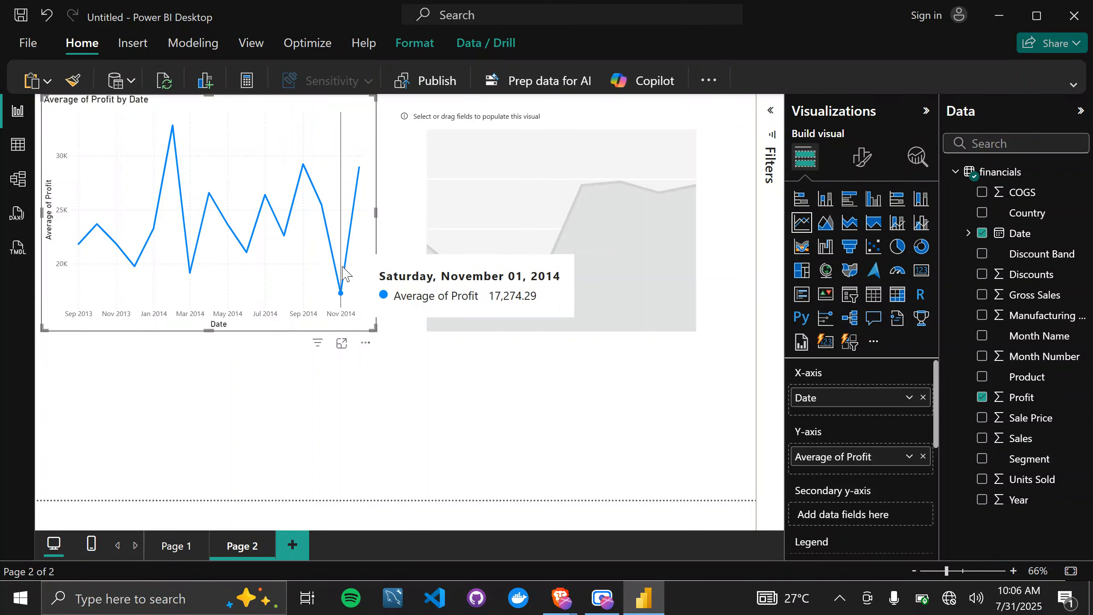
# Plot Profit on the area chart's Y-axis against the plain Date field, without its hierarchy, on the X-axis.
pyautogui.click(668, 128)
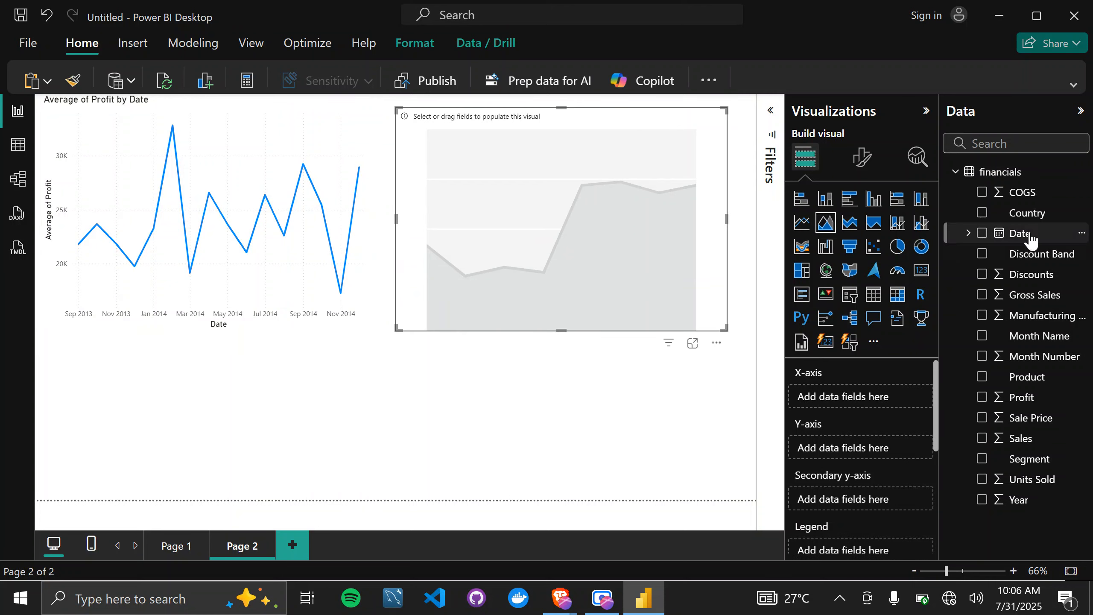
pyautogui.moveTo(1029, 236); pyautogui.dragTo(869, 399)
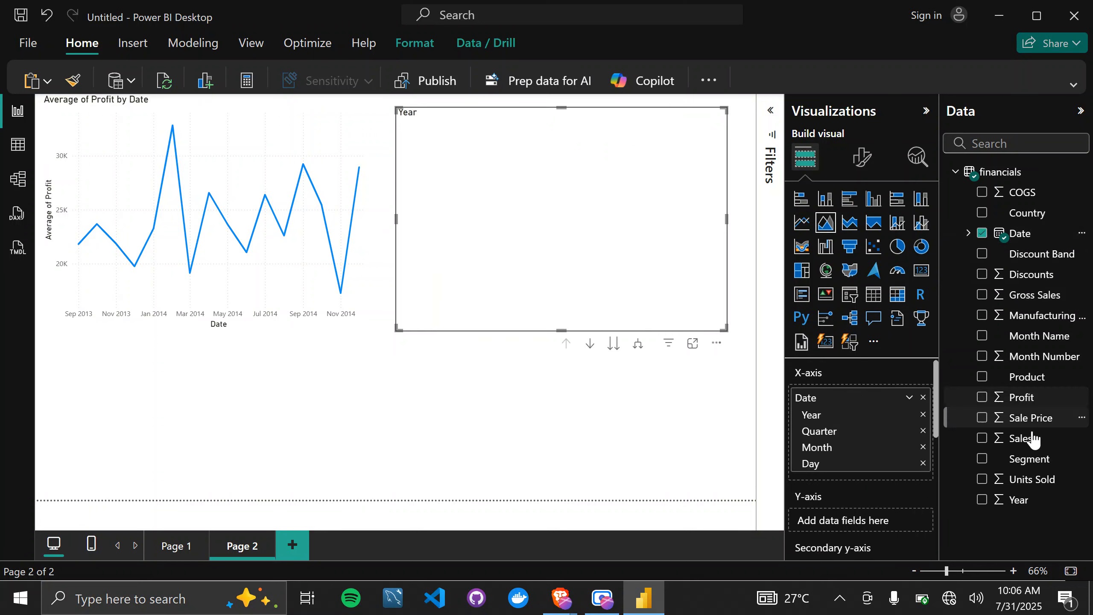
pyautogui.moveTo(1026, 400); pyautogui.dragTo(856, 522)
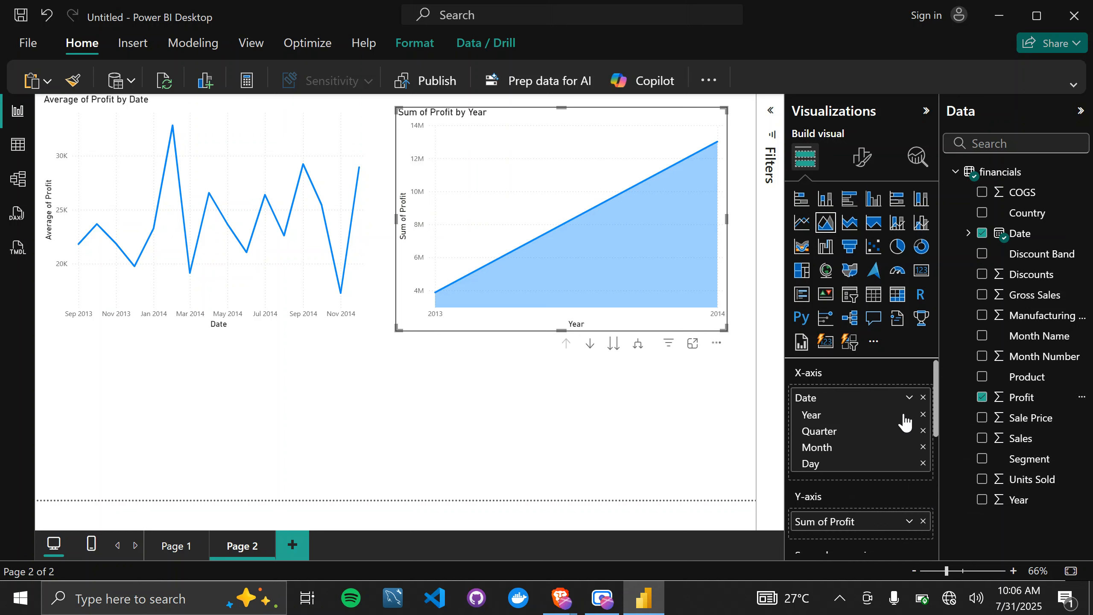
pyautogui.click(910, 399)
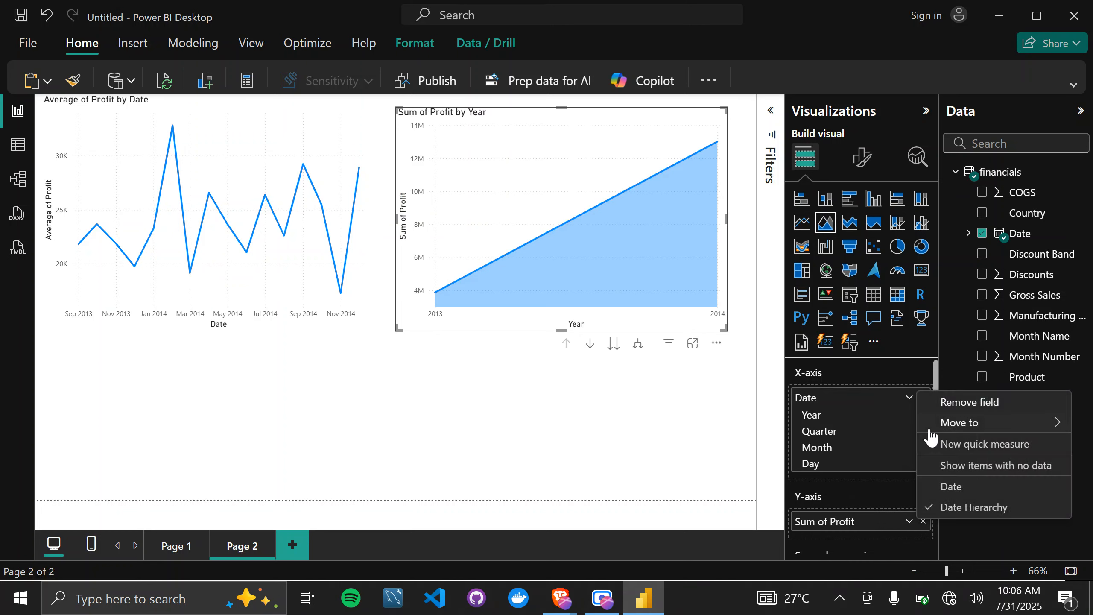
pyautogui.click(953, 488)
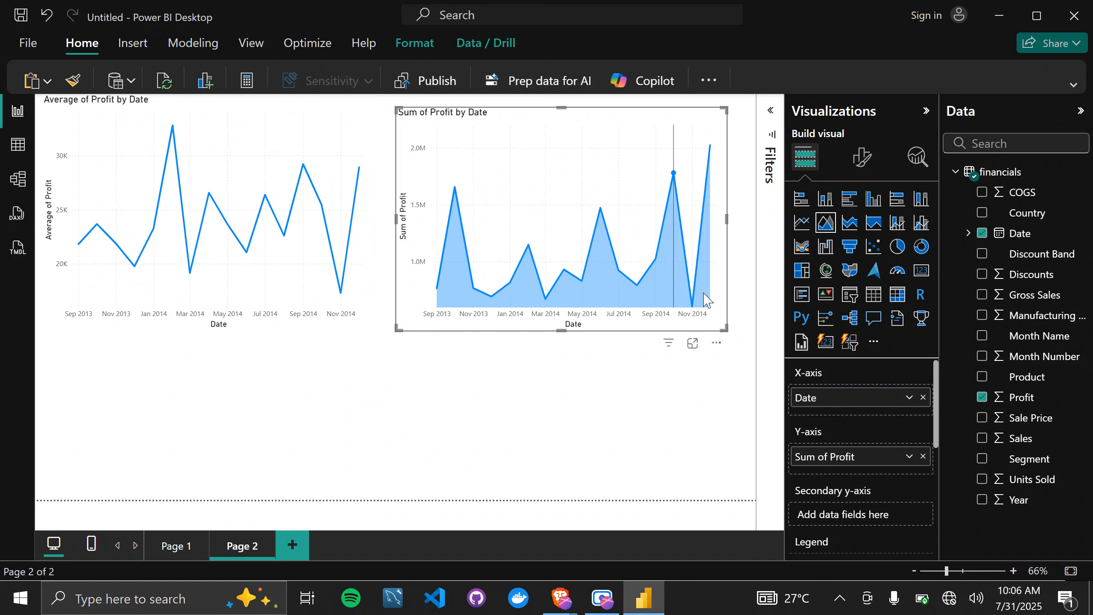
# Try Country and Year in turn as the legend of the line chart, removing each field again.
pyautogui.click(292, 128)
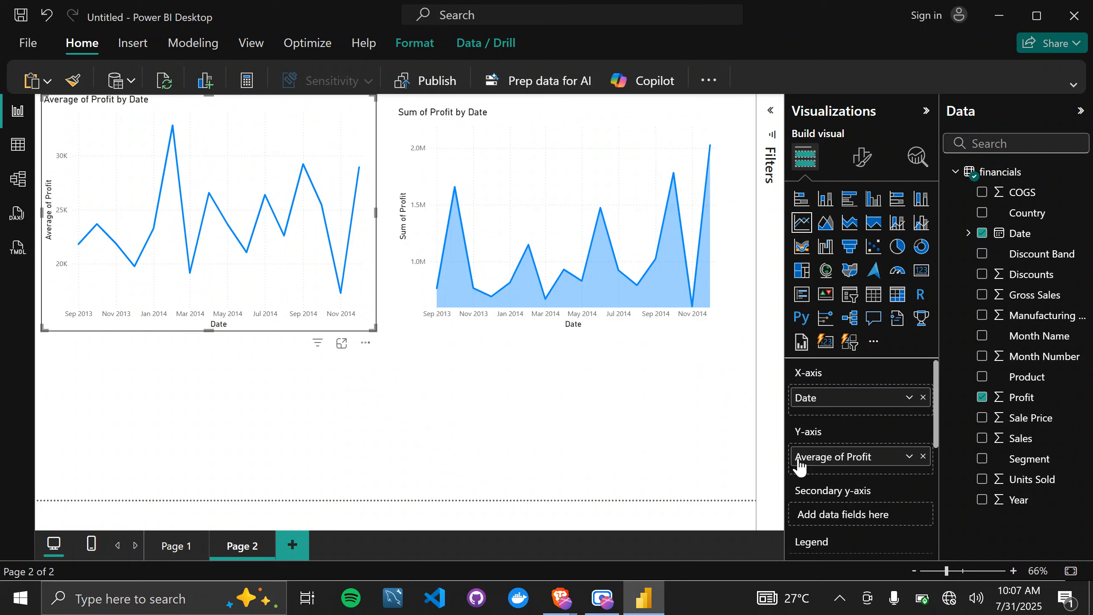
pyautogui.scroll(-2, 882, 452)
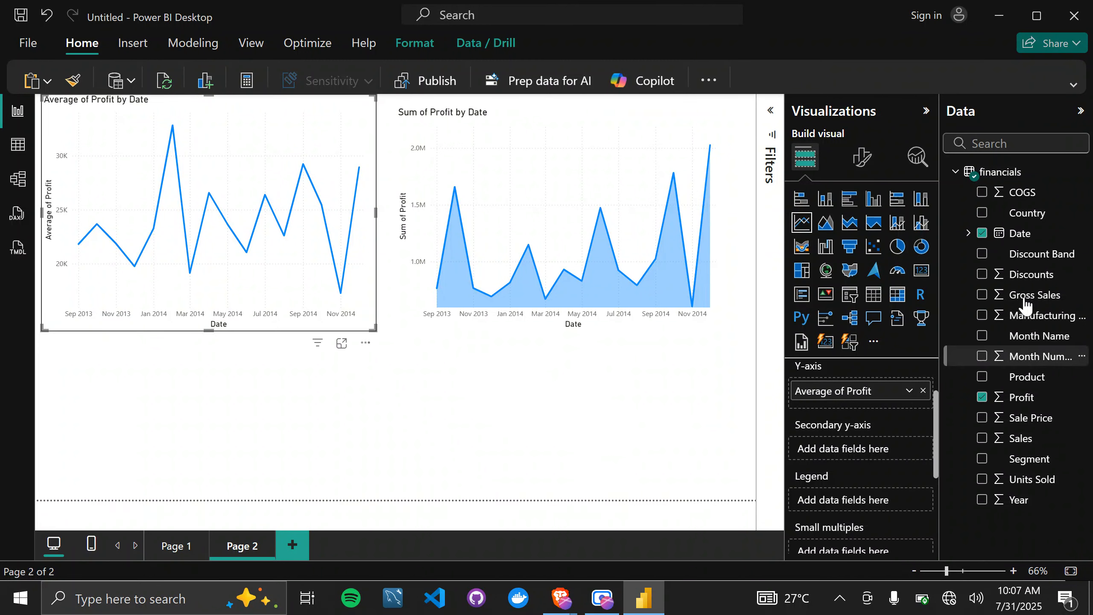
pyautogui.moveTo(1033, 219); pyautogui.dragTo(848, 506)
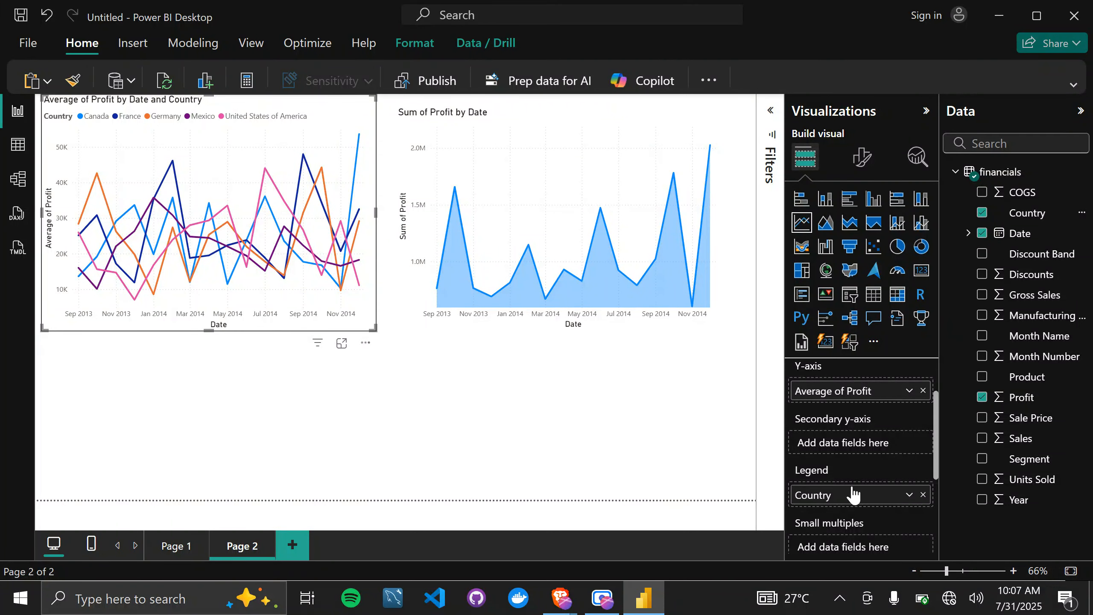
pyautogui.click(922, 495)
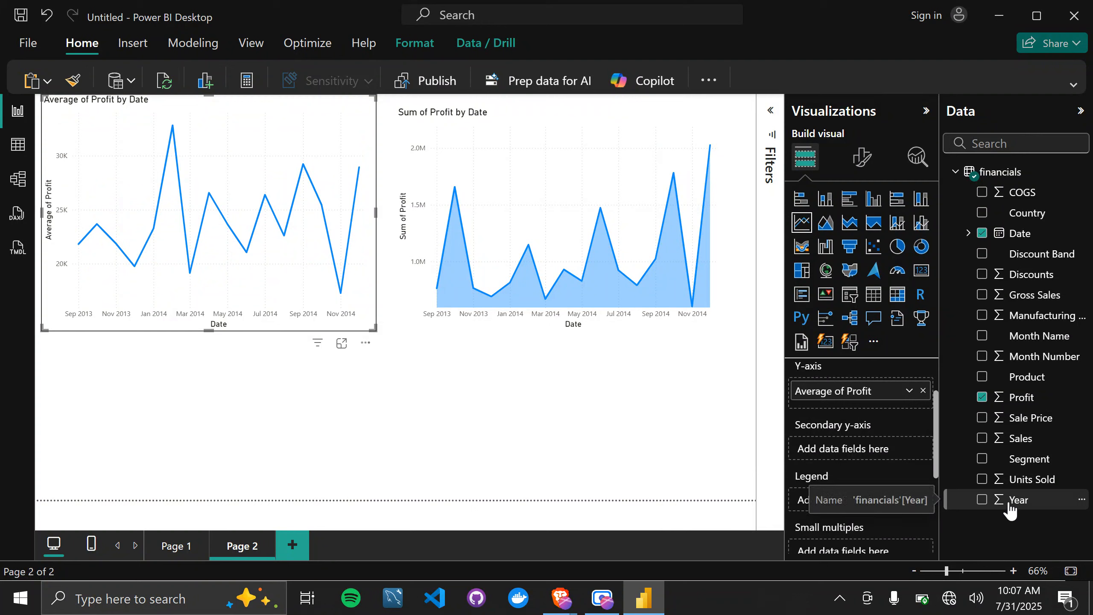
pyautogui.moveTo(1008, 504); pyautogui.dragTo(873, 509)
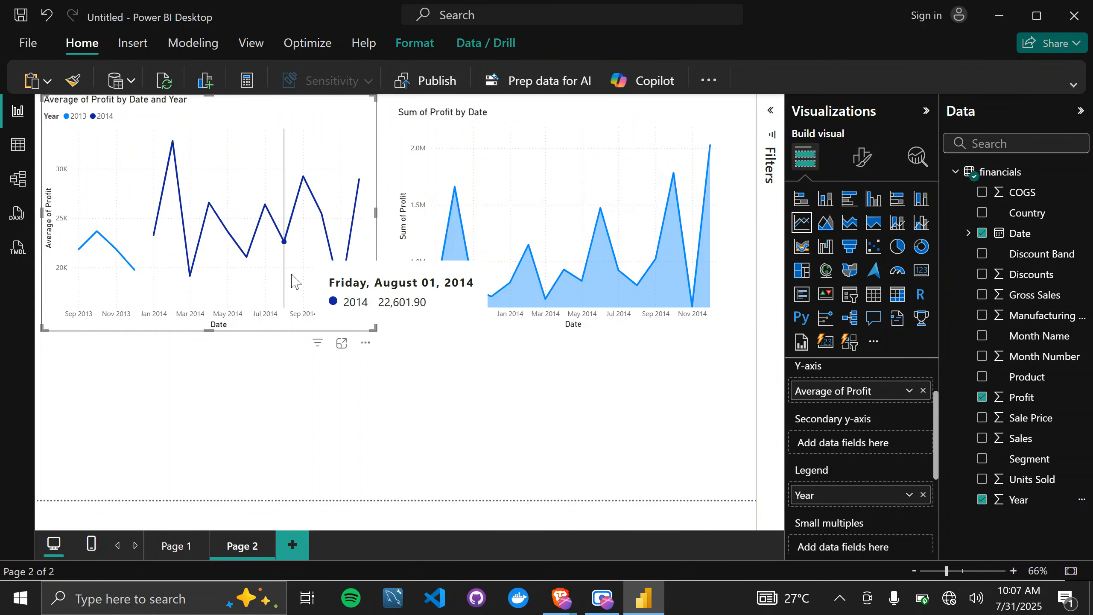
pyautogui.click(923, 495)
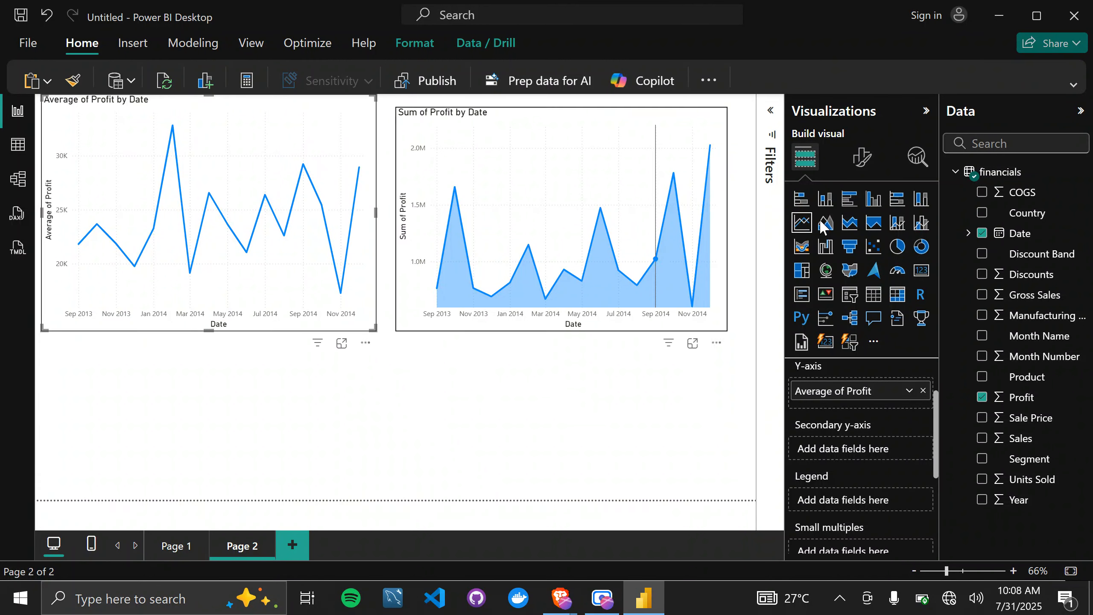
# Add Sales to the line chart's secondary Y-axis and aggregate it as Average.
pyautogui.scroll(1, 881, 452)
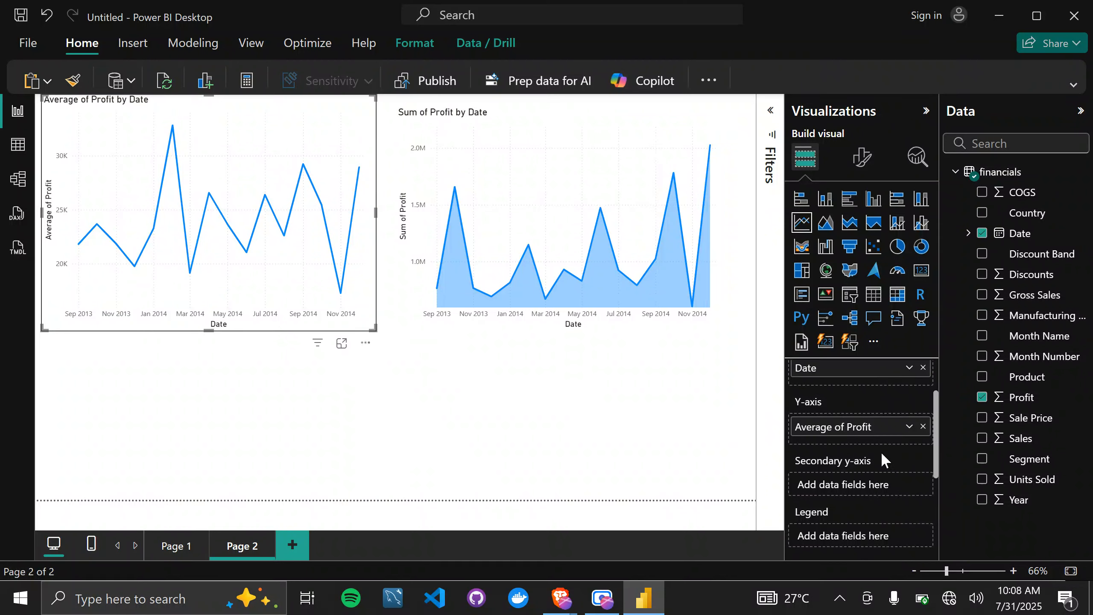
pyautogui.scroll(-2, 881, 452)
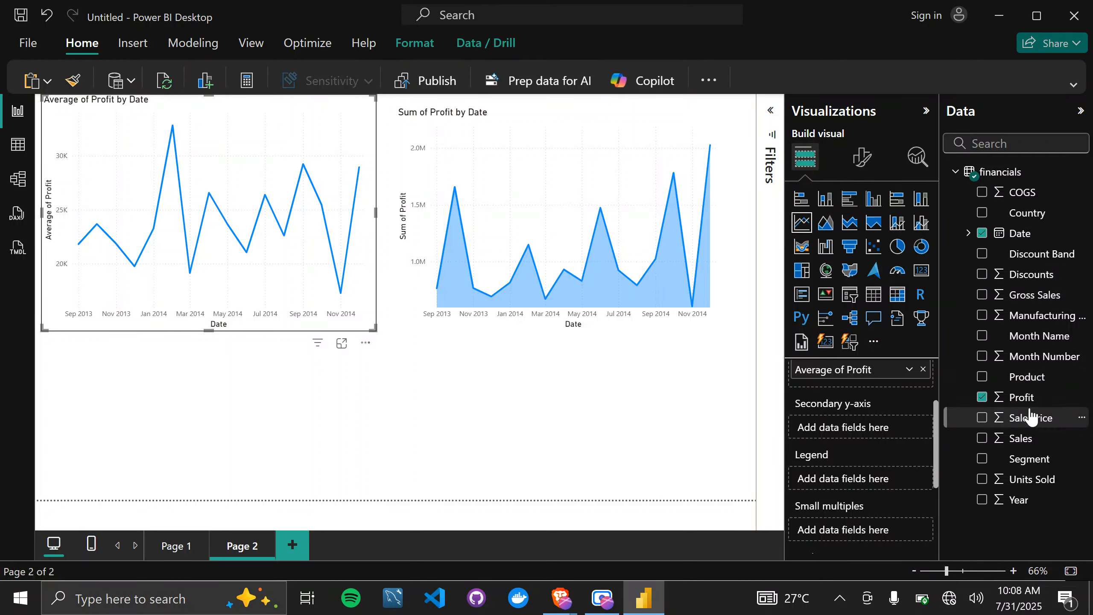
pyautogui.moveTo(1030, 441); pyautogui.dragTo(869, 430)
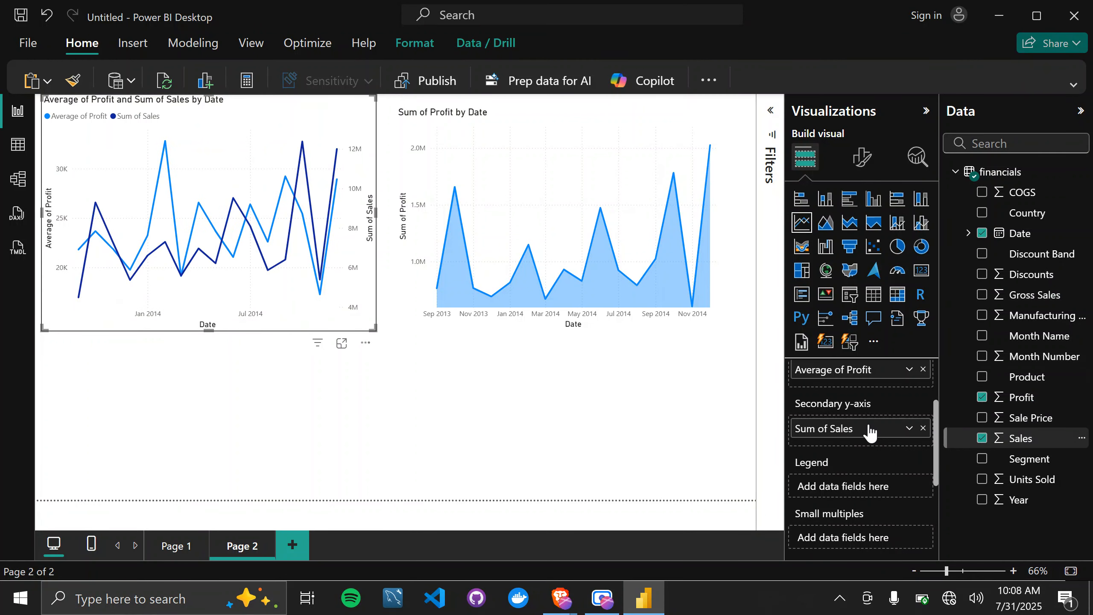
pyautogui.click(909, 428)
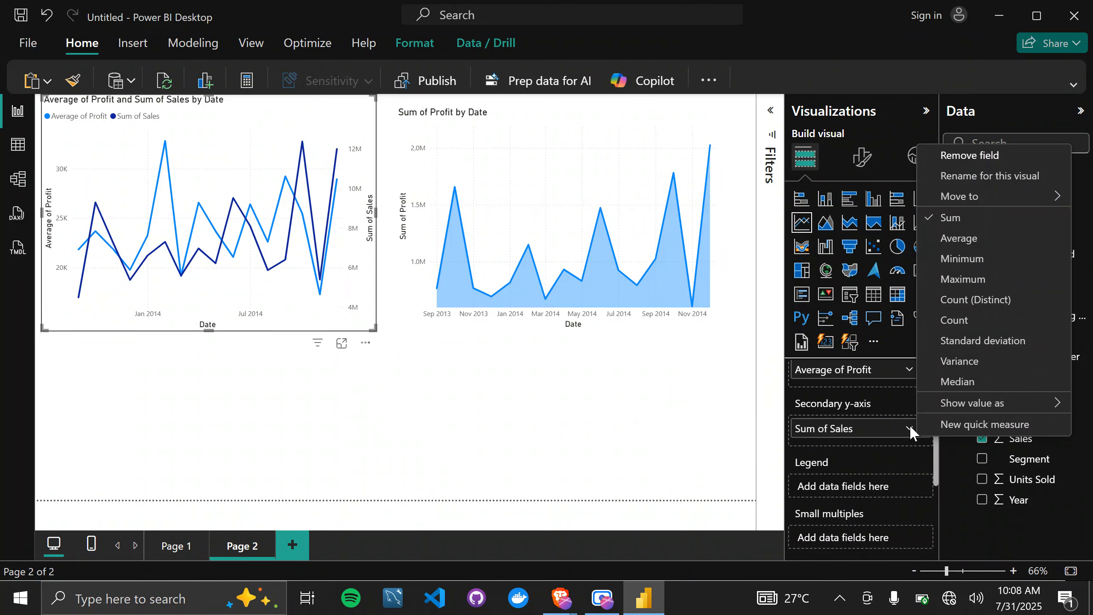
pyautogui.click(964, 239)
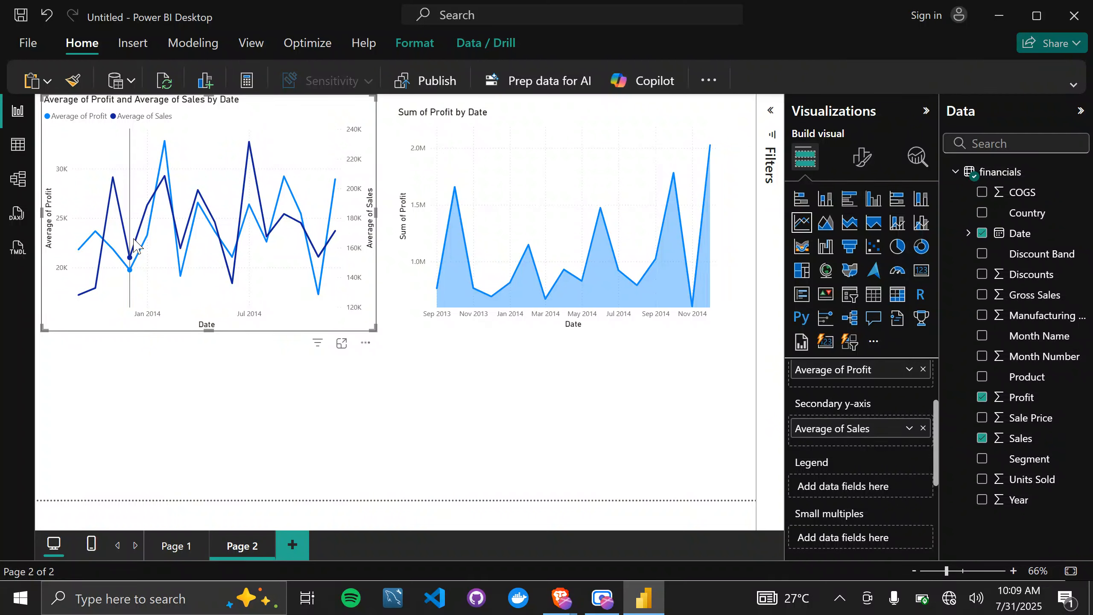
pyautogui.moveTo(113, 228)
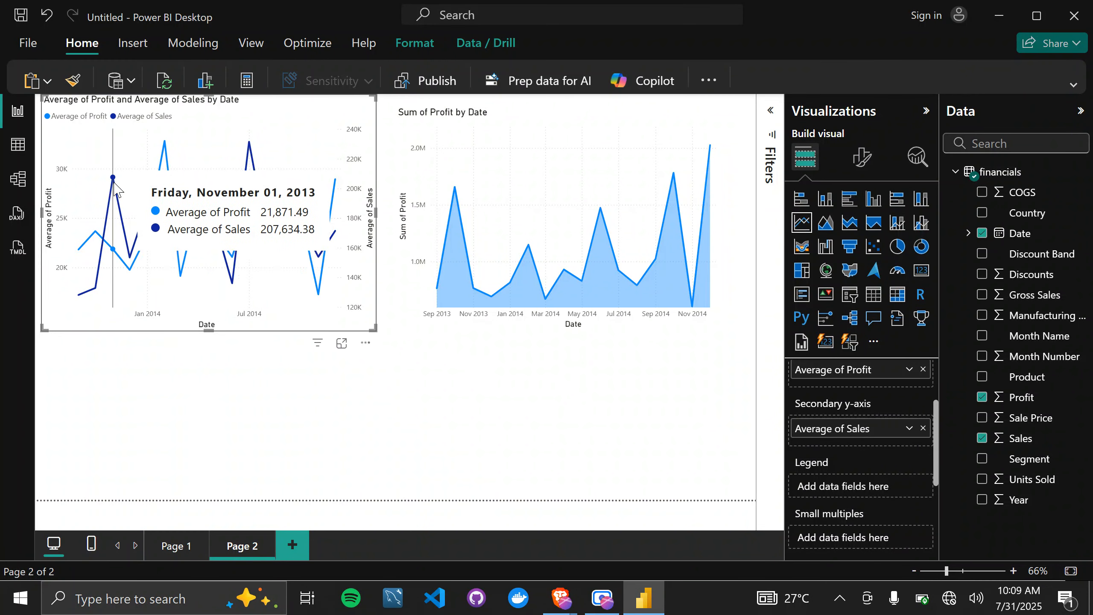
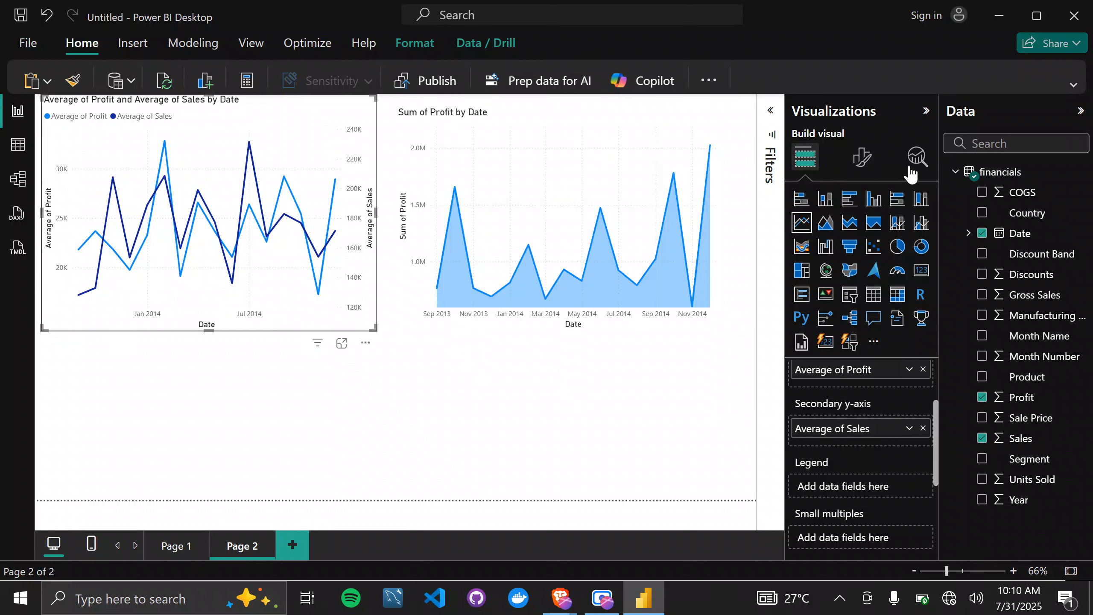
# Inspect the line chart's format options and compare its average profit and average sales lines at individual dates.
pyautogui.click(863, 164)
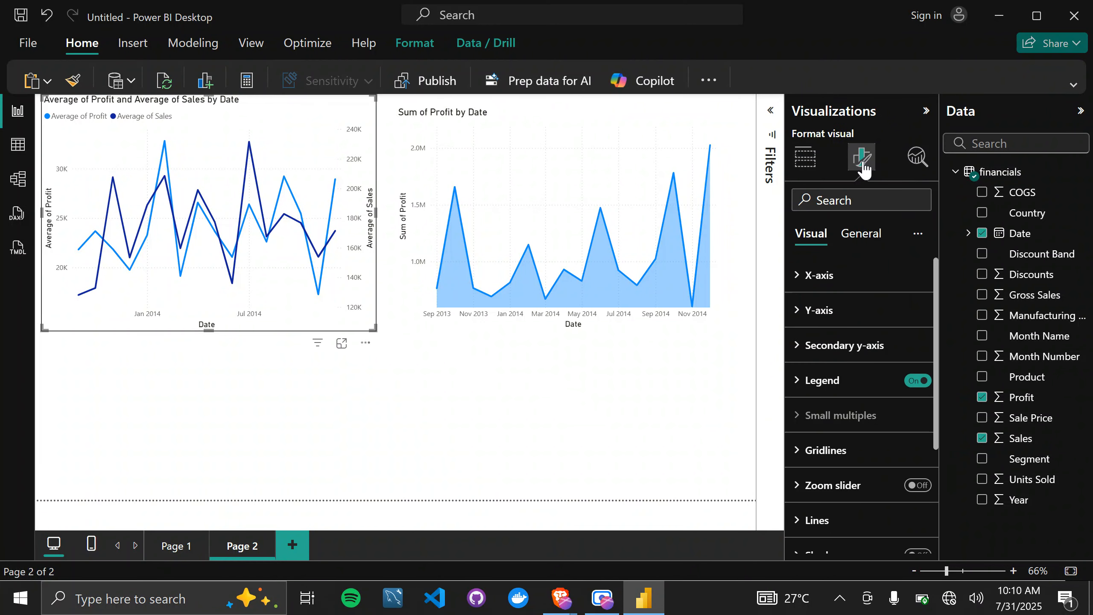
pyautogui.scroll(-3, 836, 467)
pyautogui.scroll(3, 856, 430)
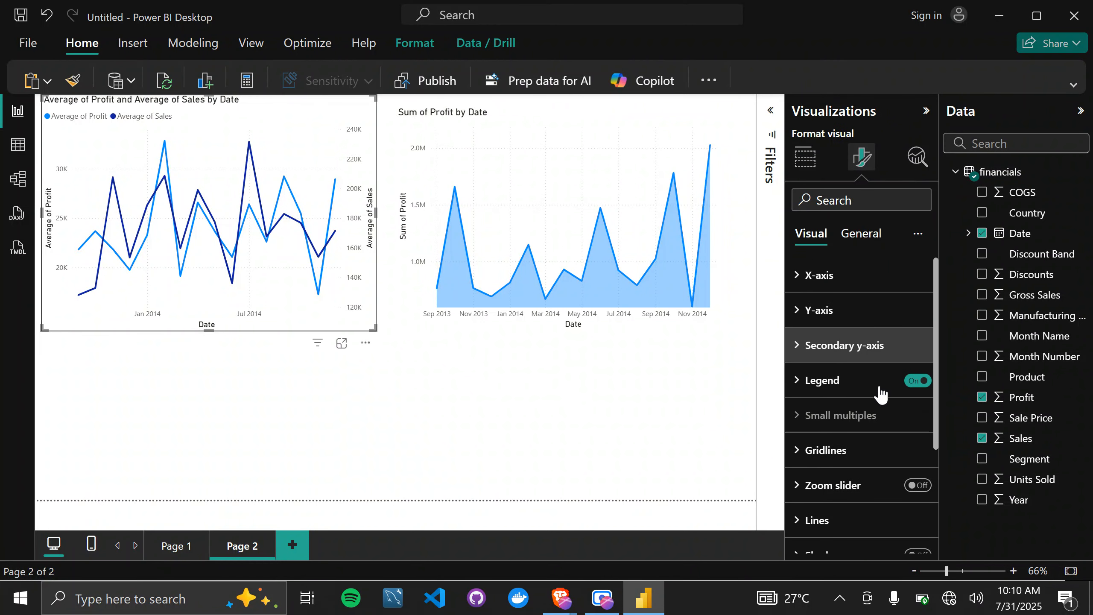
pyautogui.click(806, 159)
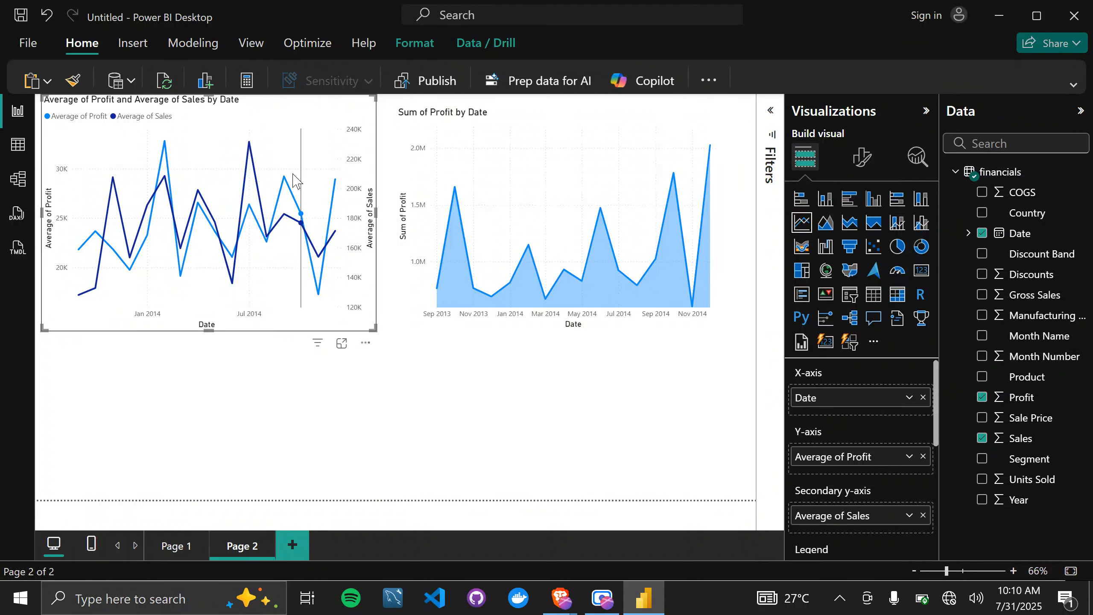
pyautogui.moveTo(295, 181)
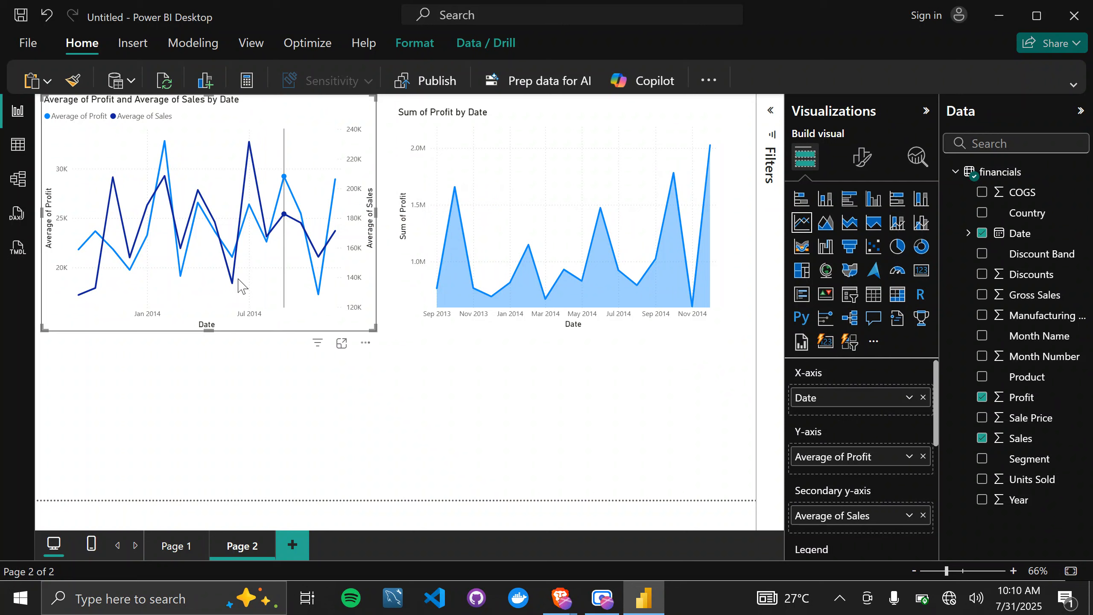
pyautogui.moveTo(233, 282)
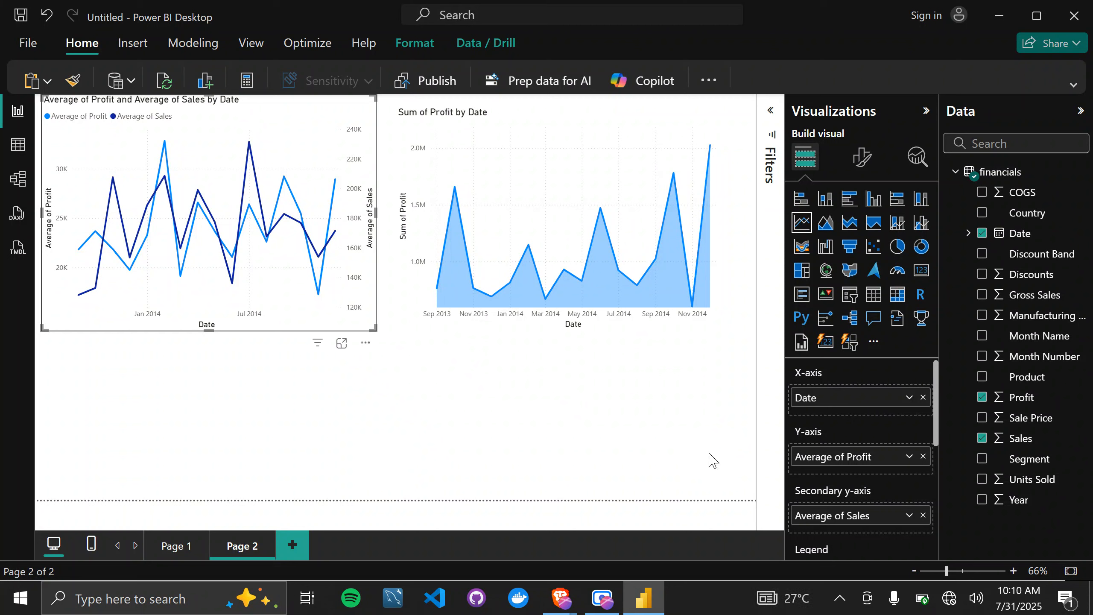
# Add a third report page and place an empty waterfall chart on it.
pyautogui.click(295, 551)
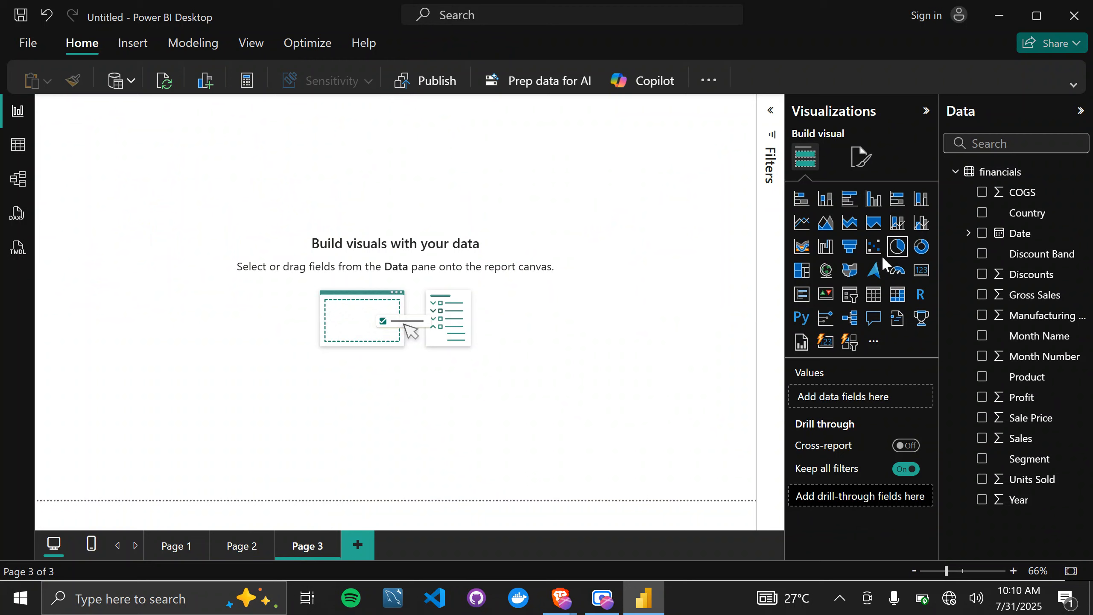
pyautogui.click(826, 248)
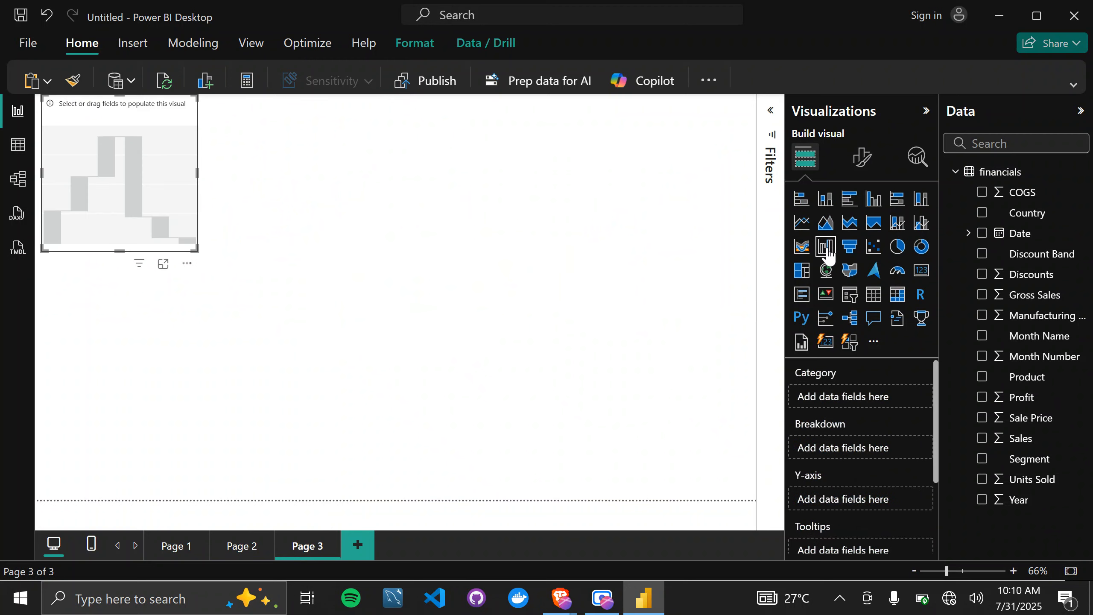
pyautogui.click(516, 309)
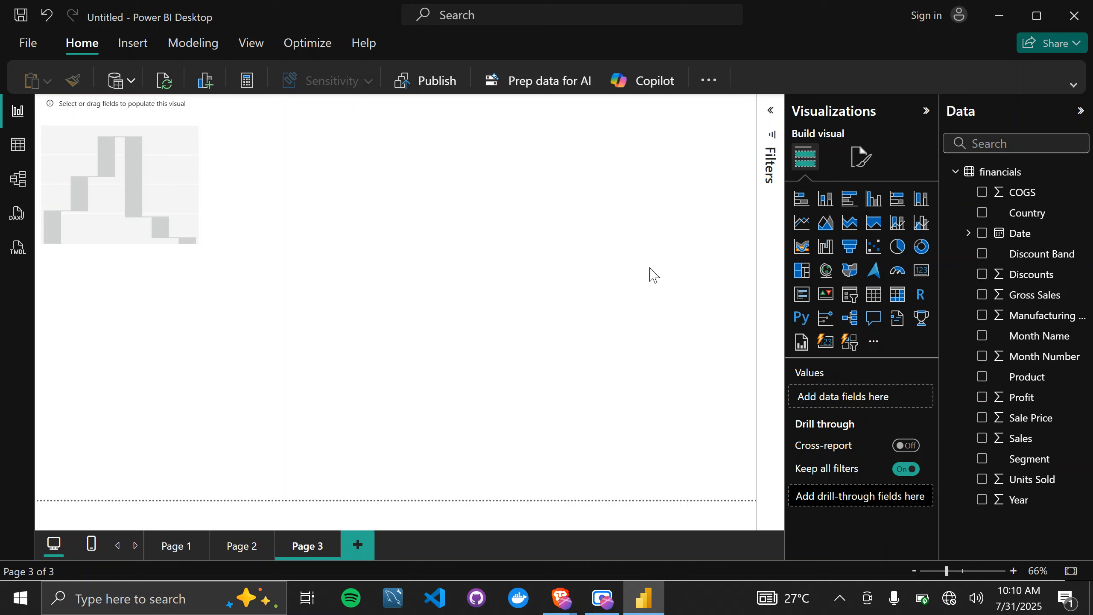
# Add an empty funnel chart at the upper right of the page and an empty scatter chart between it and the waterfall chart.
pyautogui.click(850, 248)
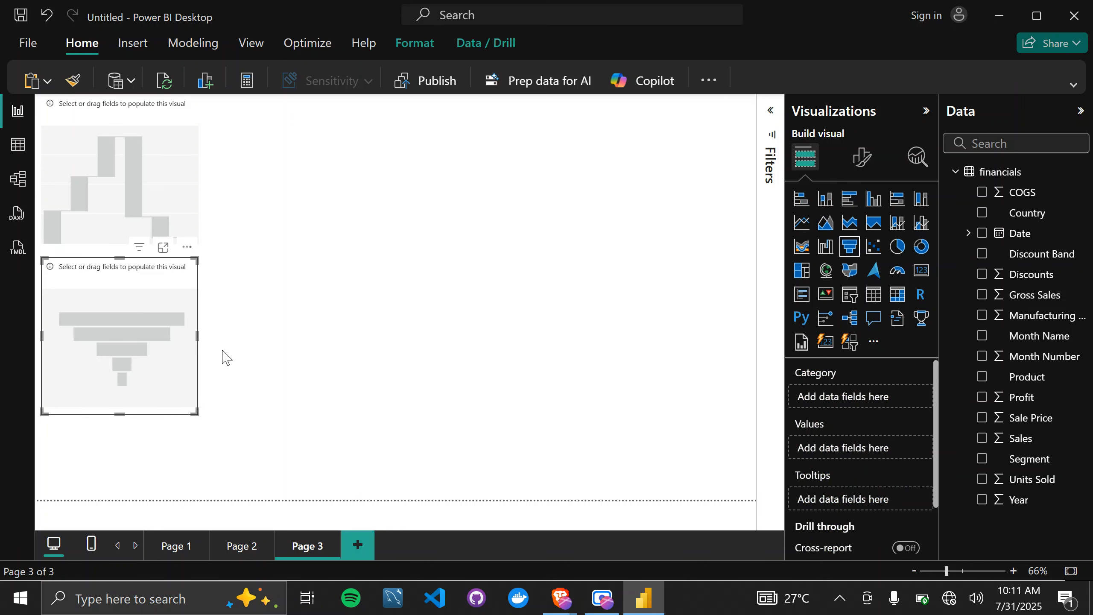
pyautogui.moveTo(254, 298); pyautogui.dragTo(658, 166)
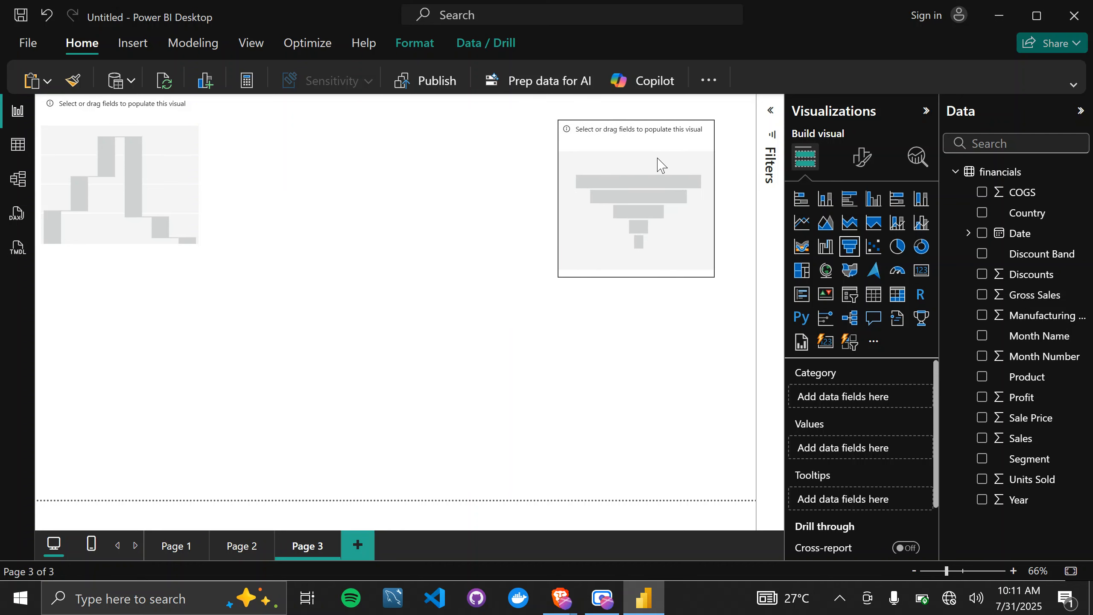
pyautogui.click(650, 393)
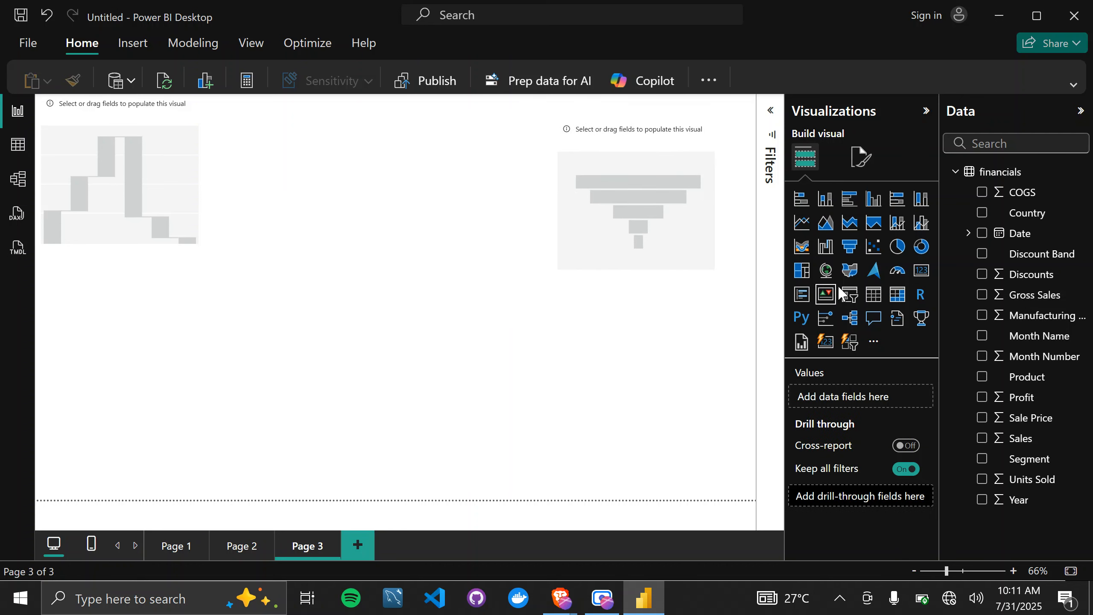
pyautogui.click(874, 247)
pyautogui.moveTo(168, 307); pyautogui.dragTo(431, 149)
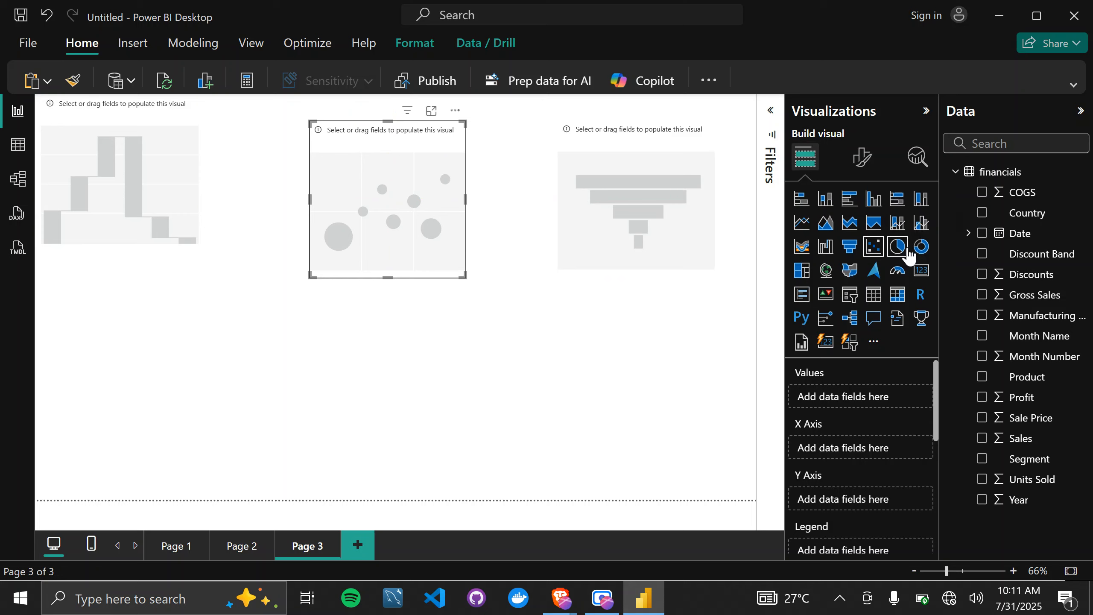
pyautogui.click(637, 429)
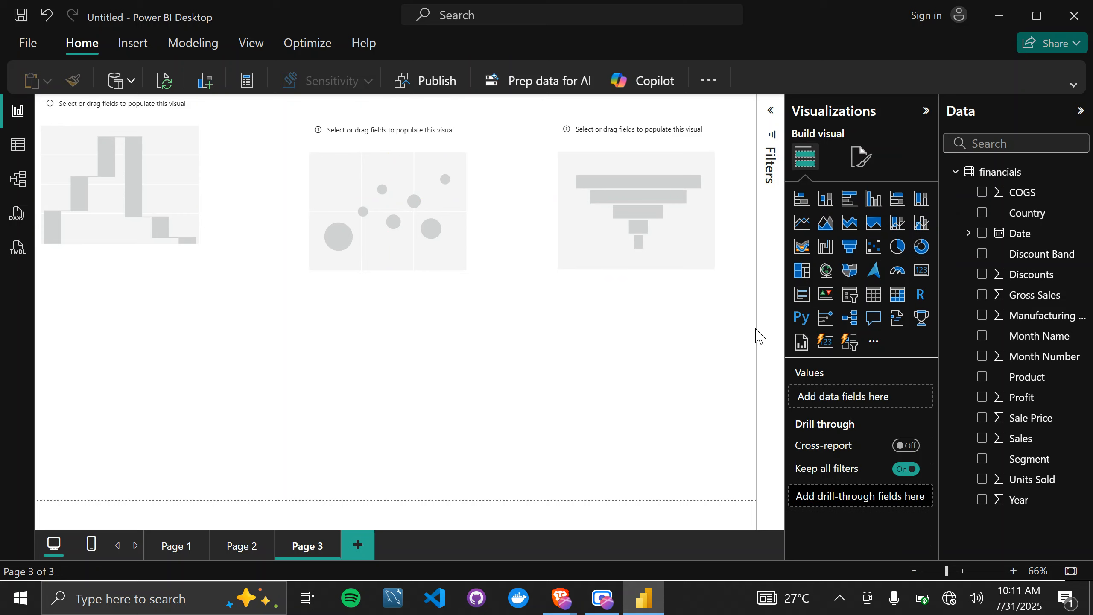
# Add an empty pie chart in the page's lower left corner and an empty donut chart in its lower right corner.
pyautogui.click(892, 254)
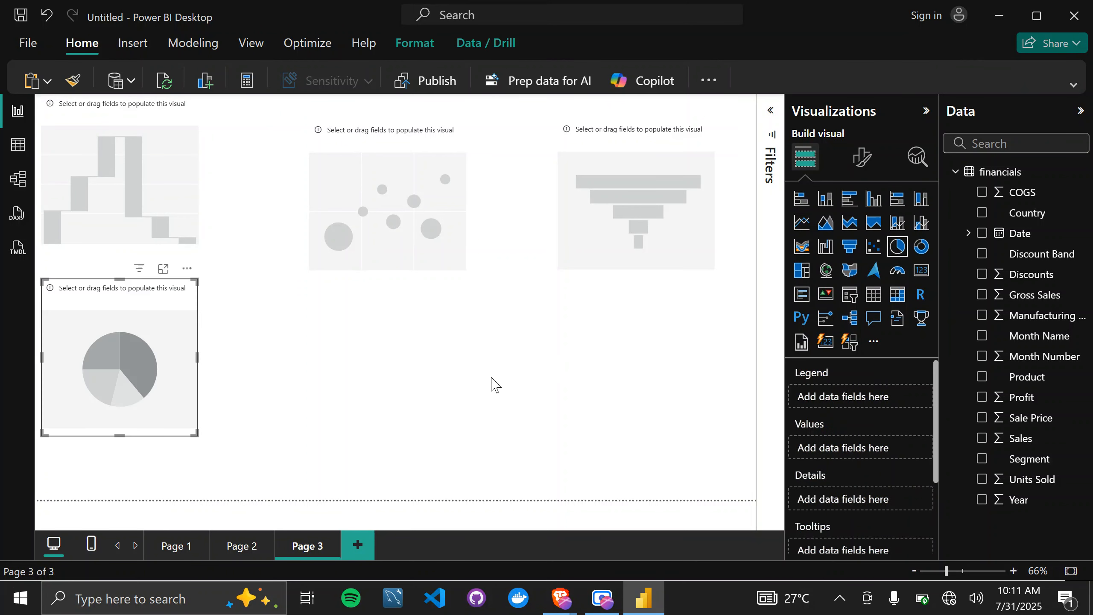
pyautogui.click(487, 382)
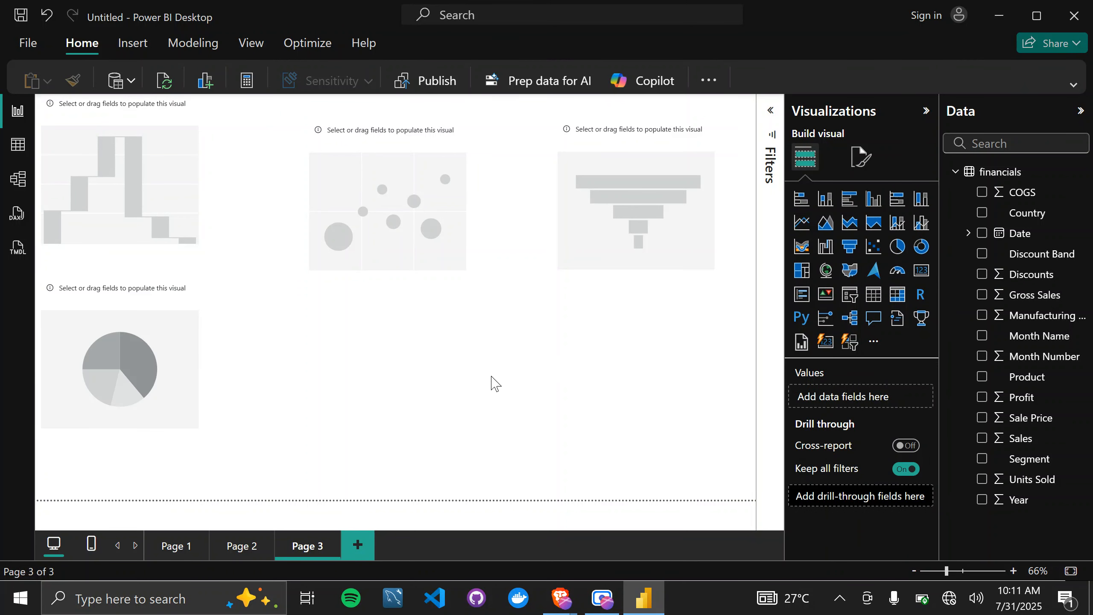
pyautogui.click(923, 249)
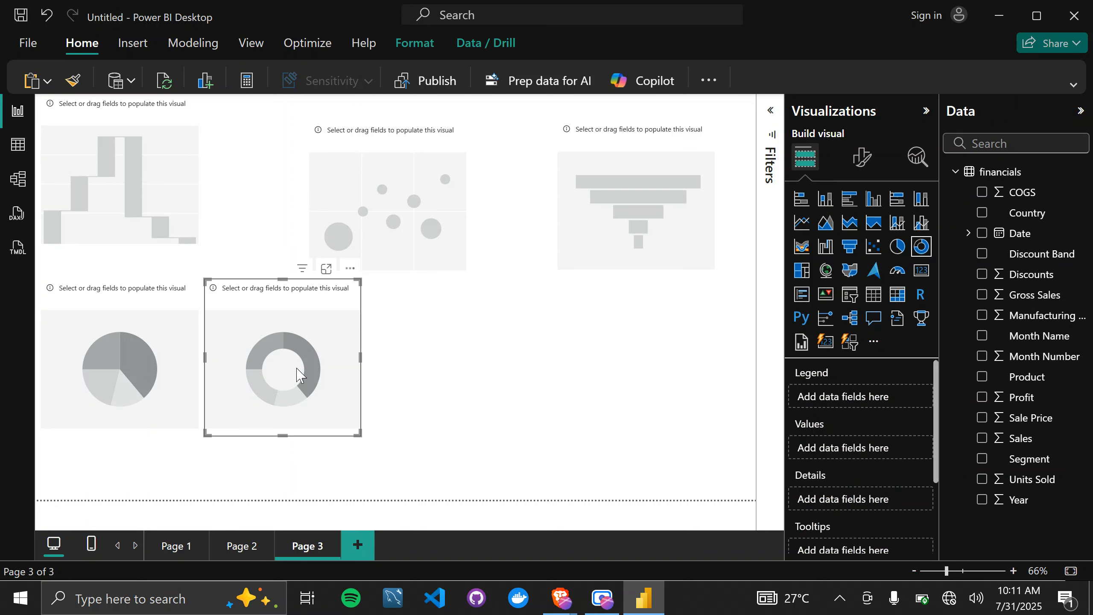
pyautogui.moveTo(297, 372); pyautogui.dragTo(698, 438)
pyautogui.click(178, 408)
pyautogui.moveTo(153, 397); pyautogui.dragTo(120, 463)
# Enlarge the waterfall chart and plot Profit on its Y-axis with Country as the category.
pyautogui.click(165, 226)
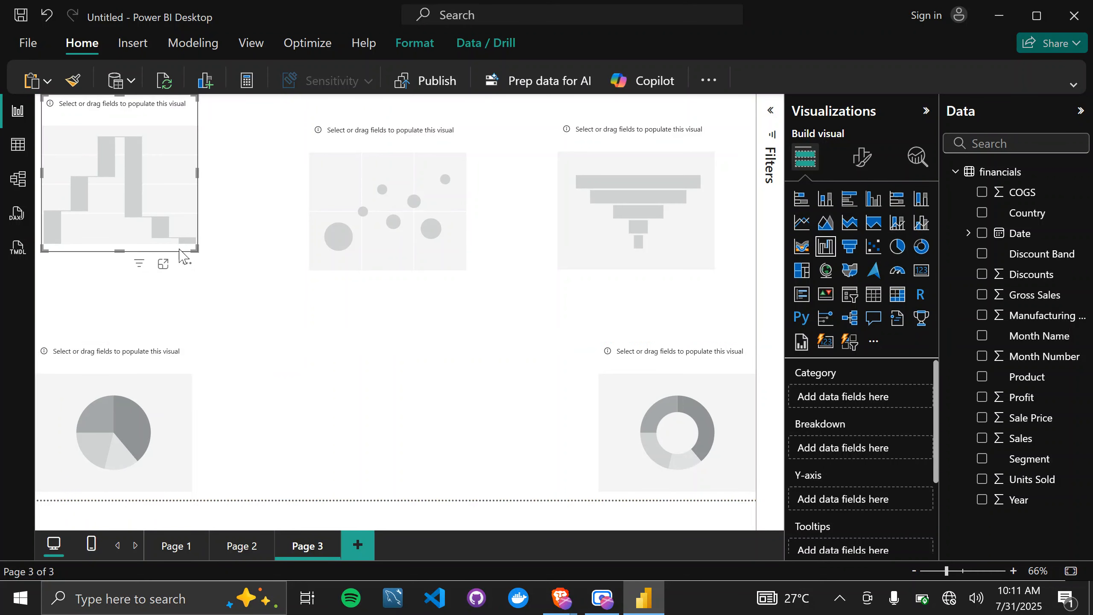
pyautogui.moveTo(195, 247); pyautogui.dragTo(218, 305)
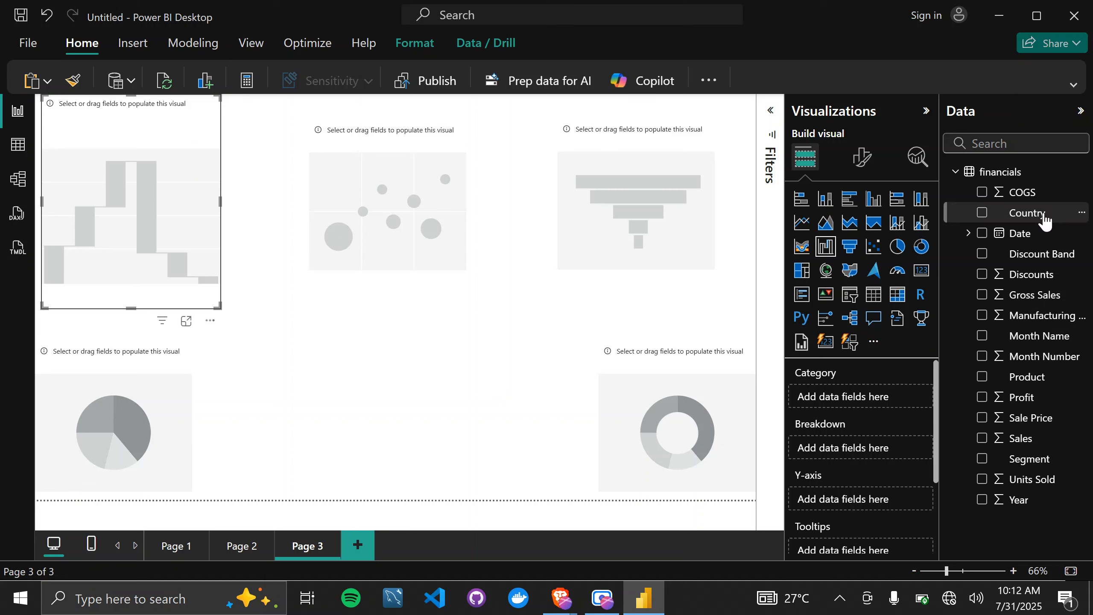
pyautogui.moveTo(1044, 220); pyautogui.dragTo(859, 397)
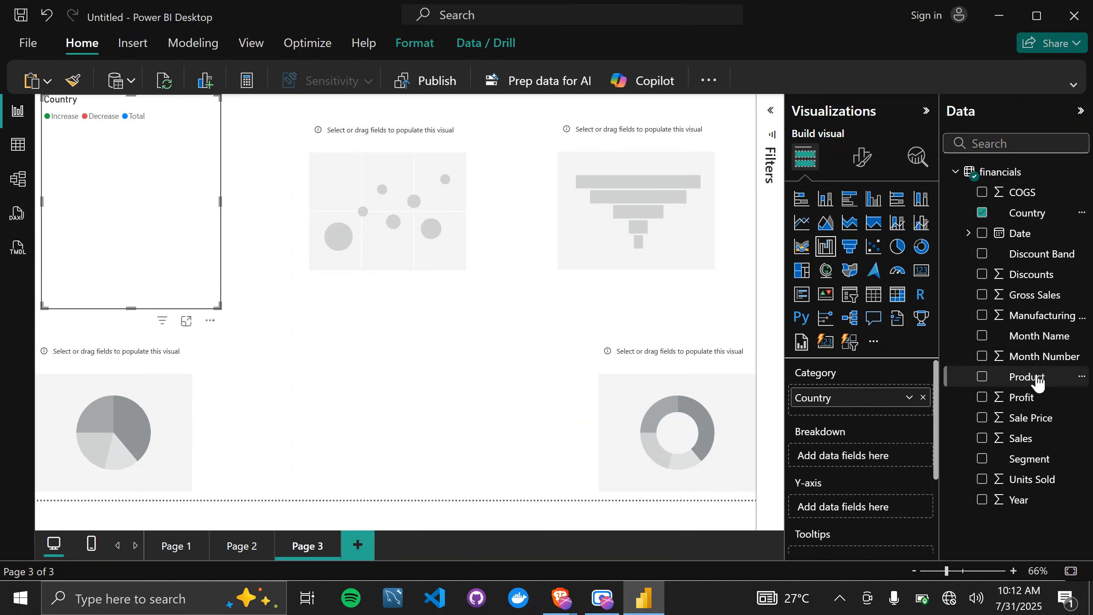
pyautogui.moveTo(1025, 398); pyautogui.dragTo(852, 511)
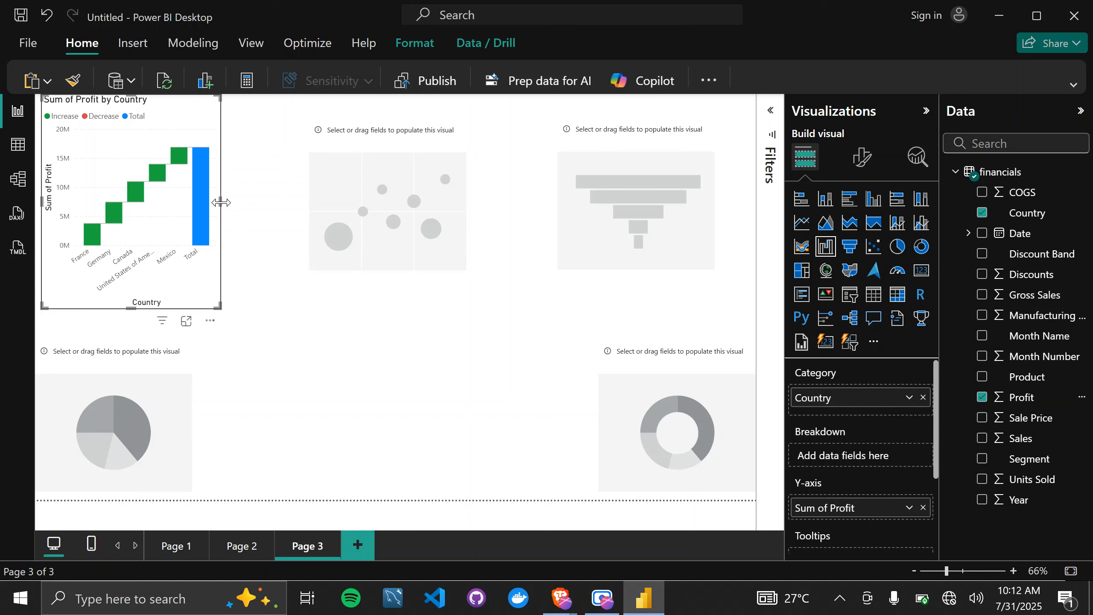
pyautogui.moveTo(220, 202); pyautogui.dragTo(277, 238)
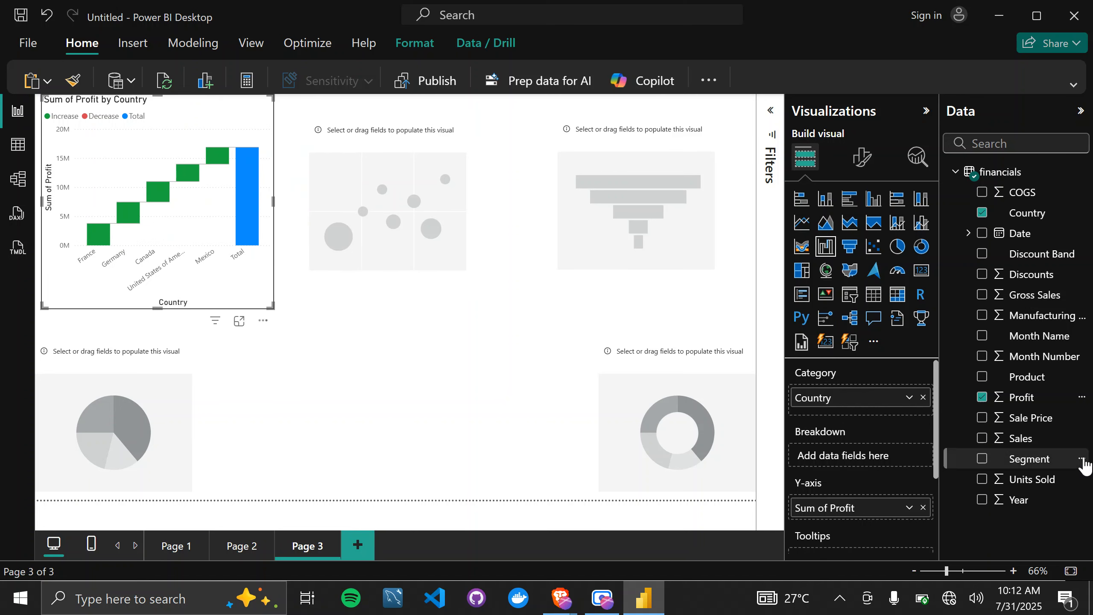
# Replace Country with Segment as the waterfall chart's category and enlarge the chart across most of the page.
pyautogui.click(923, 397)
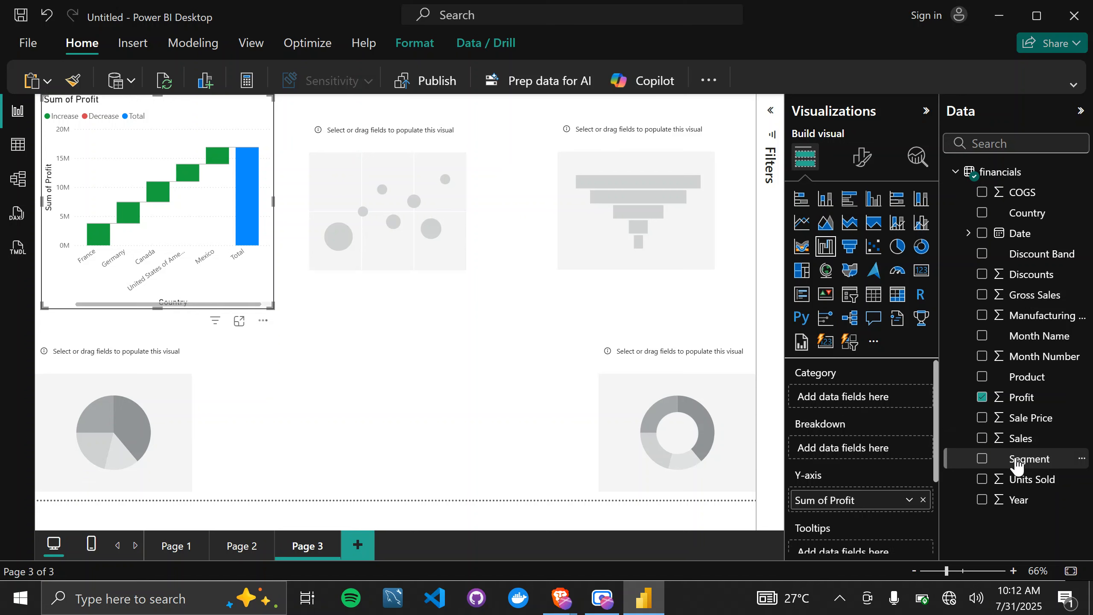
pyautogui.moveTo(1016, 464); pyautogui.dragTo(846, 398)
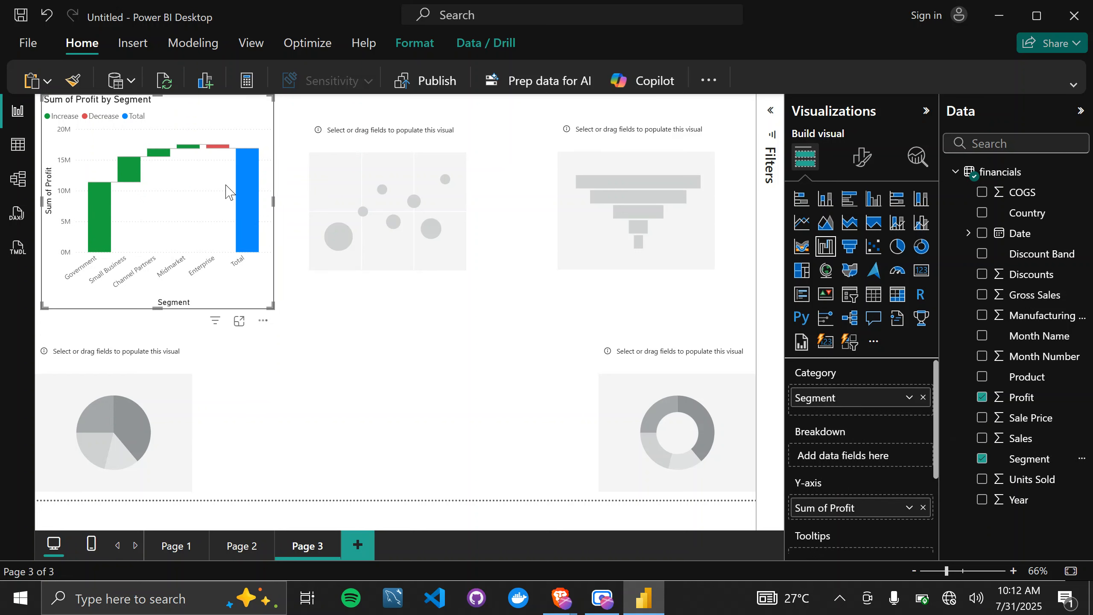
pyautogui.moveTo(268, 304); pyautogui.dragTo(535, 389)
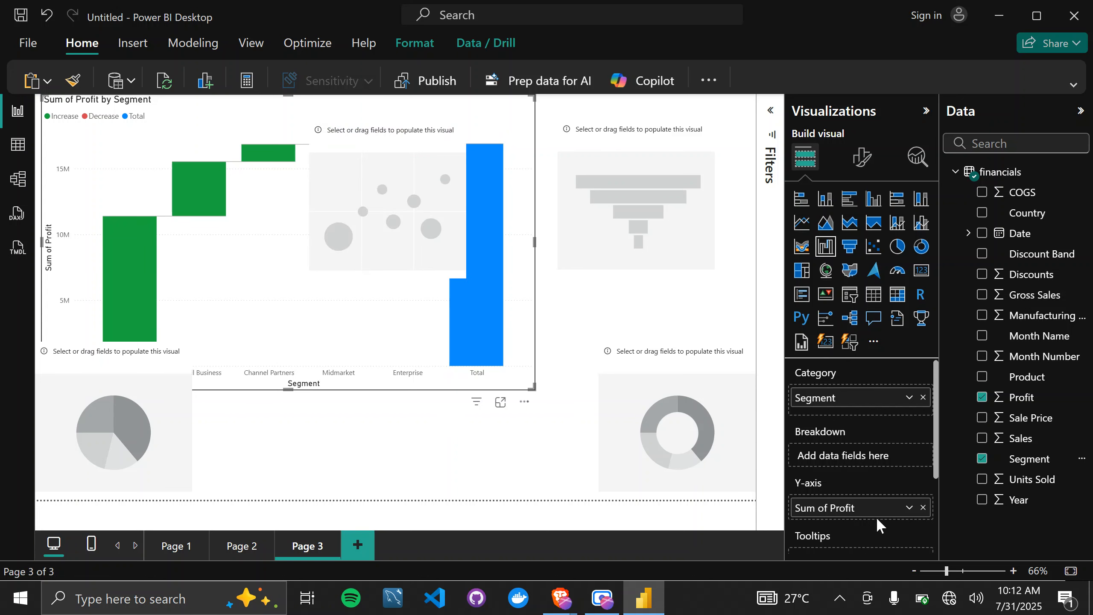
# Try Average as the aggregation of Profit on the waterfall chart's Y-axis and set it back to Sum.
pyautogui.click(909, 507)
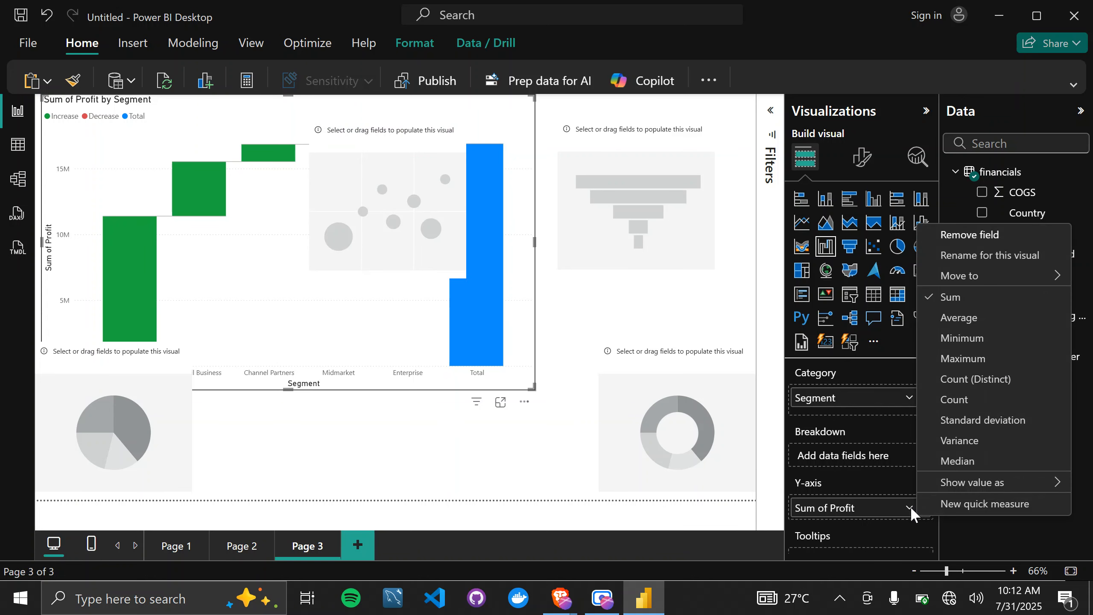
pyautogui.click(940, 319)
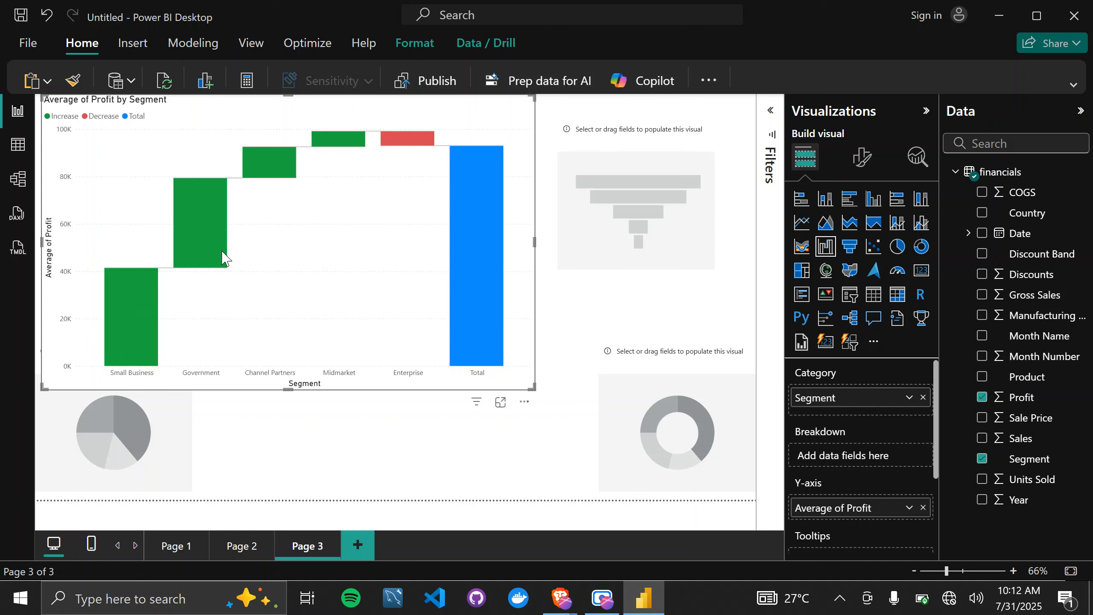
pyautogui.moveTo(223, 258)
pyautogui.moveTo(135, 279)
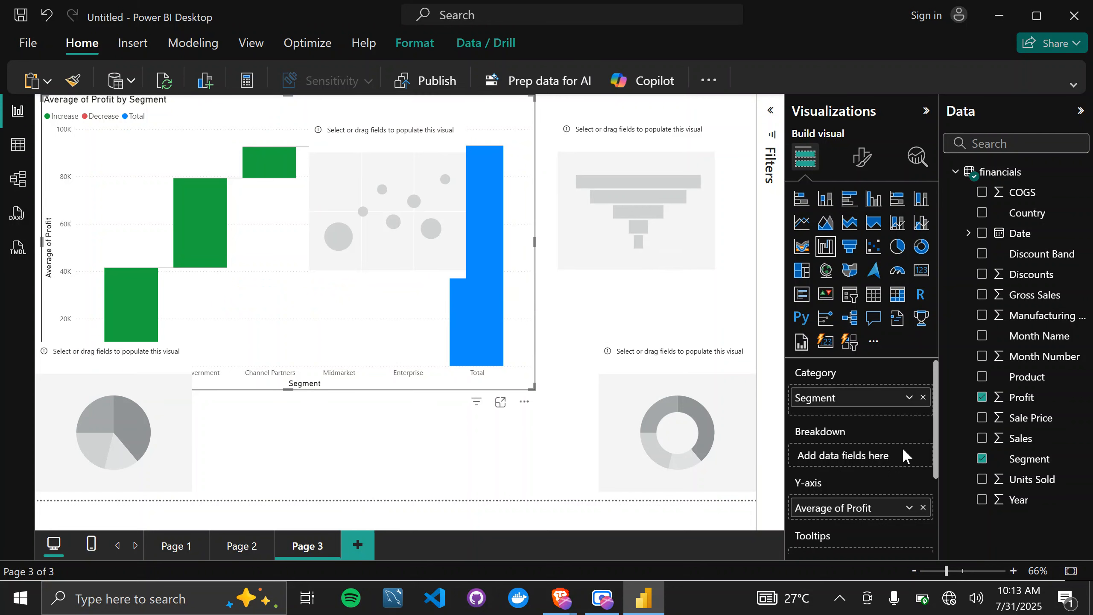
pyautogui.click(909, 508)
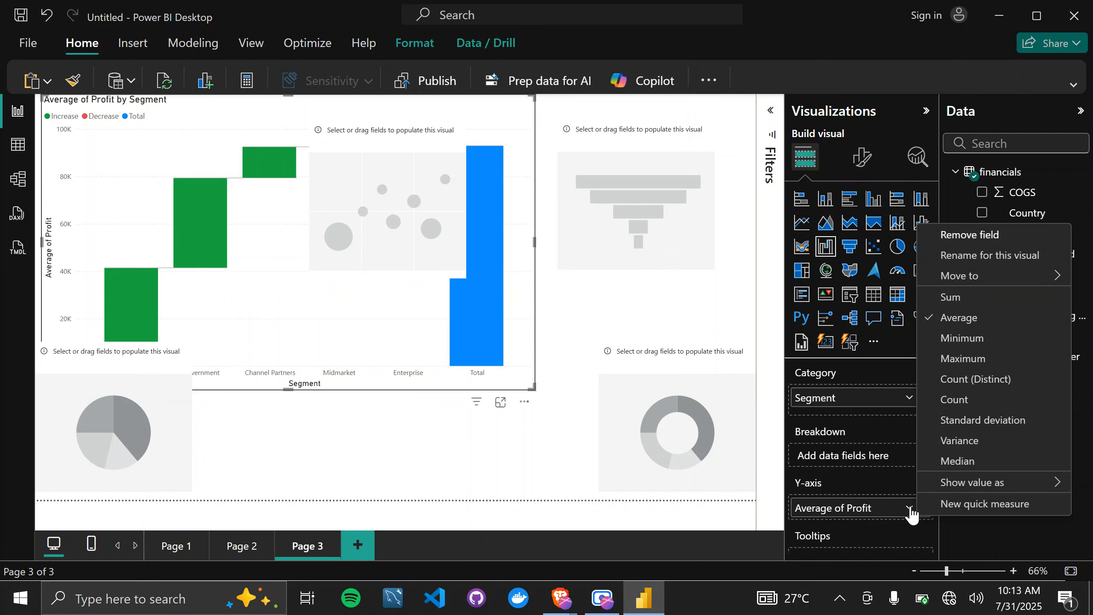
pyautogui.click(958, 298)
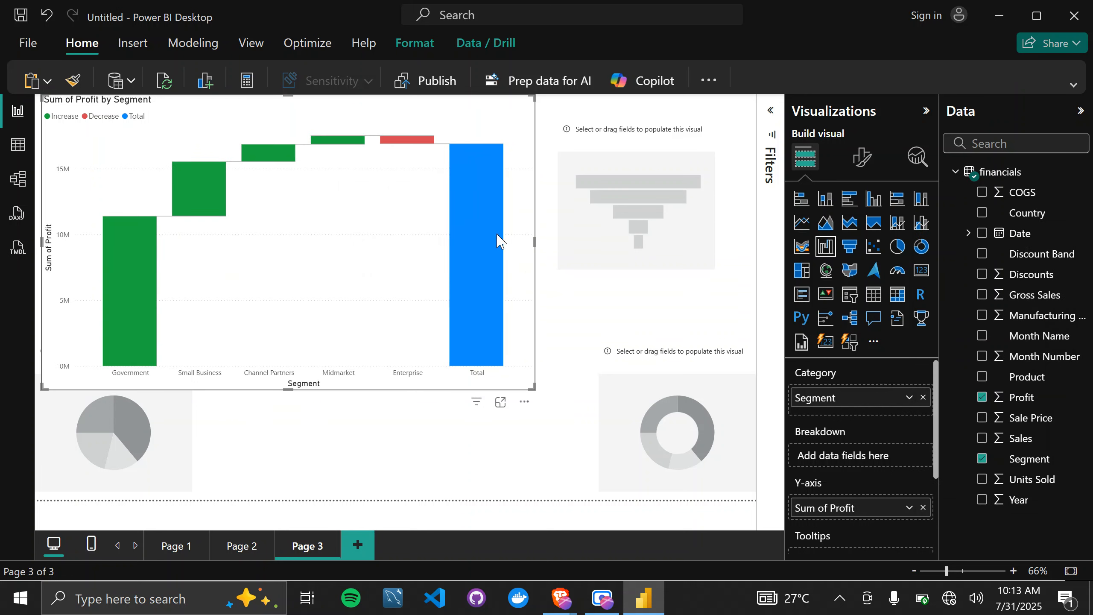
# Examine the profit contribution of each segment and the total on the waterfall chart.
pyautogui.moveTo(489, 235)
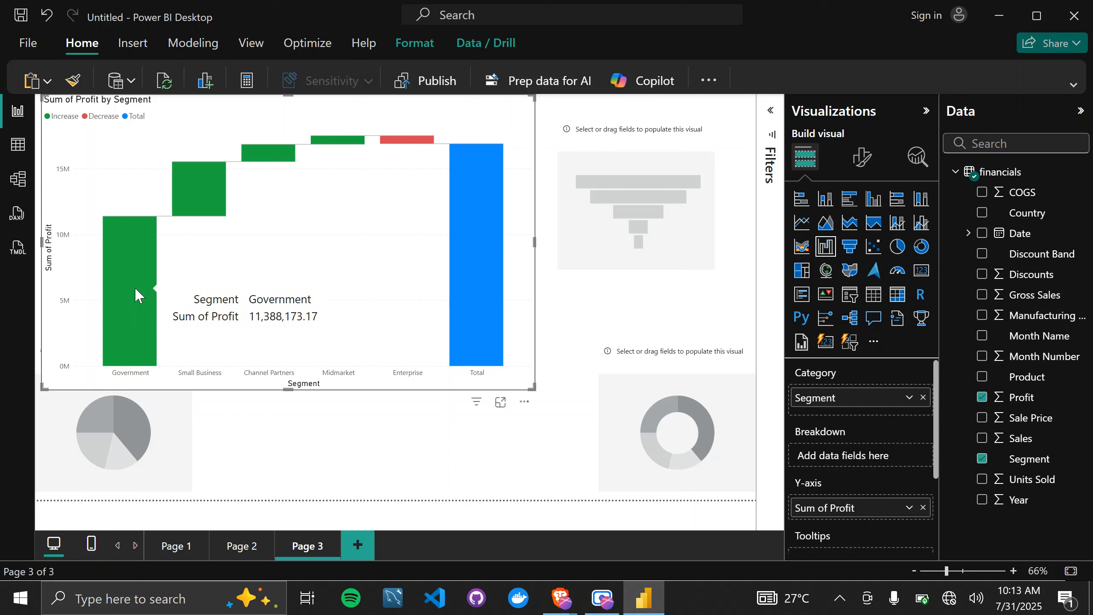
pyautogui.moveTo(215, 196)
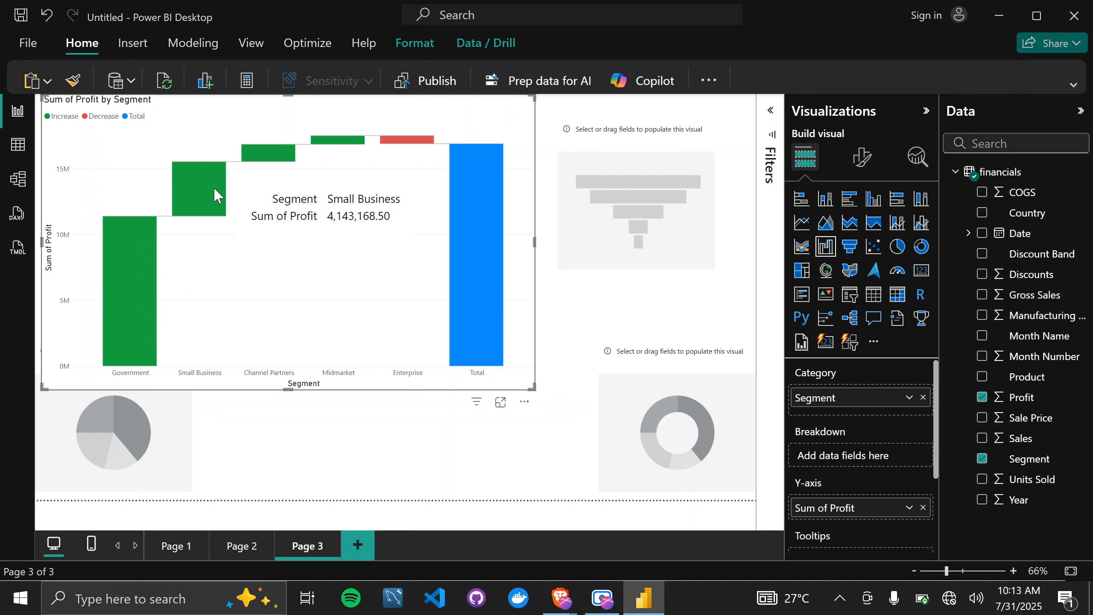
pyautogui.moveTo(288, 161)
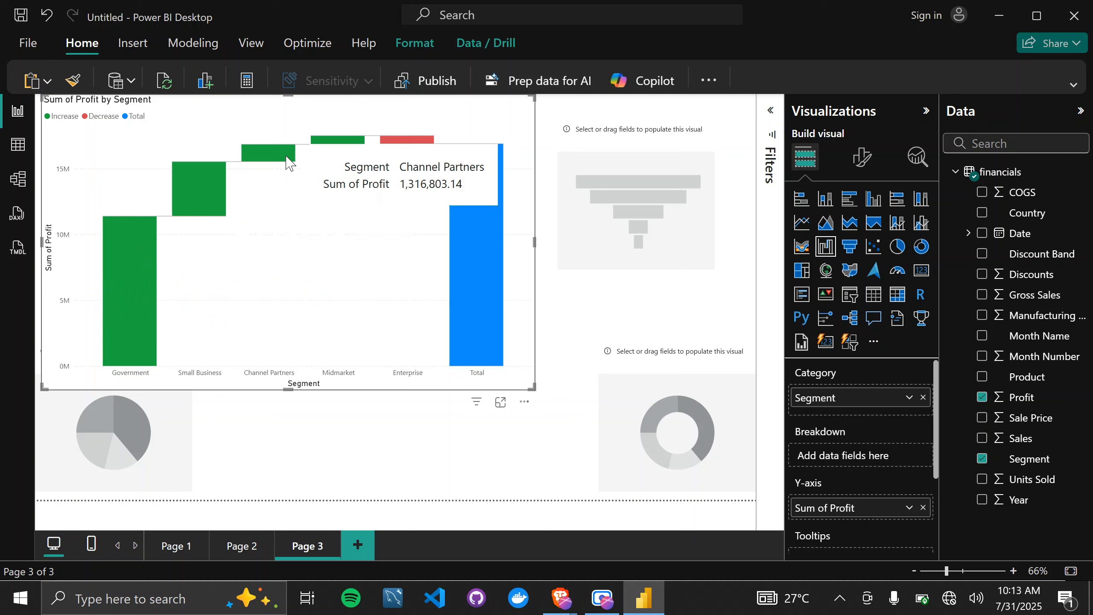
pyautogui.moveTo(361, 144)
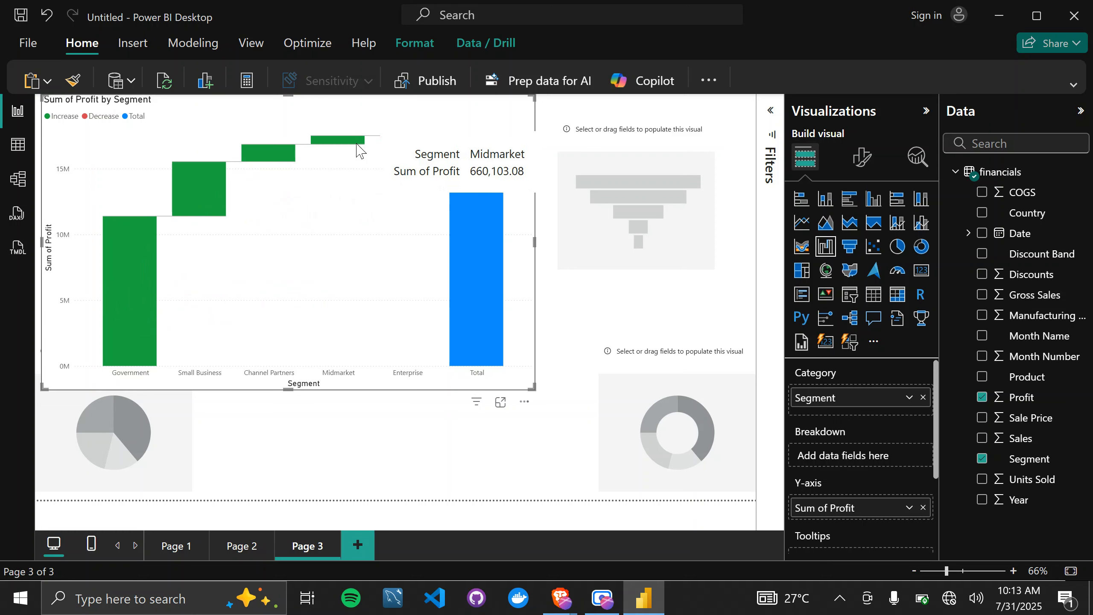
pyautogui.moveTo(396, 142)
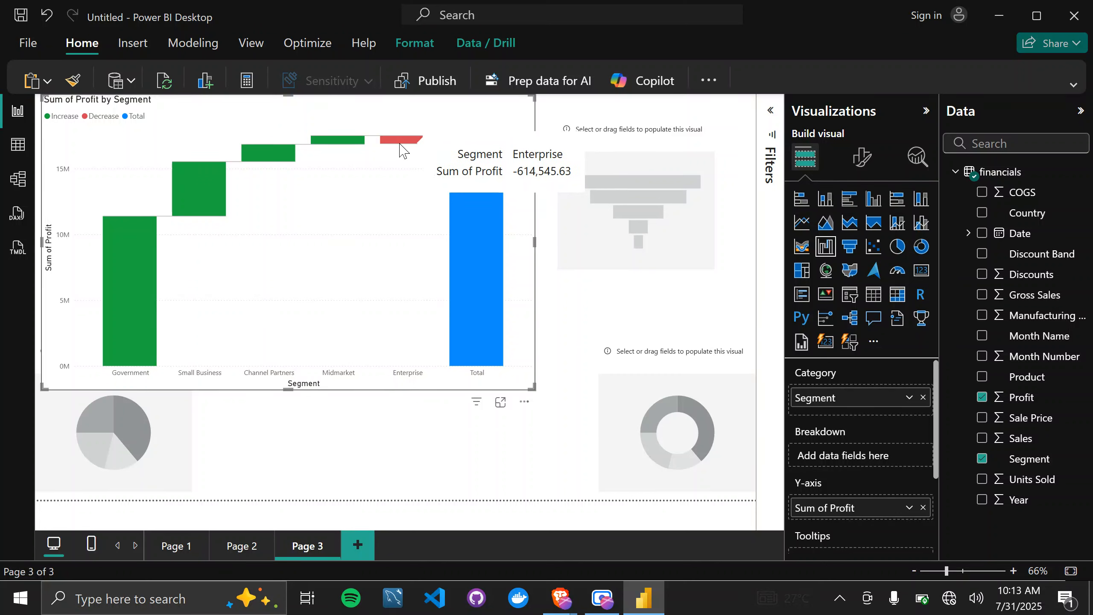
pyautogui.moveTo(475, 172)
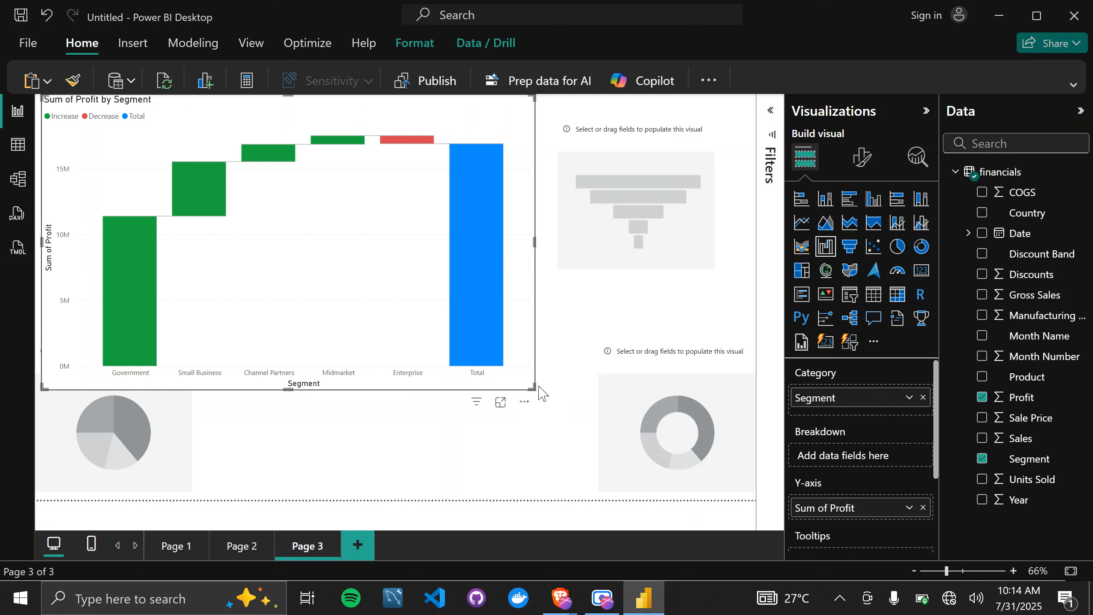
# Shrink the waterfall chart into the page's upper corner and enlarge the empty scatter chart across the middle of the page.
pyautogui.moveTo(533, 388); pyautogui.dragTo(260, 272)
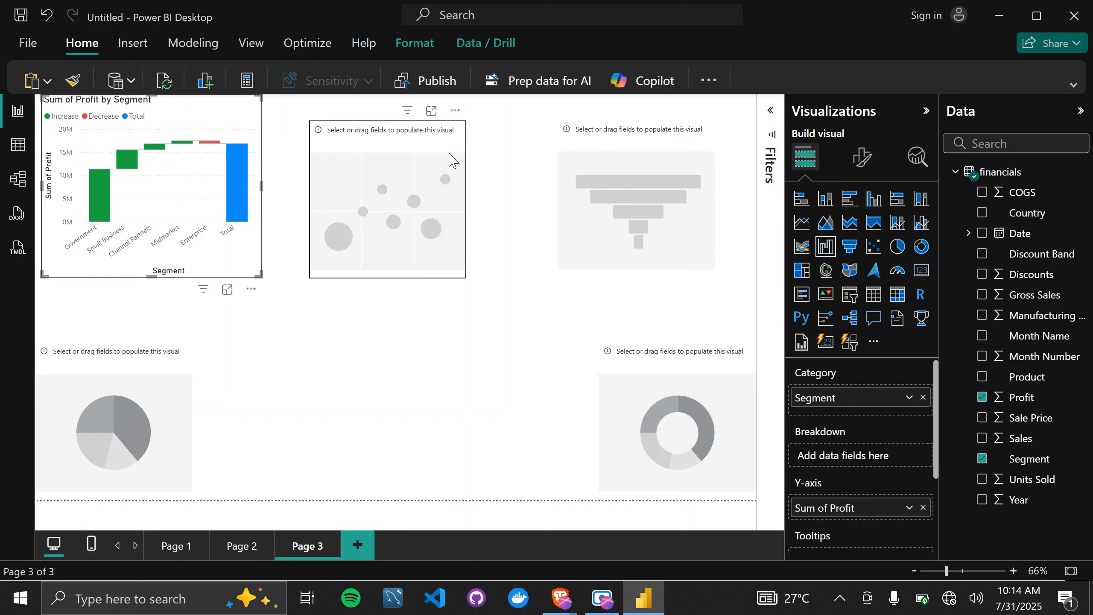
pyautogui.click(414, 140)
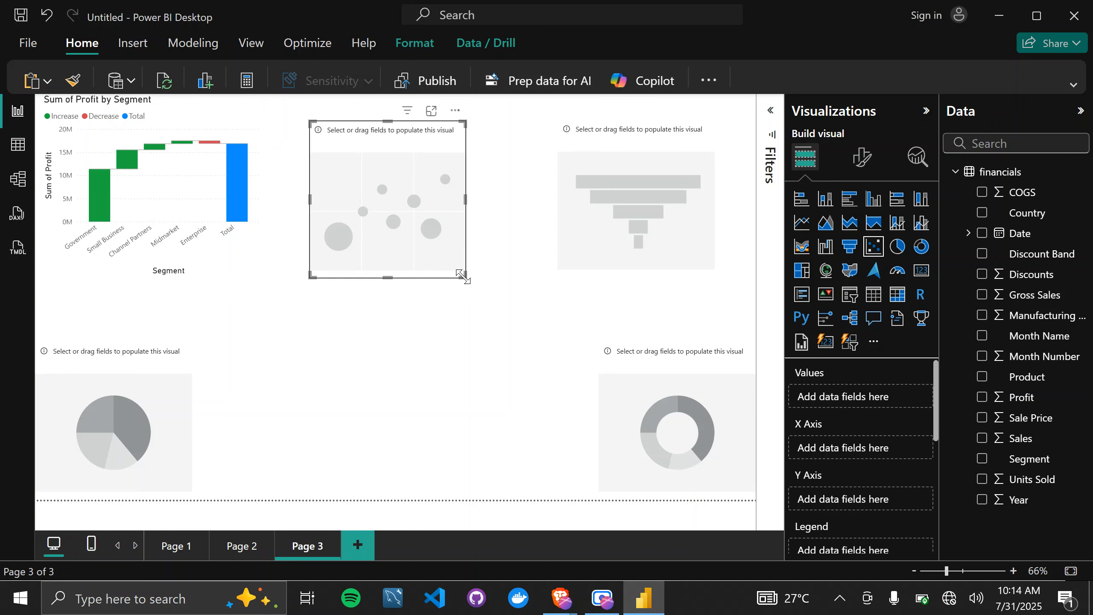
pyautogui.moveTo(462, 277); pyautogui.dragTo(652, 419)
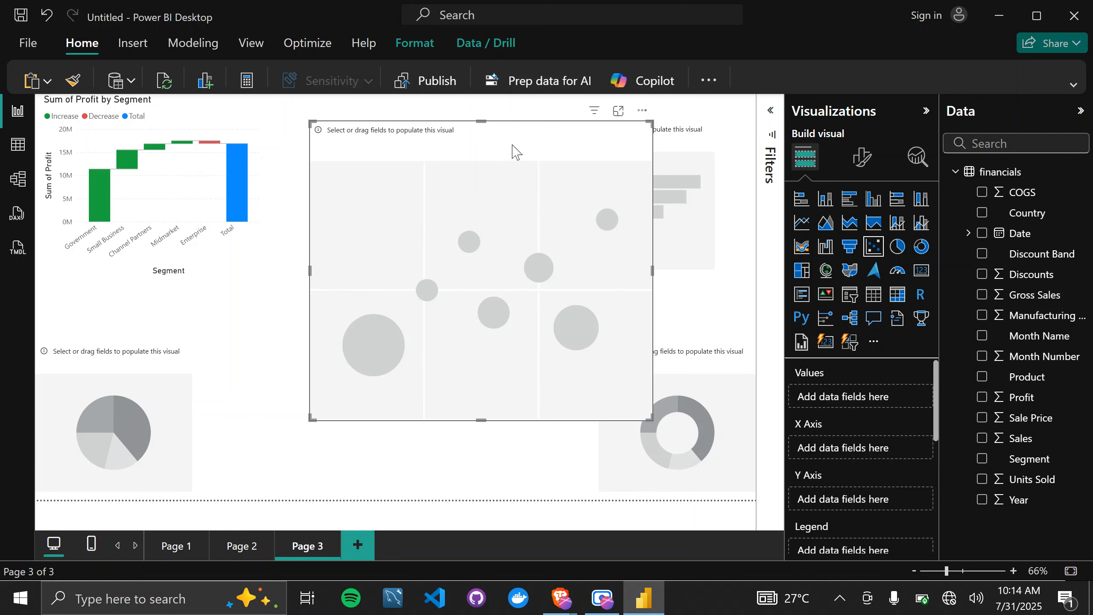
pyautogui.moveTo(516, 152); pyautogui.dragTo(446, 144)
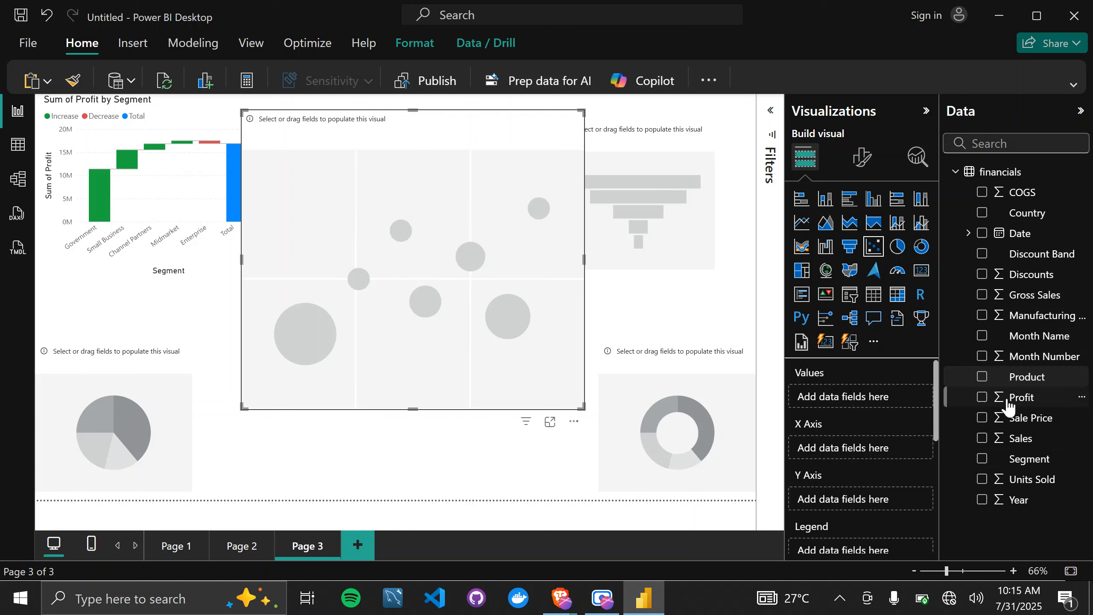
# Plot Sales on the scatter chart's X-axis and Profit on its Y-axis, and enlarge the chart.
pyautogui.moveTo(997, 408); pyautogui.dragTo(827, 449)
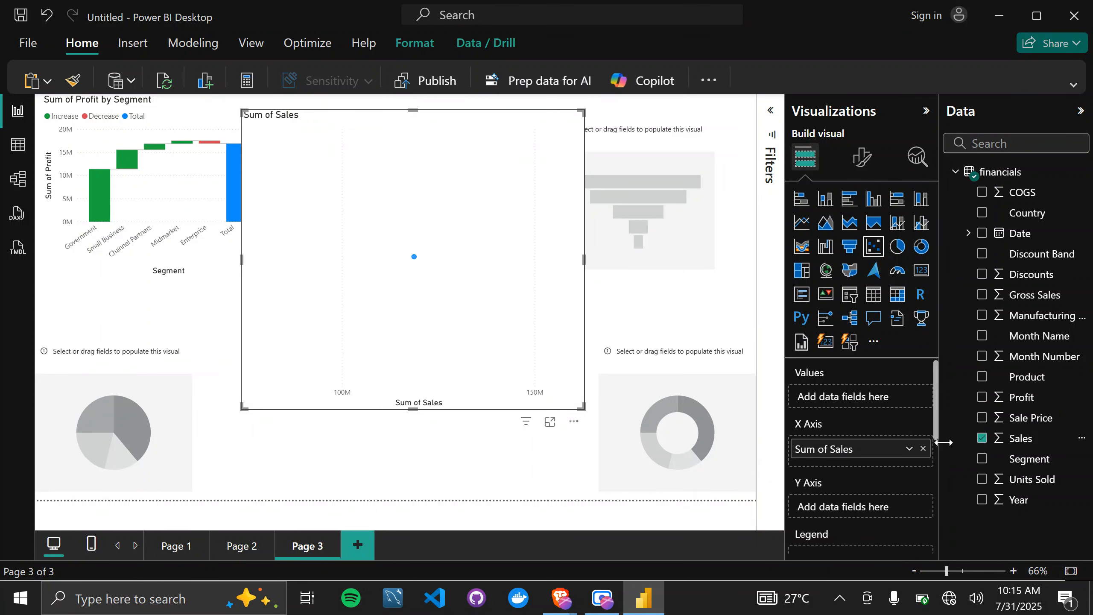
pyautogui.moveTo(1017, 402); pyautogui.dragTo(876, 511)
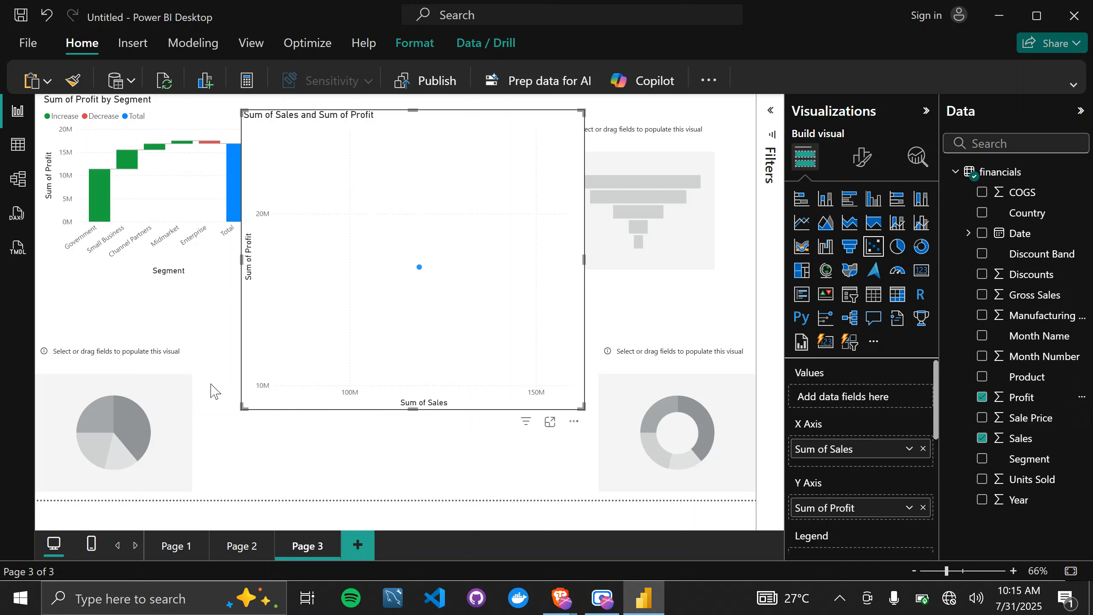
pyautogui.moveTo(242, 407); pyautogui.dragTo(167, 419)
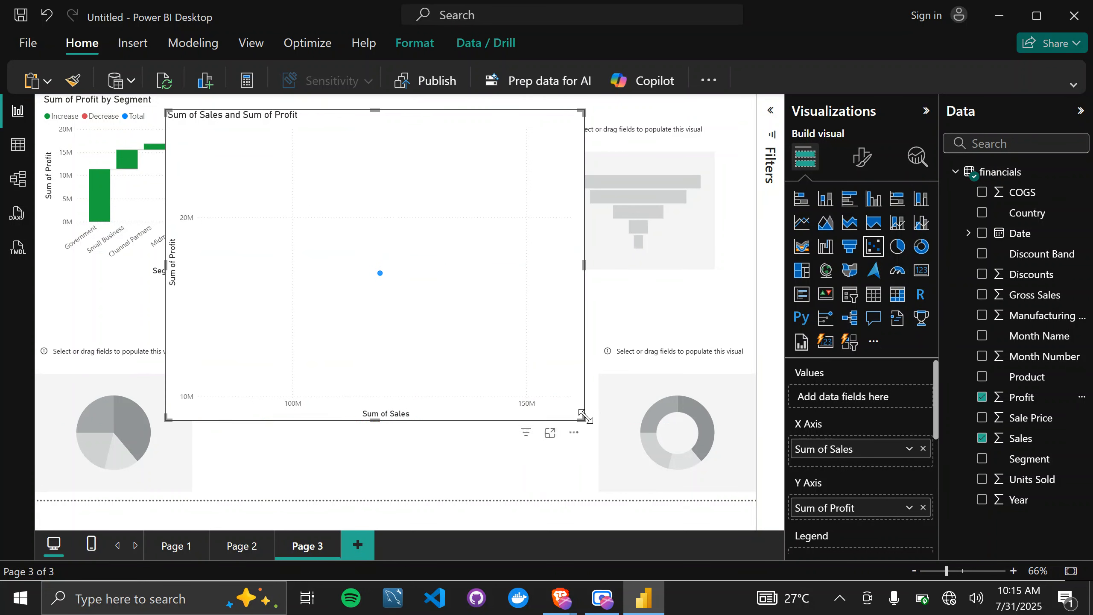
pyautogui.moveTo(582, 415); pyautogui.dragTo(636, 438)
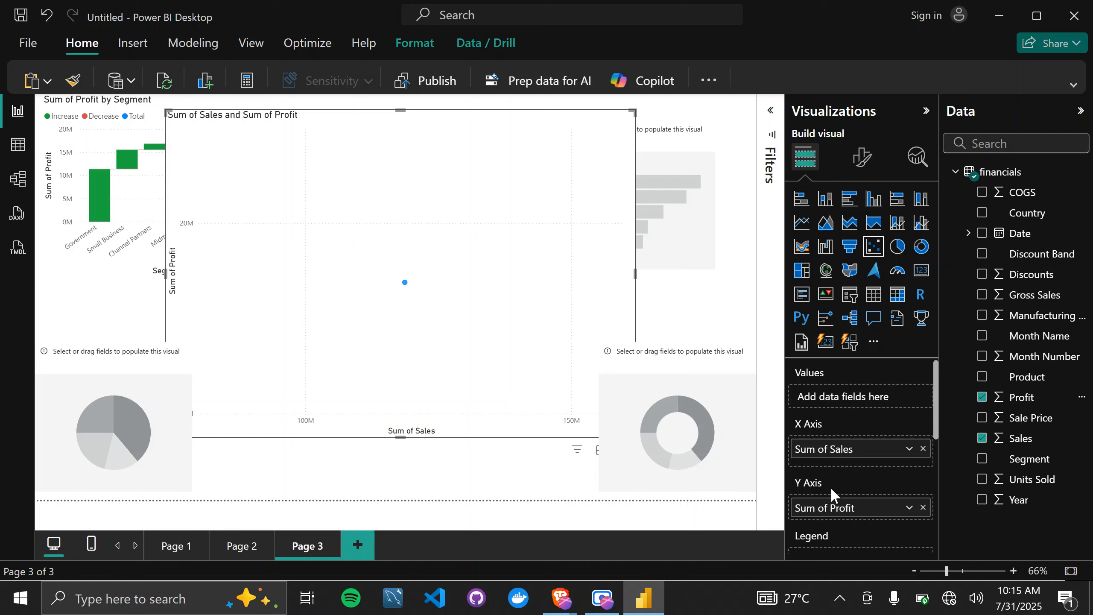
# Set both Sales and Profit on the scatter chart to Don't summarize and widen the chart.
pyautogui.click(909, 449)
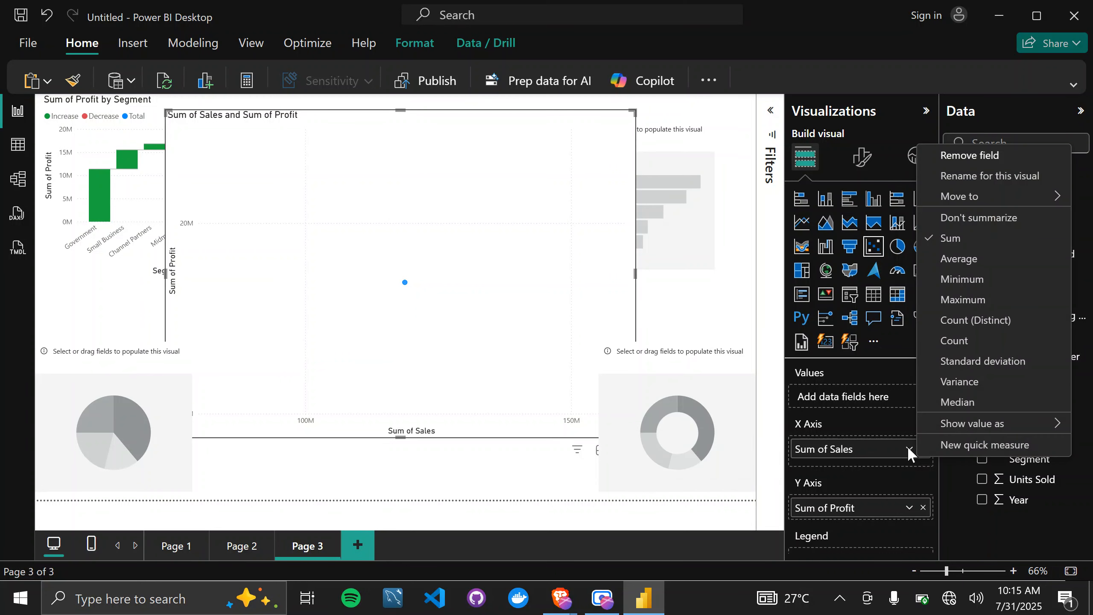
pyautogui.click(968, 228)
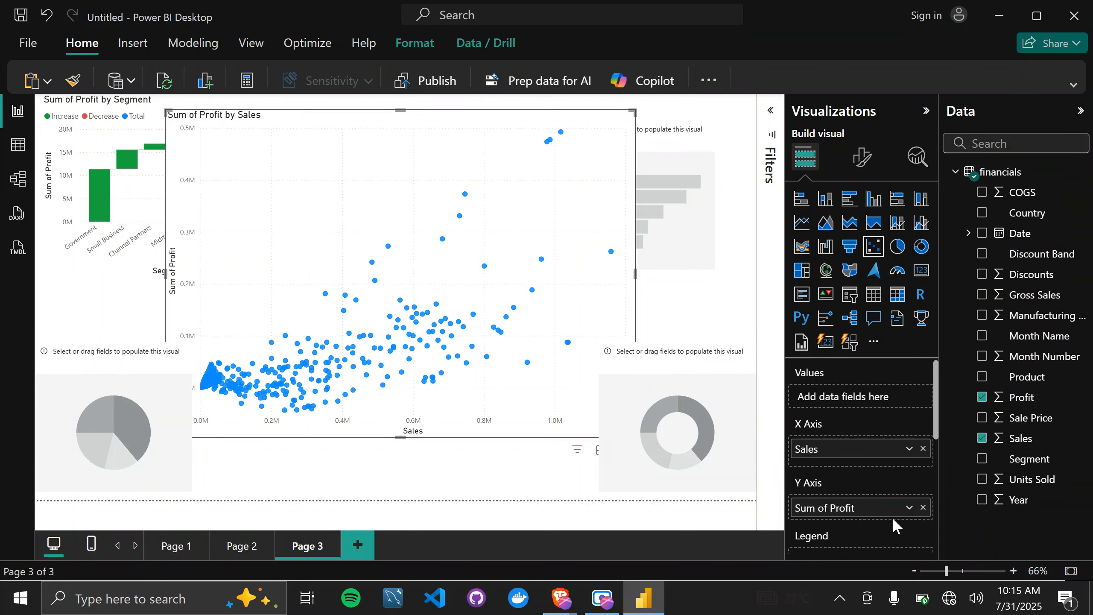
pyautogui.click(909, 507)
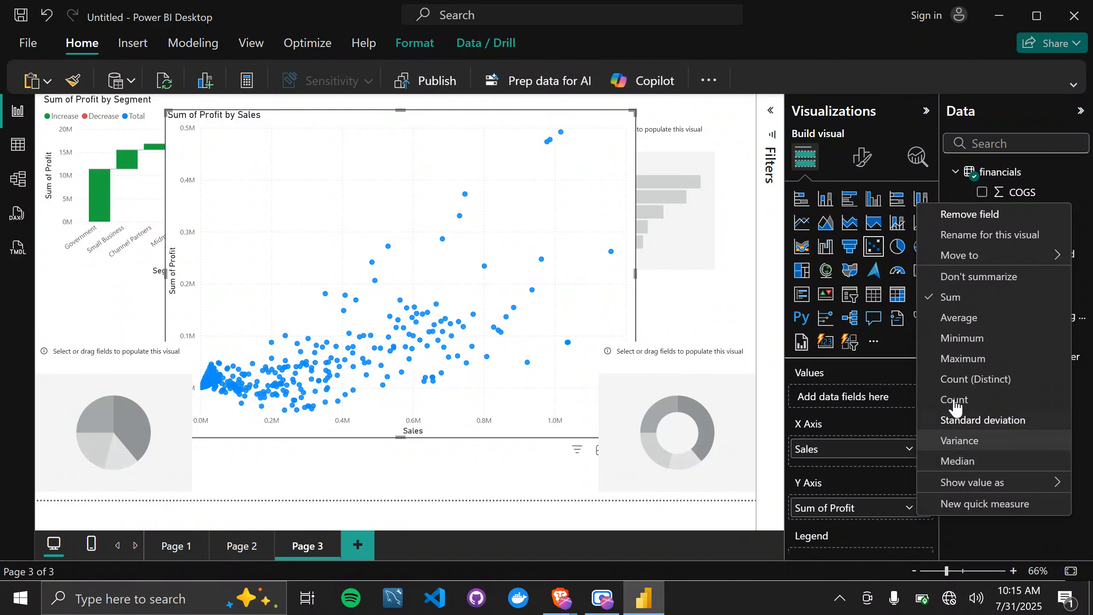
pyautogui.click(951, 277)
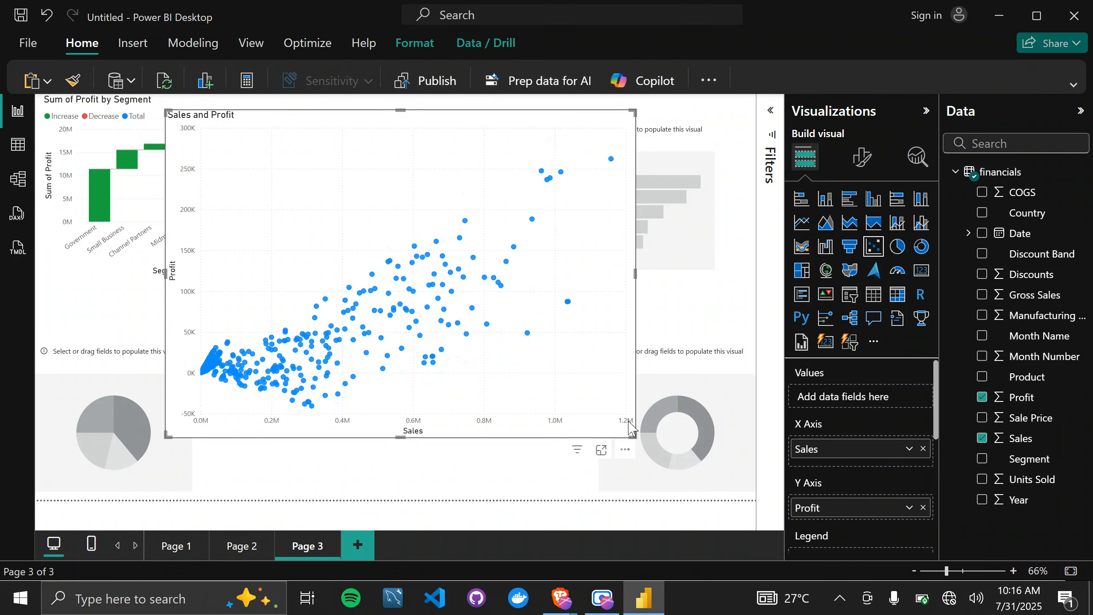
pyautogui.moveTo(633, 431); pyautogui.dragTo(659, 443)
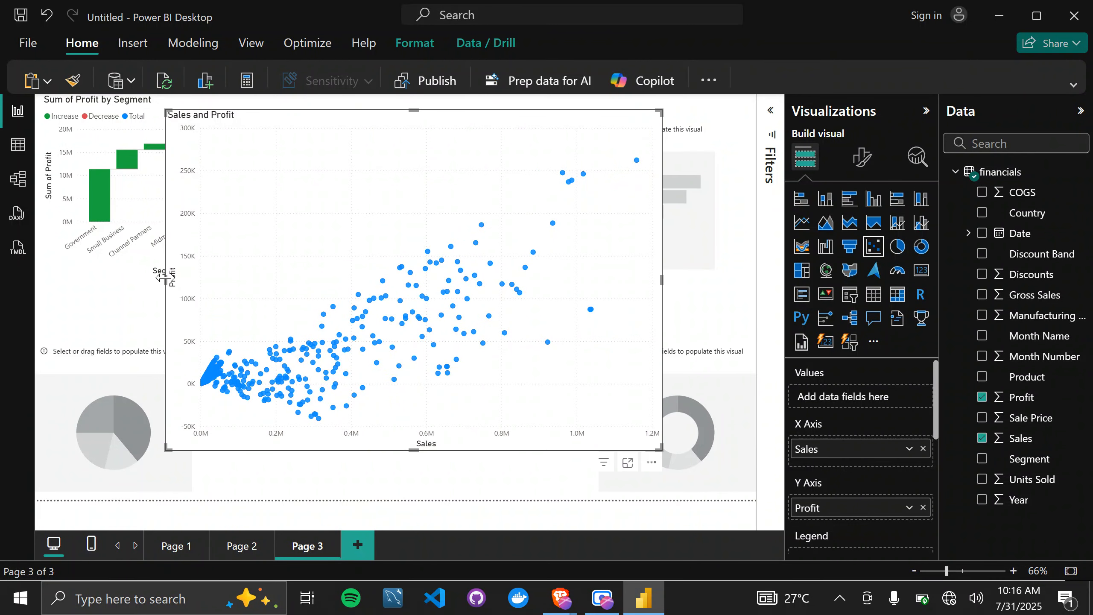
pyautogui.moveTo(164, 277); pyautogui.dragTo(103, 277)
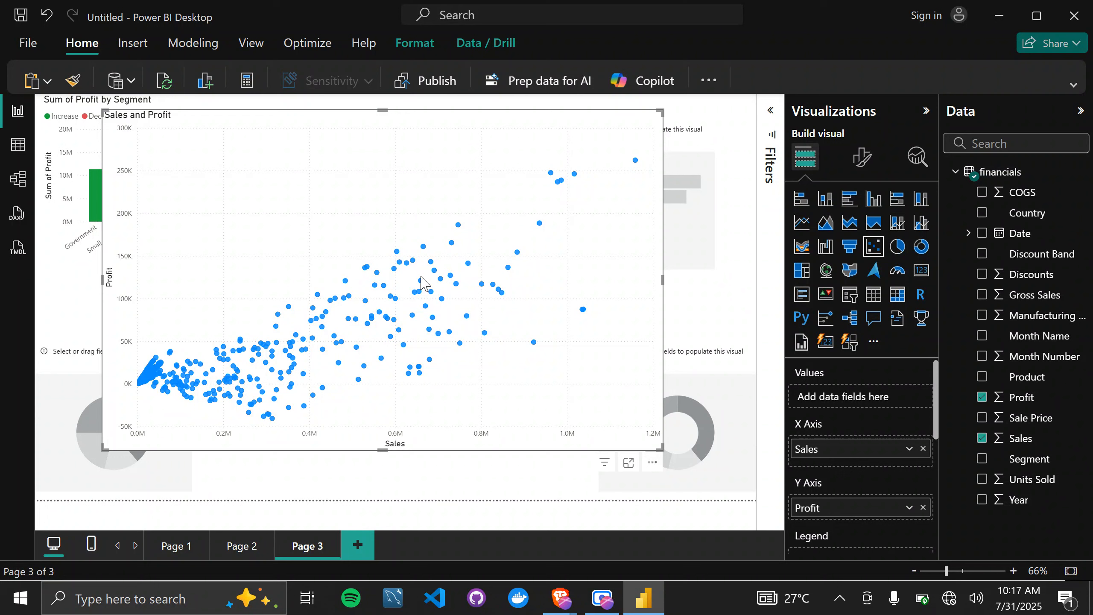
# Adjust the scatter chart's size and add Segment as its legend.
pyautogui.moveTo(437, 270)
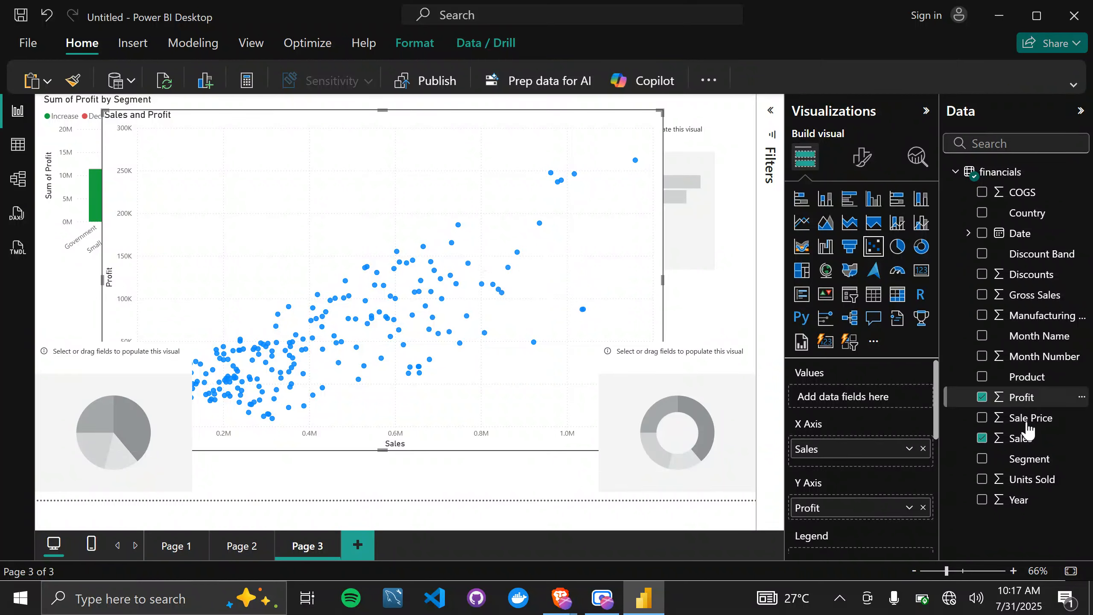
pyautogui.scroll(-4, 888, 445)
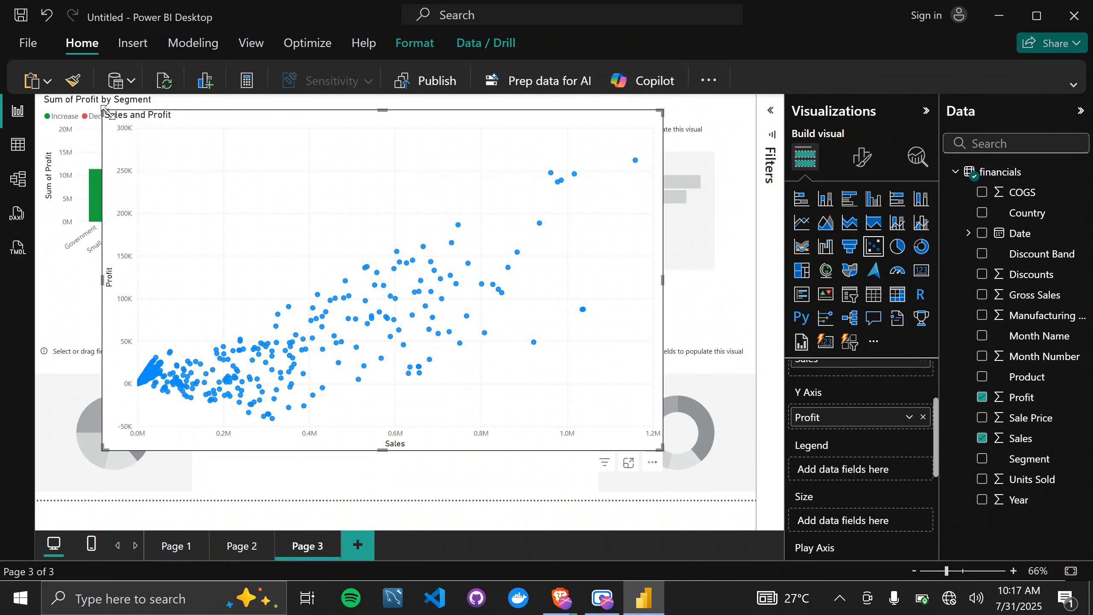
pyautogui.moveTo(104, 110); pyautogui.dragTo(114, 120)
pyautogui.moveTo(308, 255); pyautogui.dragTo(308, 256)
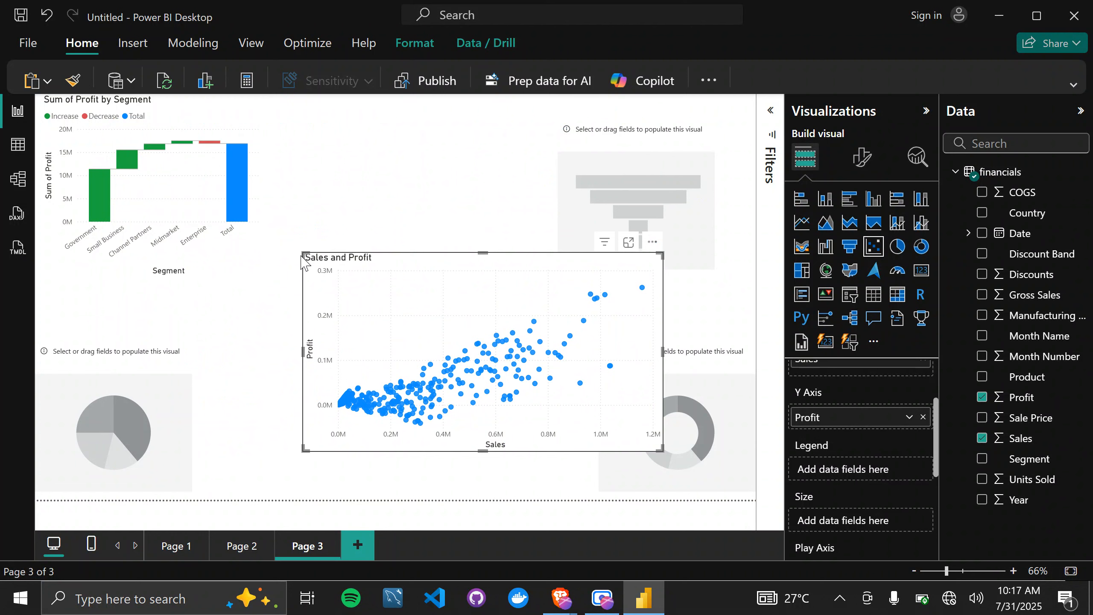
pyautogui.moveTo(298, 250); pyautogui.dragTo(154, 160)
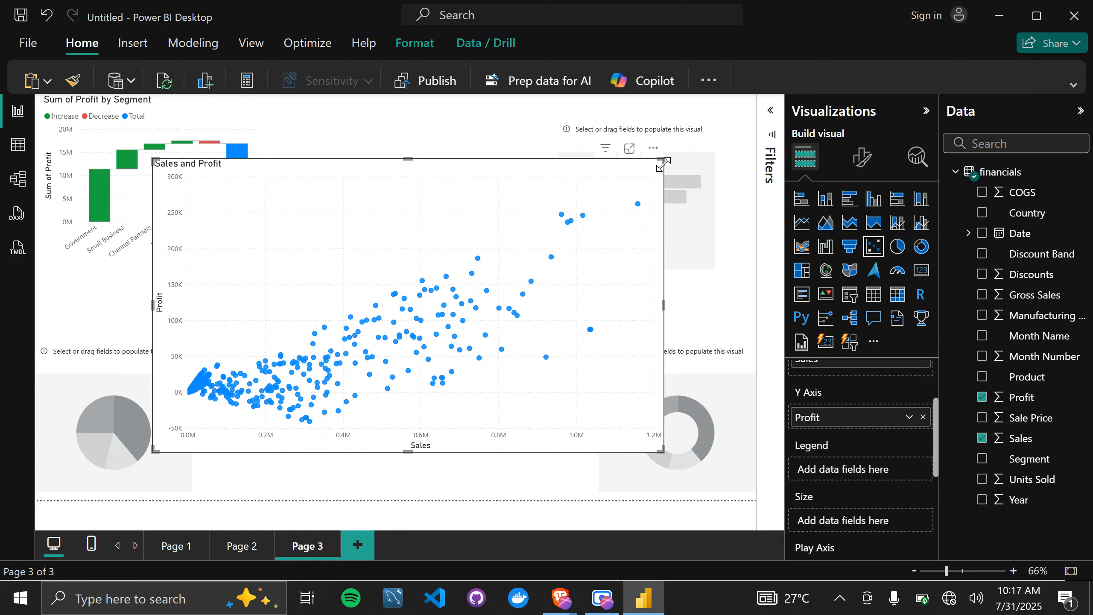
pyautogui.moveTo(663, 164); pyautogui.dragTo(676, 148)
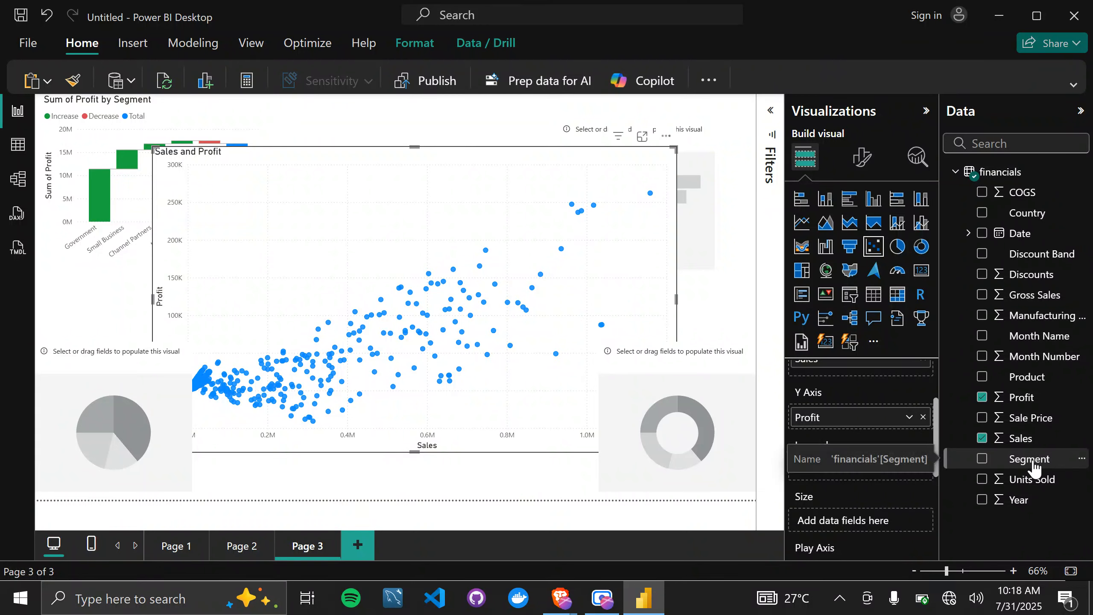
pyautogui.moveTo(1033, 467); pyautogui.dragTo(848, 473)
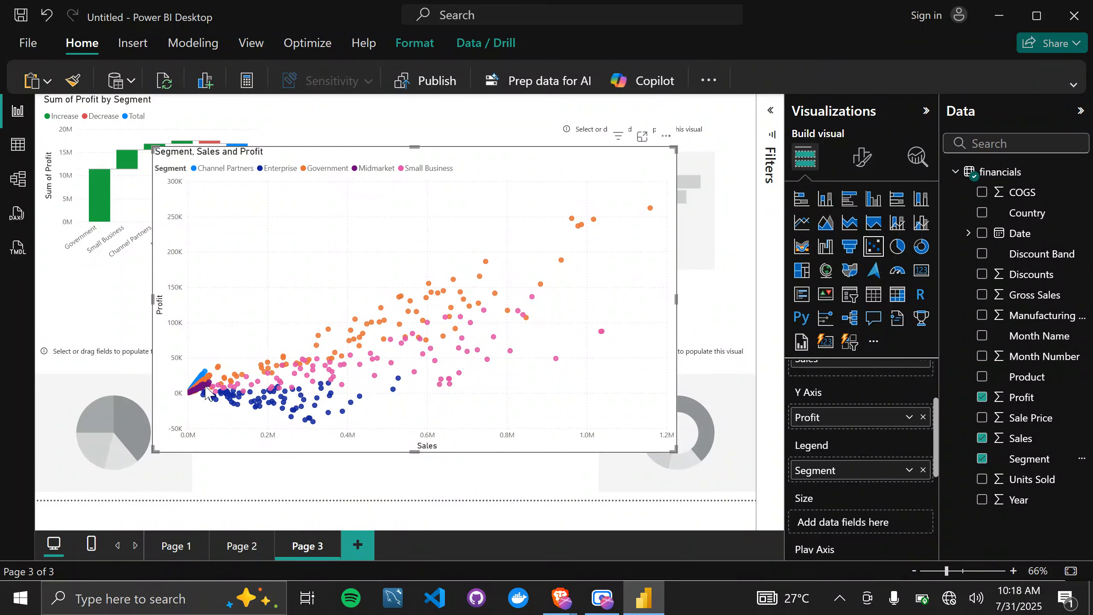
# Shrink the scatter chart and place it between the waterfall and funnel charts.
pyautogui.moveTo(256, 401)
pyautogui.moveTo(393, 364)
pyautogui.moveTo(675, 451); pyautogui.dragTo(504, 377)
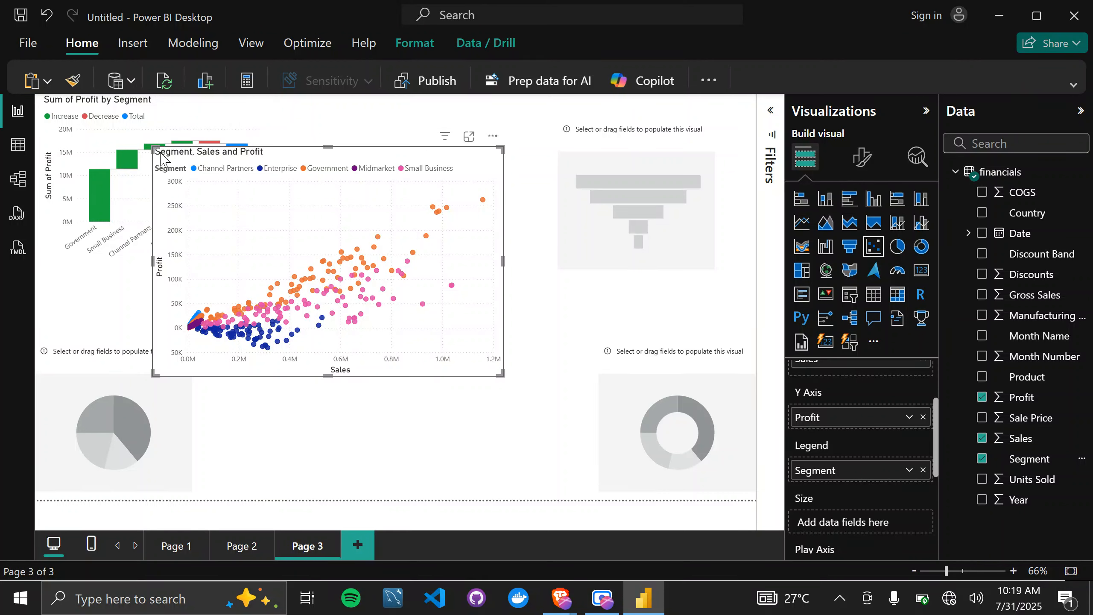
pyautogui.moveTo(152, 146); pyautogui.dragTo(216, 164)
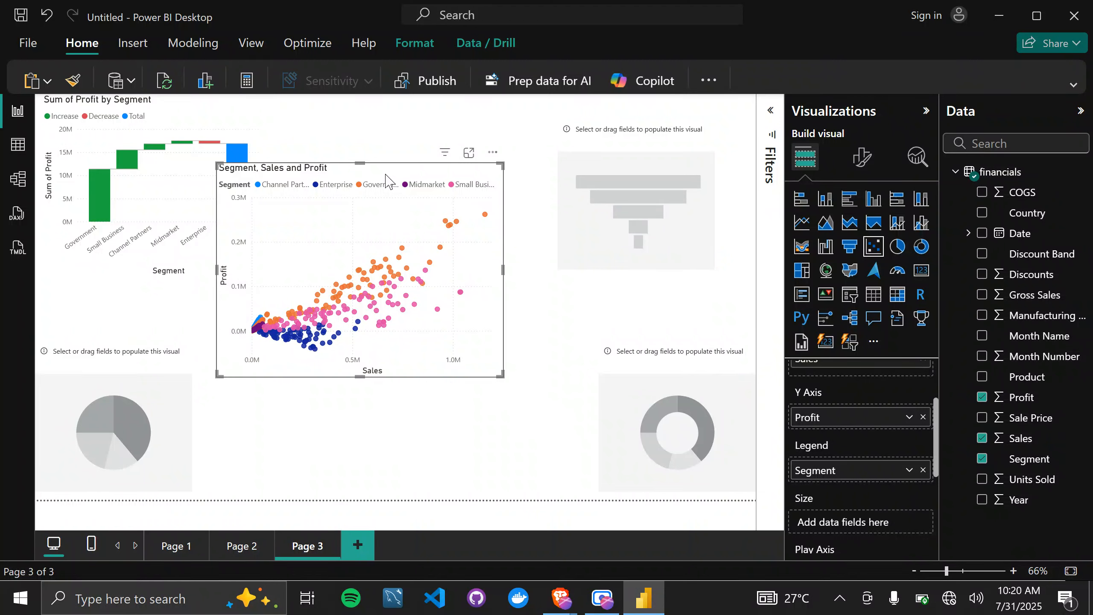
pyautogui.moveTo(385, 181); pyautogui.dragTo(424, 136)
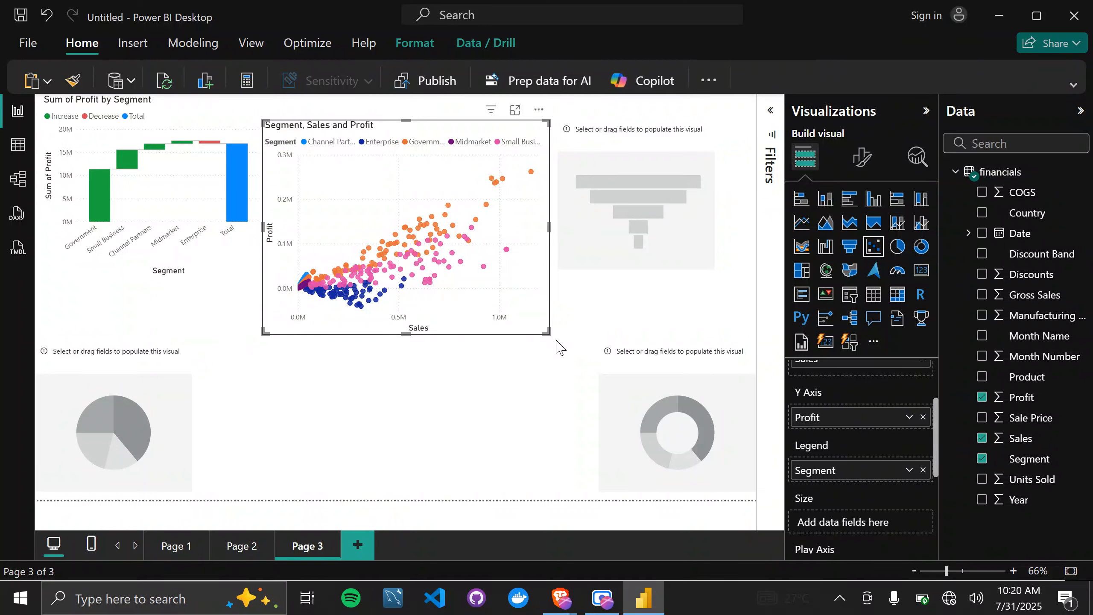
pyautogui.moveTo(549, 334); pyautogui.dragTo(541, 286)
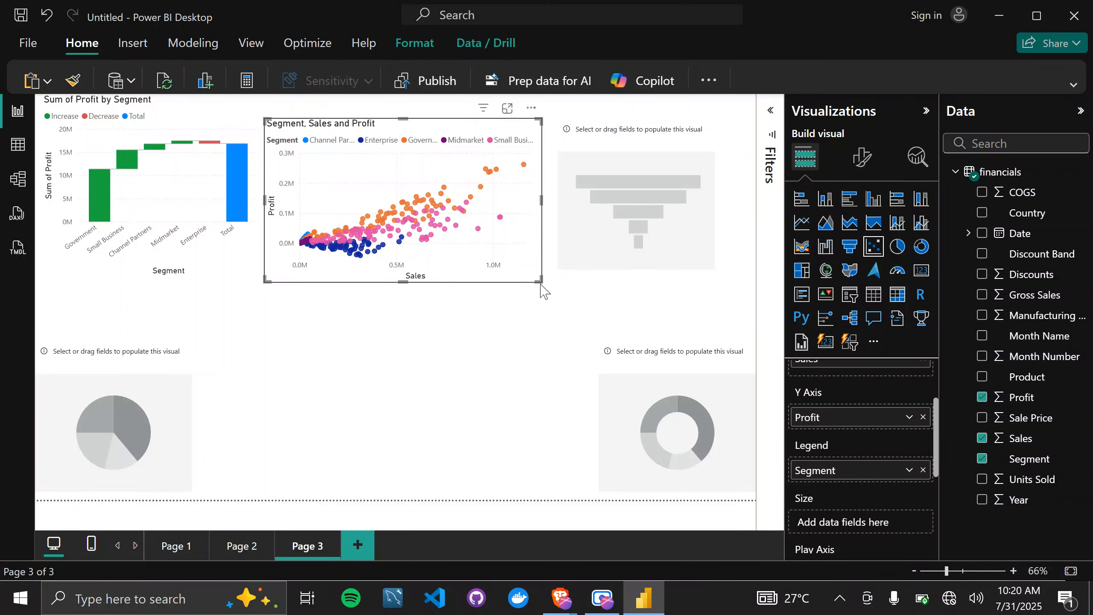
# Move the empty funnel chart below the scatter chart, and make the scatter chart wider and flatter.
pyautogui.click(690, 149)
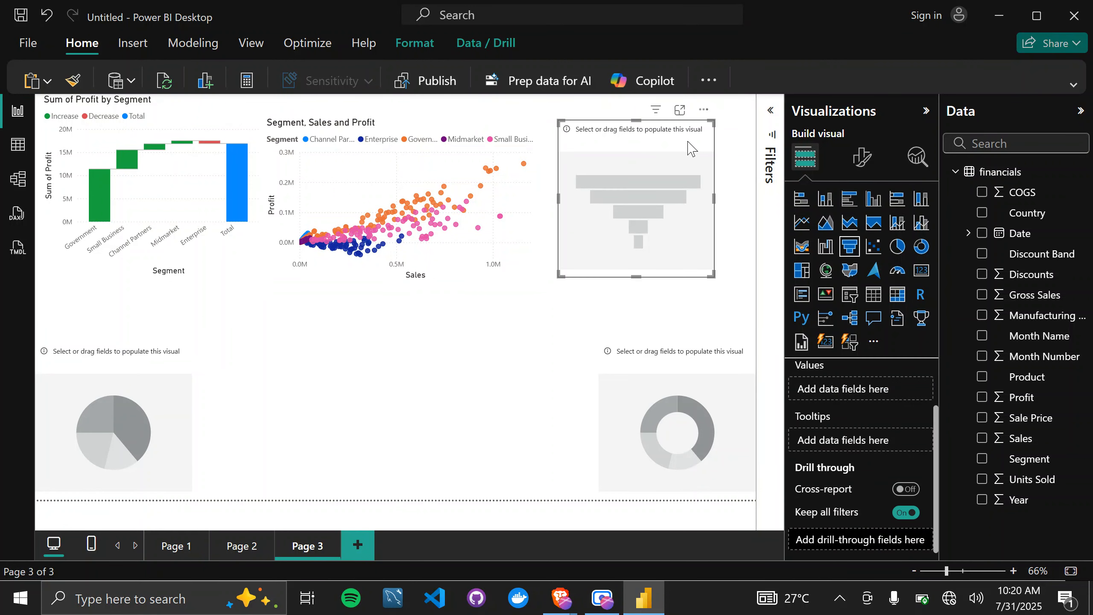
pyautogui.moveTo(690, 148); pyautogui.dragTo(426, 348)
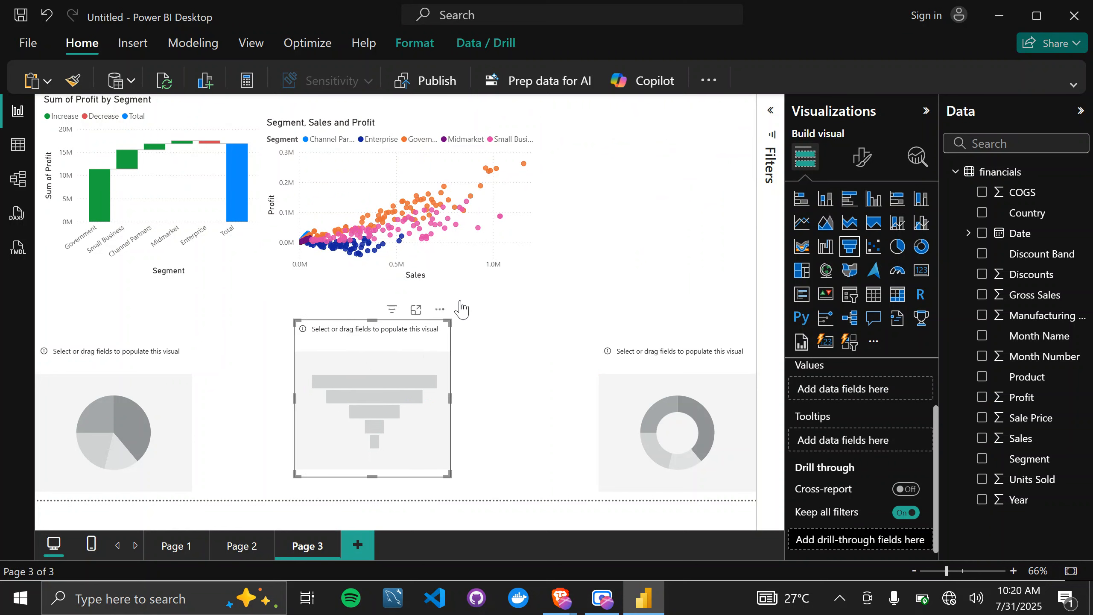
pyautogui.click(544, 280)
pyautogui.moveTo(541, 279); pyautogui.dragTo(626, 223)
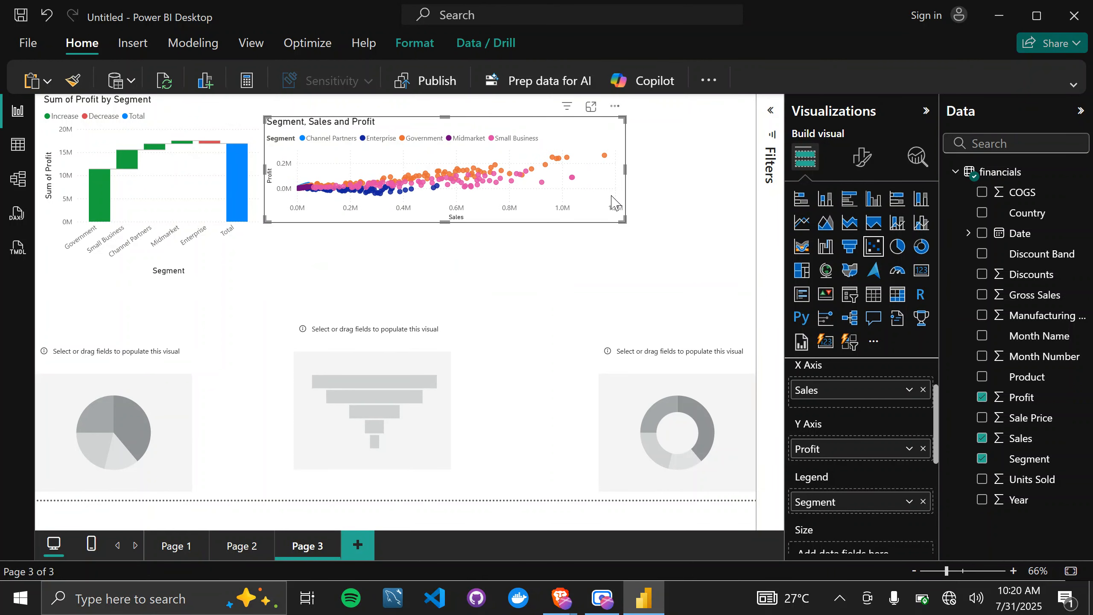
# Move the empty funnel chart up directly beneath the scatter chart and enlarge it.
pyautogui.click(428, 363)
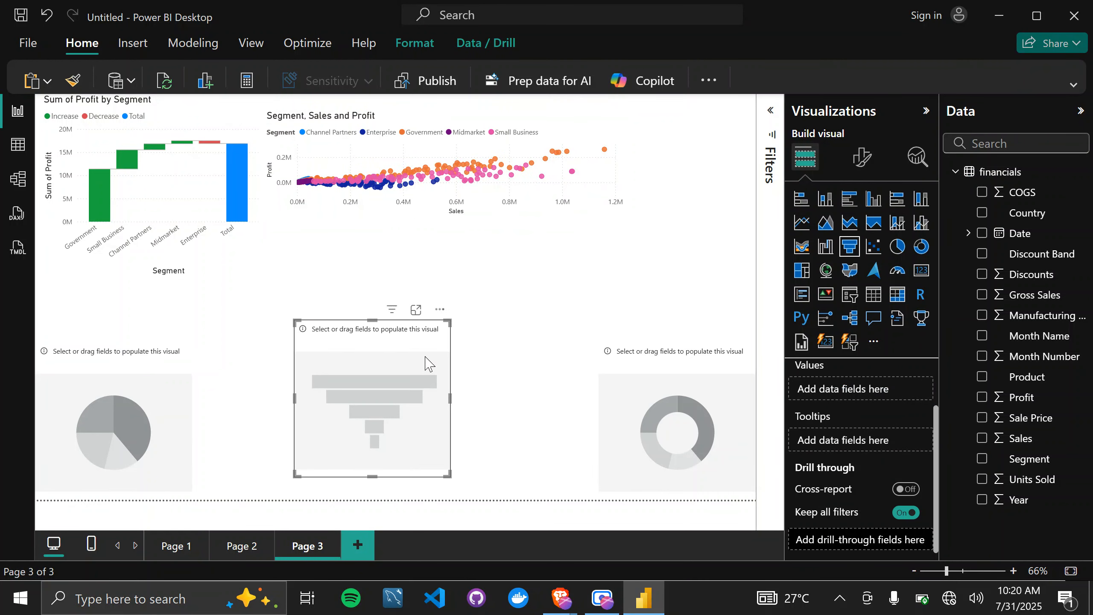
pyautogui.moveTo(427, 362); pyautogui.dragTo(416, 284)
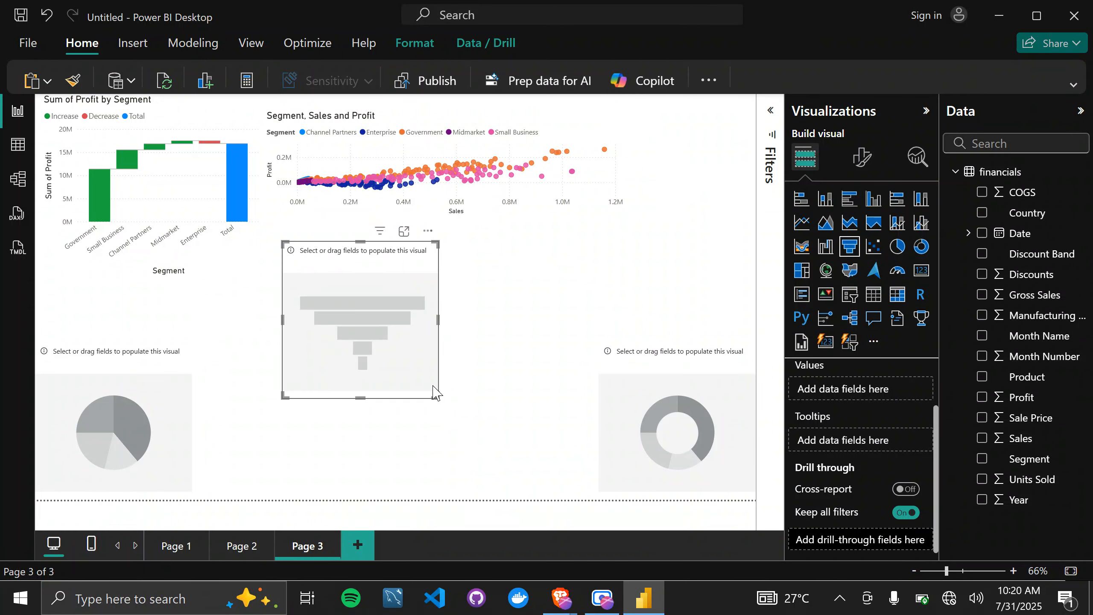
pyautogui.moveTo(434, 394); pyautogui.dragTo(543, 418)
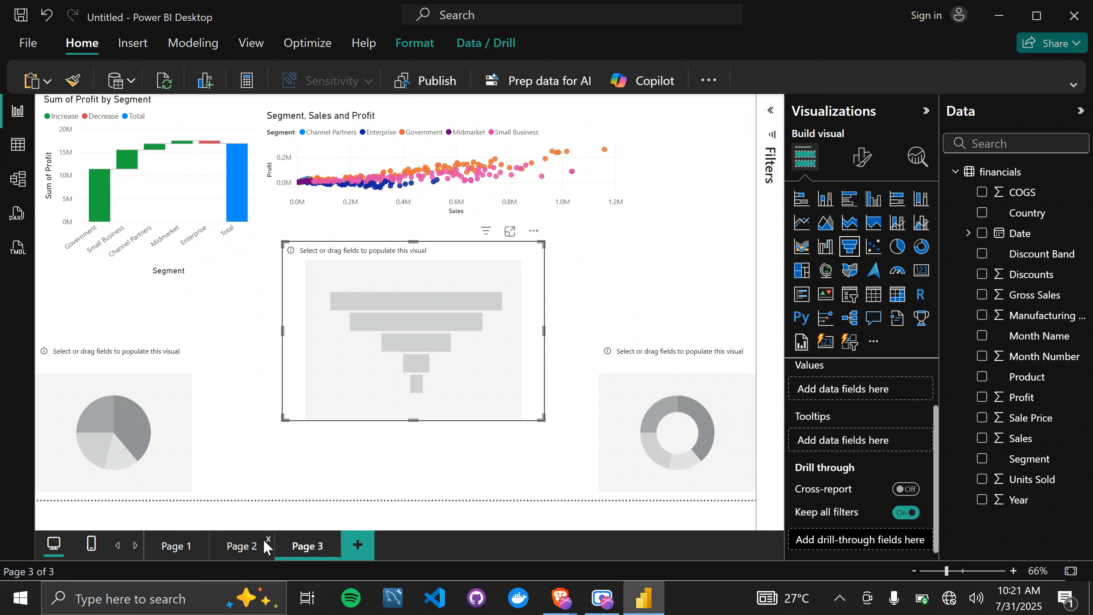
# Plot Profit as the funnel chart's values with Country as the category on Page 3.
pyautogui.click(183, 545)
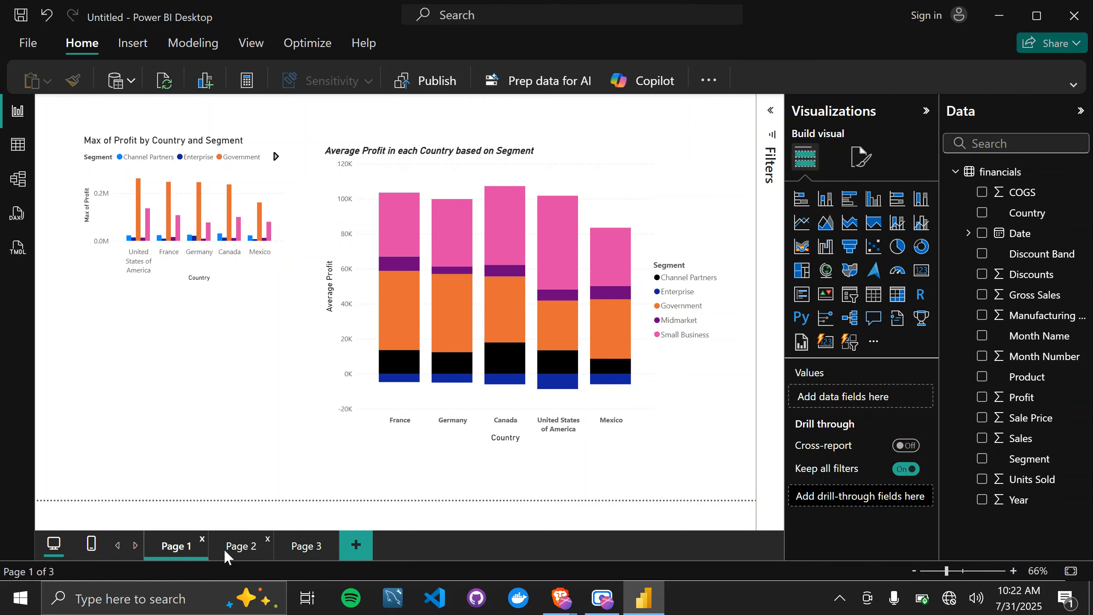
pyautogui.click(309, 552)
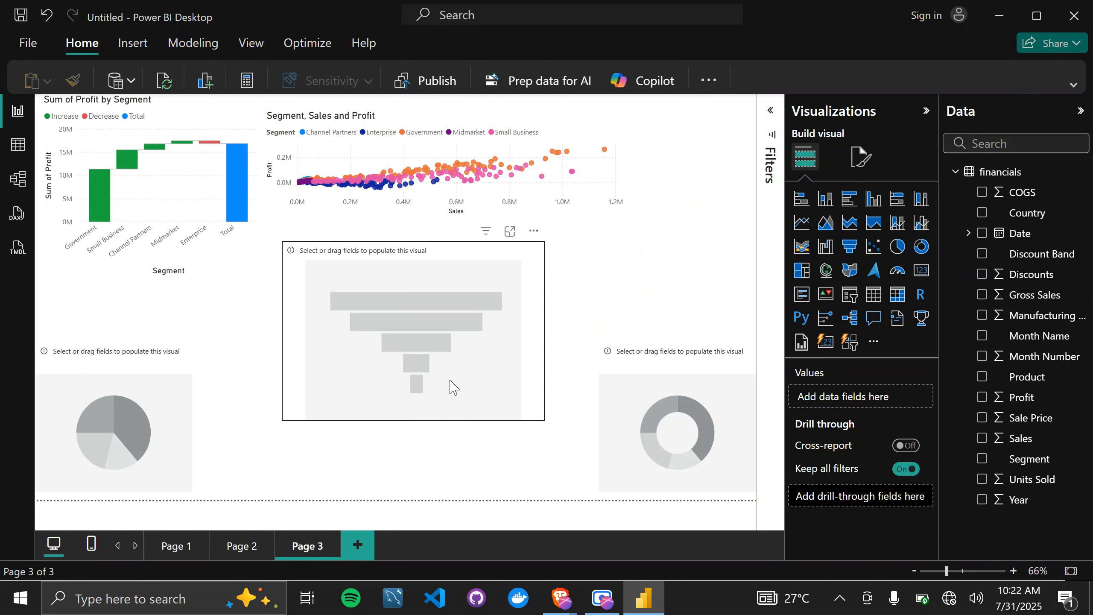
pyautogui.click(471, 403)
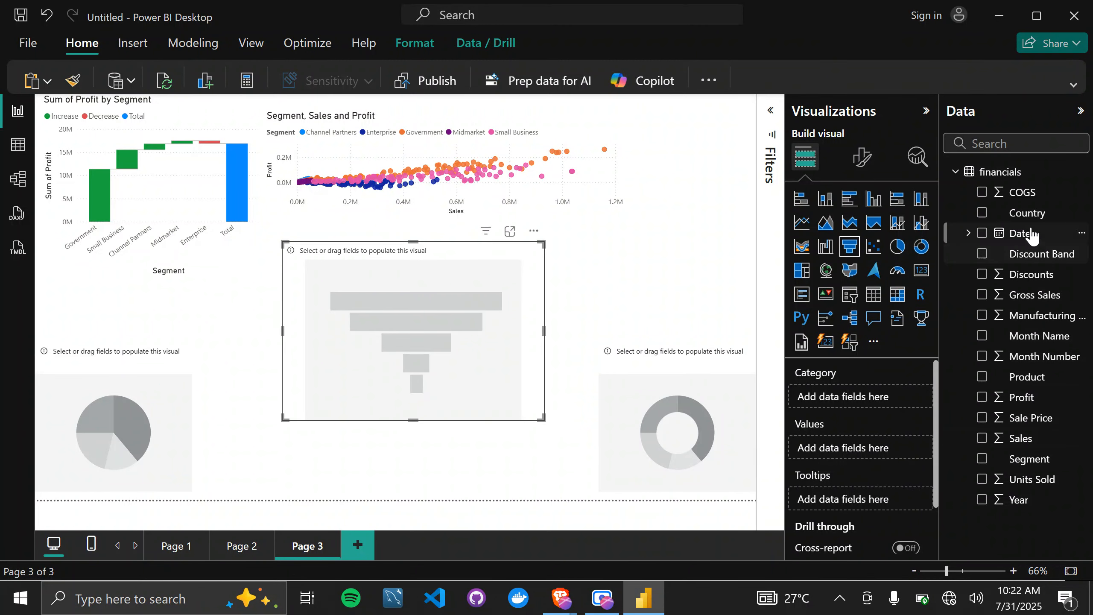
pyautogui.moveTo(1022, 212); pyautogui.dragTo(862, 396)
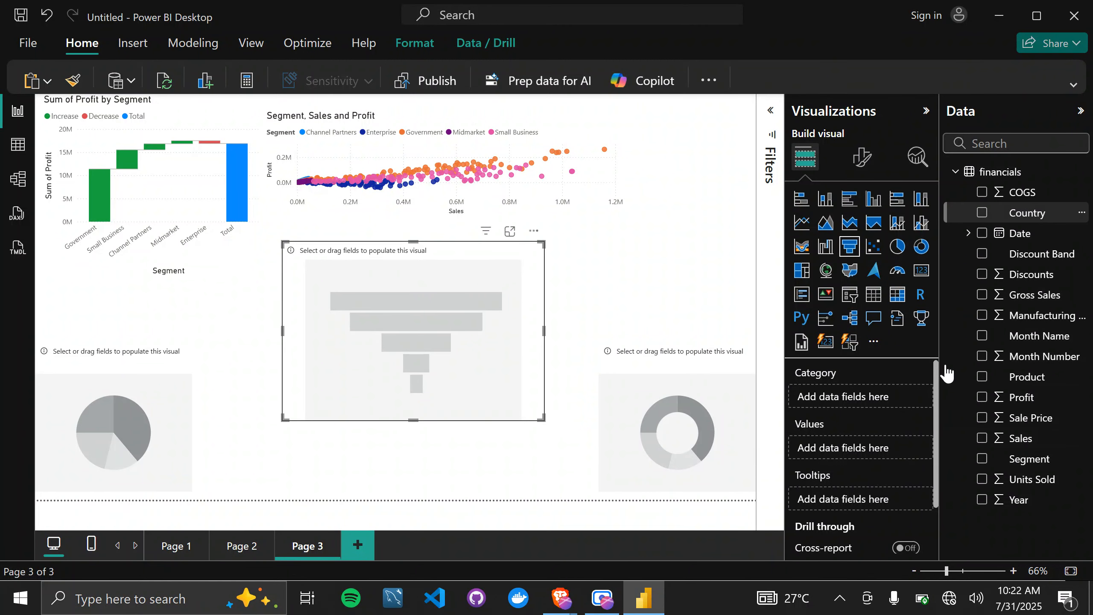
pyautogui.moveTo(1023, 396); pyautogui.dragTo(856, 458)
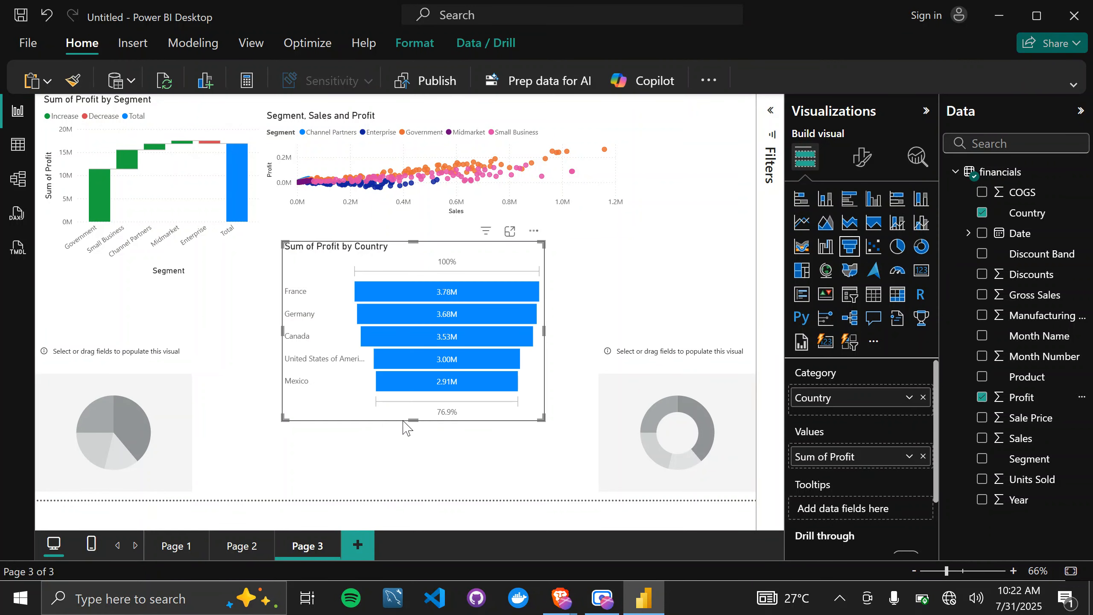
# Enlarge the Sum of Profit by Country funnel chart and shift it up and to the left, toward the waterfall chart.
pyautogui.moveTo(542, 418); pyautogui.dragTo(639, 459)
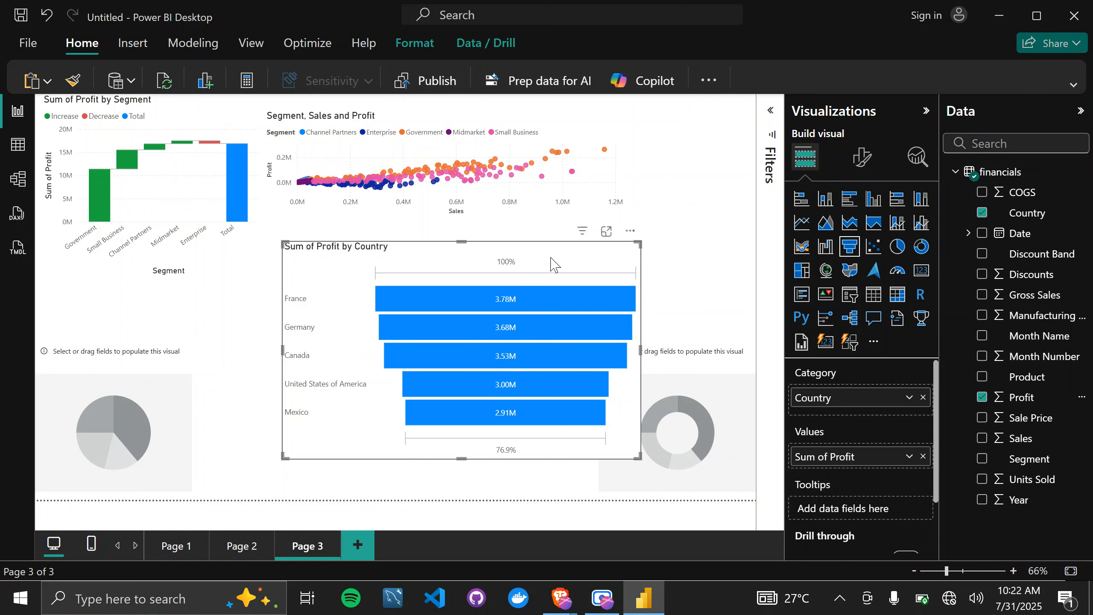
pyautogui.moveTo(554, 265); pyautogui.dragTo(444, 226)
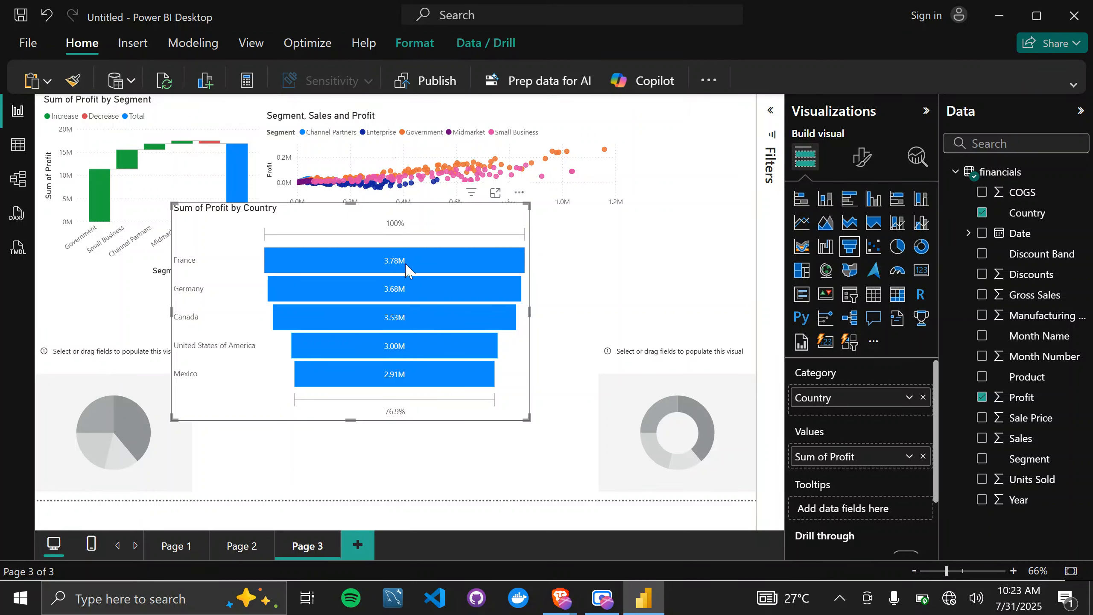
# Examine the profit, percent of first and percent of previous for the countries in the funnel chart.
pyautogui.moveTo(406, 270)
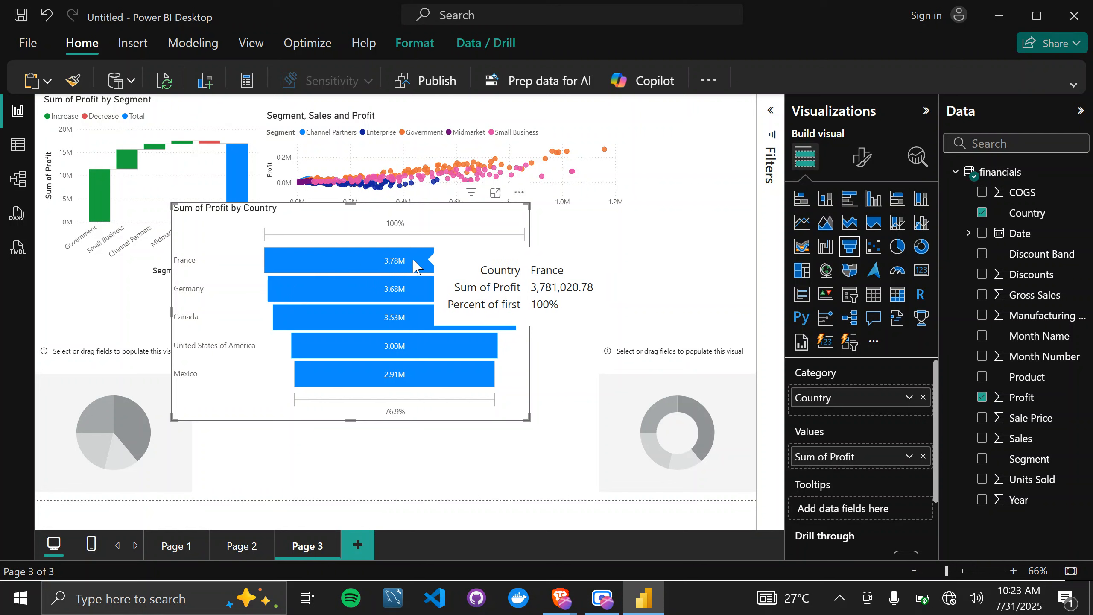
pyautogui.moveTo(420, 291)
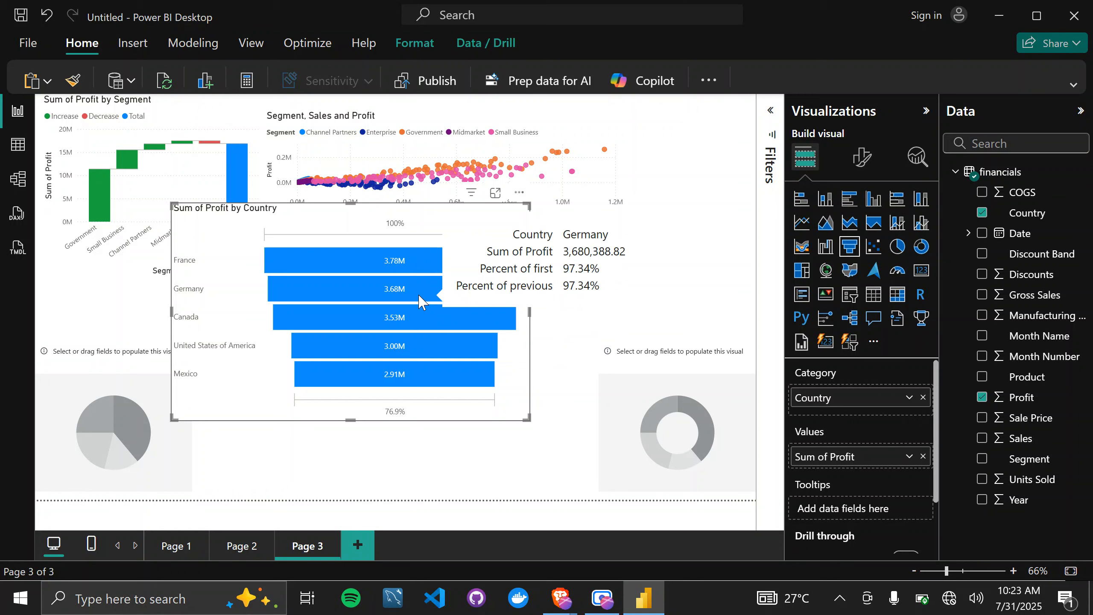
pyautogui.moveTo(375, 257)
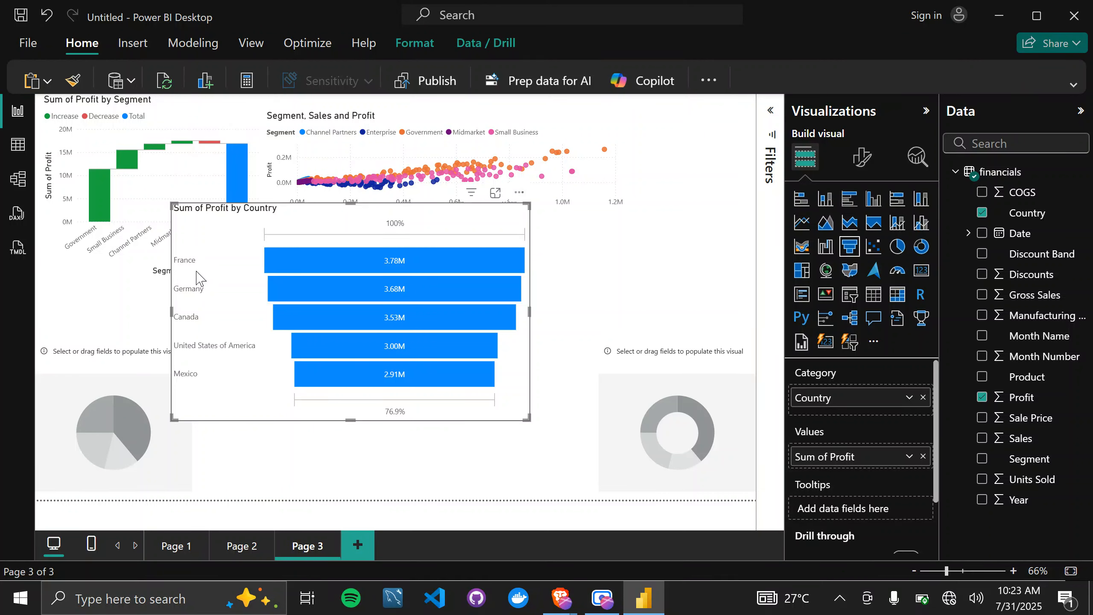
pyautogui.moveTo(292, 260)
pyautogui.moveTo(291, 294)
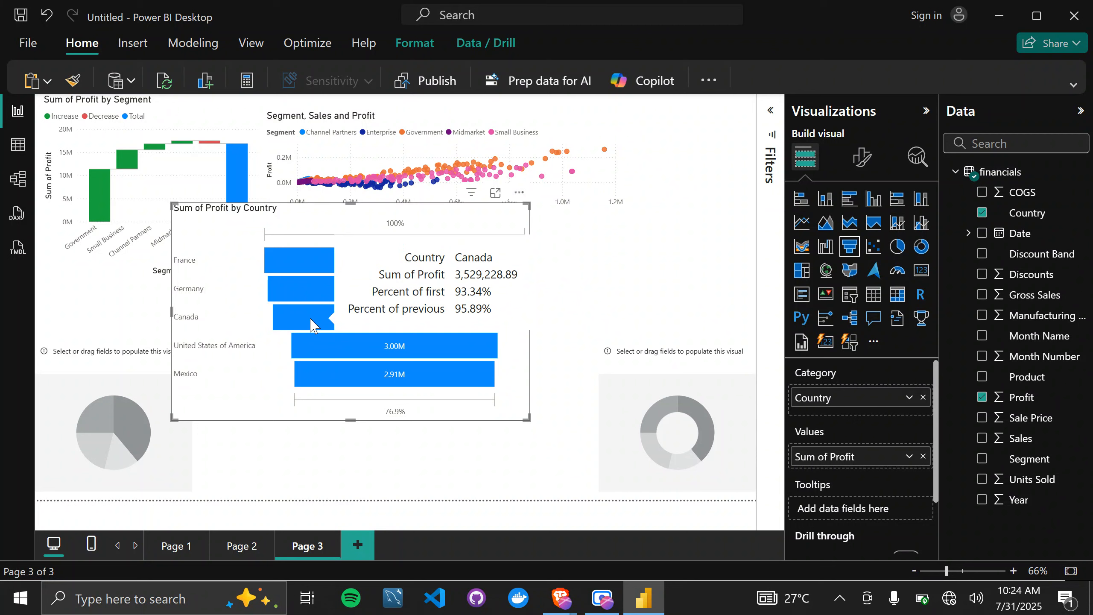
pyautogui.moveTo(296, 281)
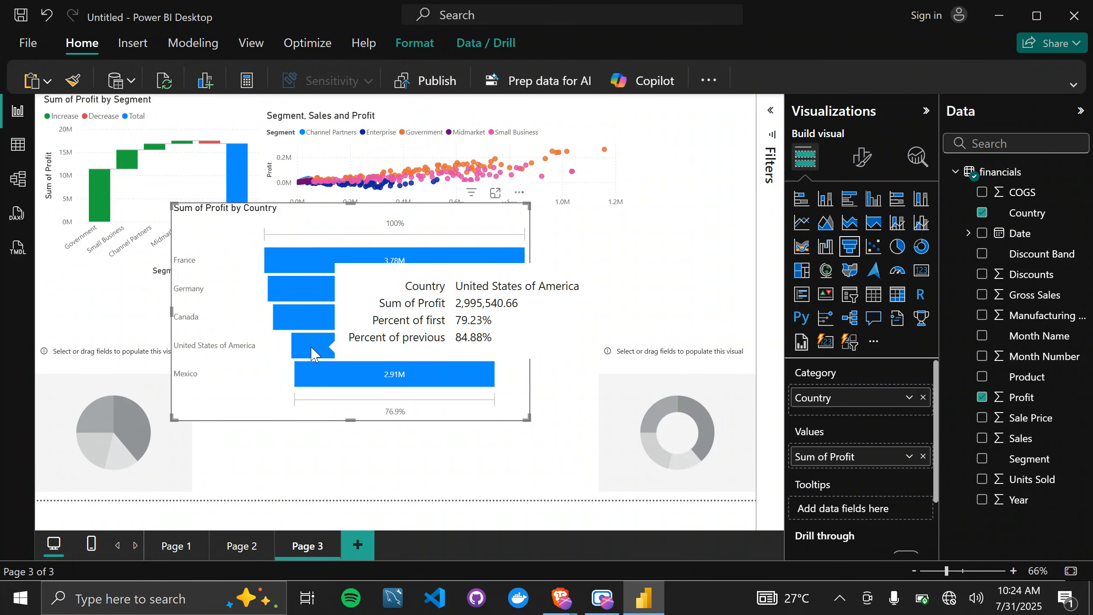
pyautogui.moveTo(362, 379)
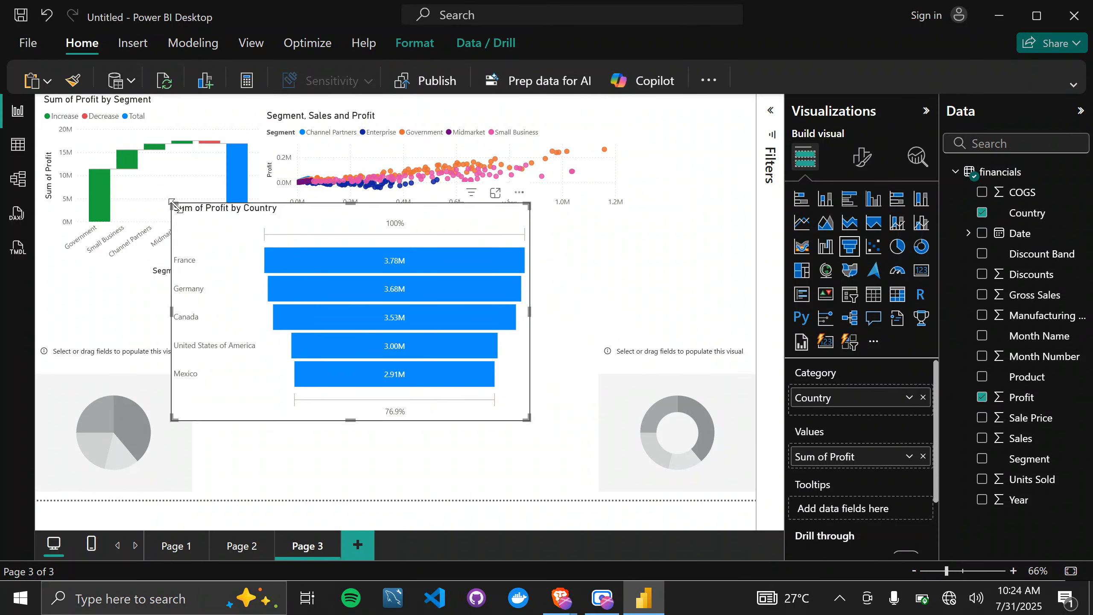
# Shrink the funnel chart and reposition it beneath the scatter chart, clear of the waterfall chart.
pyautogui.moveTo(170, 200); pyautogui.dragTo(193, 230)
pyautogui.moveTo(317, 359)
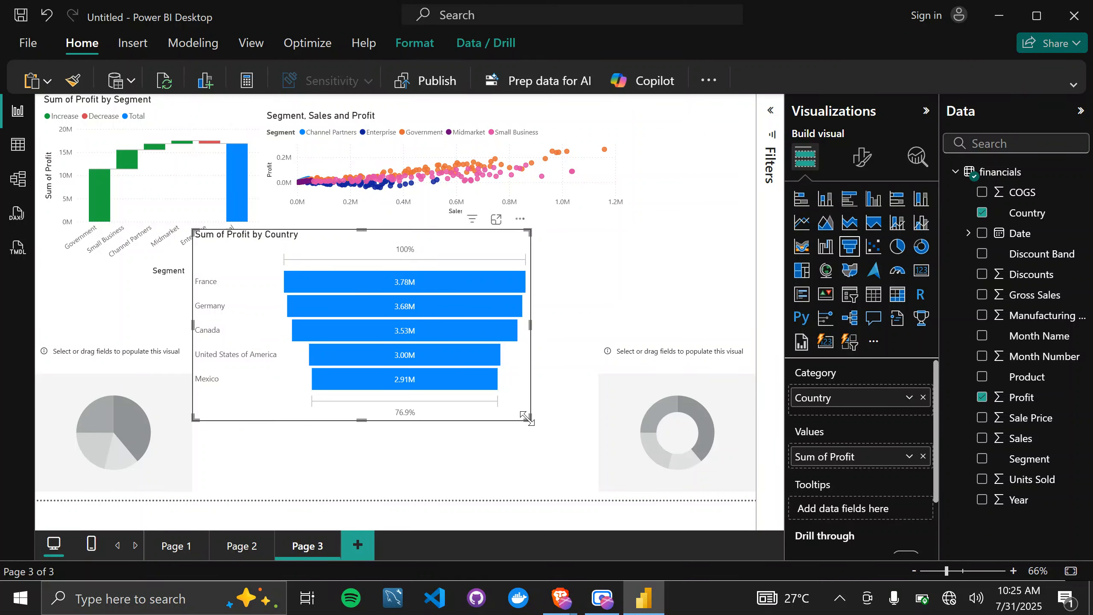
pyautogui.moveTo(526, 416); pyautogui.dragTo(499, 451)
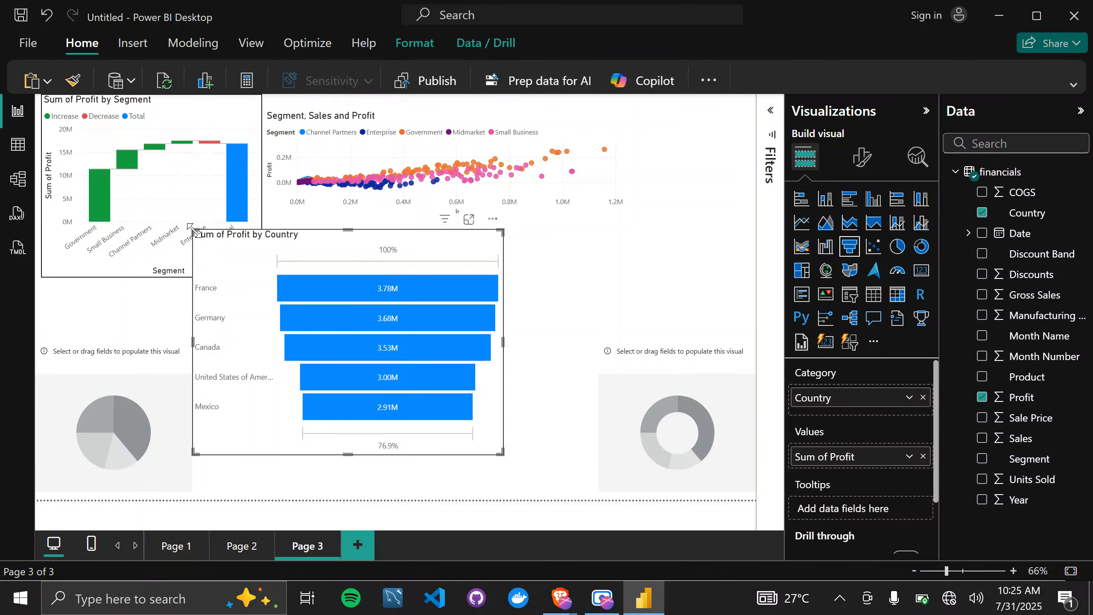
pyautogui.moveTo(203, 246); pyautogui.dragTo(224, 287)
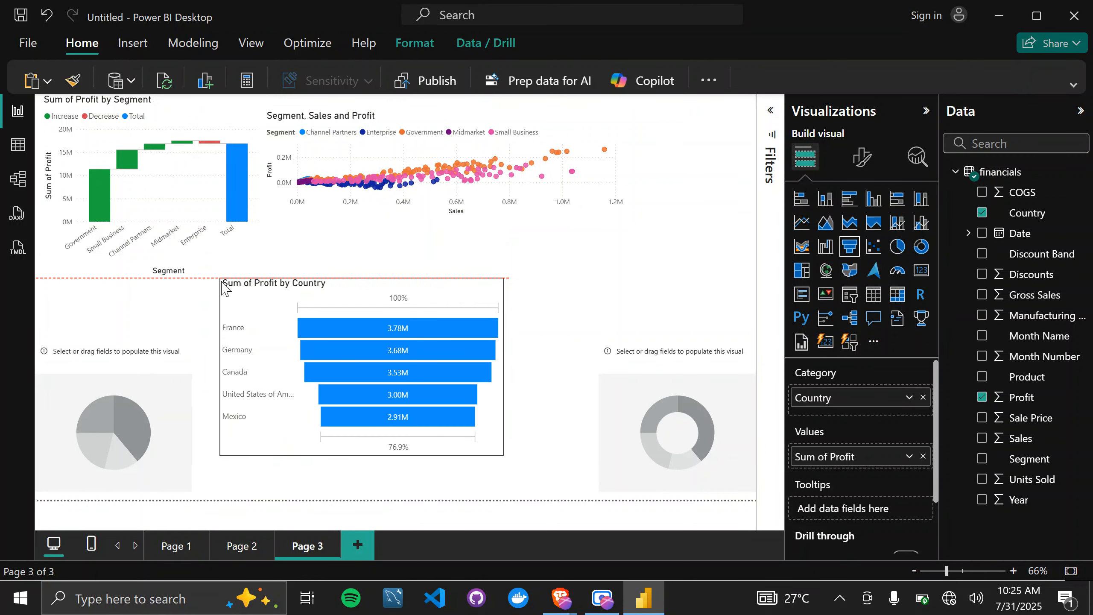
pyautogui.moveTo(292, 311); pyautogui.dragTo(287, 282)
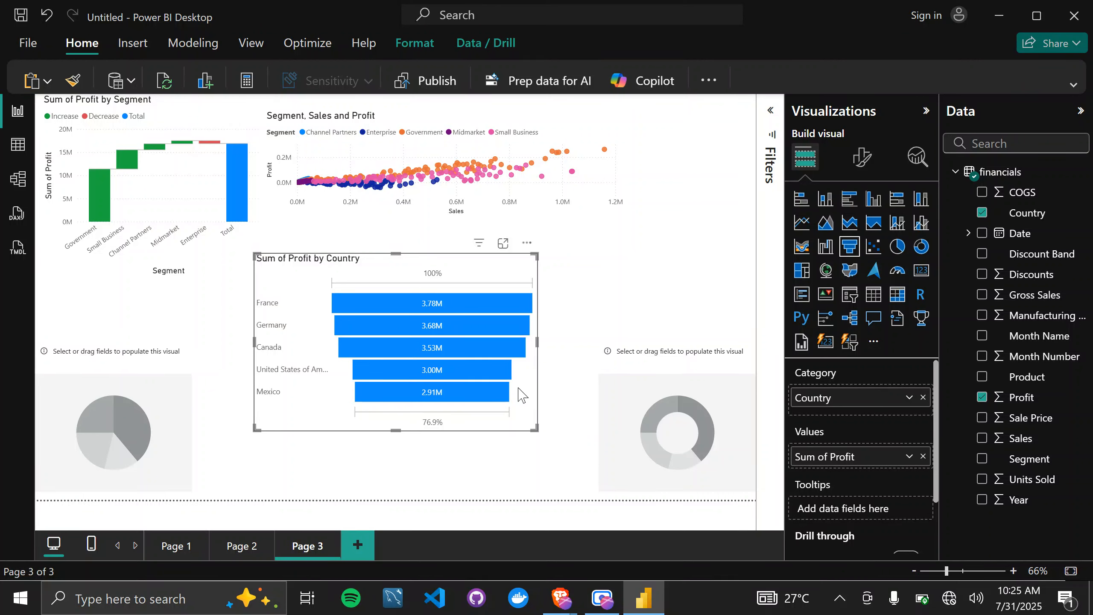
# Move the empty donut chart up and slightly left, beside the funnel chart.
pyautogui.click(627, 368)
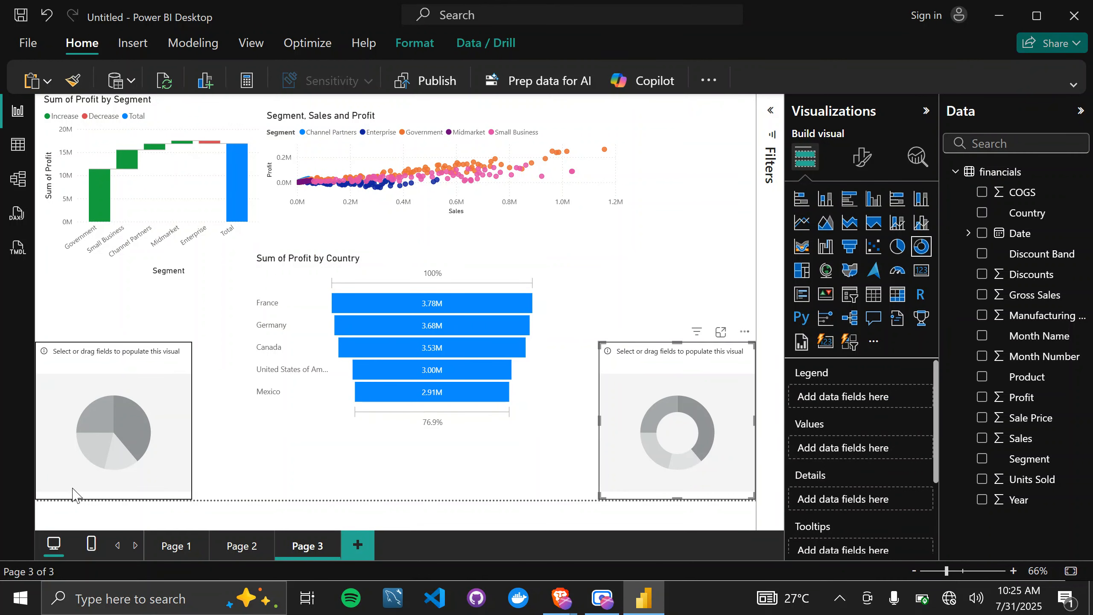
pyautogui.click(157, 364)
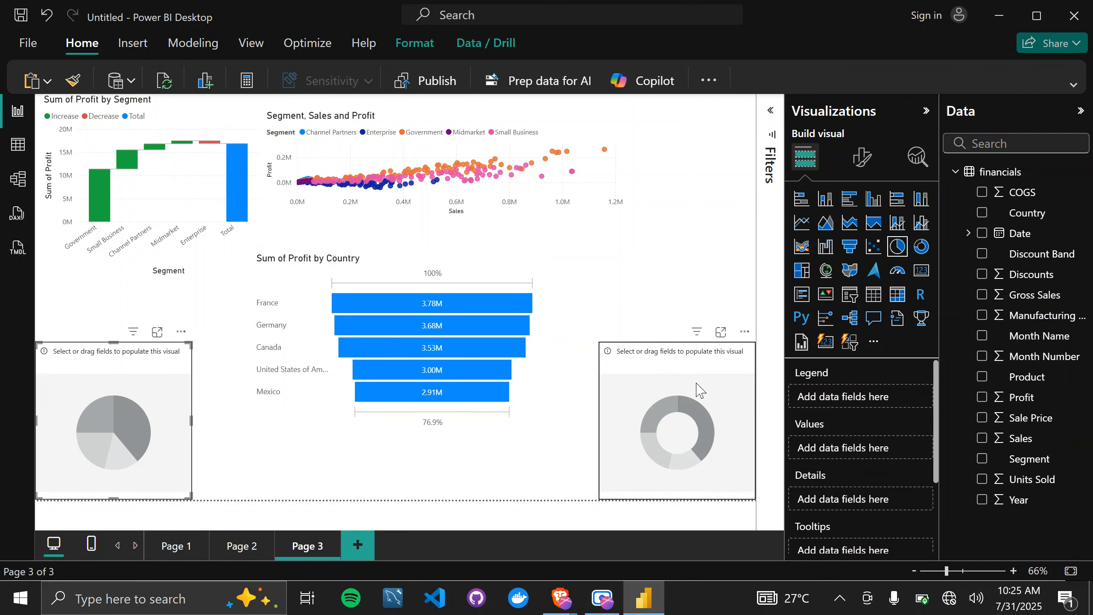
pyautogui.moveTo(666, 357); pyautogui.dragTo(648, 312)
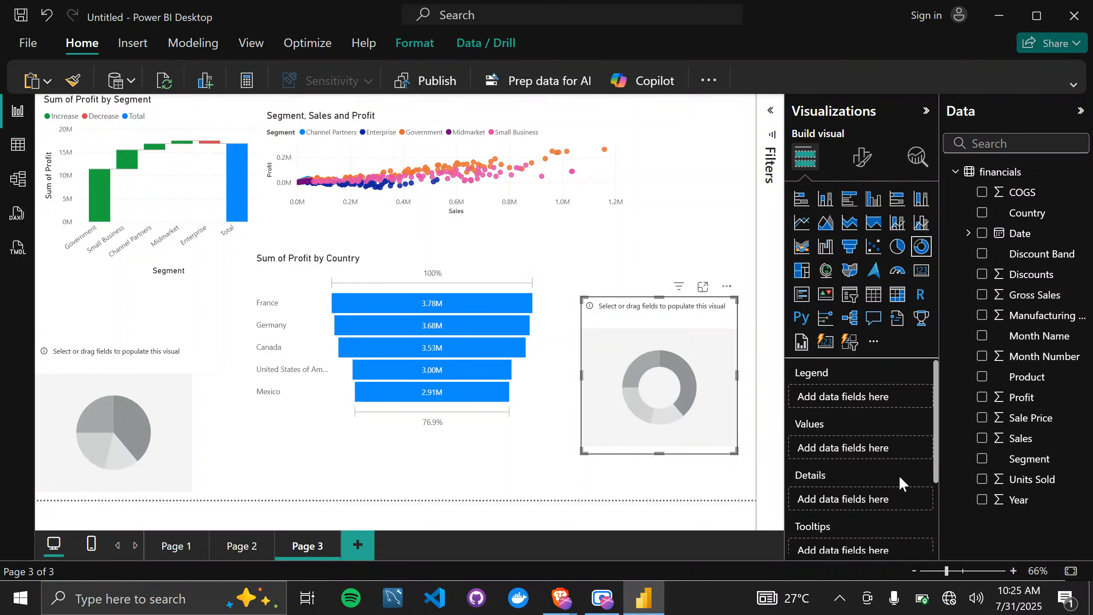
# Plot Profit as the donut chart's values with Country as its legend.
pyautogui.scroll(-3, 898, 474)
pyautogui.scroll(3, 898, 475)
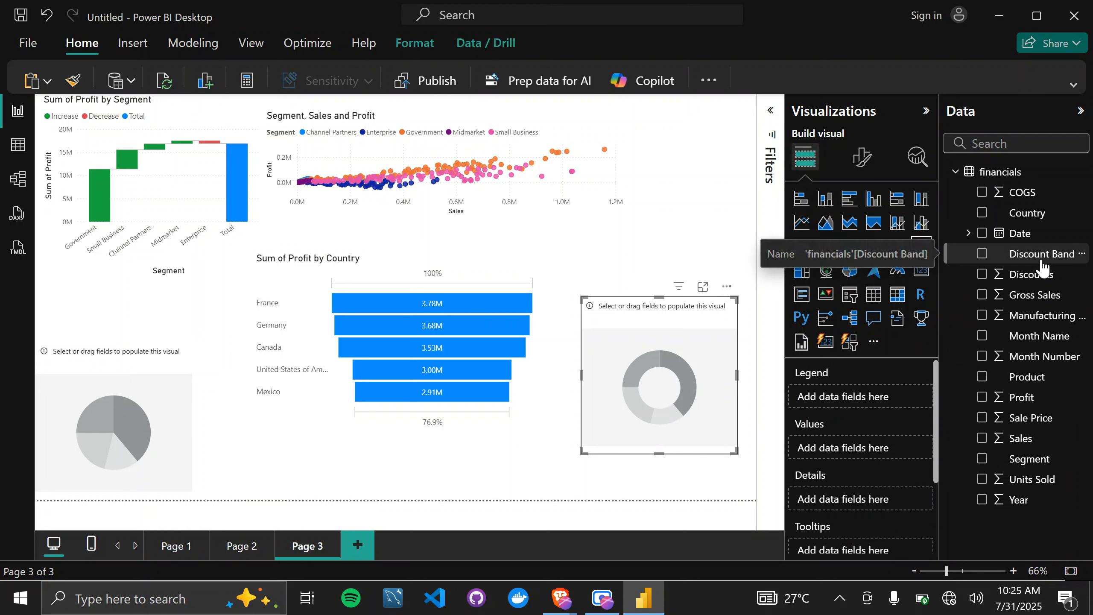
pyautogui.moveTo(1042, 216); pyautogui.dragTo(878, 394)
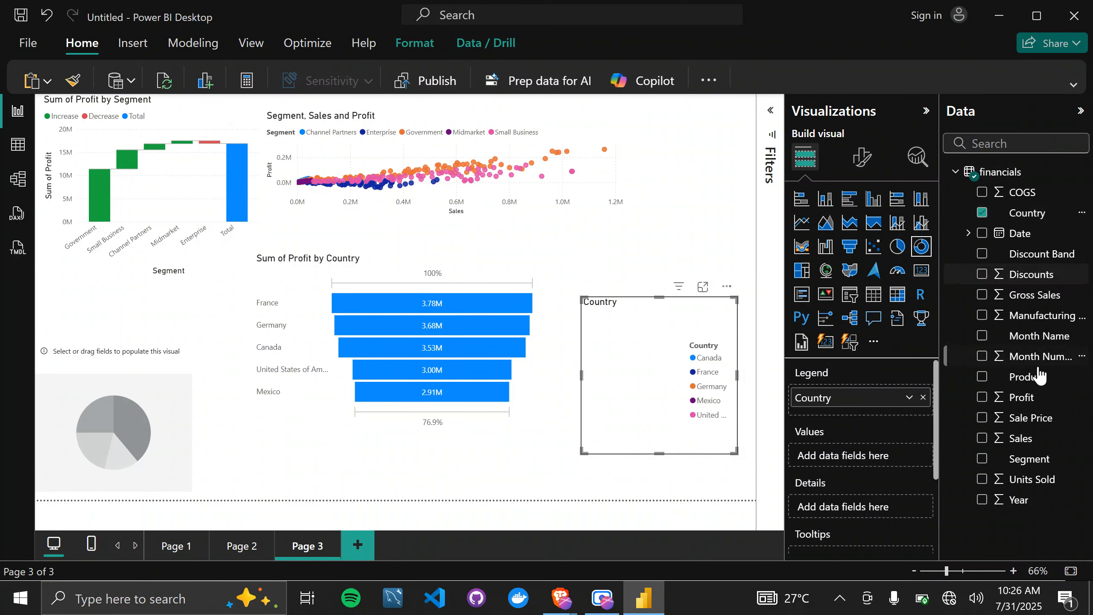
pyautogui.moveTo(1026, 407); pyautogui.dragTo(888, 461)
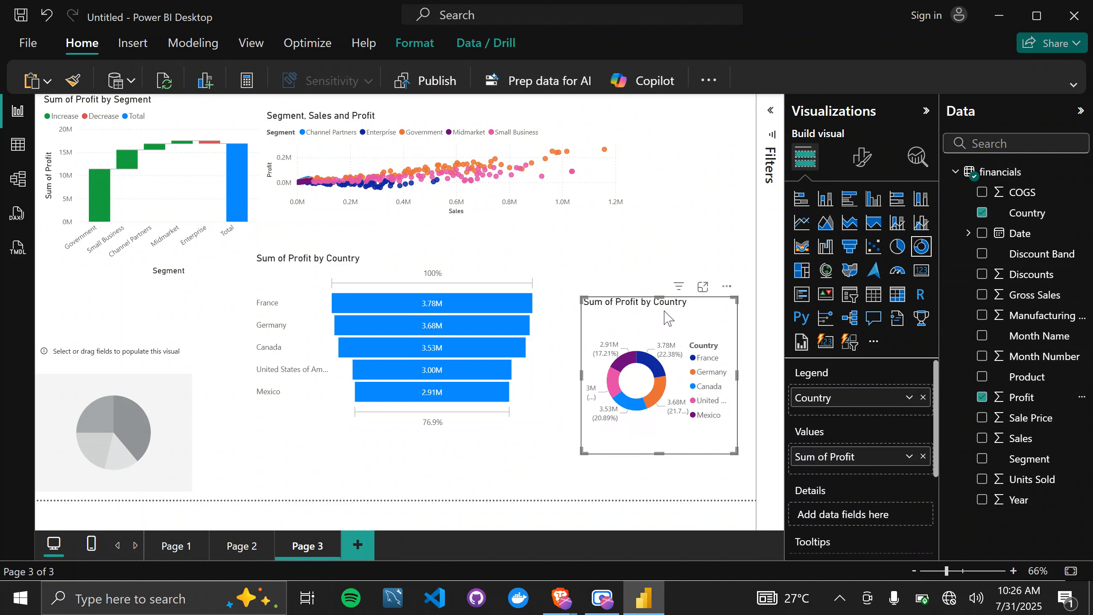
# Enlarge the donut chart and move it up so it overlaps the funnel and scatter charts.
pyautogui.moveTo(665, 308); pyautogui.dragTo(606, 240)
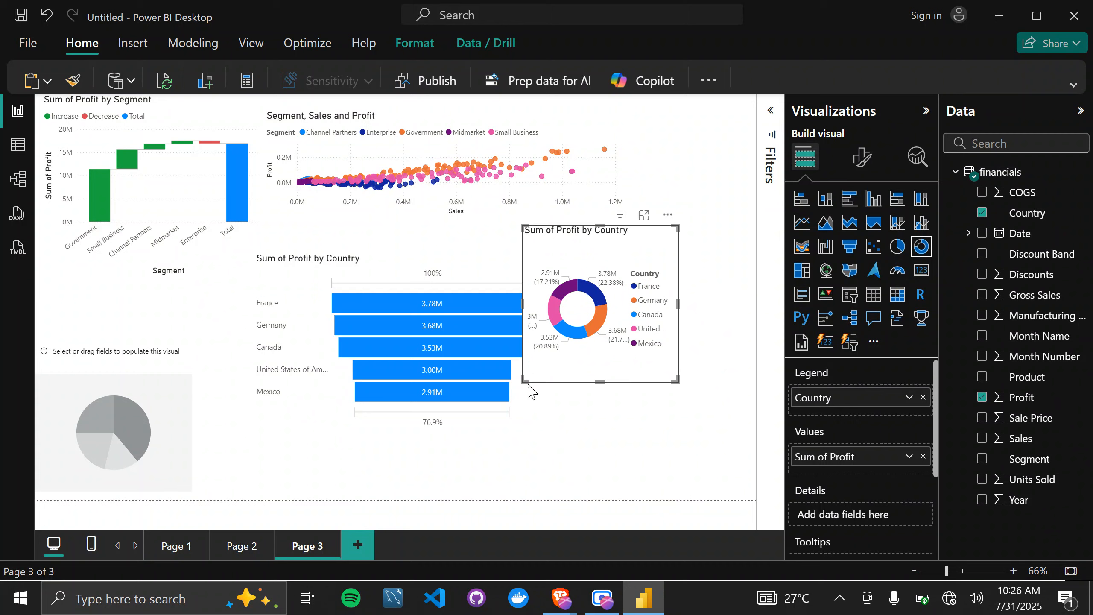
pyautogui.moveTo(435, 467); pyautogui.dragTo(426, 471)
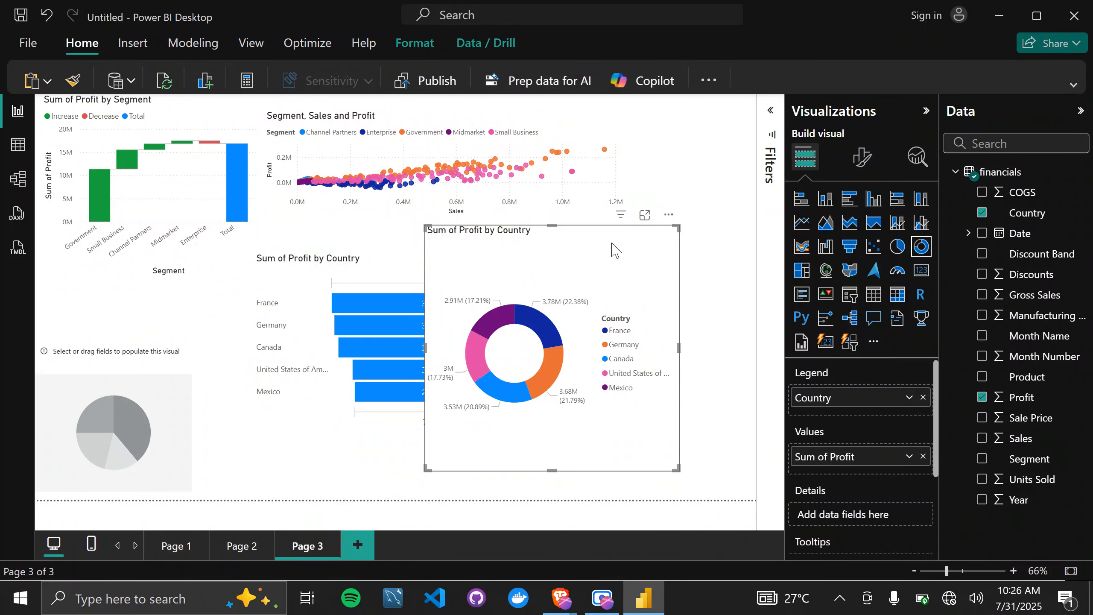
pyautogui.moveTo(615, 249); pyautogui.dragTo(643, 189)
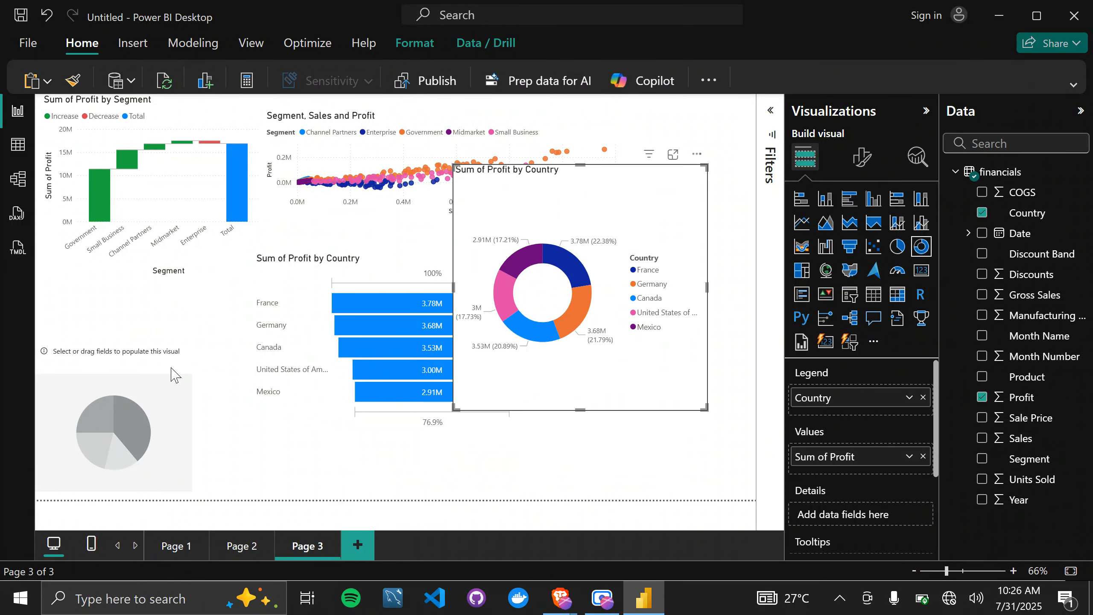
# Move the empty pie chart beneath the waterfall chart, enlarge it, and plot Profit by Country in it.
pyautogui.click(158, 382)
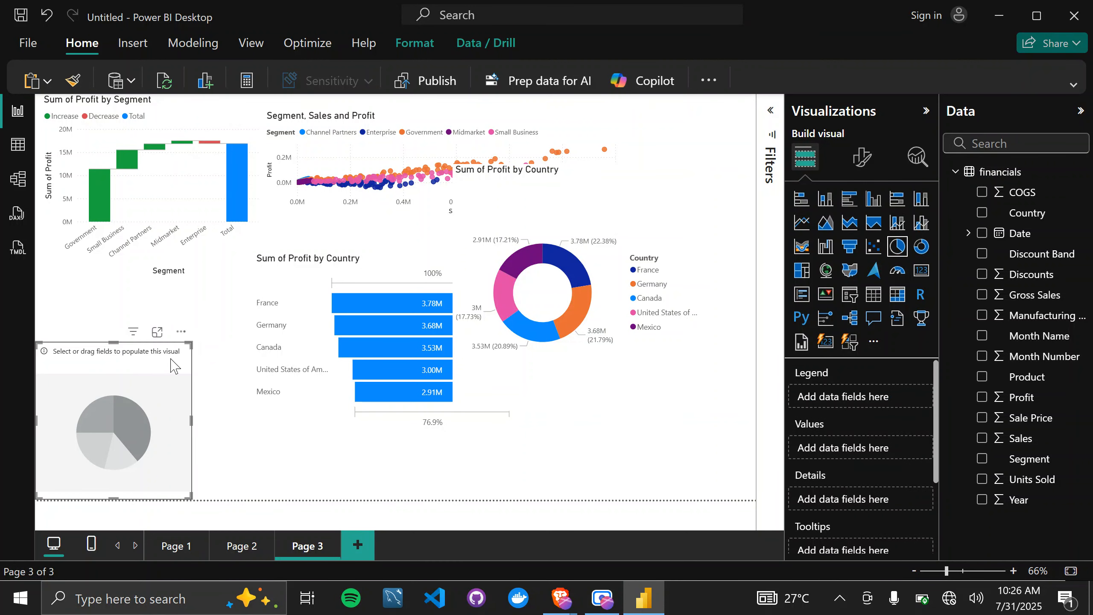
pyautogui.moveTo(171, 362); pyautogui.dragTo(204, 293)
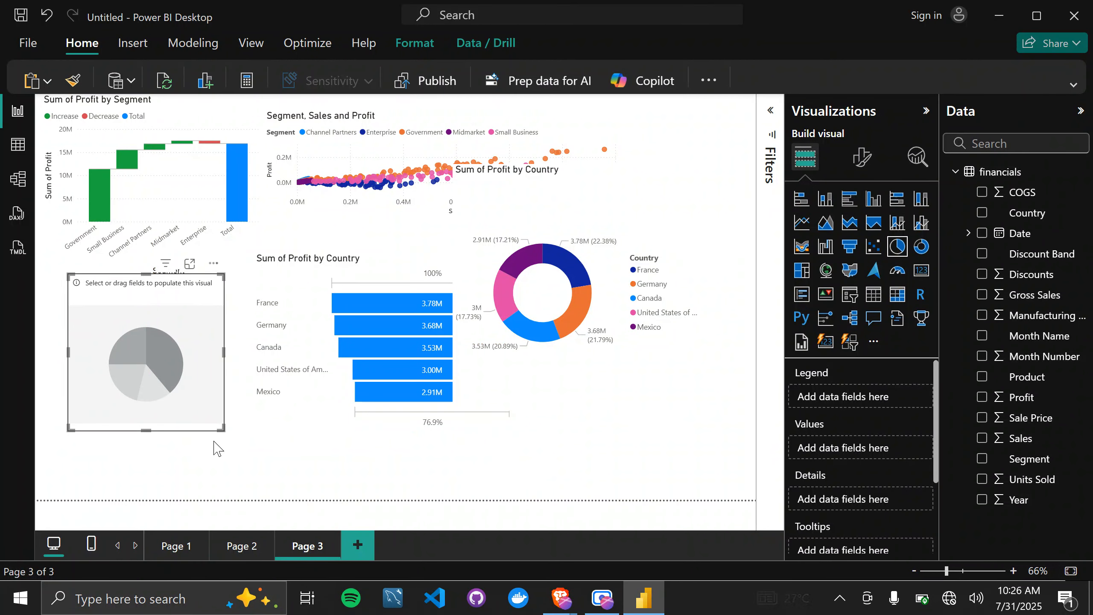
pyautogui.moveTo(222, 426); pyautogui.dragTo(324, 499)
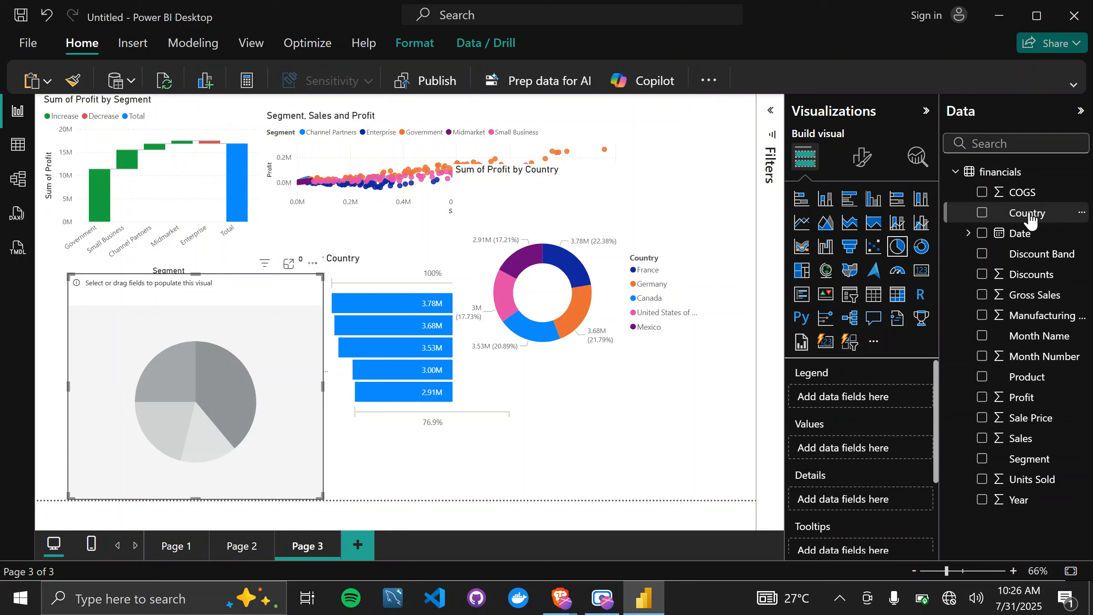
pyautogui.moveTo(1030, 217); pyautogui.dragTo(891, 397)
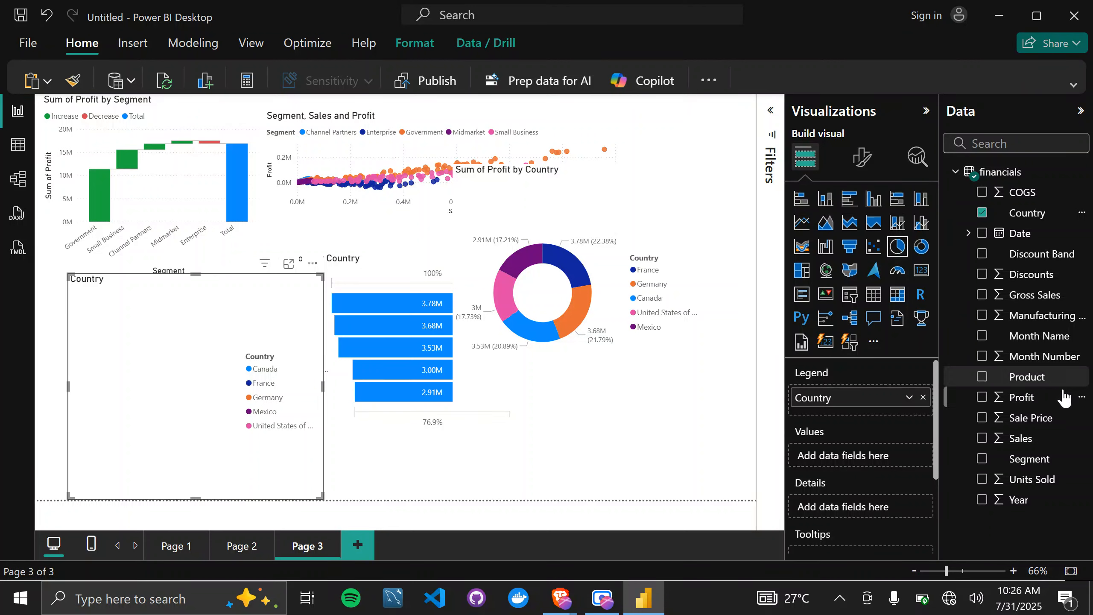
pyautogui.moveTo(1051, 400); pyautogui.dragTo(856, 457)
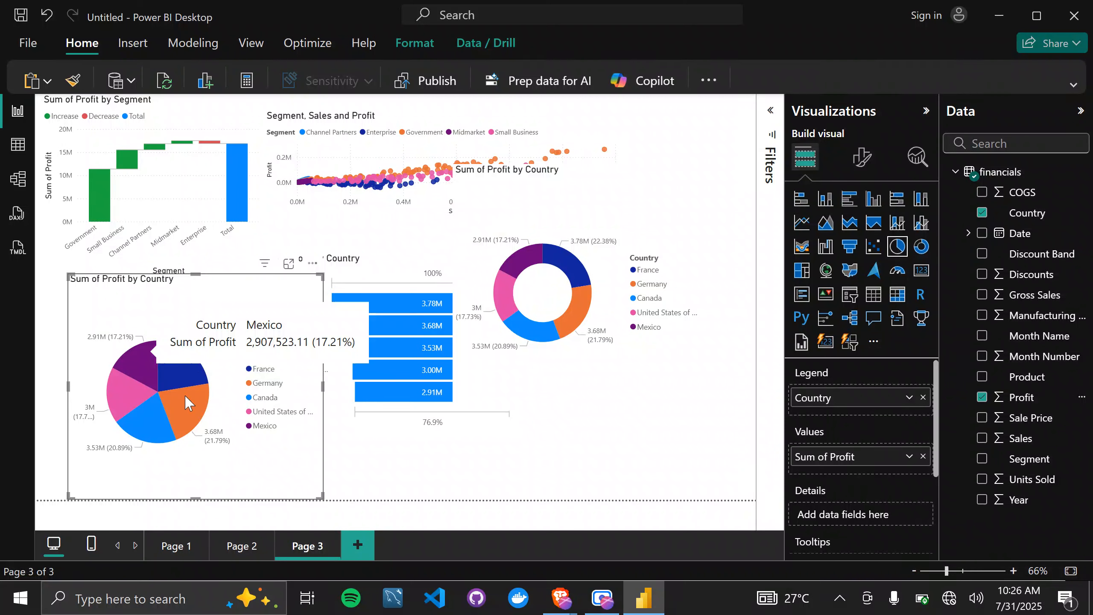
# Try a clustered column chart for the pie chart's data and switch it back to a pie chart.
pyautogui.click(874, 202)
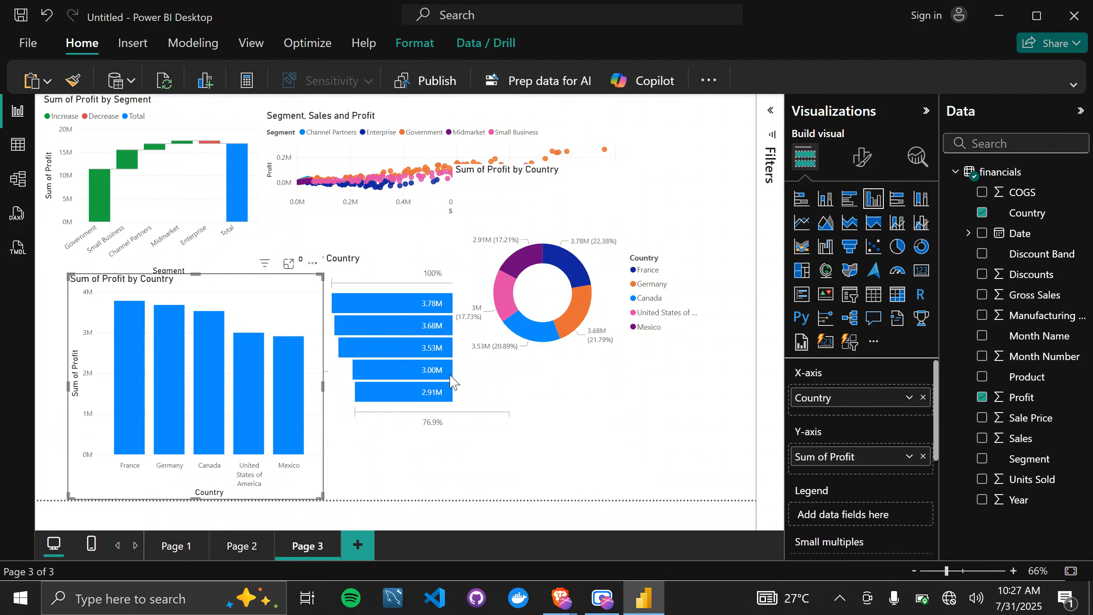
pyautogui.click(897, 249)
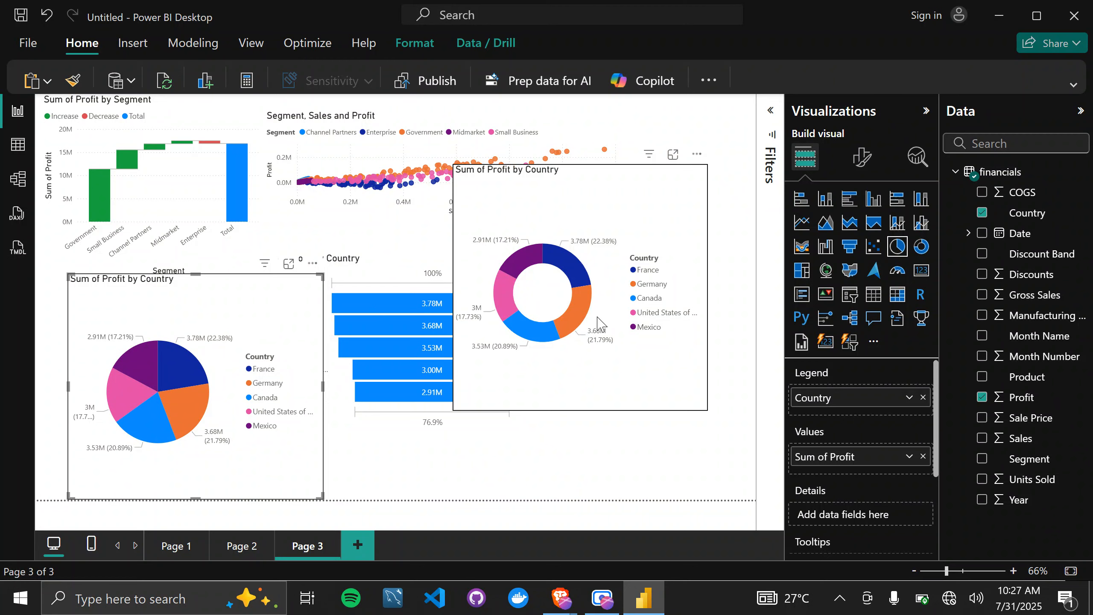
# Try a 0% inner radius on the donut chart's slices and set it to 62% instead.
pyautogui.click(619, 206)
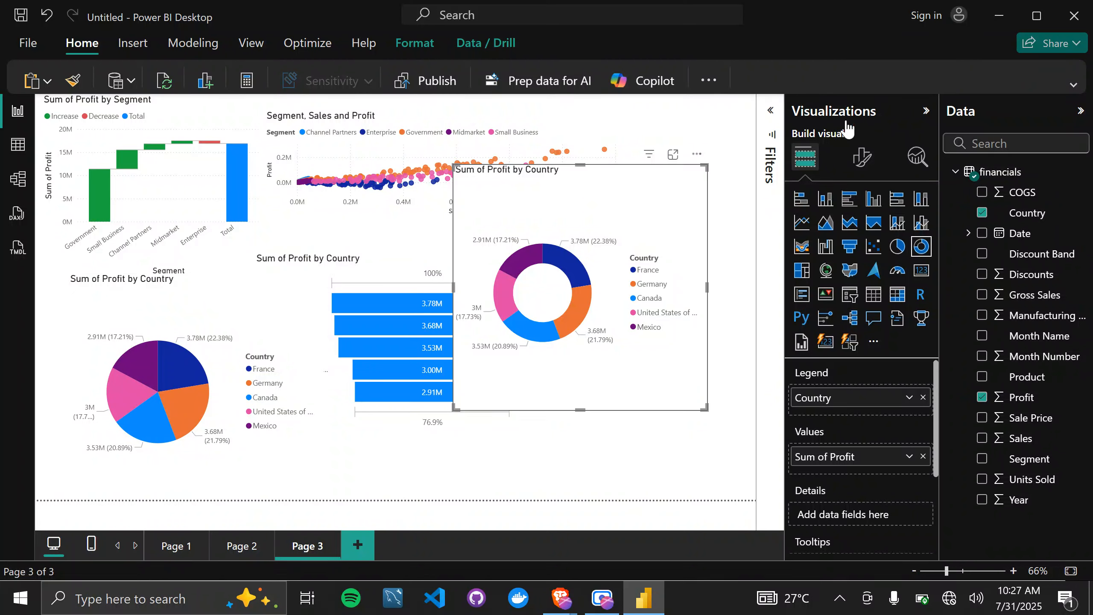
pyautogui.click(860, 160)
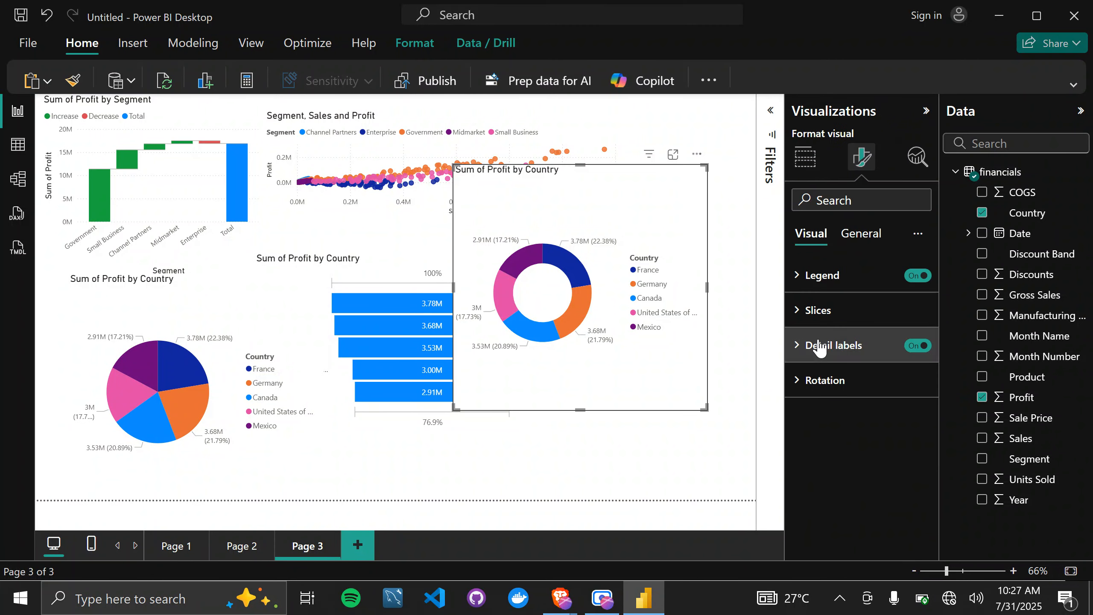
pyautogui.click(803, 309)
pyautogui.scroll(-2, 831, 473)
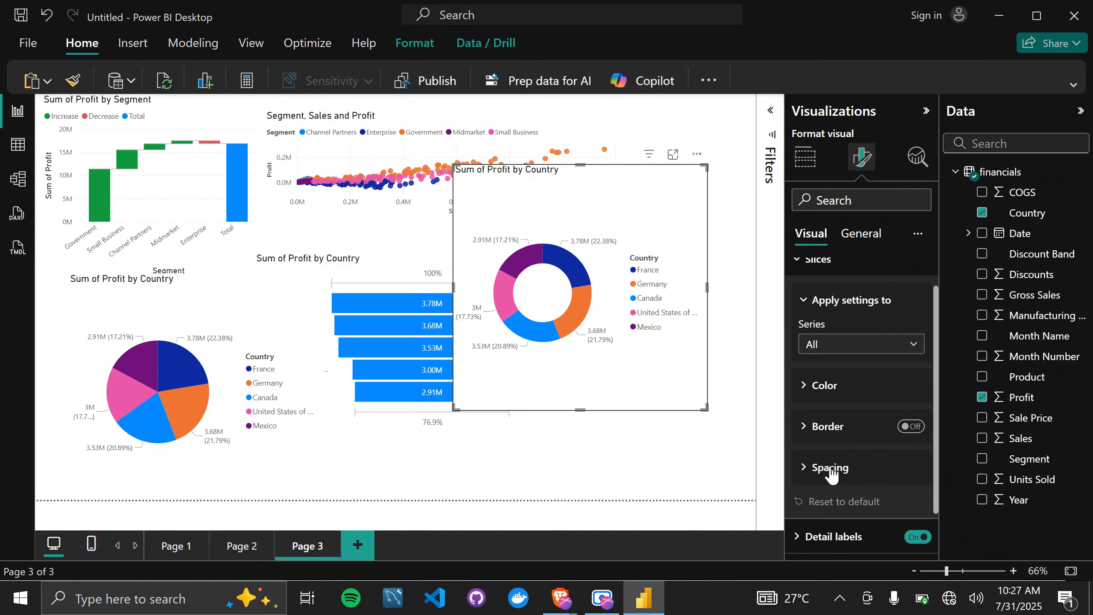
pyautogui.click(805, 435)
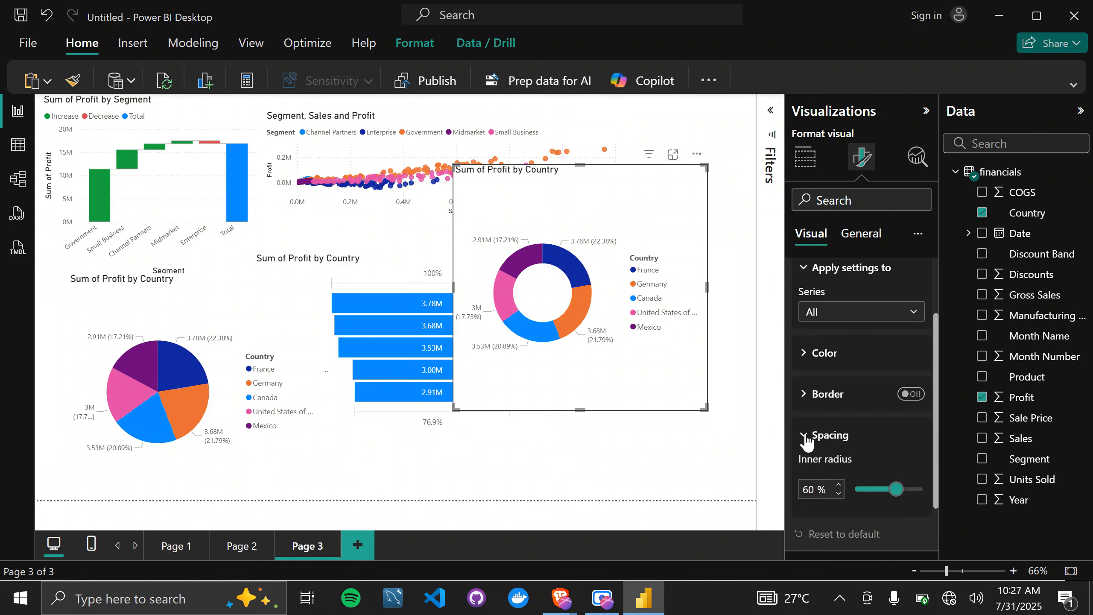
pyautogui.scroll(-1, 807, 447)
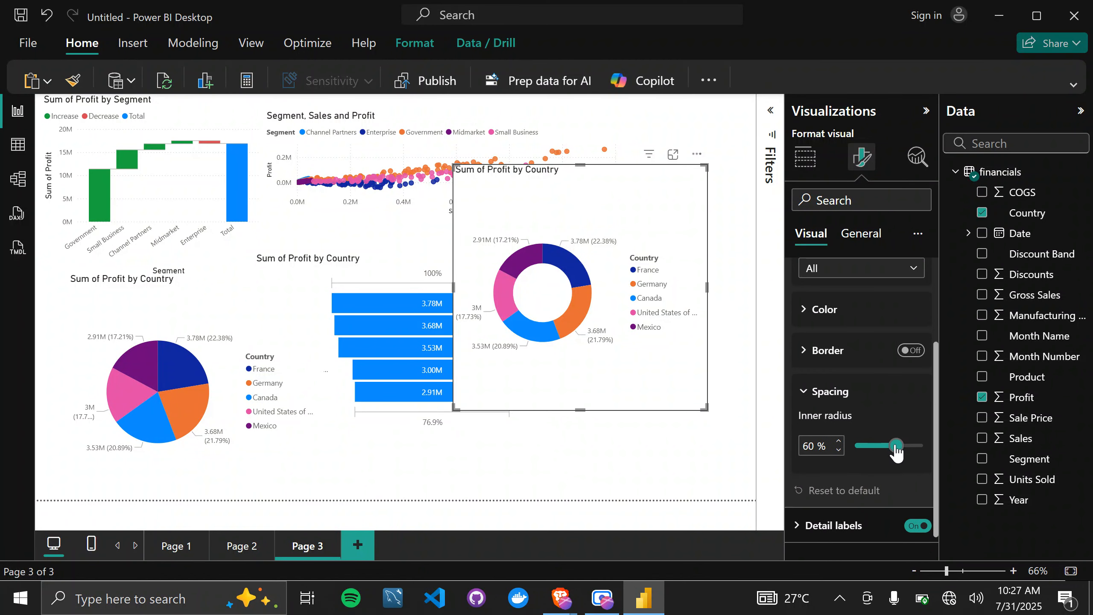
pyautogui.moveTo(895, 447); pyautogui.dragTo(848, 451)
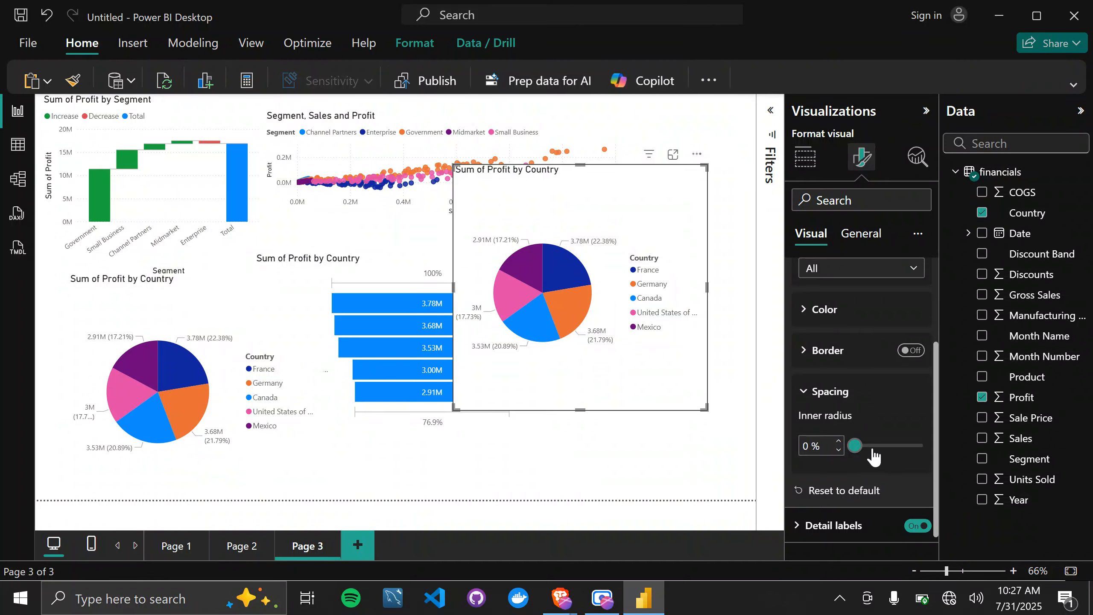
pyautogui.moveTo(859, 450); pyautogui.dragTo(899, 467)
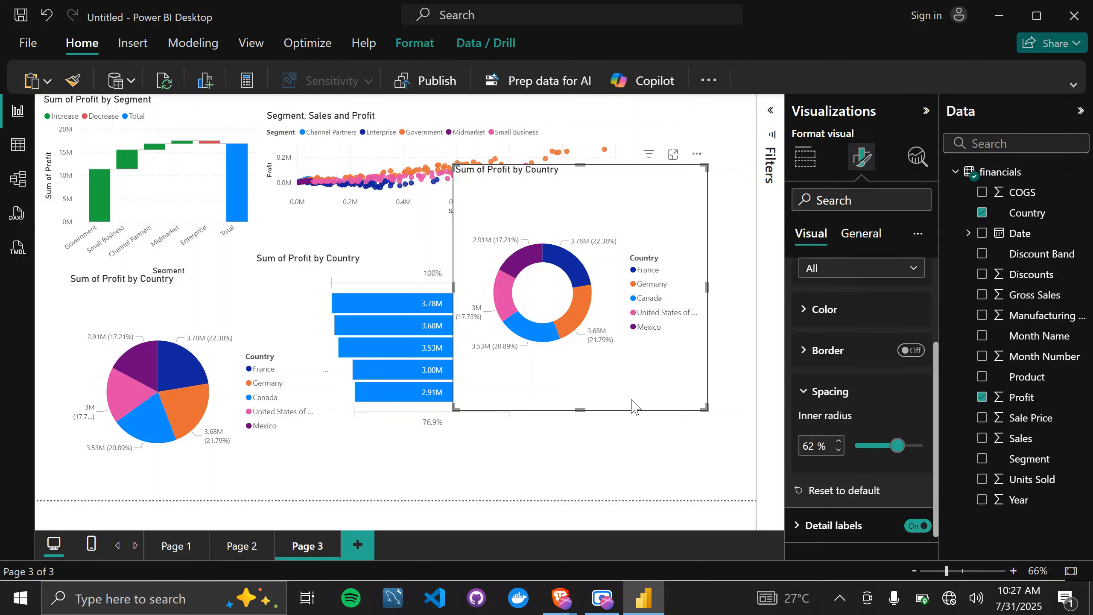
# Add a fourth report page and return to page 3.
pyautogui.click(613, 443)
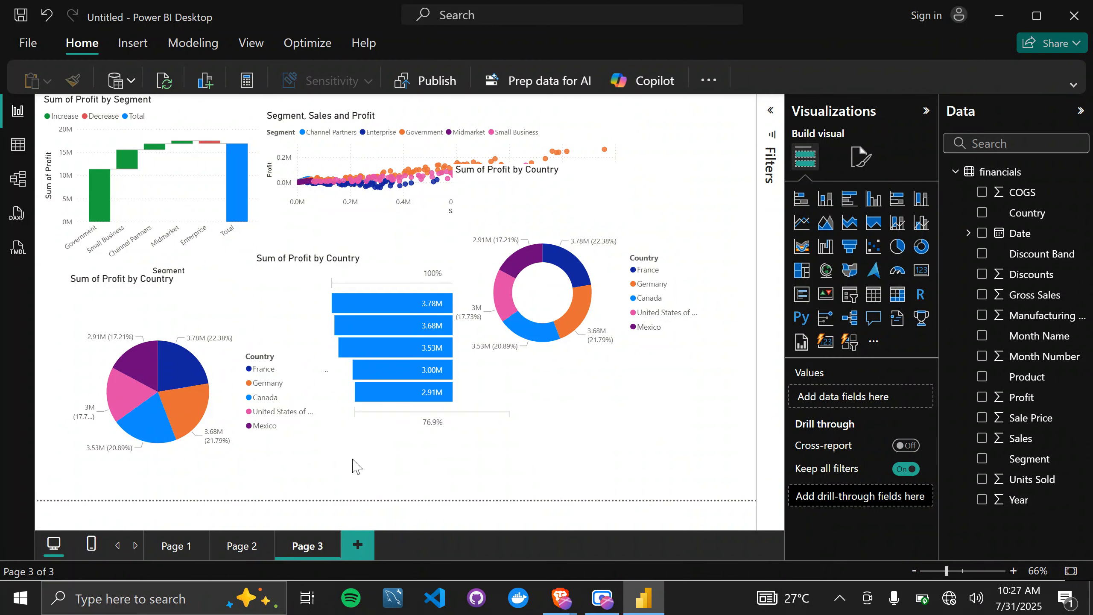
pyautogui.click(356, 547)
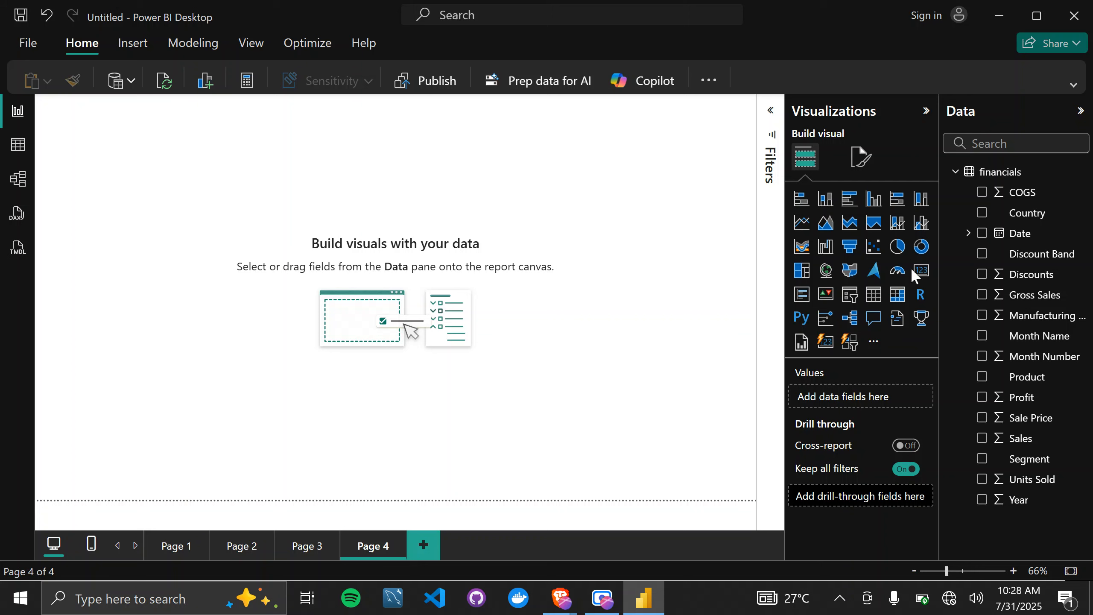
pyautogui.click(303, 554)
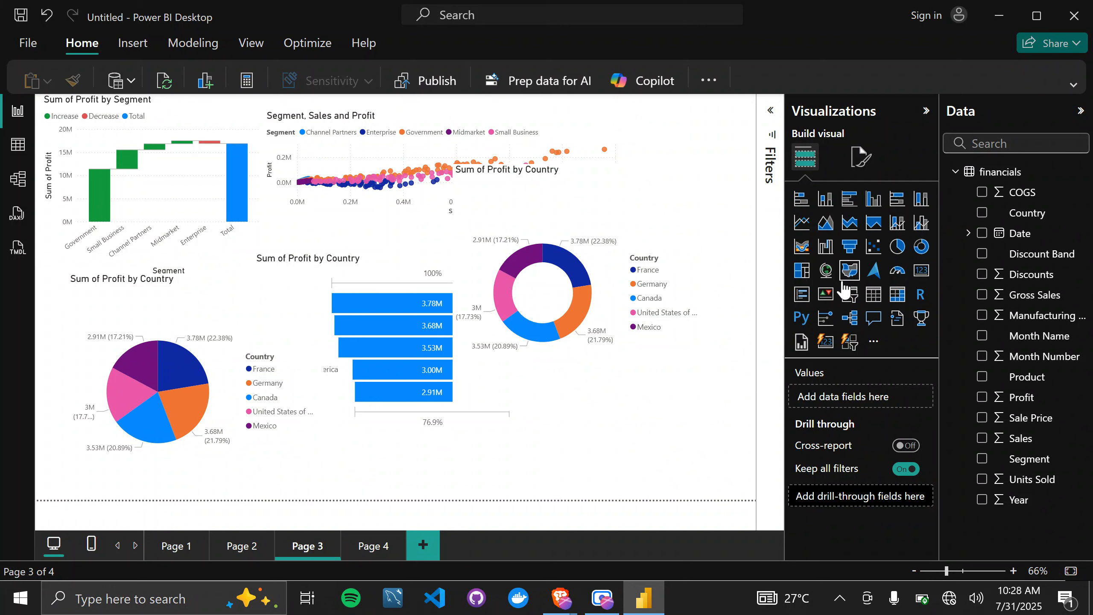
# Add a slicer on Country and move it up so it overlaps the lower part of the donut chart.
pyautogui.click(849, 303)
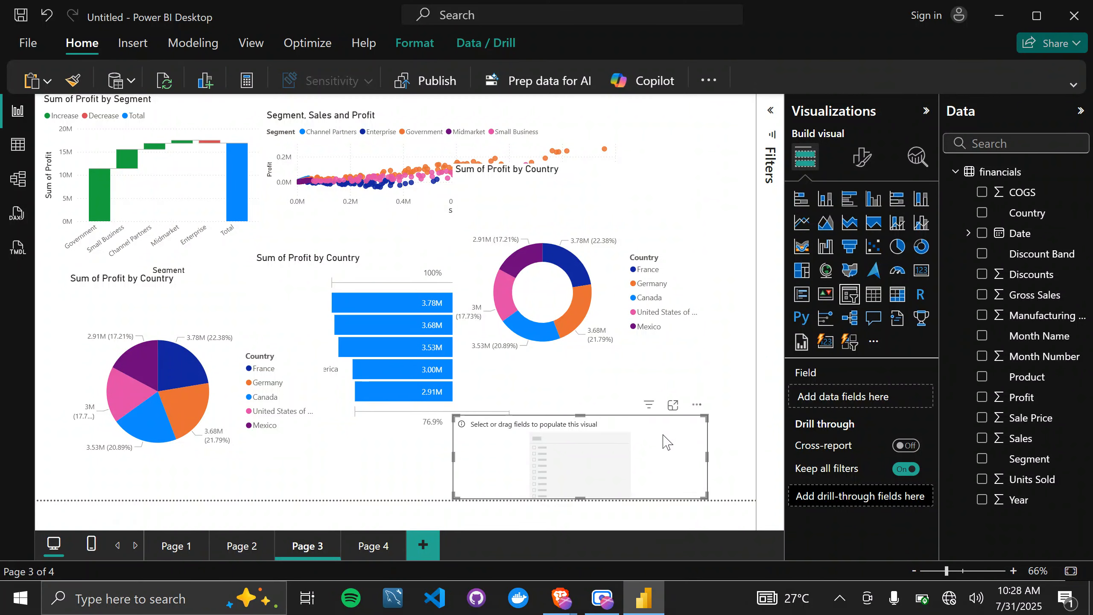
pyautogui.moveTo(665, 440); pyautogui.dragTo(671, 371)
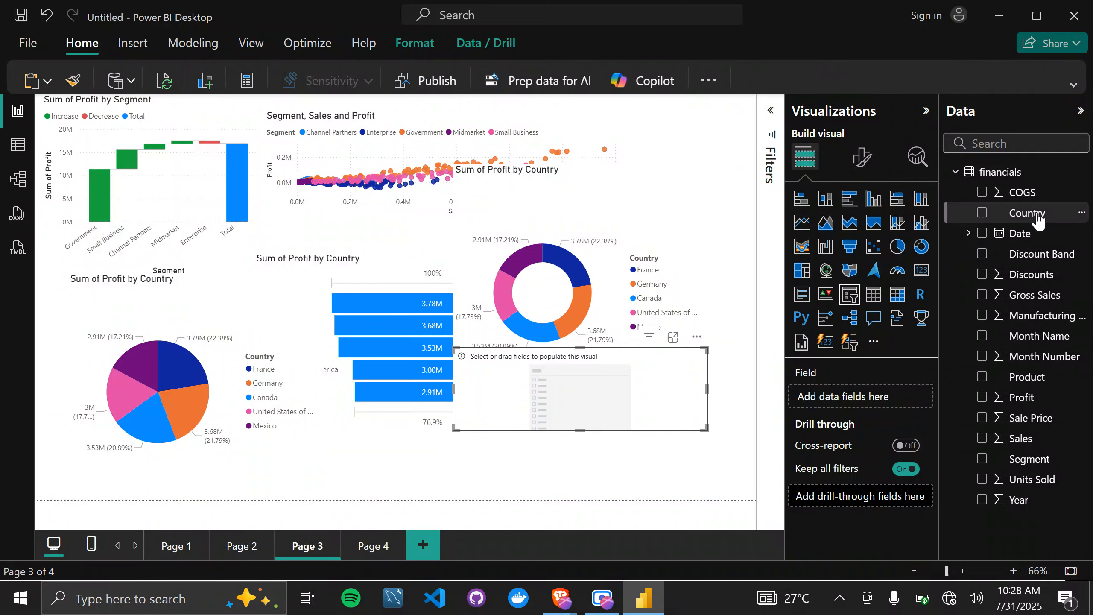
pyautogui.moveTo(1036, 217); pyautogui.dragTo(895, 393)
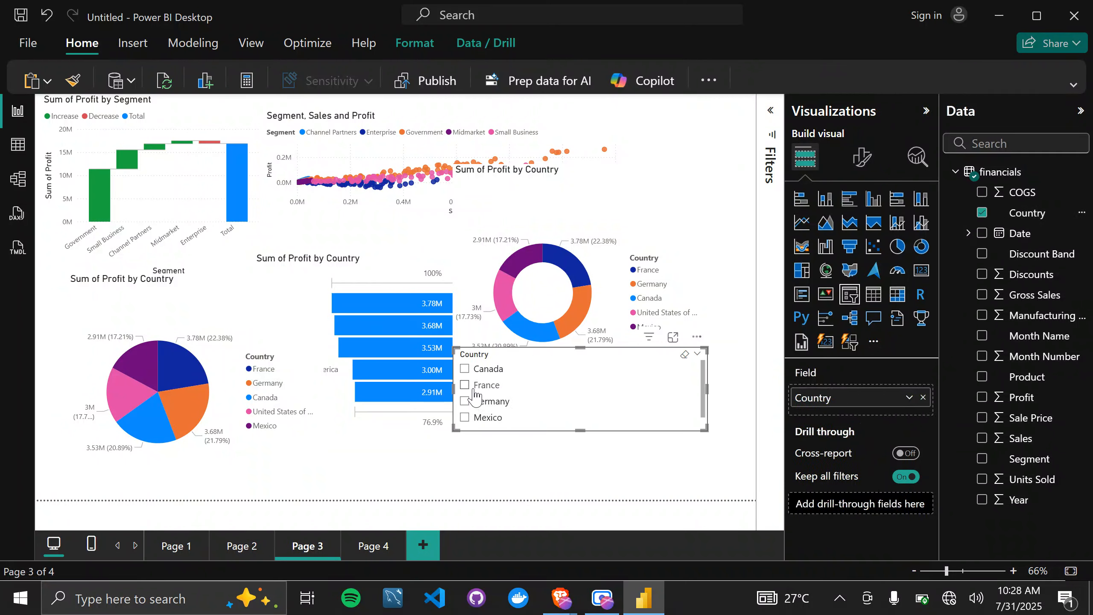
# Filter the page's charts with the Country slicer by France, Germany and finally Canada.
pyautogui.click(469, 388)
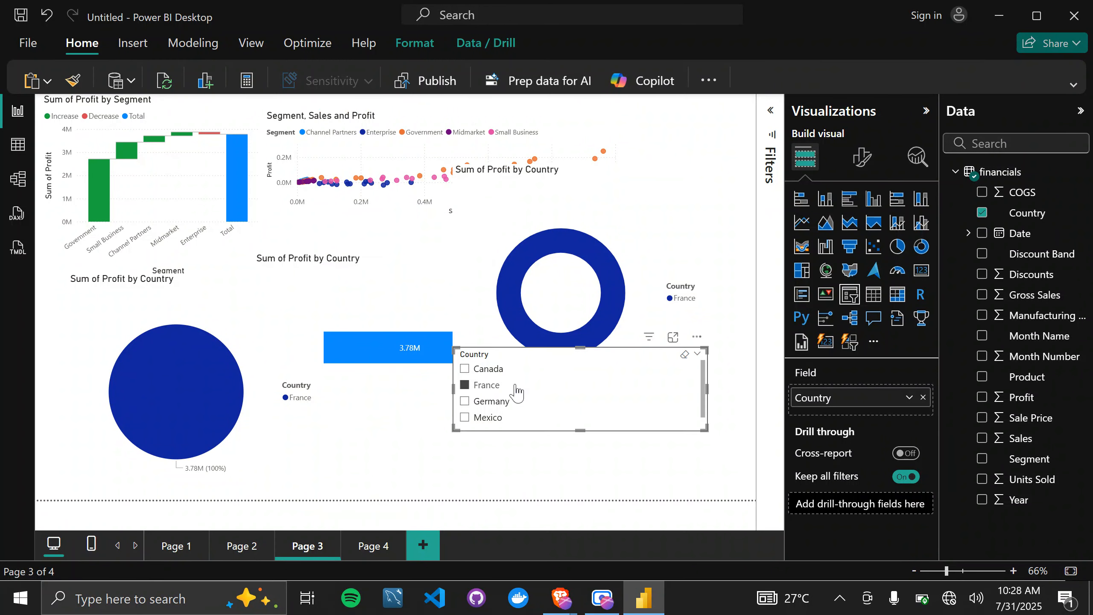
pyautogui.click(471, 403)
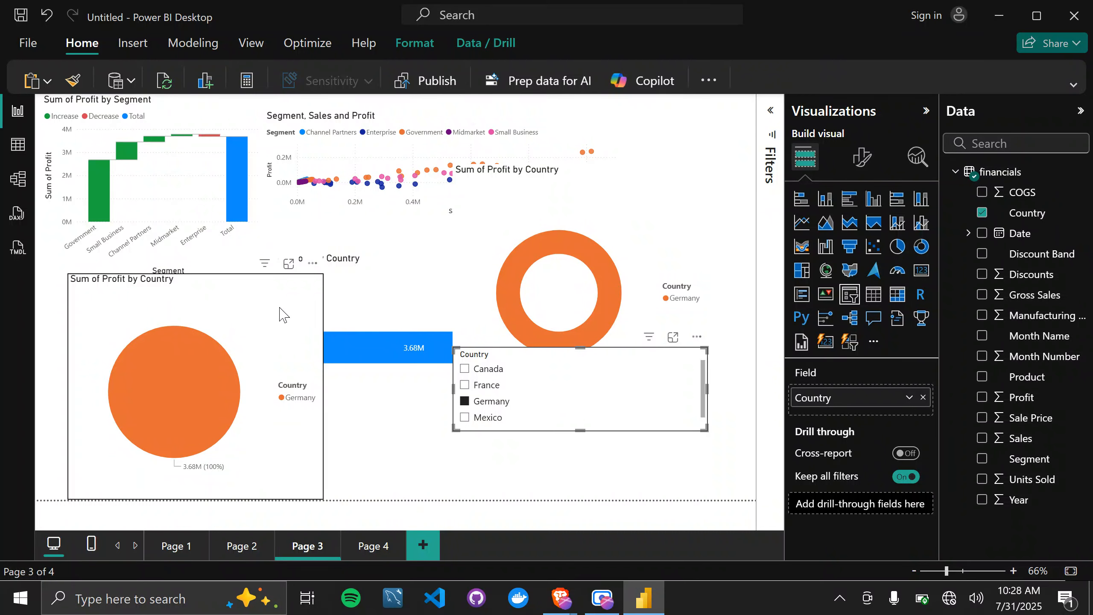
pyautogui.click(466, 370)
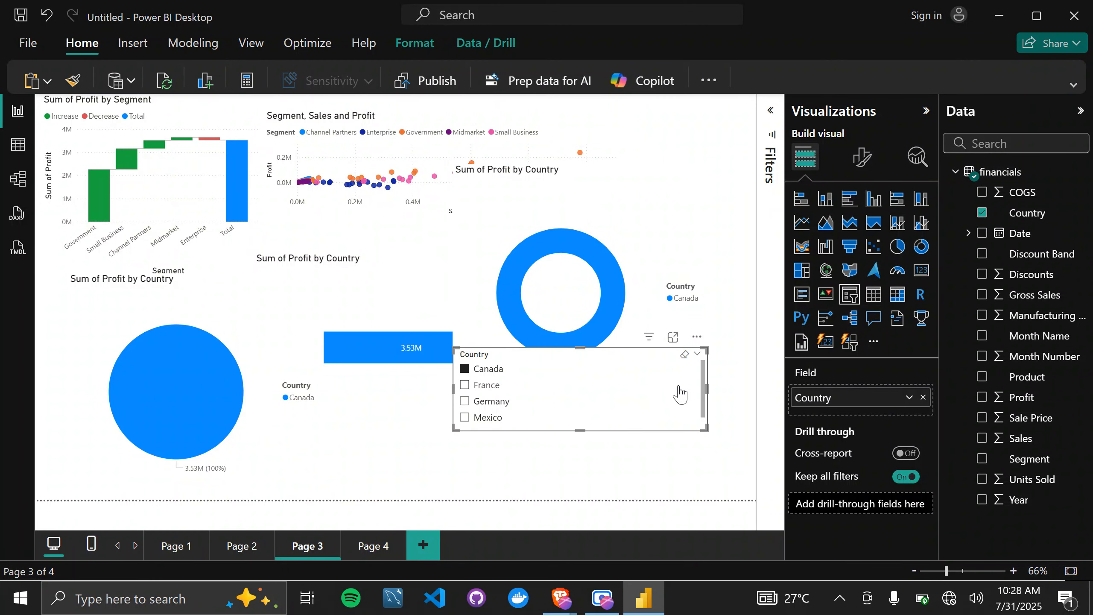
# Add a fifth report page with an empty gauge and an empty card beneath it.
pyautogui.click(424, 545)
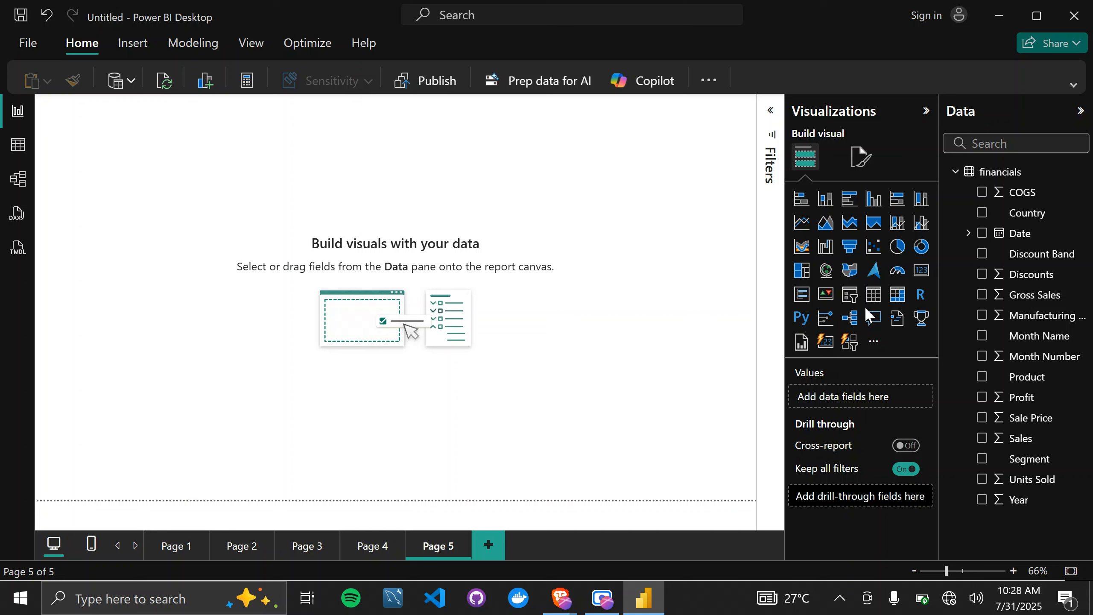
pyautogui.click(897, 271)
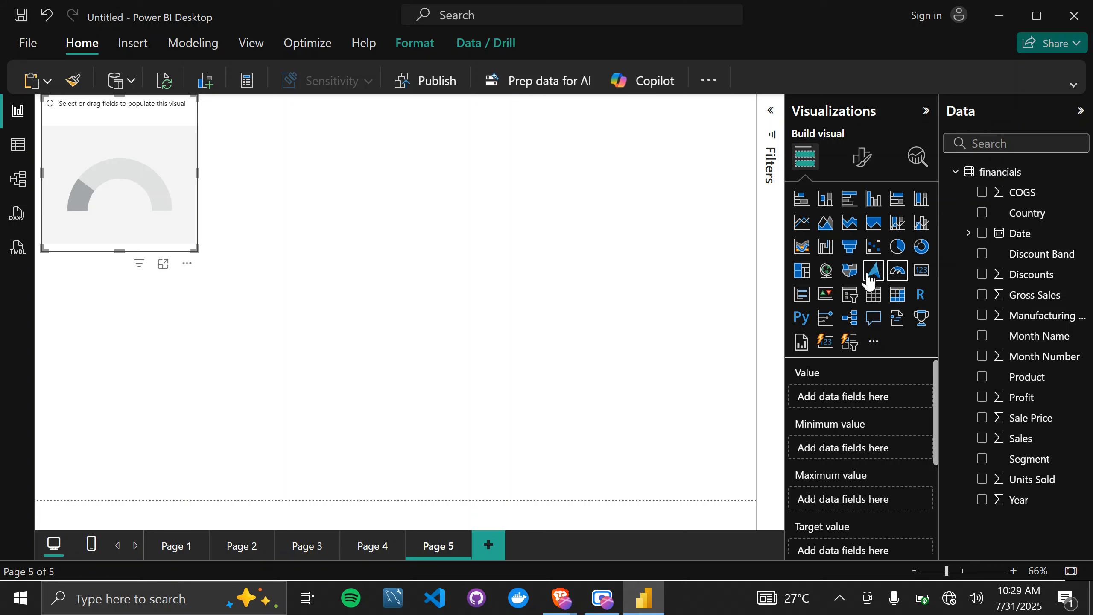
pyautogui.click(607, 331)
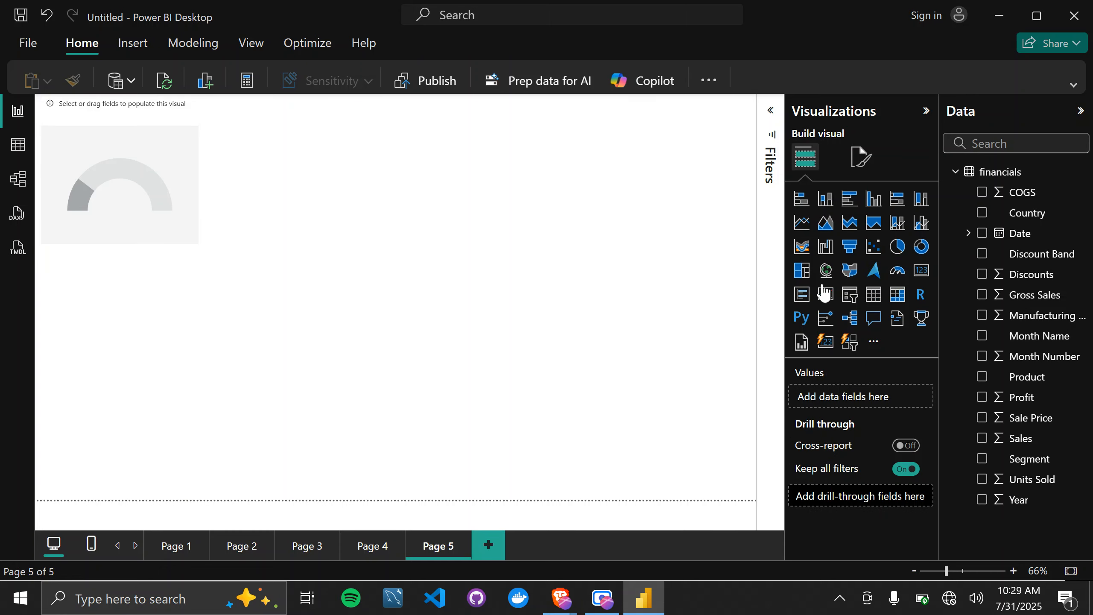
pyautogui.click(900, 272)
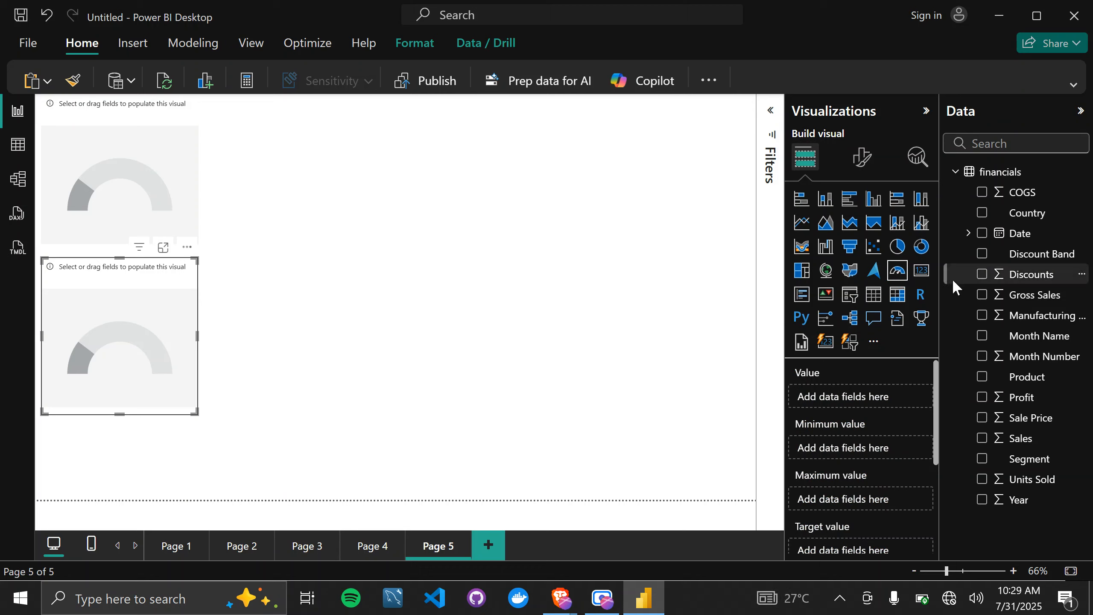
pyautogui.click(921, 272)
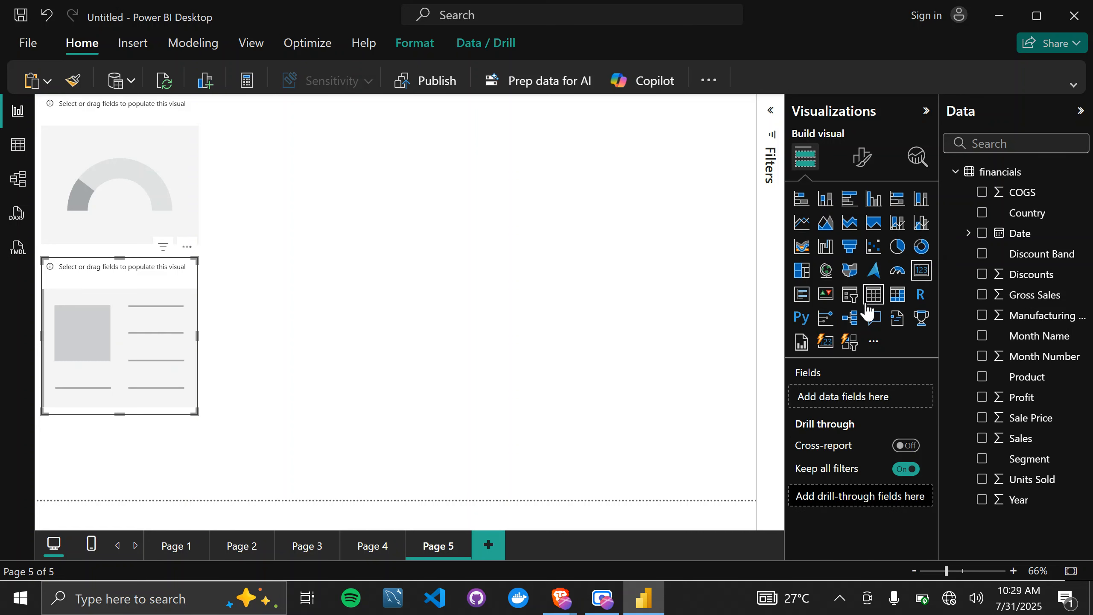
# Add an empty matrix beneath the card and an empty table beside the gauge.
pyautogui.click(524, 354)
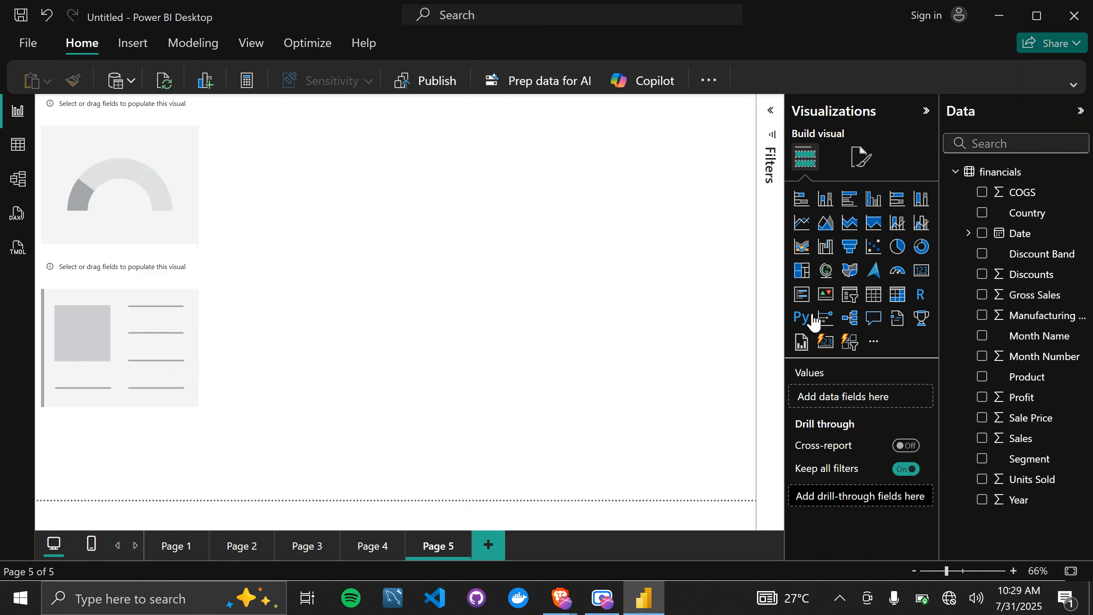
pyautogui.click(873, 298)
pyautogui.click(897, 297)
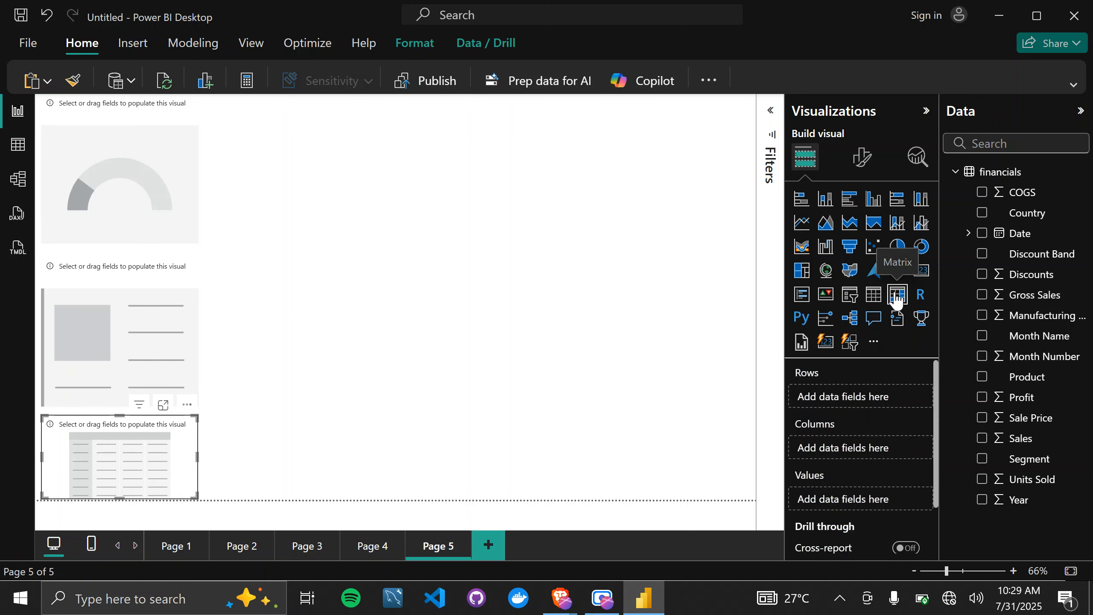
pyautogui.click(554, 351)
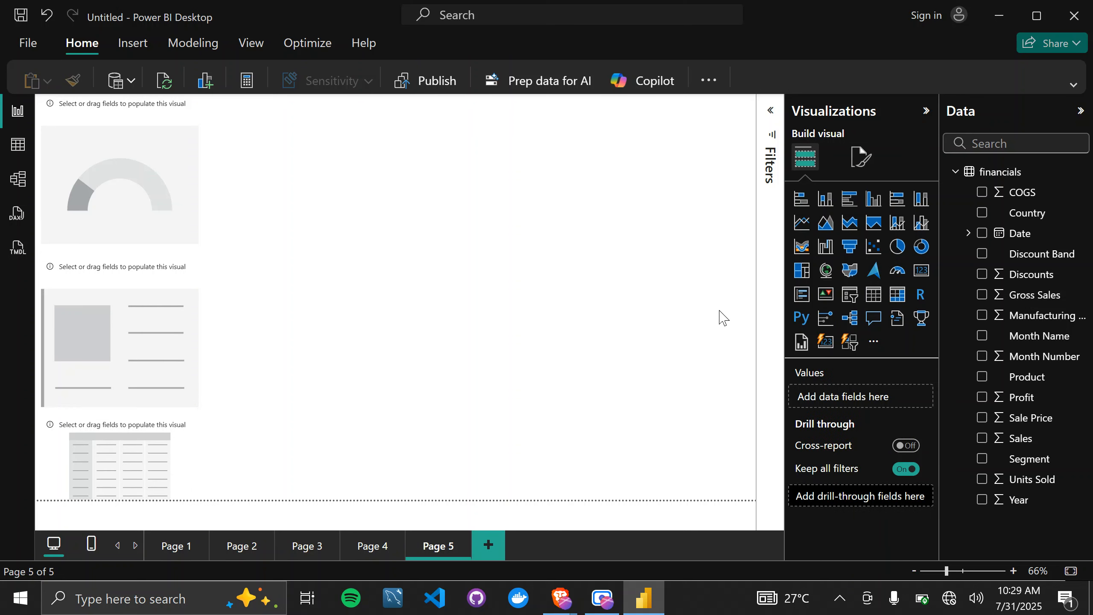
pyautogui.click(870, 301)
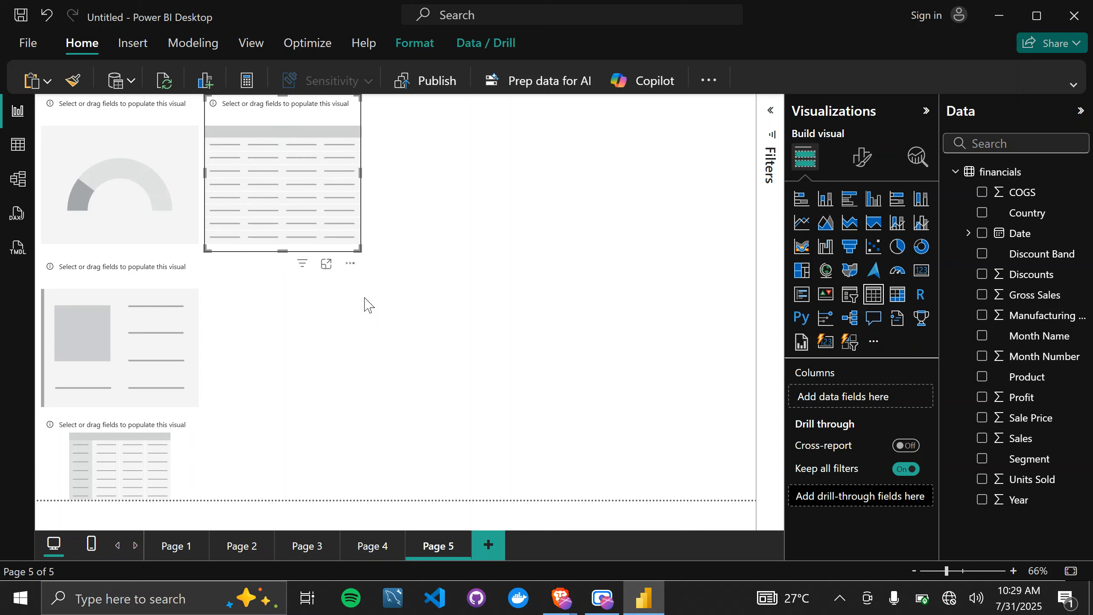
# Move the empty table and card to the right half of the page, and place the matrix, enlarged, beneath the gauge.
pyautogui.moveTo(279, 202); pyautogui.dragTo(562, 252)
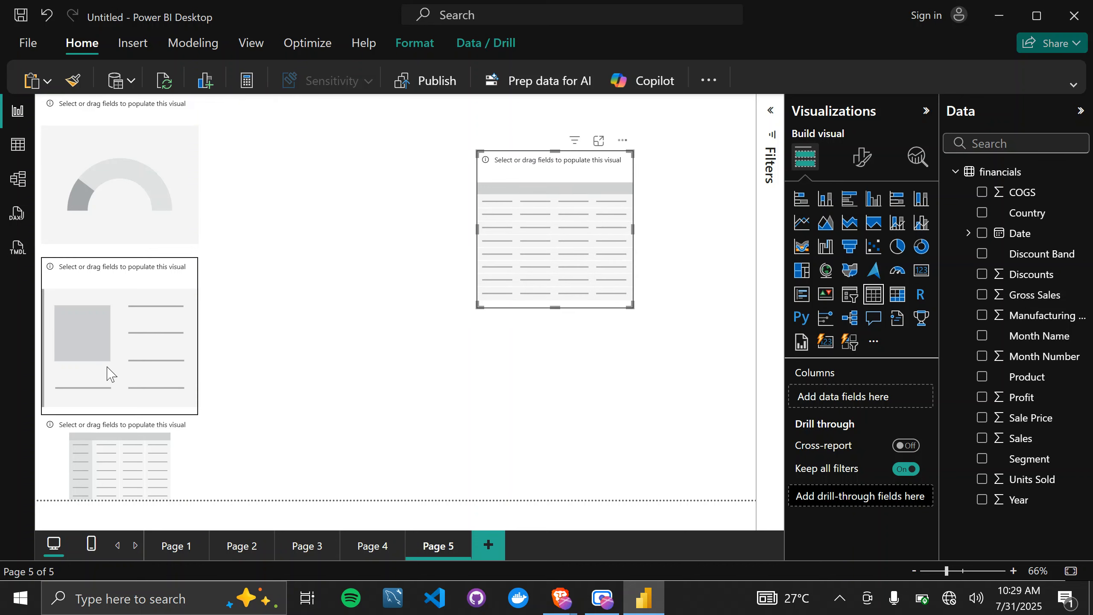
pyautogui.moveTo(122, 364); pyautogui.dragTo(575, 441)
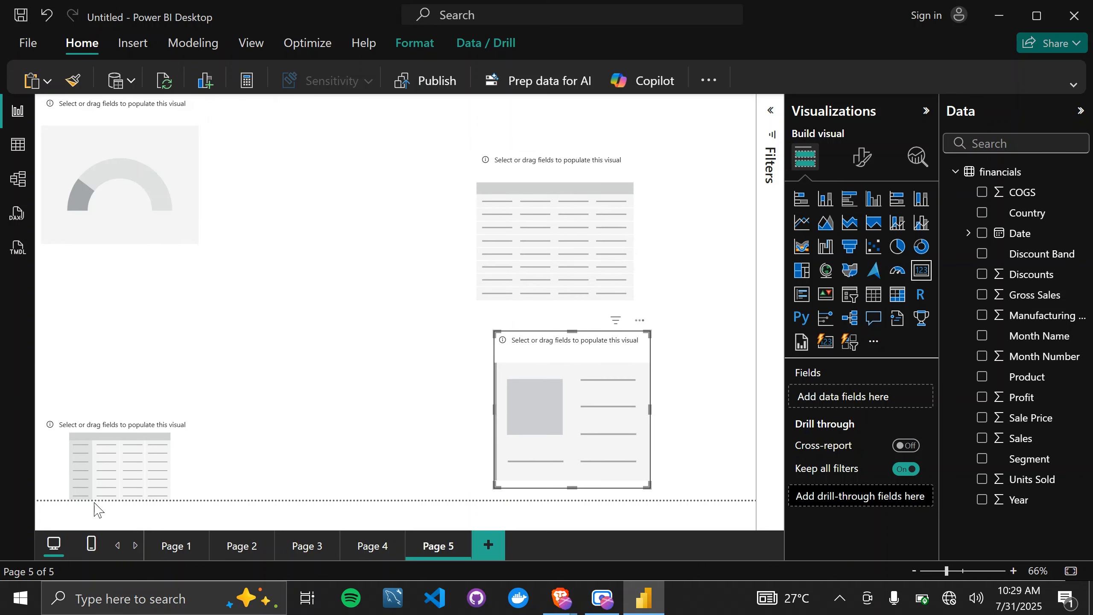
pyautogui.moveTo(131, 473); pyautogui.dragTo(129, 339)
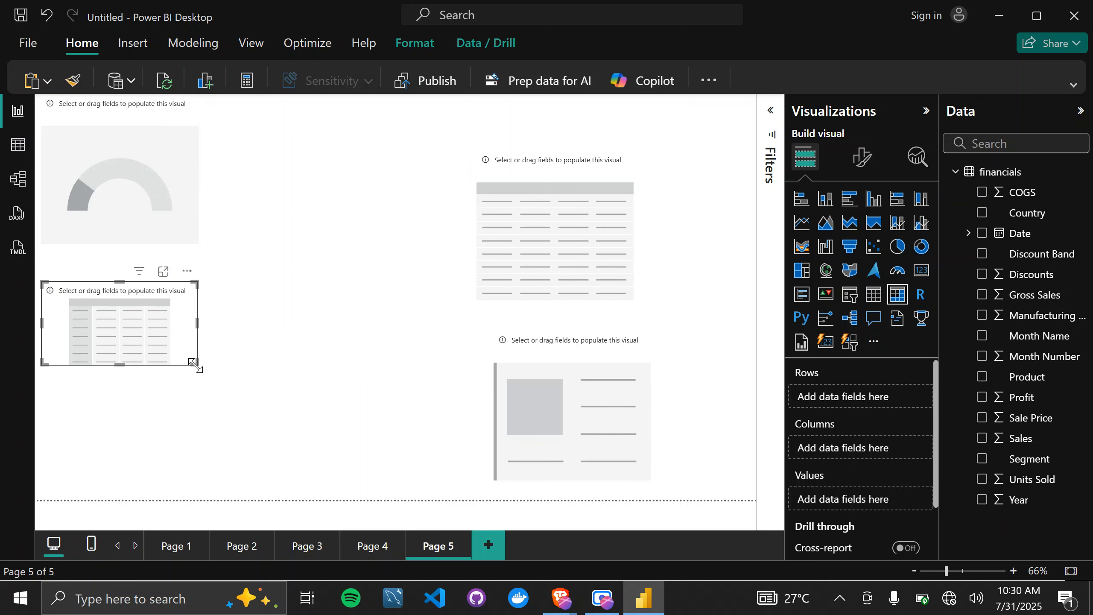
pyautogui.moveTo(194, 364); pyautogui.dragTo(254, 441)
pyautogui.moveTo(173, 381); pyautogui.dragTo(182, 390)
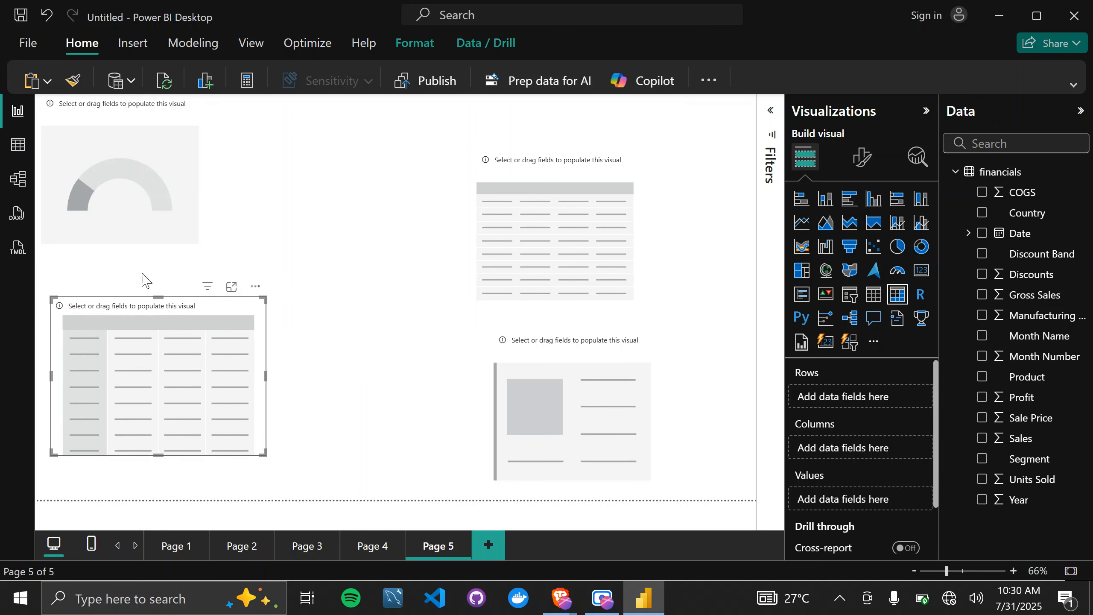
# Set Profit as the gauge's value and Sales as its maximum value, moving the gauge closer to the matrix.
pyautogui.click(148, 238)
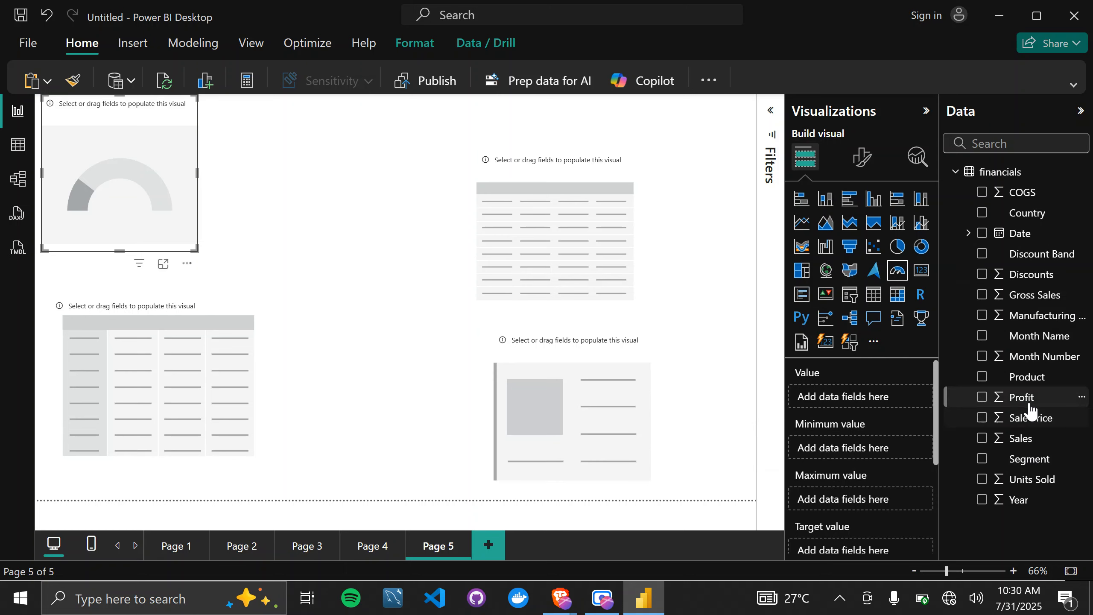
pyautogui.moveTo(1028, 409); pyautogui.dragTo(865, 400)
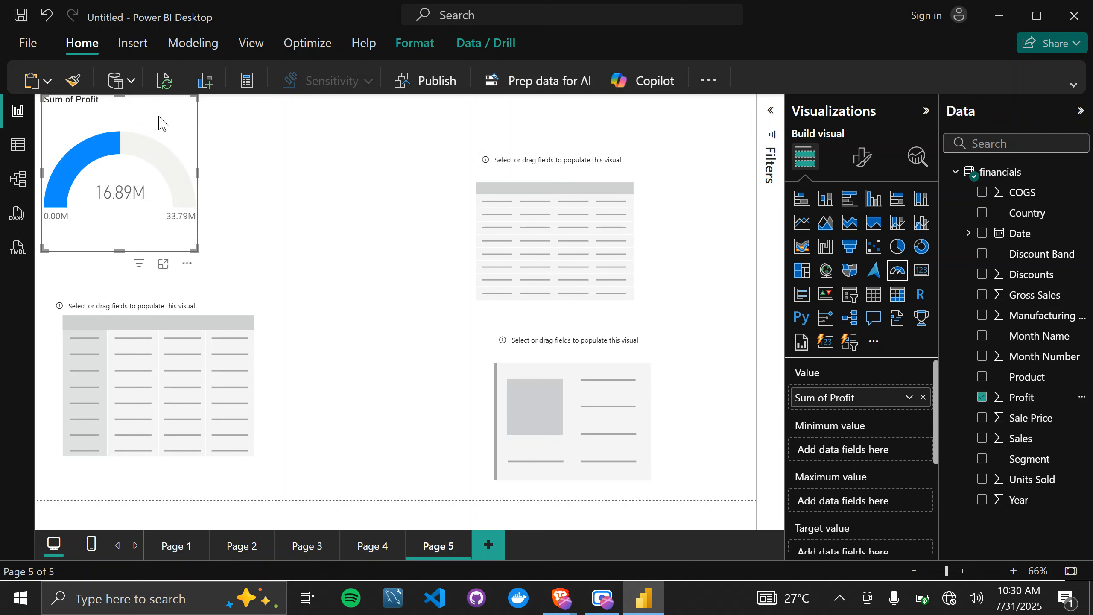
pyautogui.moveTo(176, 137); pyautogui.dragTo(184, 170)
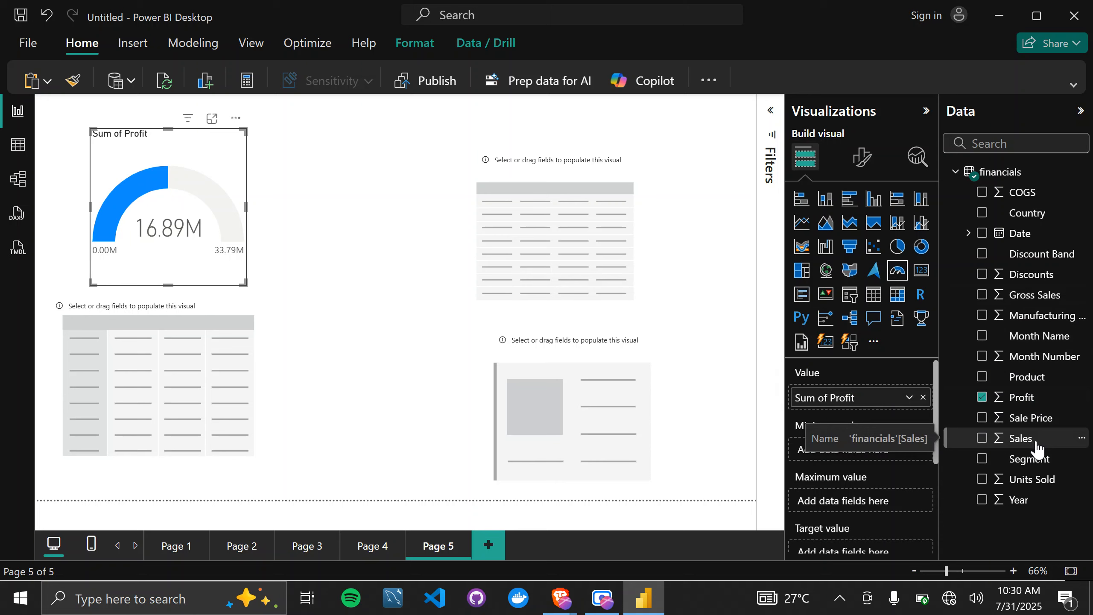
pyautogui.moveTo(1035, 451); pyautogui.dragTo(876, 504)
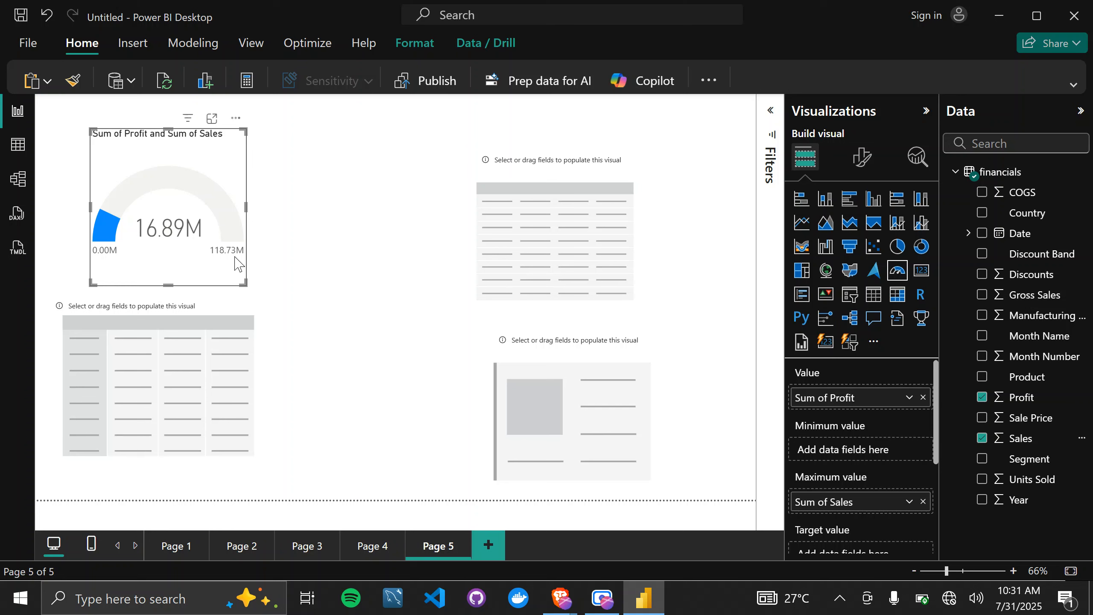
pyautogui.moveTo(231, 259)
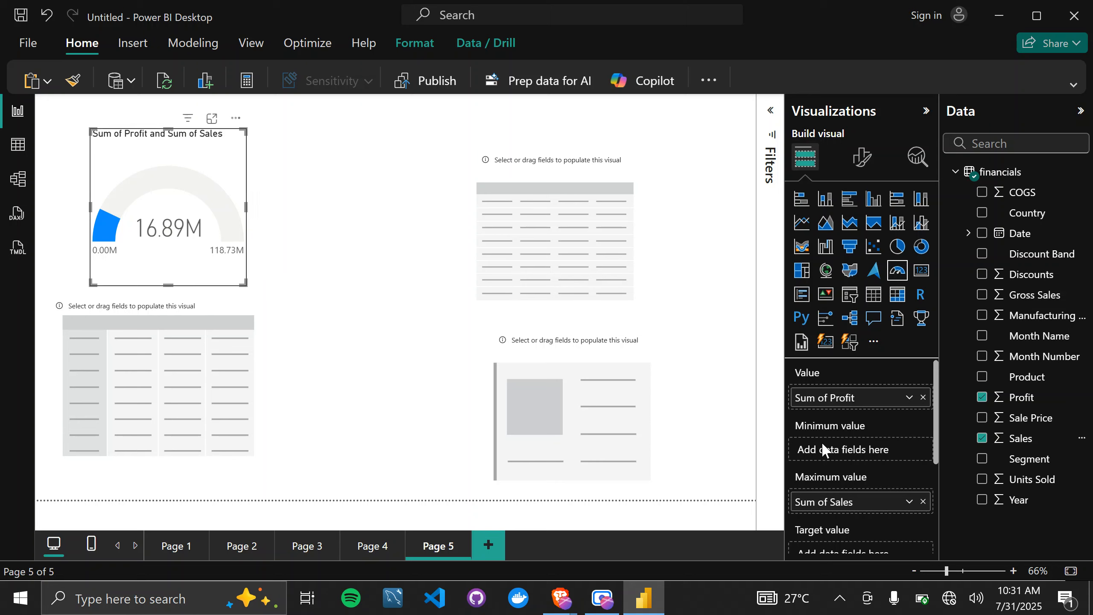
# Move Sales to the gauge's target value and set Gross Sales as its maximum value.
pyautogui.scroll(-1, 824, 450)
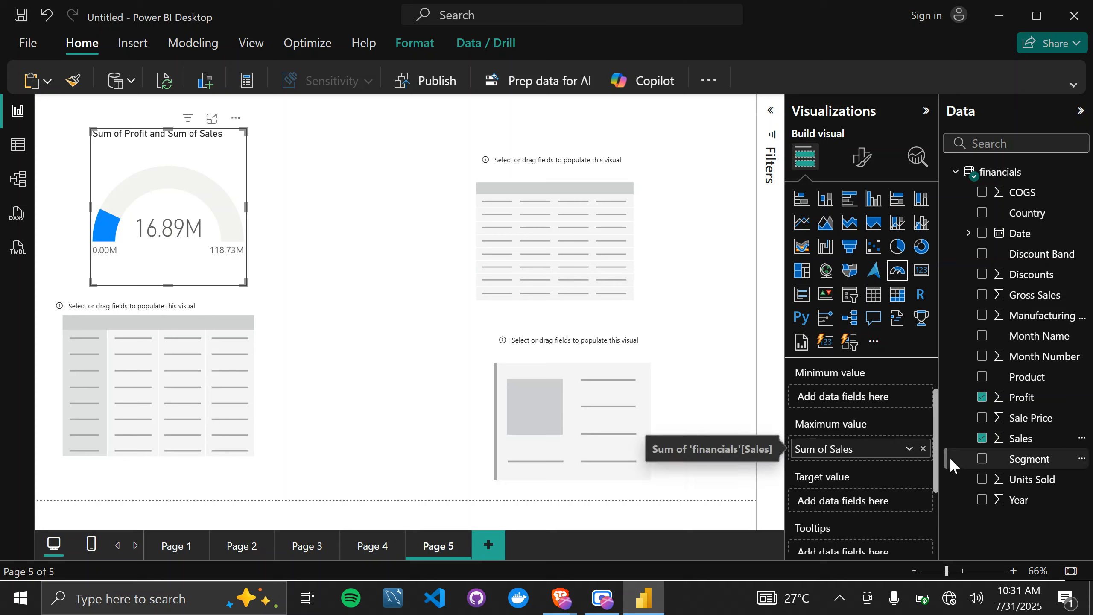
pyautogui.moveTo(859, 449); pyautogui.dragTo(852, 508)
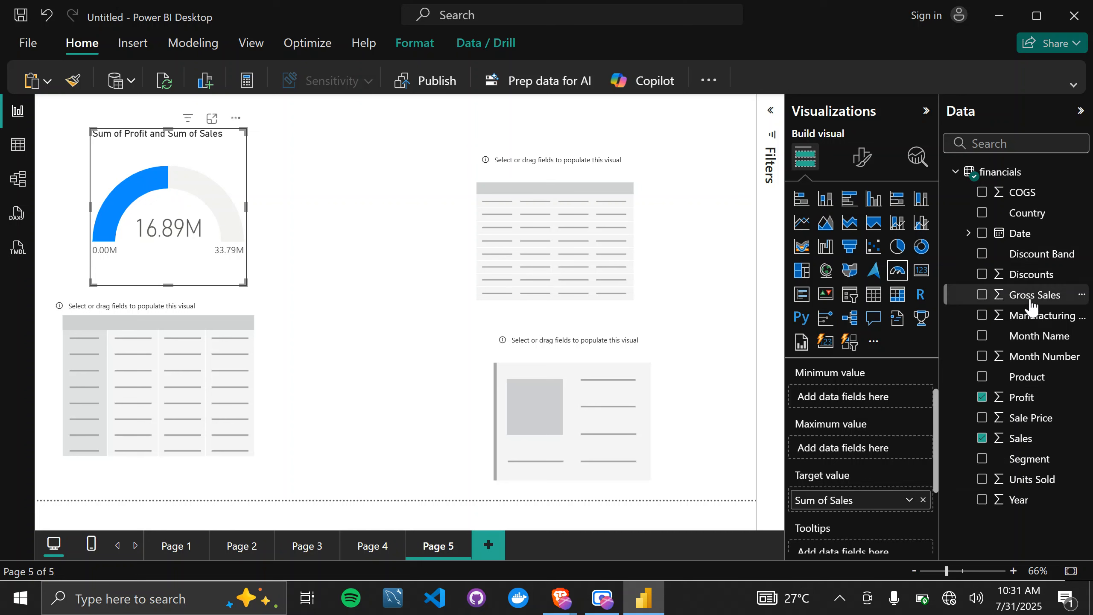
pyautogui.moveTo(1031, 301); pyautogui.dragTo(859, 452)
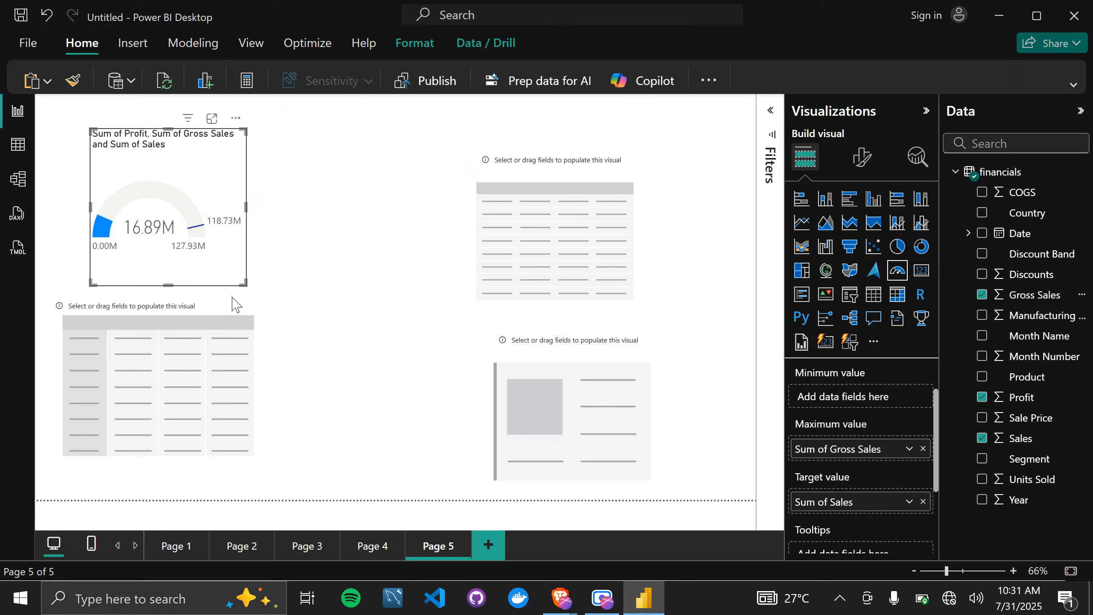
pyautogui.moveTo(181, 255)
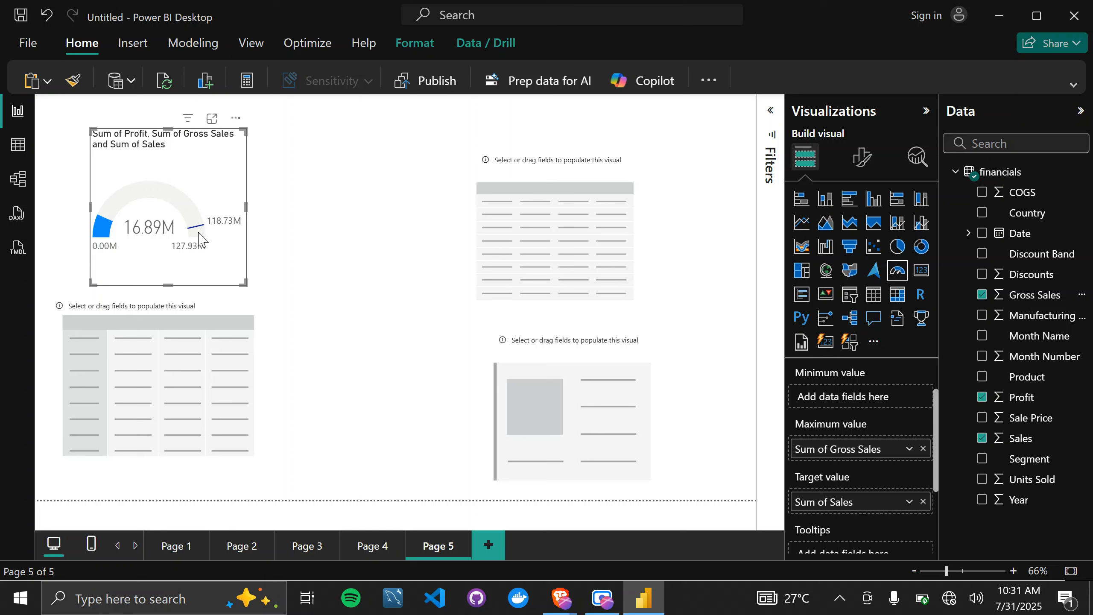
pyautogui.moveTo(202, 237)
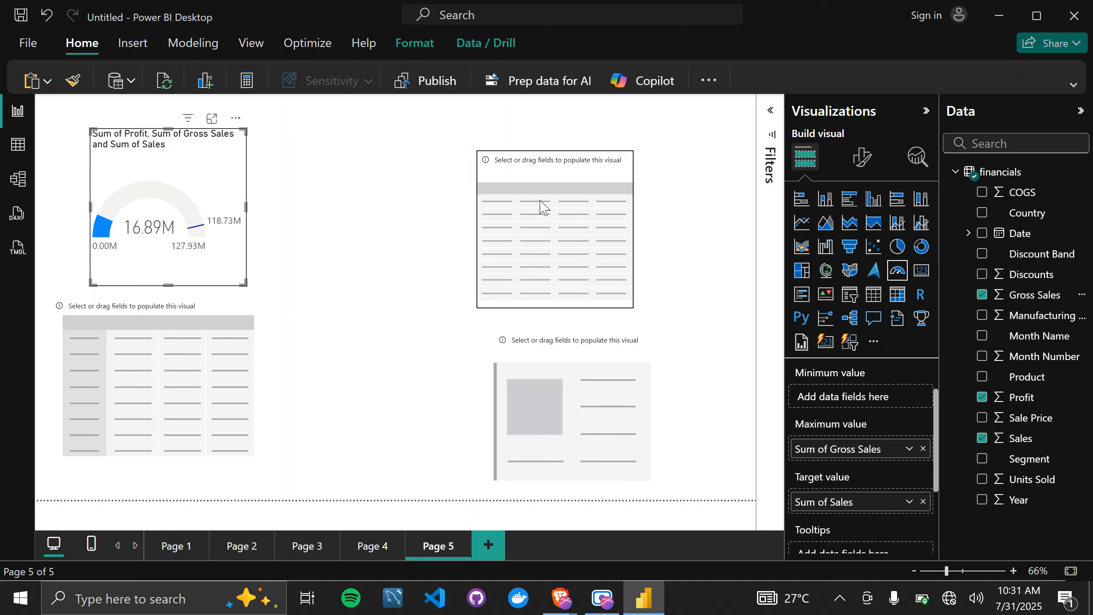
# Add Profit to the empty card and change its aggregation to Minimum, then to Maximum.
pyautogui.click(586, 356)
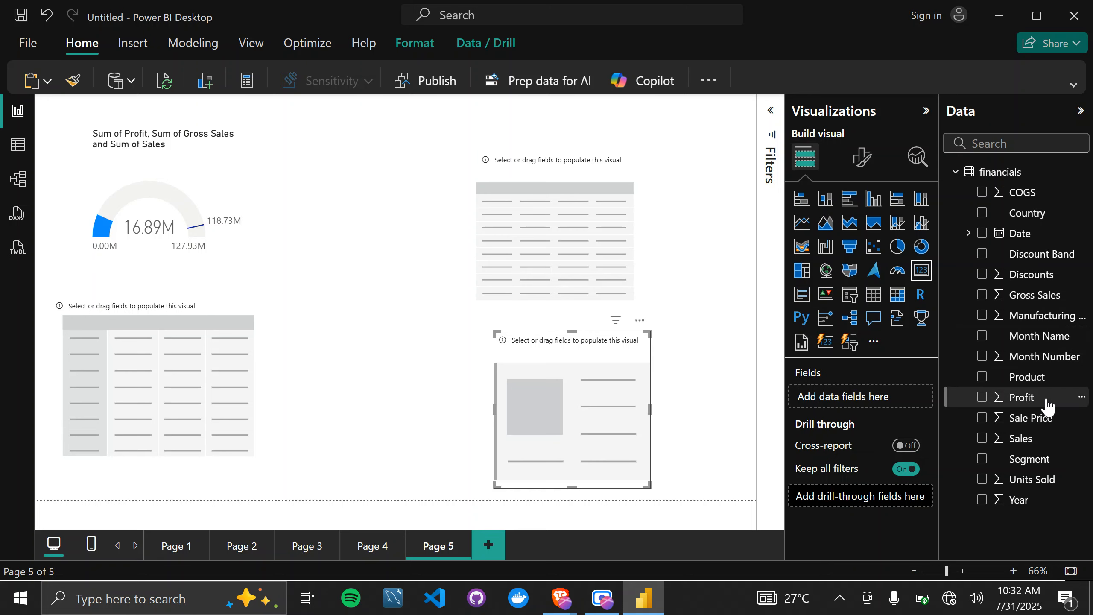
pyautogui.moveTo(1044, 400); pyautogui.dragTo(893, 398)
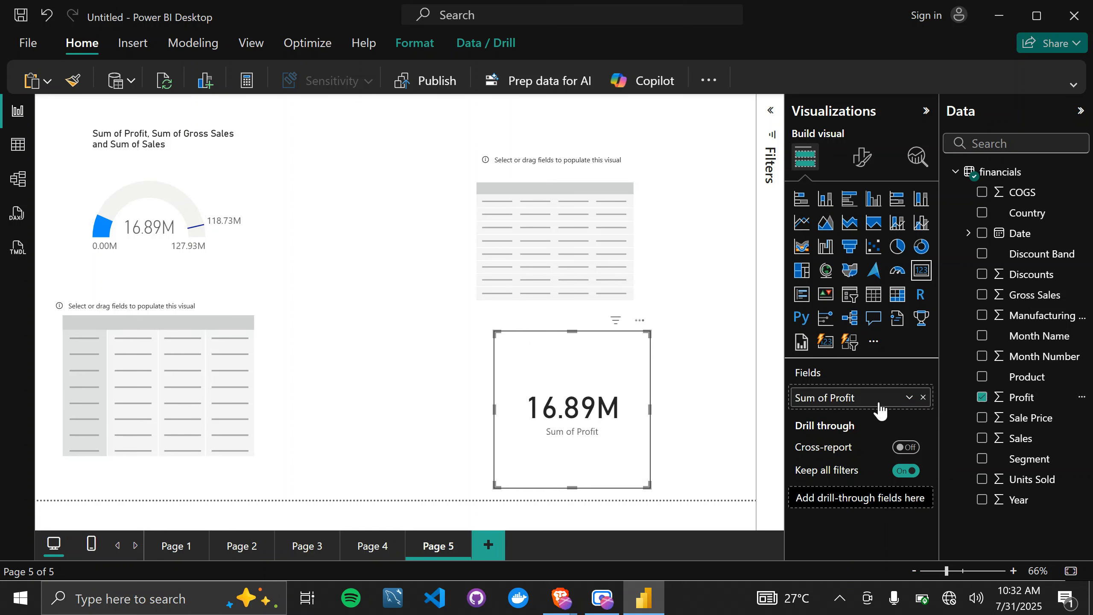
pyautogui.click(909, 398)
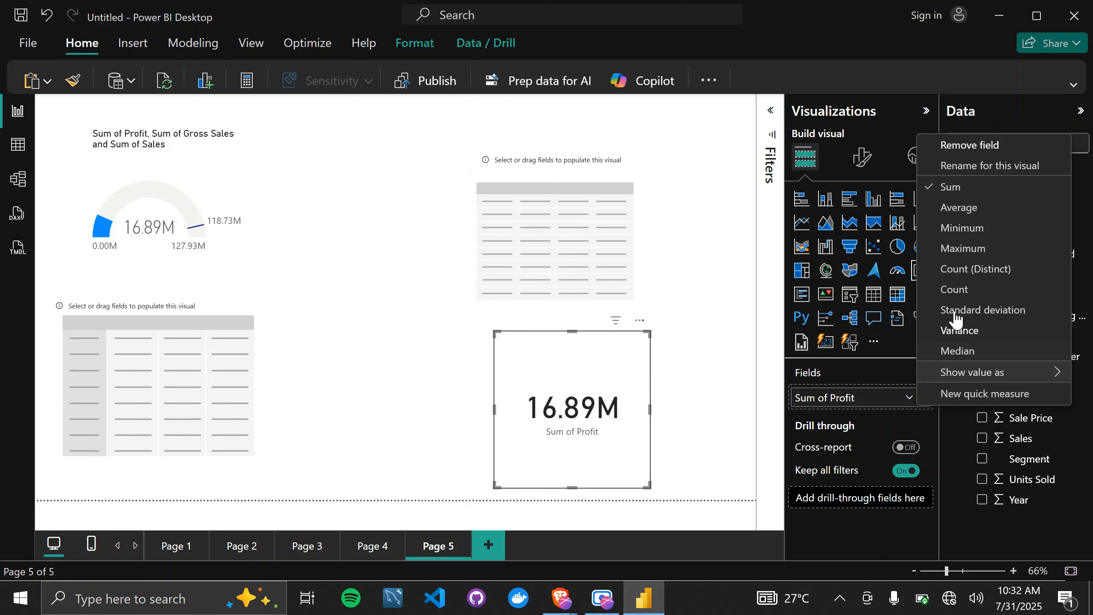
pyautogui.click(968, 229)
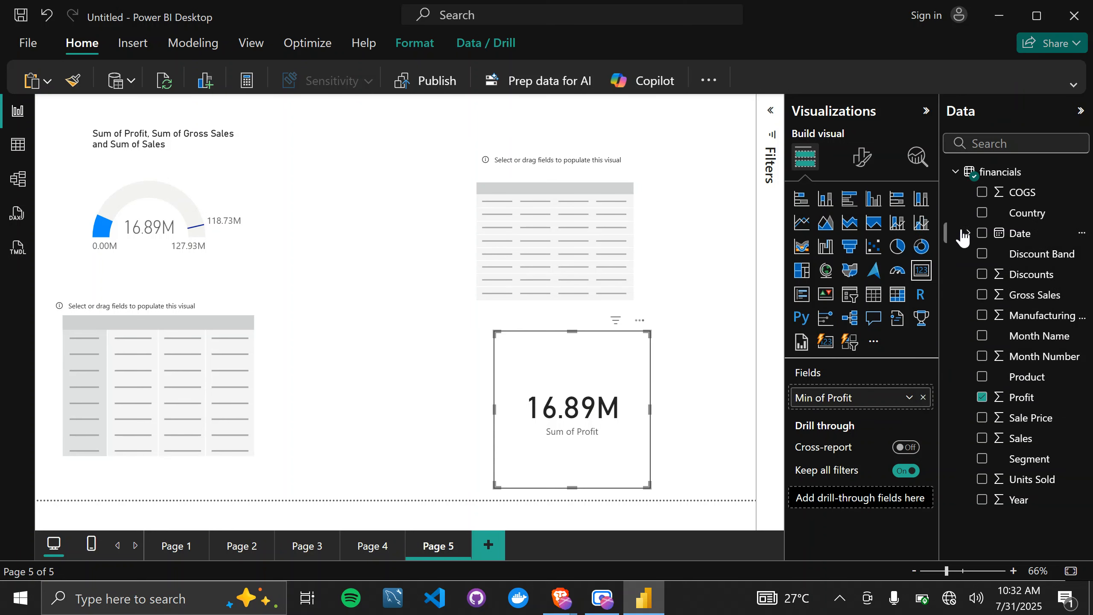
pyautogui.click(909, 397)
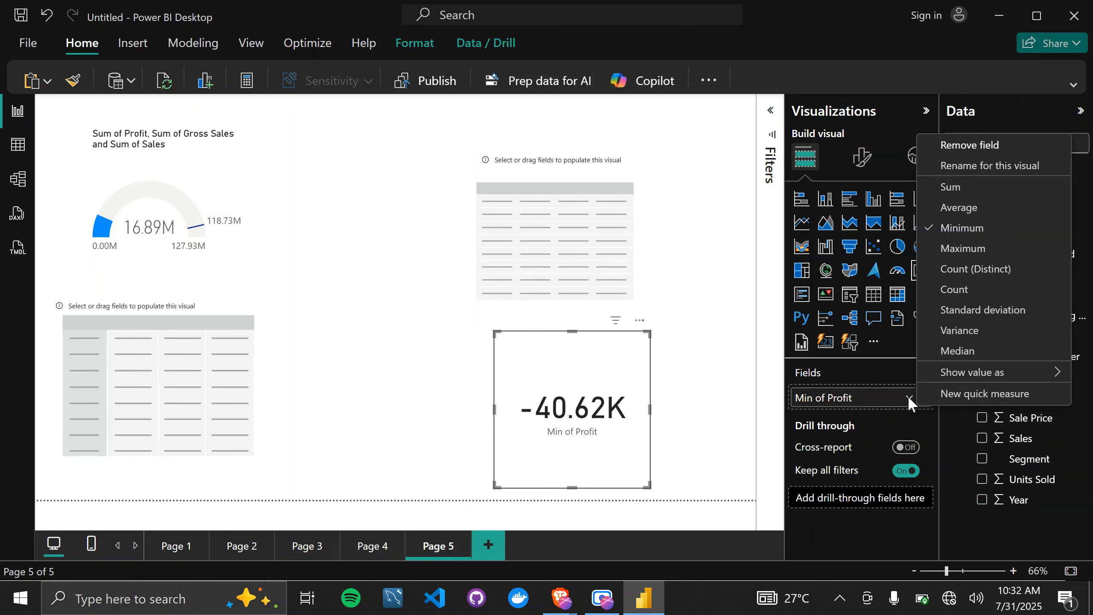
pyautogui.click(974, 250)
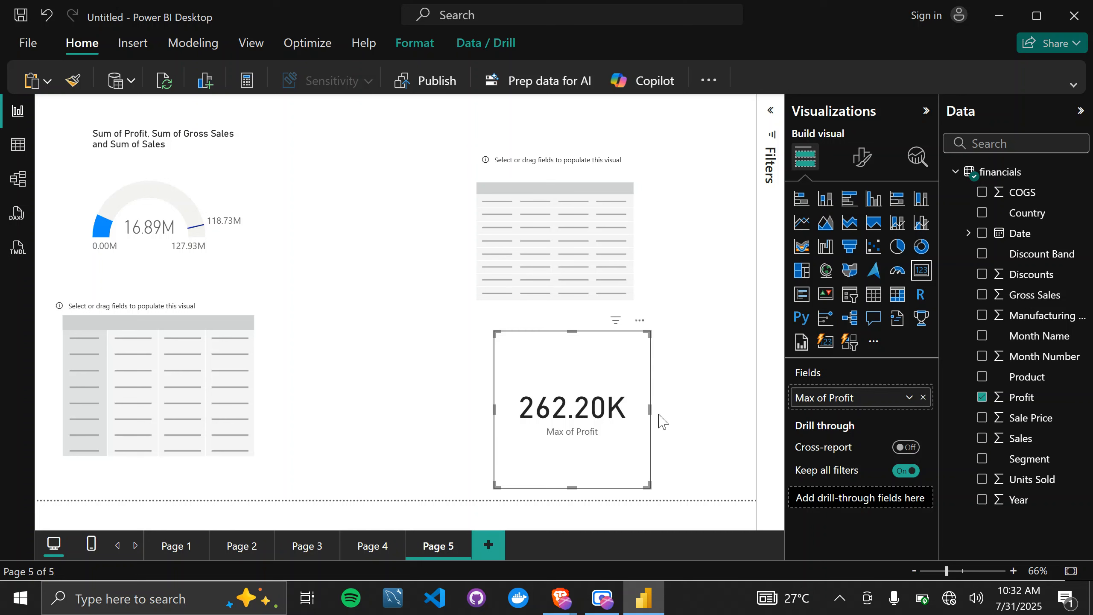
# Fill the empty table with Country and Profit columns, and widen both the table and its Country column.
pyautogui.click(535, 164)
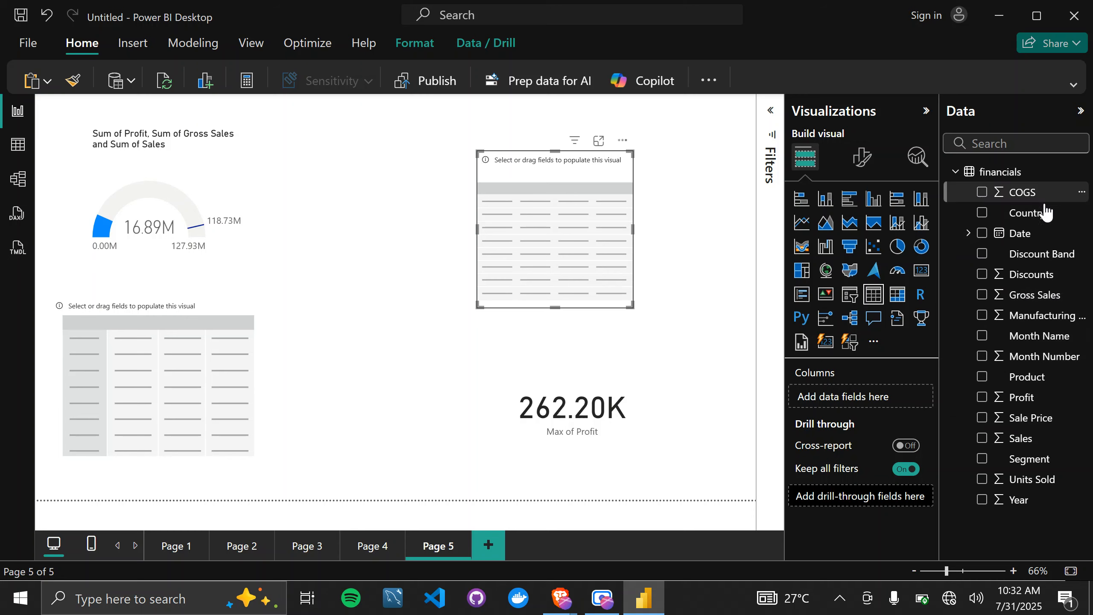
pyautogui.moveTo(1041, 212); pyautogui.dragTo(872, 395)
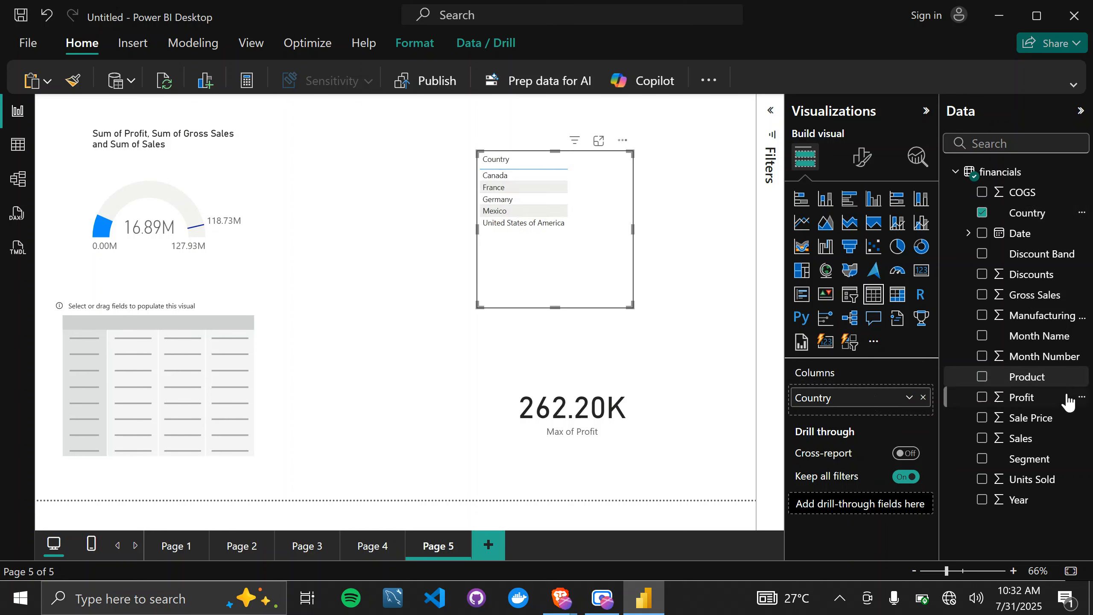
pyautogui.moveTo(1040, 406); pyautogui.dragTo(869, 420)
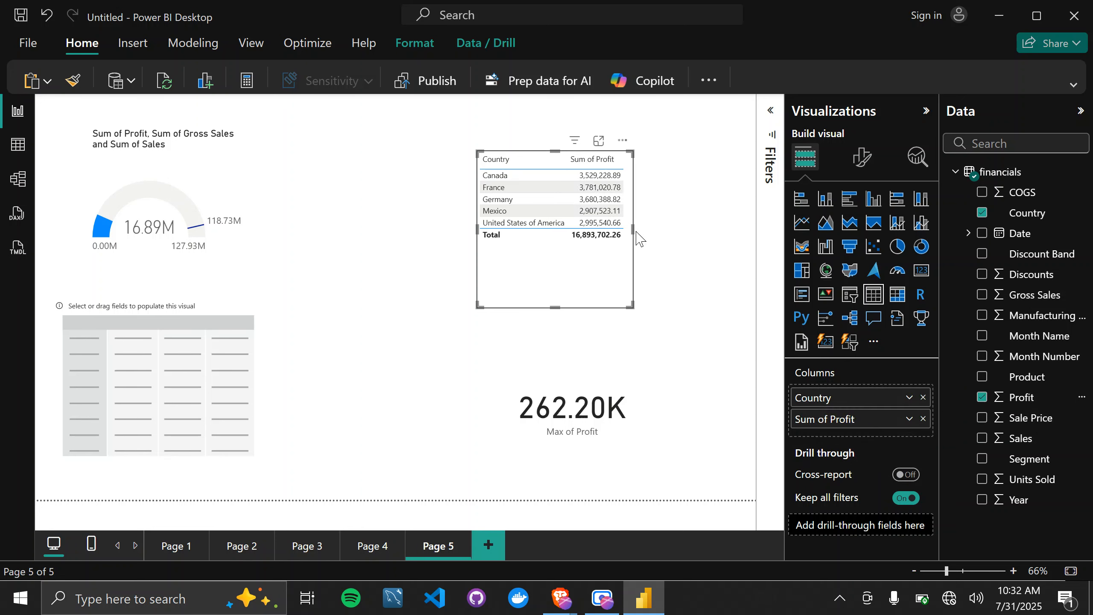
pyautogui.moveTo(632, 231); pyautogui.dragTo(678, 242)
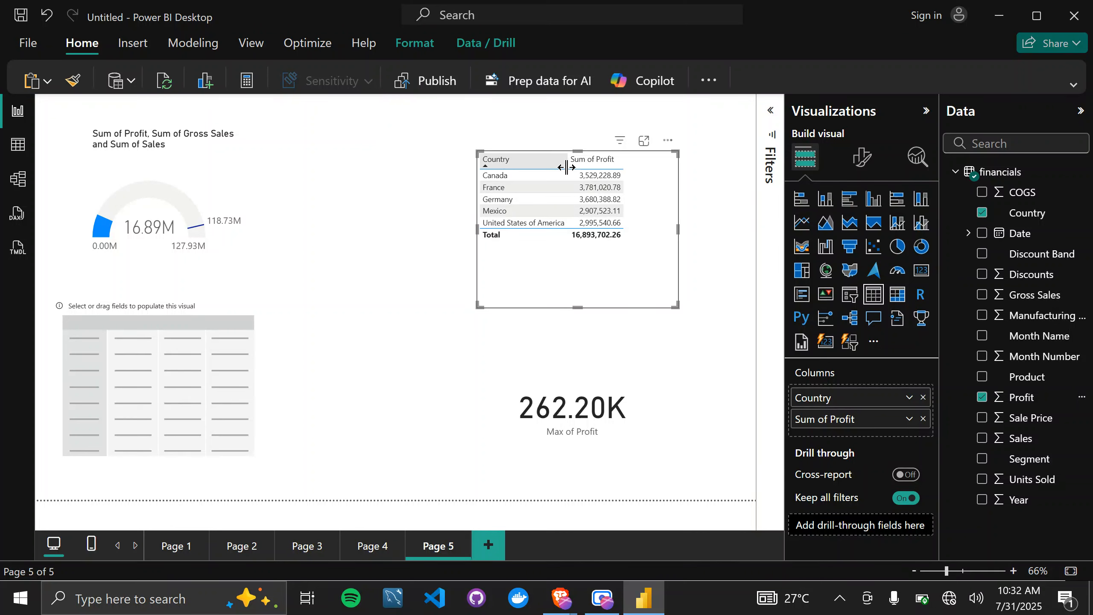
pyautogui.moveTo(566, 167); pyautogui.dragTo(615, 167)
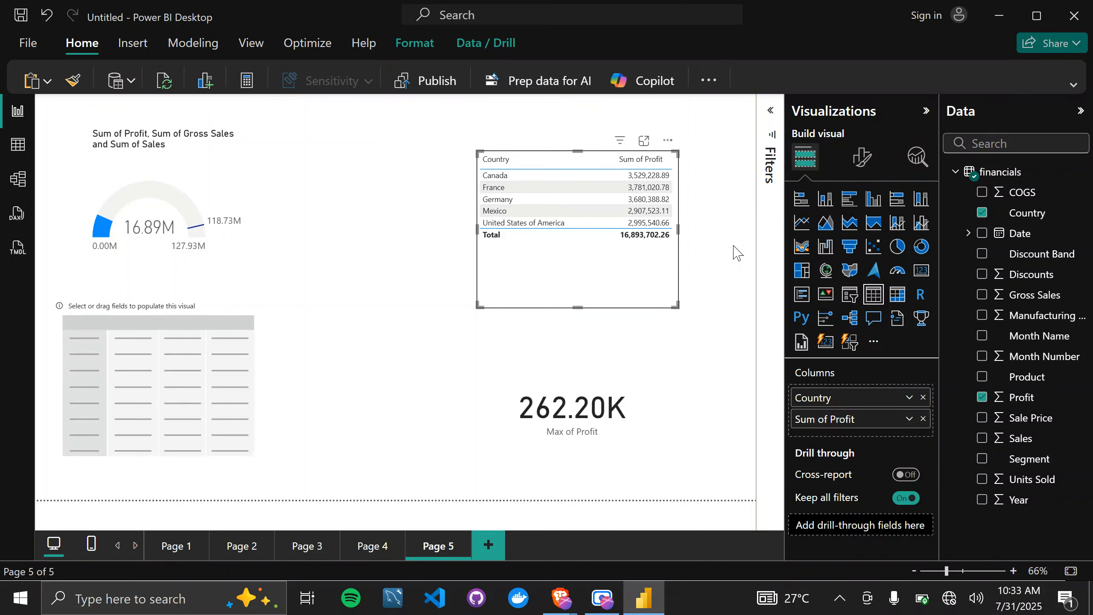
# Set the matrix's rows to Country, columns to Year from the date hierarchy and values to Profit, and widen it to fit the Total column.
pyautogui.click(216, 318)
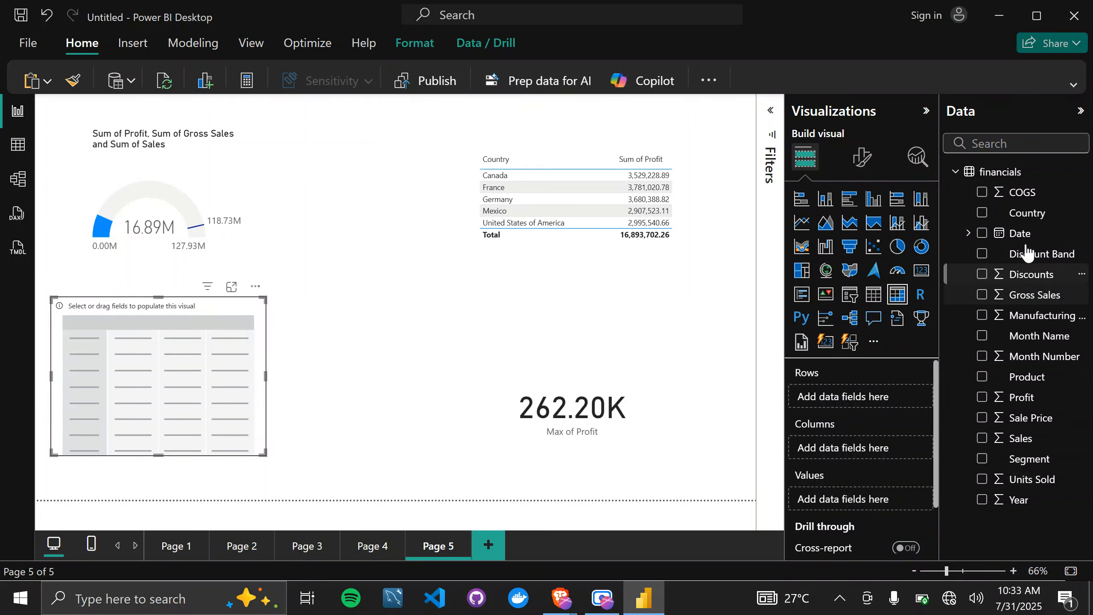
pyautogui.moveTo(1033, 217); pyautogui.dragTo(844, 397)
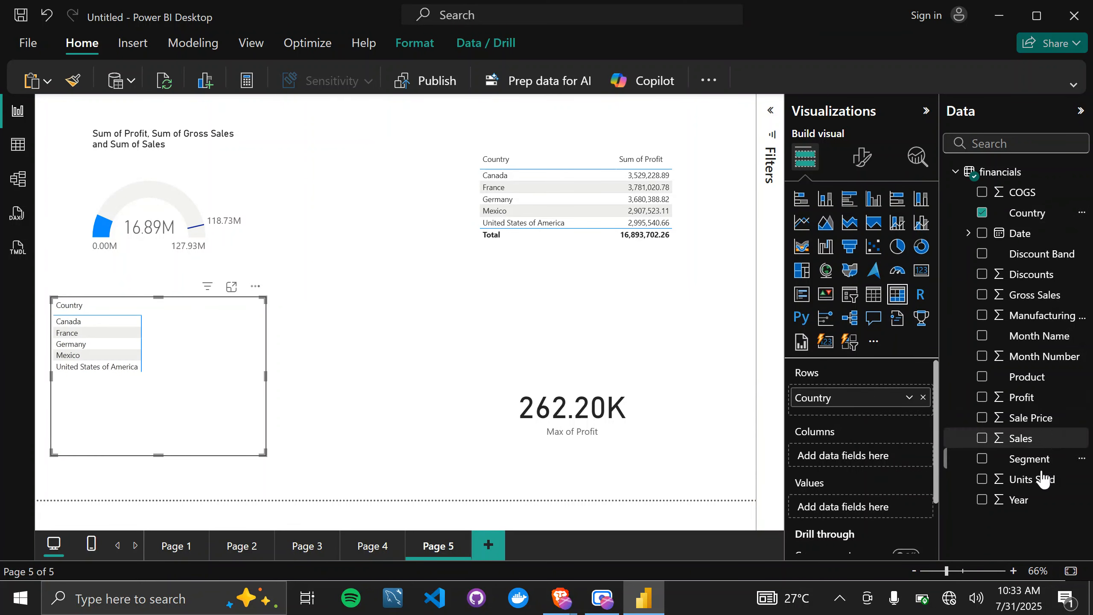
pyautogui.click(968, 233)
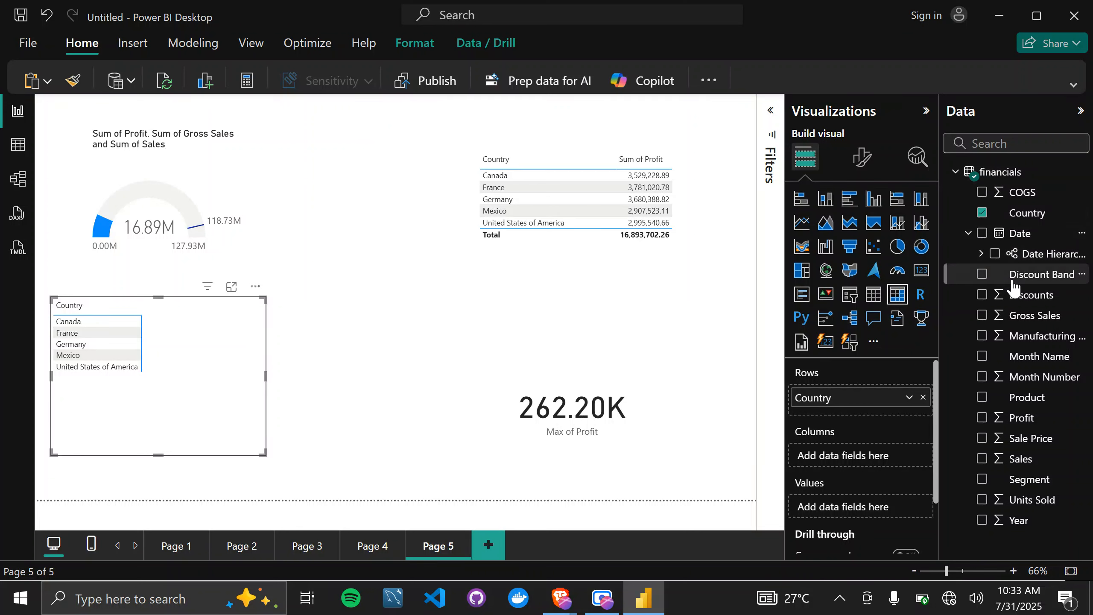
pyautogui.click(981, 253)
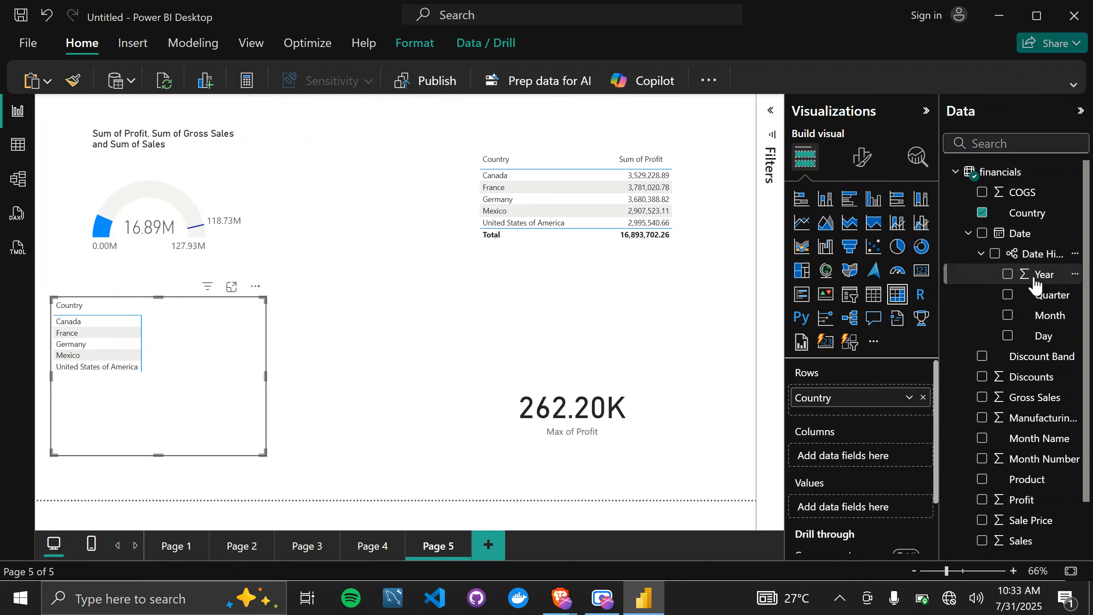
pyautogui.moveTo(1035, 282); pyautogui.dragTo(869, 464)
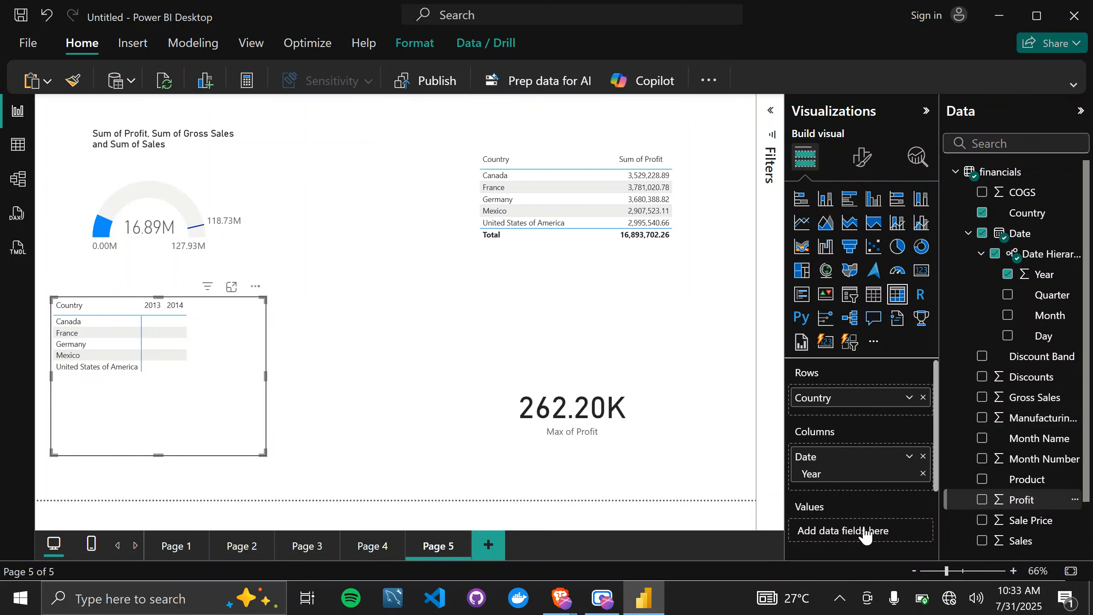
pyautogui.moveTo(863, 532); pyautogui.dragTo(863, 530)
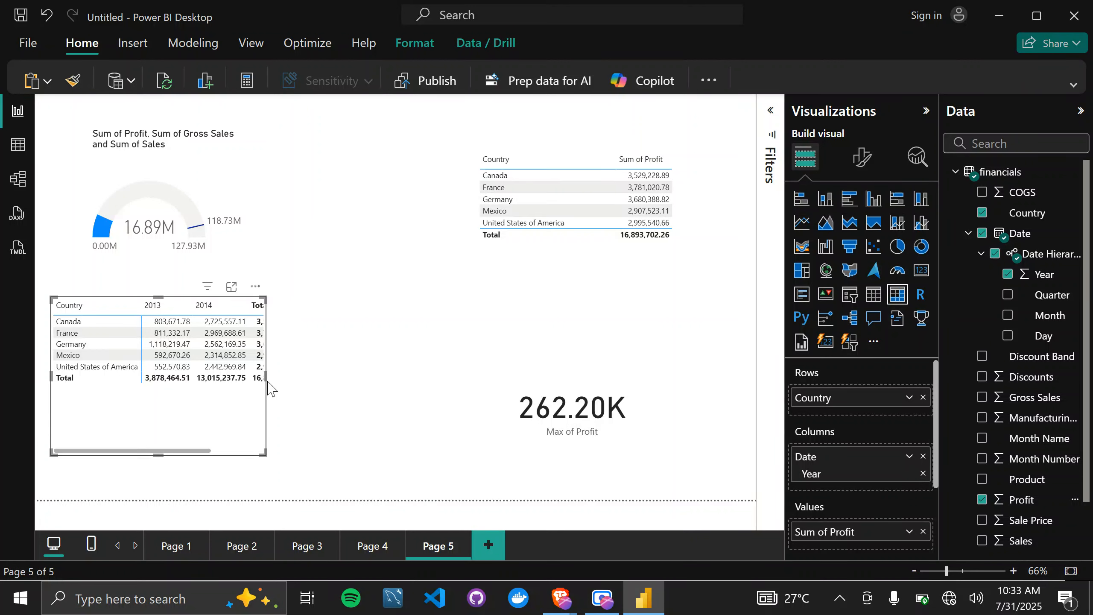
pyautogui.moveTo(266, 378); pyautogui.dragTo(355, 400)
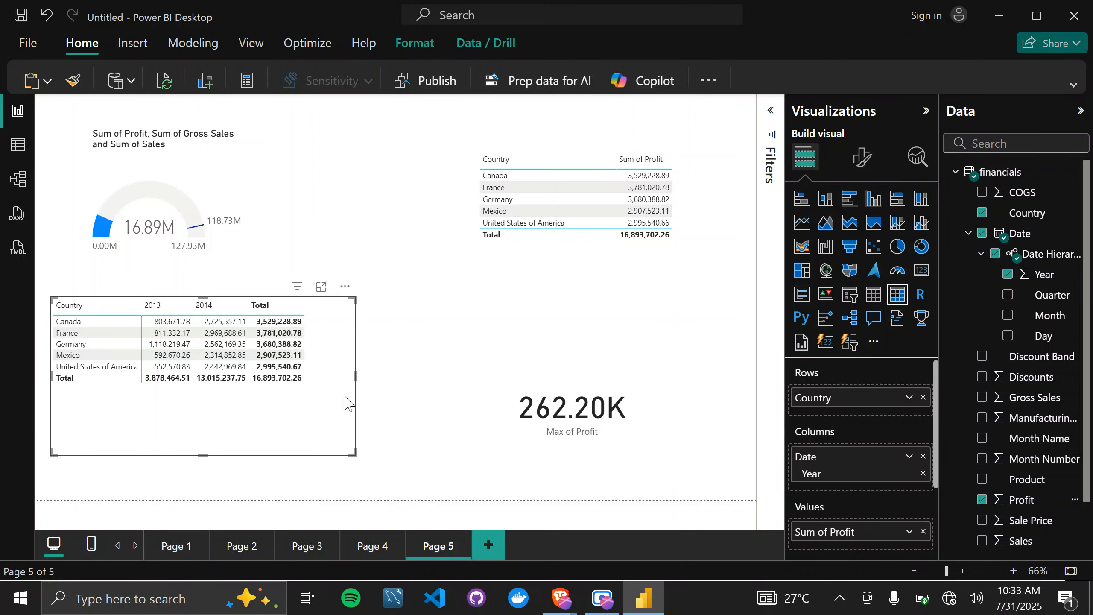